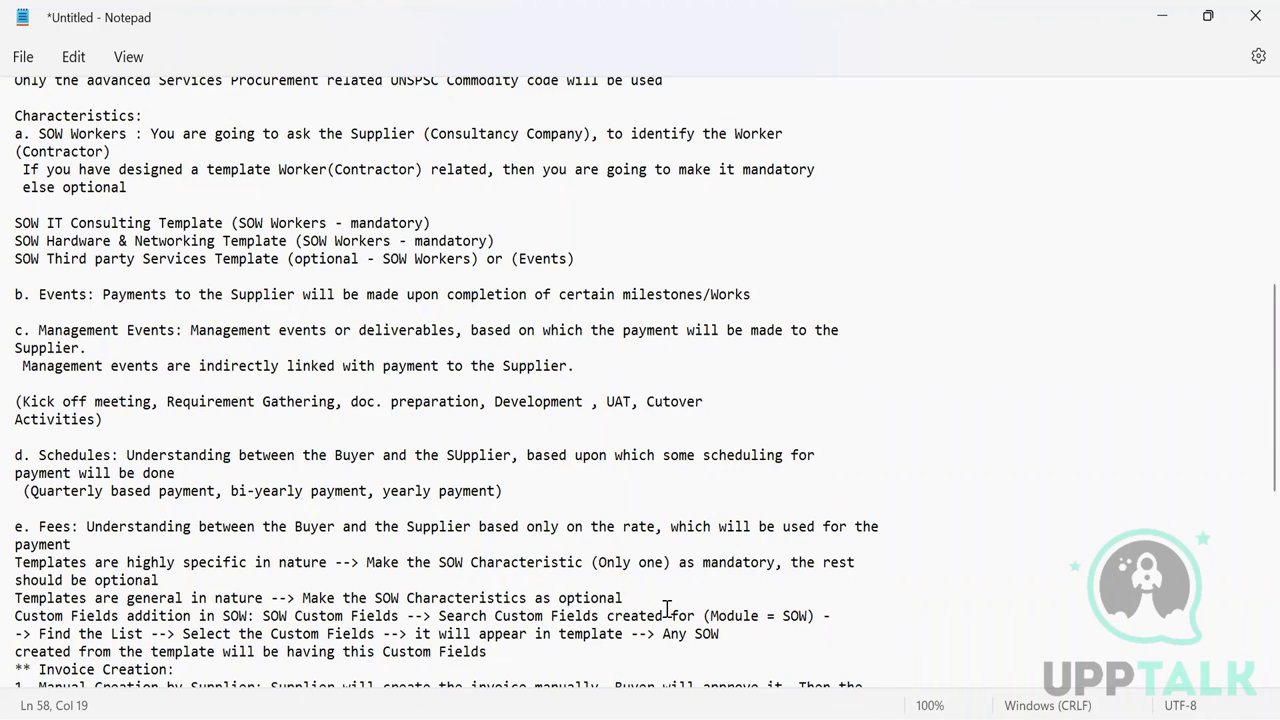
- Add a blank line after the 'Make the SOW Characteristics as optional' note in Notepad
{"action": "left_click", "coordinate": [624, 597]}
{"action": "key", "text": "Return"}
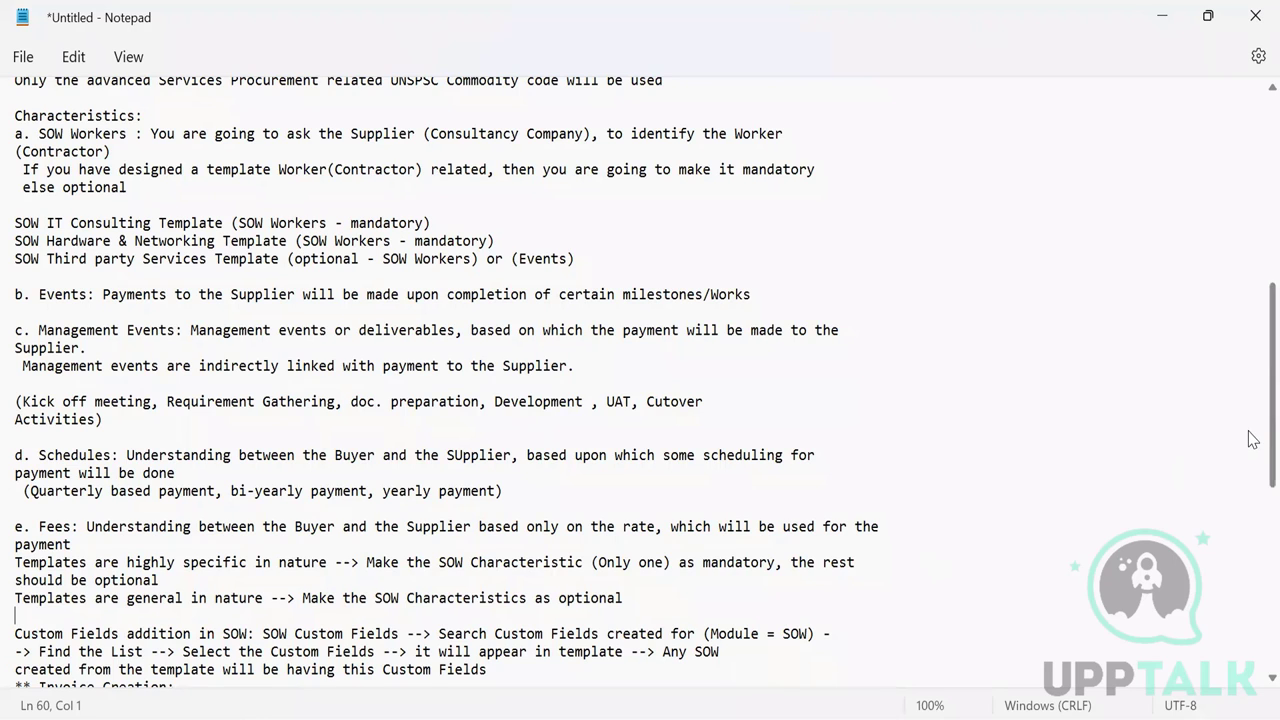
{"action": "scroll", "coordinate": [1252, 440], "scroll_direction": "down", "scroll_amount": 4}
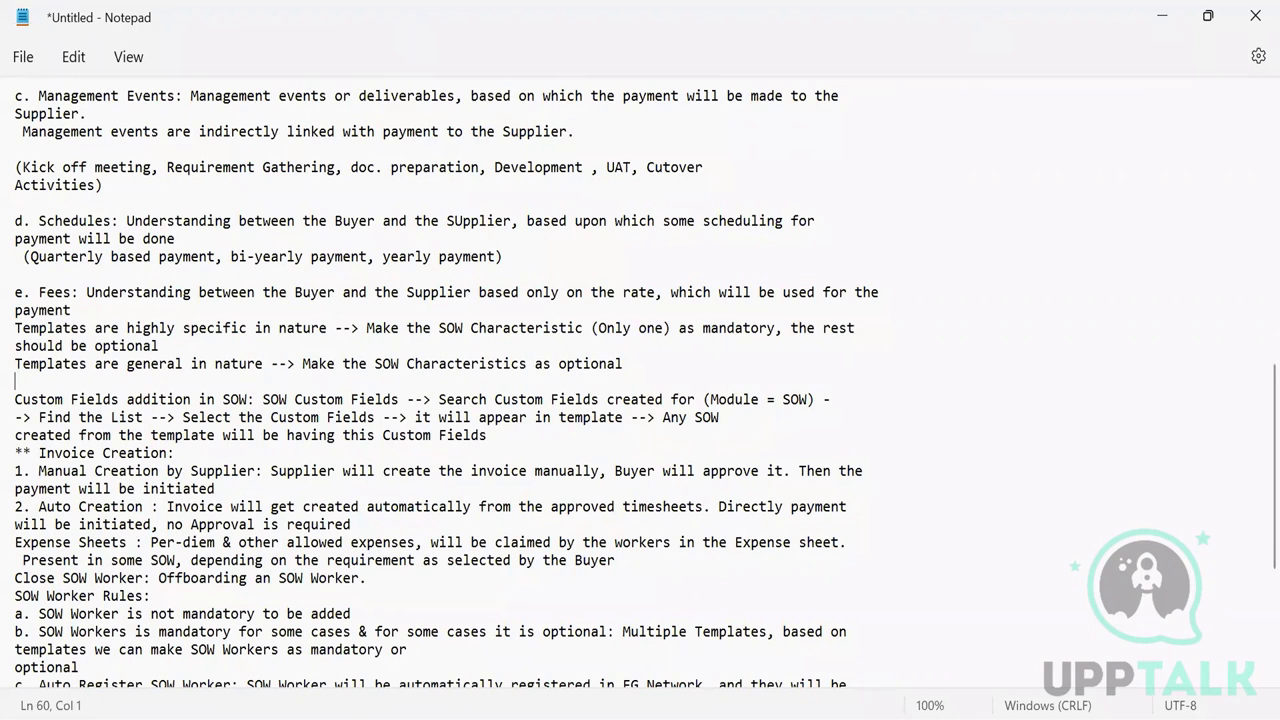
{"action": "mouse_move", "coordinate": [820, 715]}
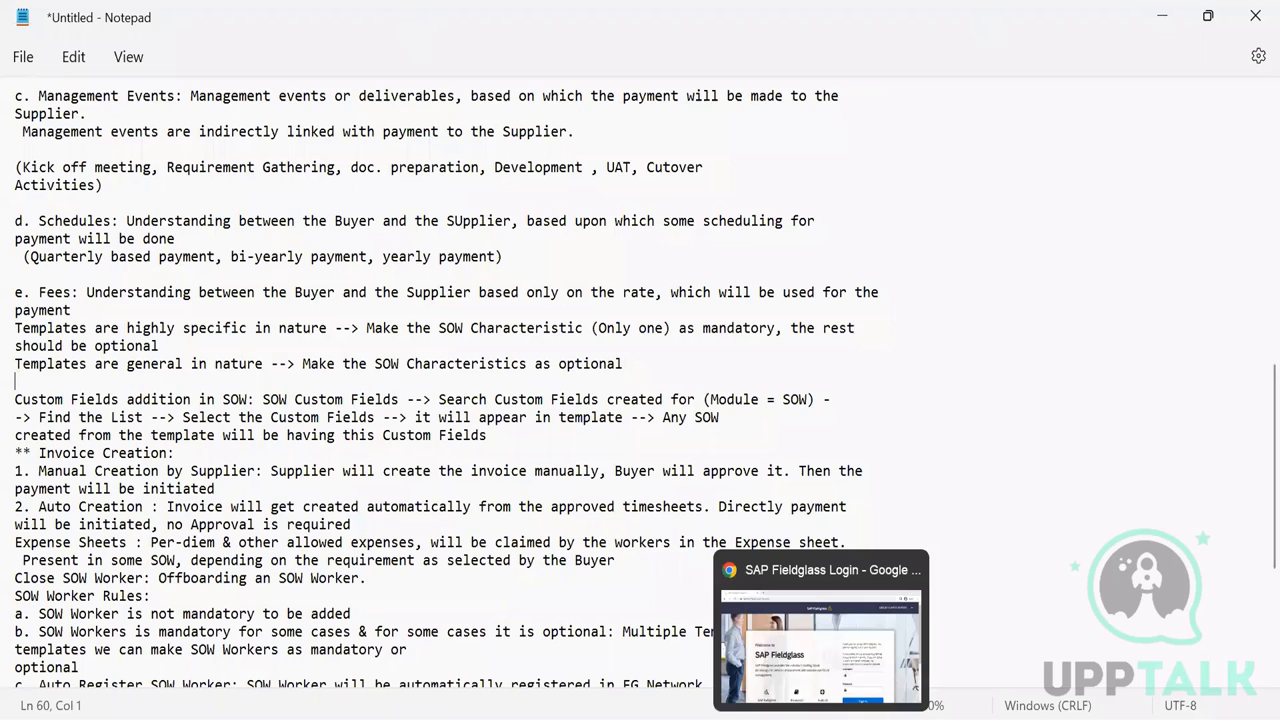
- Sign in on the SAP Fieldglass login page with the admin username and password
{"action": "left_click", "coordinate": [818, 688]}
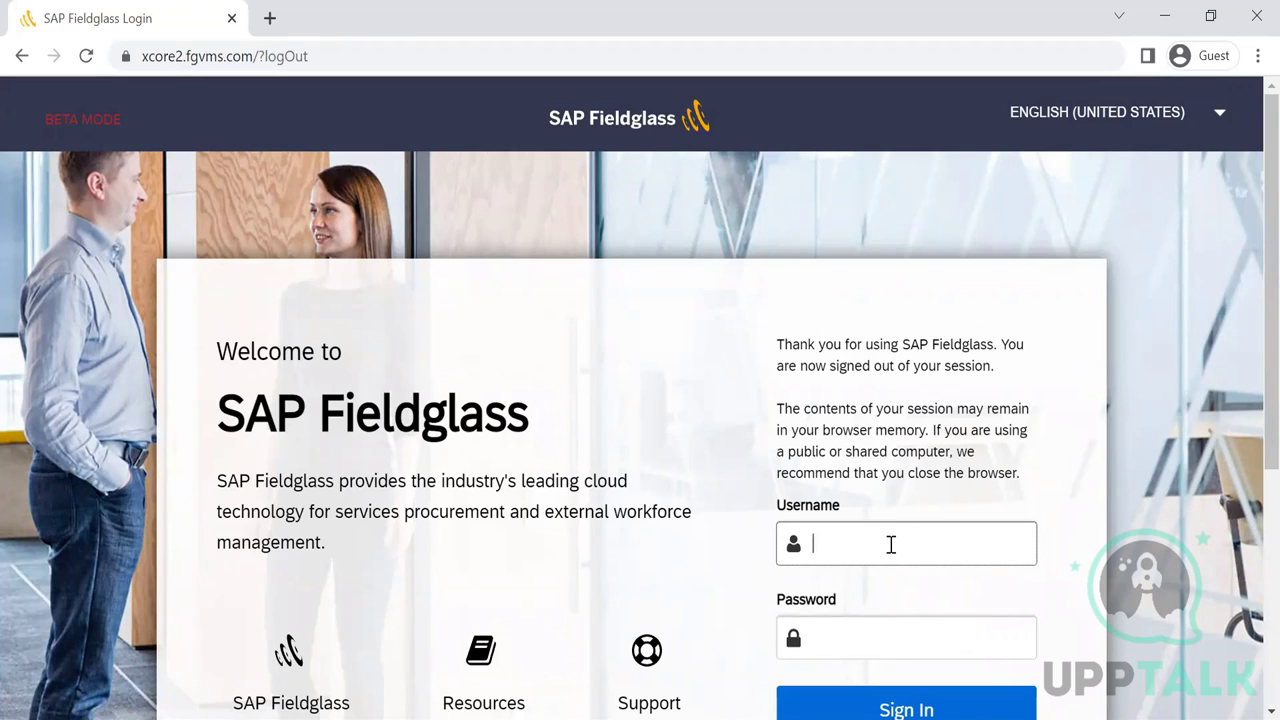
{"action": "type", "text": "test1admin"}
{"action": "key", "text": "Tab"}
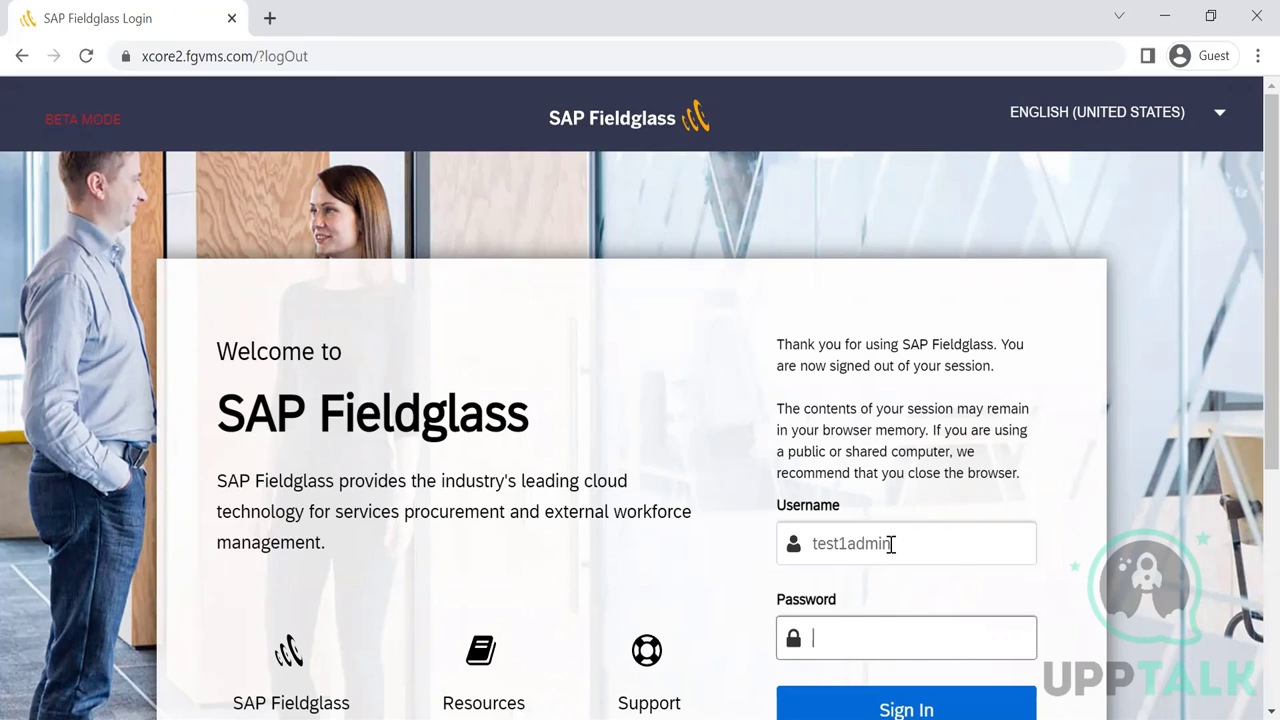
{"action": "type", "text": "••••••••••"}
{"action": "key", "text": "Return"}
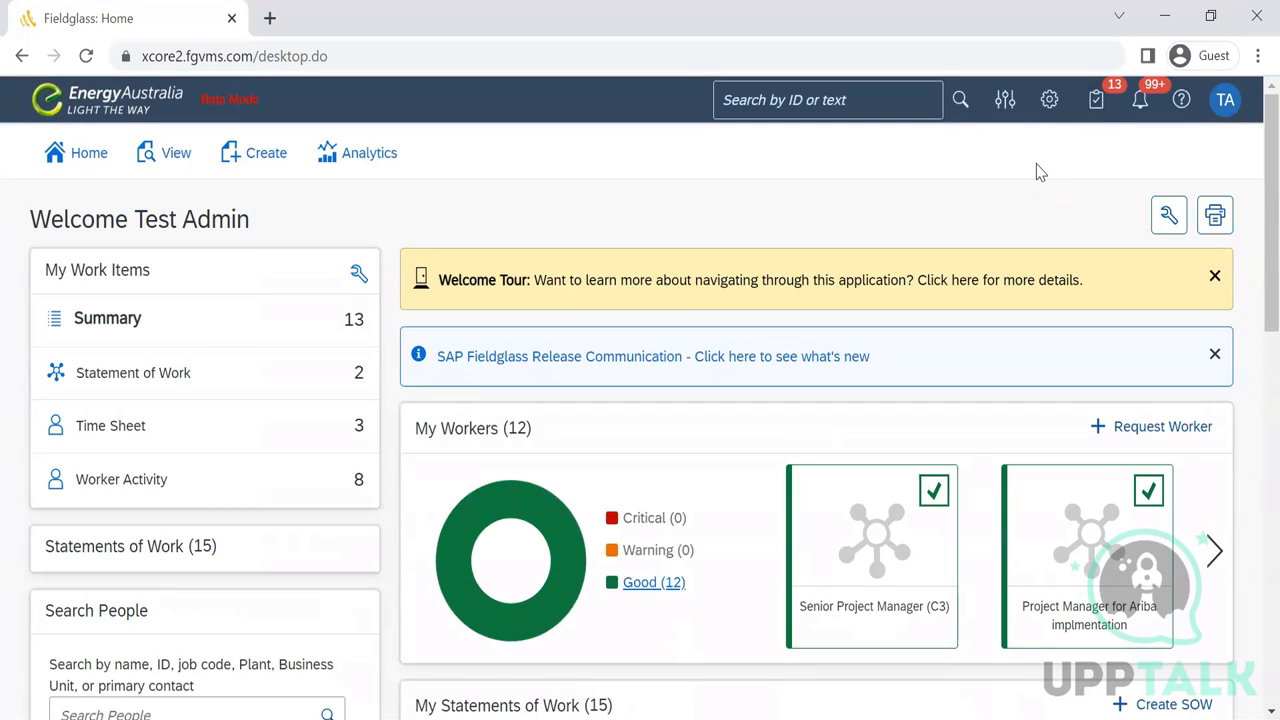
- Go from Admin Configuration's Services section to the SOW Type List (Sourcing, SOW New, Standard)
{"action": "left_click", "coordinate": [1053, 113]}
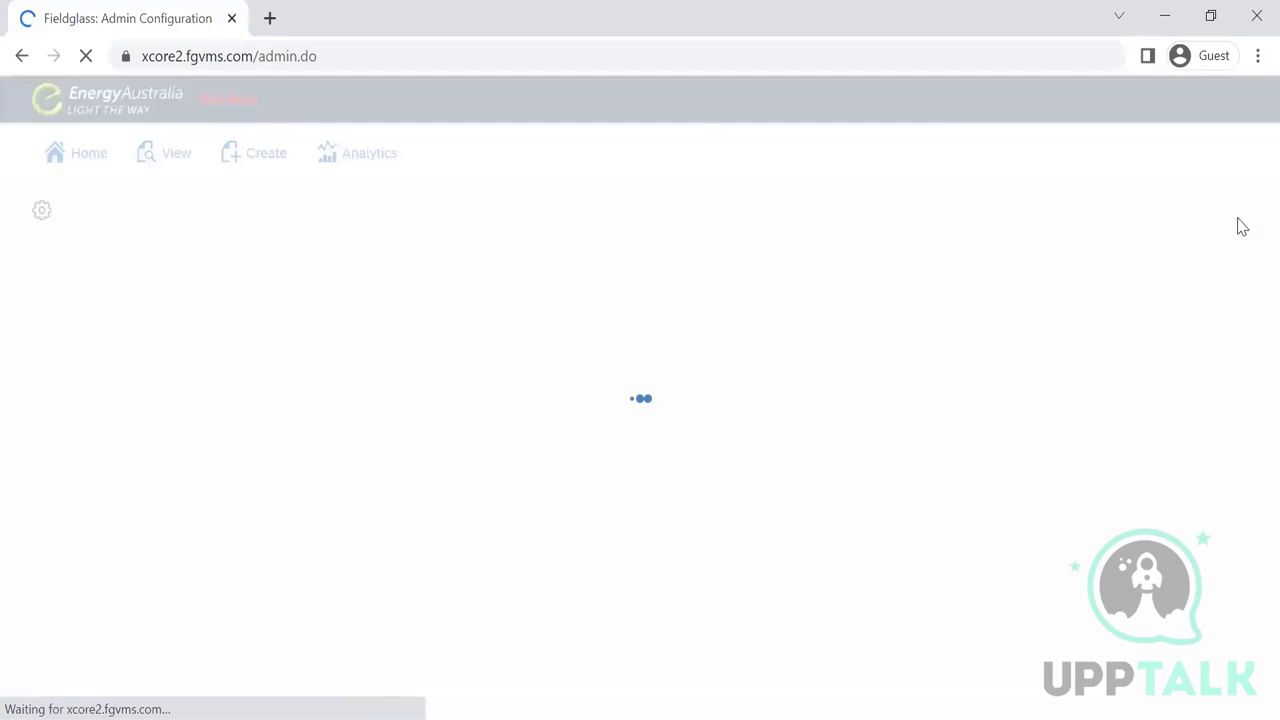
{"action": "scroll", "coordinate": [1249, 309], "scroll_direction": "down", "scroll_amount": 2}
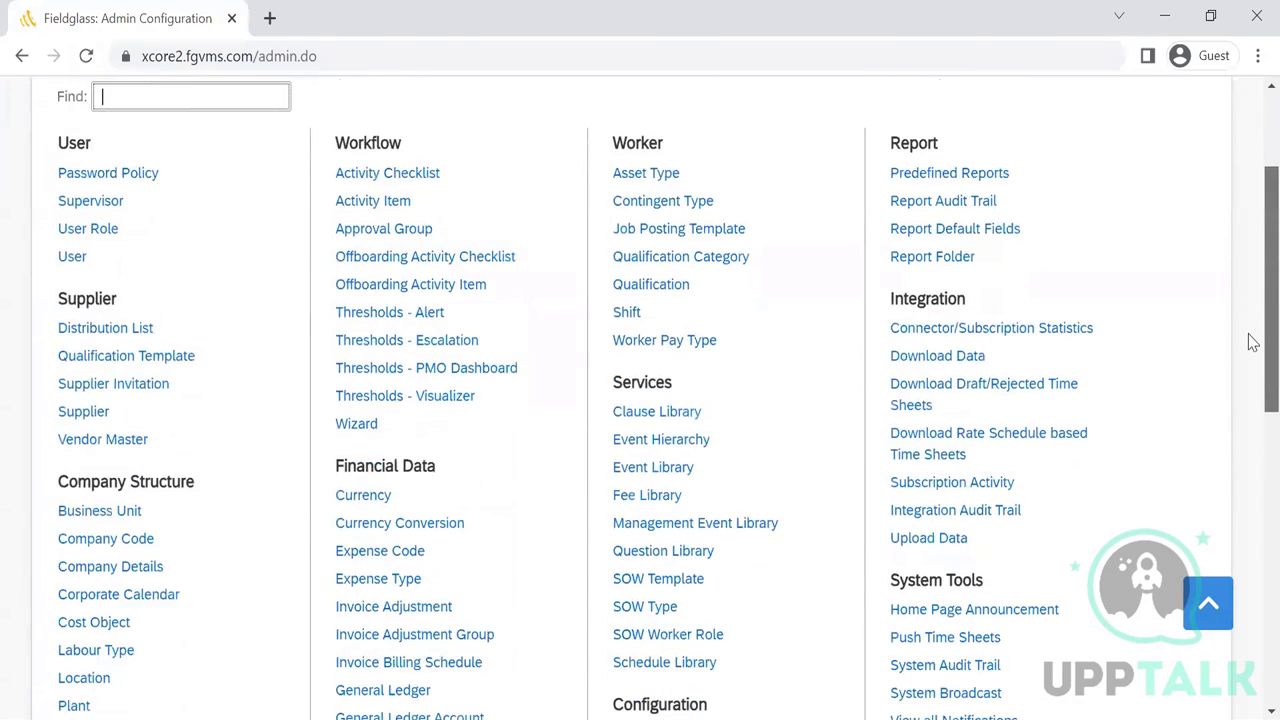
{"action": "scroll", "coordinate": [1250, 300], "scroll_direction": "down", "scroll_amount": 2}
{"action": "scroll", "coordinate": [1250, 270], "scroll_direction": "up", "scroll_amount": 2}
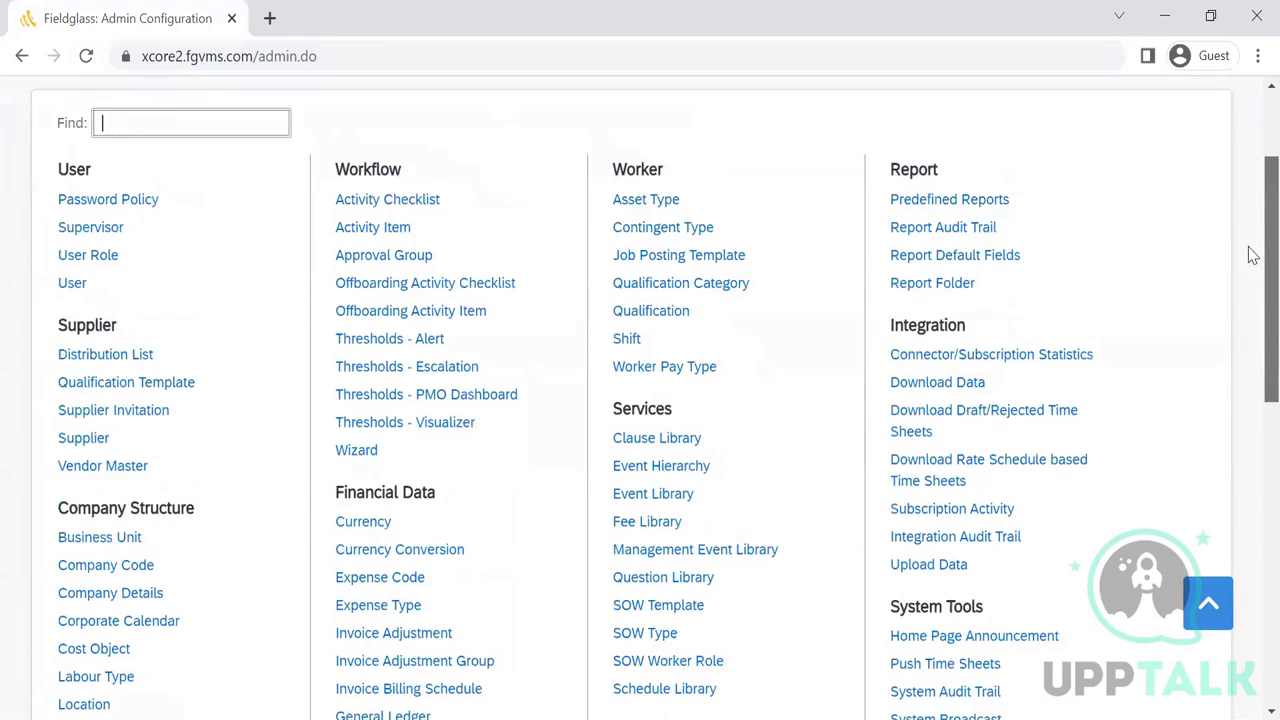
{"action": "scroll", "coordinate": [1253, 270], "scroll_direction": "down", "scroll_amount": 1}
{"action": "scroll", "coordinate": [1249, 286], "scroll_direction": "down", "scroll_amount": 1}
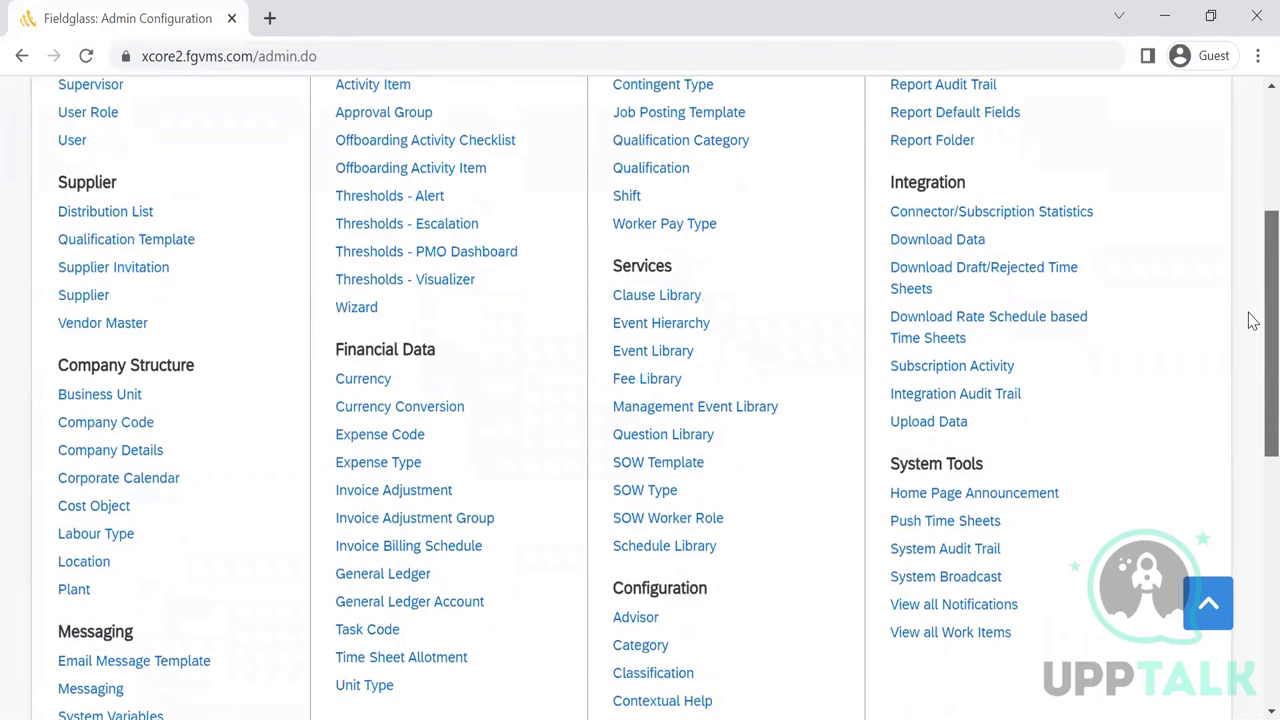
{"action": "scroll", "coordinate": [1249, 277], "scroll_direction": "up", "scroll_amount": 2}
{"action": "scroll", "coordinate": [1249, 309], "scroll_direction": "down", "scroll_amount": 2}
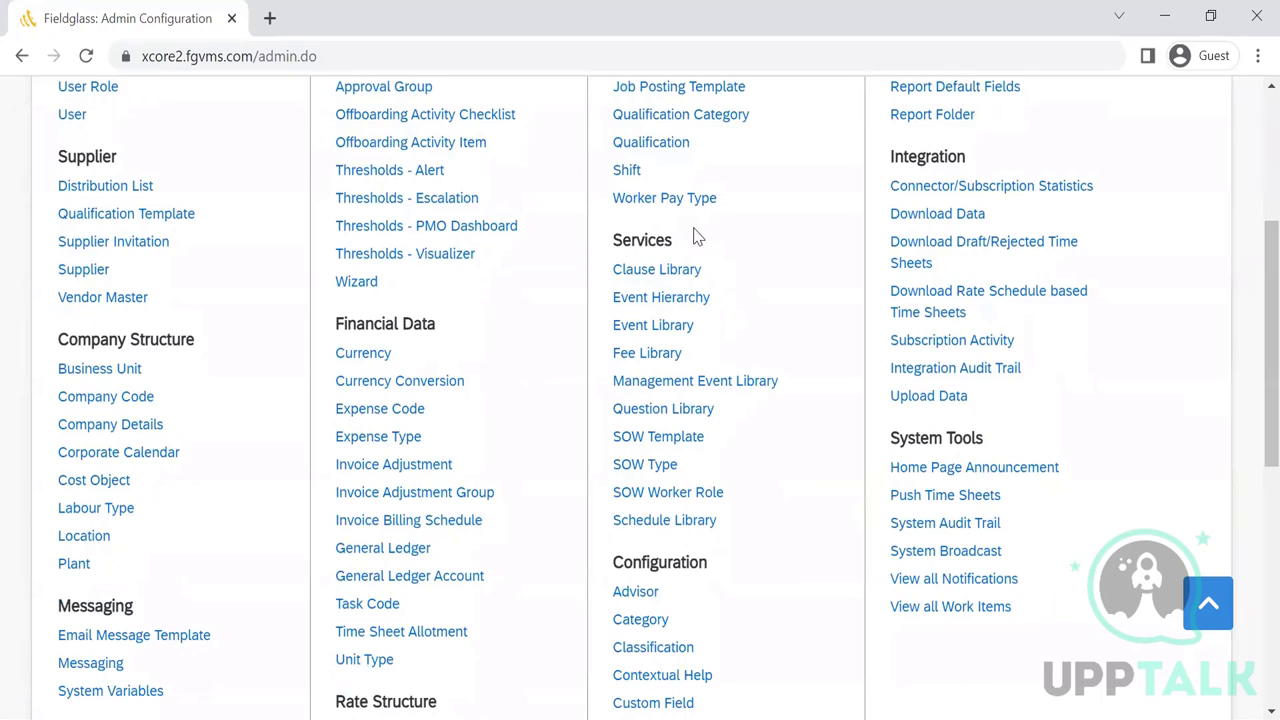
{"action": "left_click", "coordinate": [641, 468]}
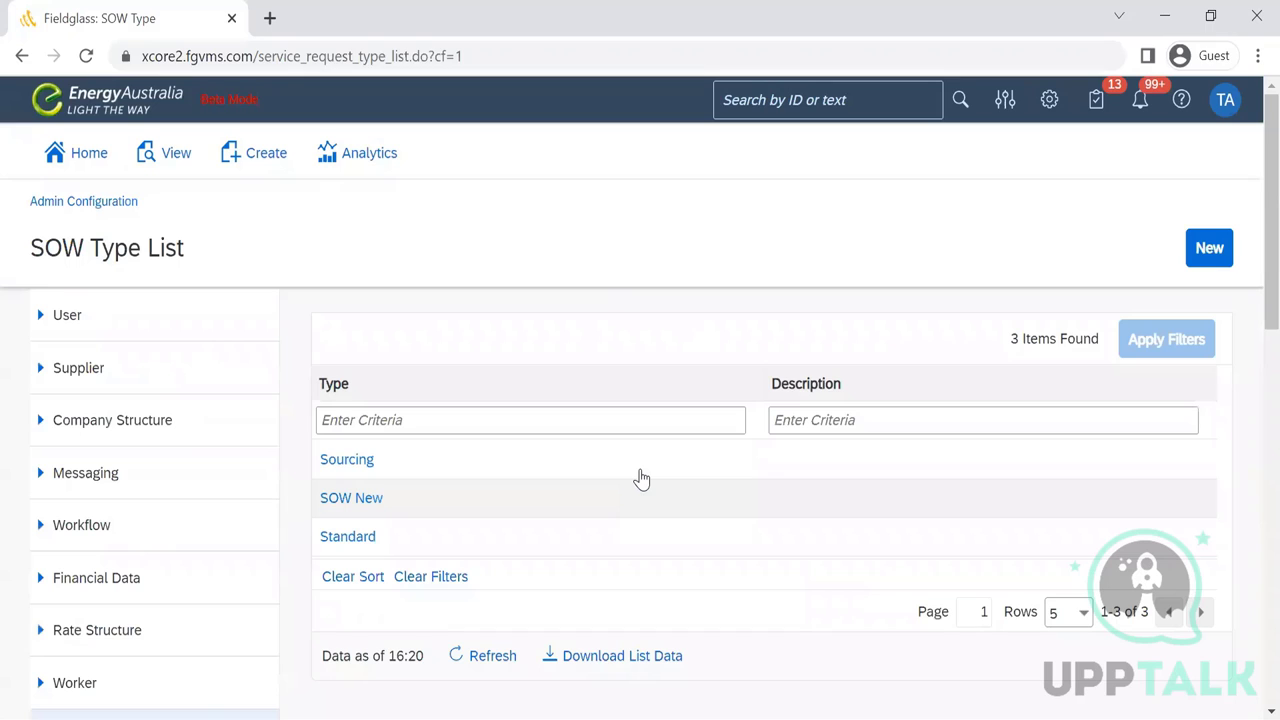
- Open the Sourcing SOW type and highlight its Template Configuration heading
{"action": "left_click", "coordinate": [348, 462]}
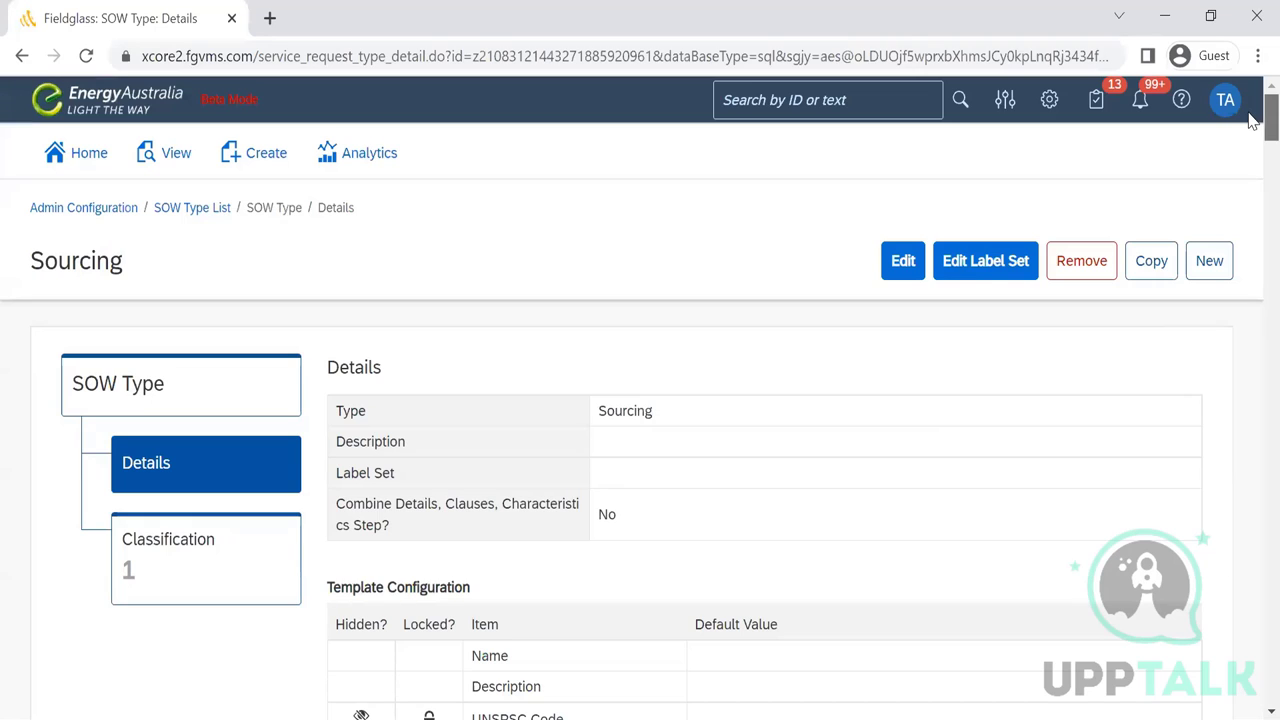
{"action": "scroll", "coordinate": [1250, 120], "scroll_direction": "down", "scroll_amount": 1}
{"action": "scroll", "coordinate": [1250, 128], "scroll_direction": "down", "scroll_amount": 2}
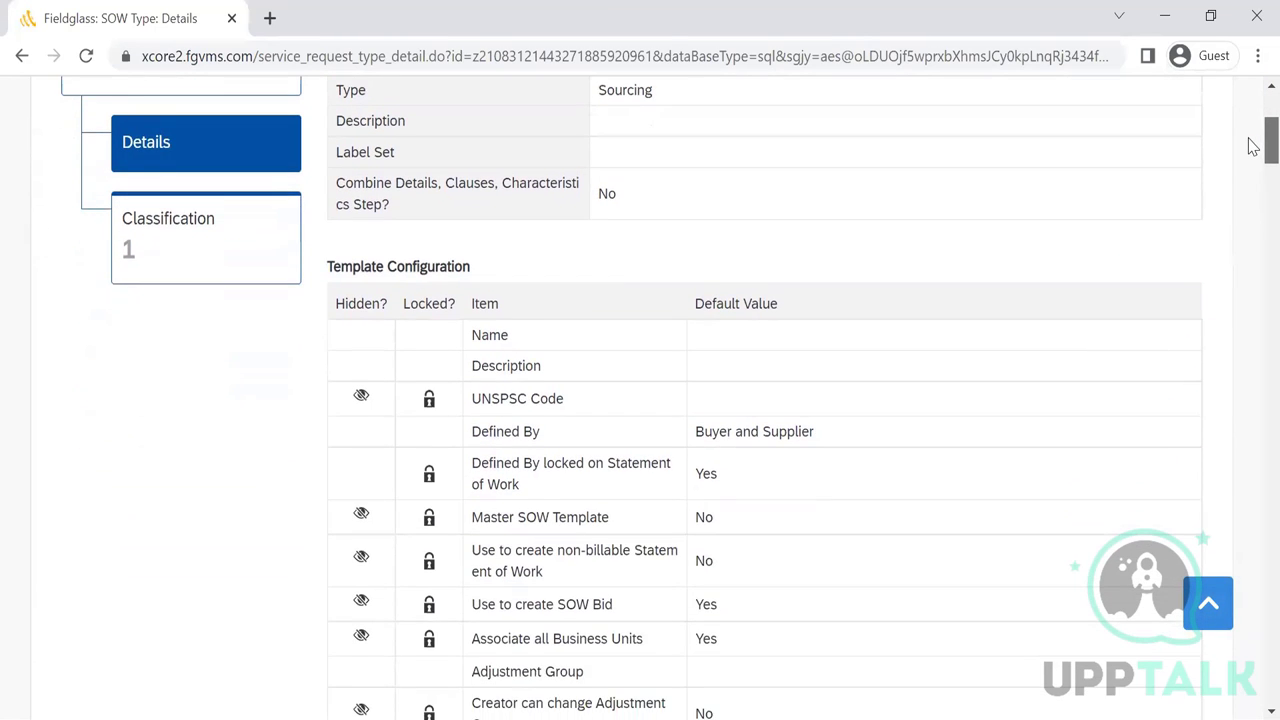
{"action": "scroll", "coordinate": [1252, 143], "scroll_direction": "down", "scroll_amount": 1}
{"action": "left_click_drag", "start_coordinate": [472, 219], "coordinate": [329, 217]}
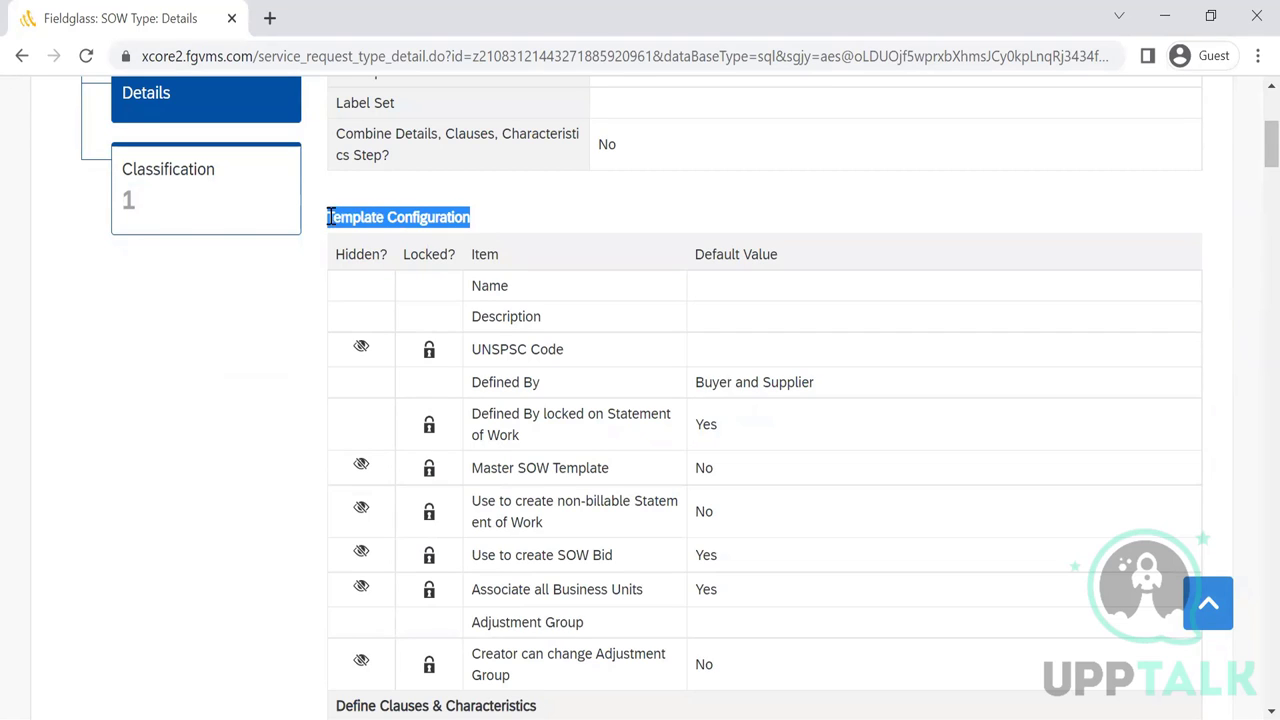
{"action": "left_click", "coordinate": [602, 293]}
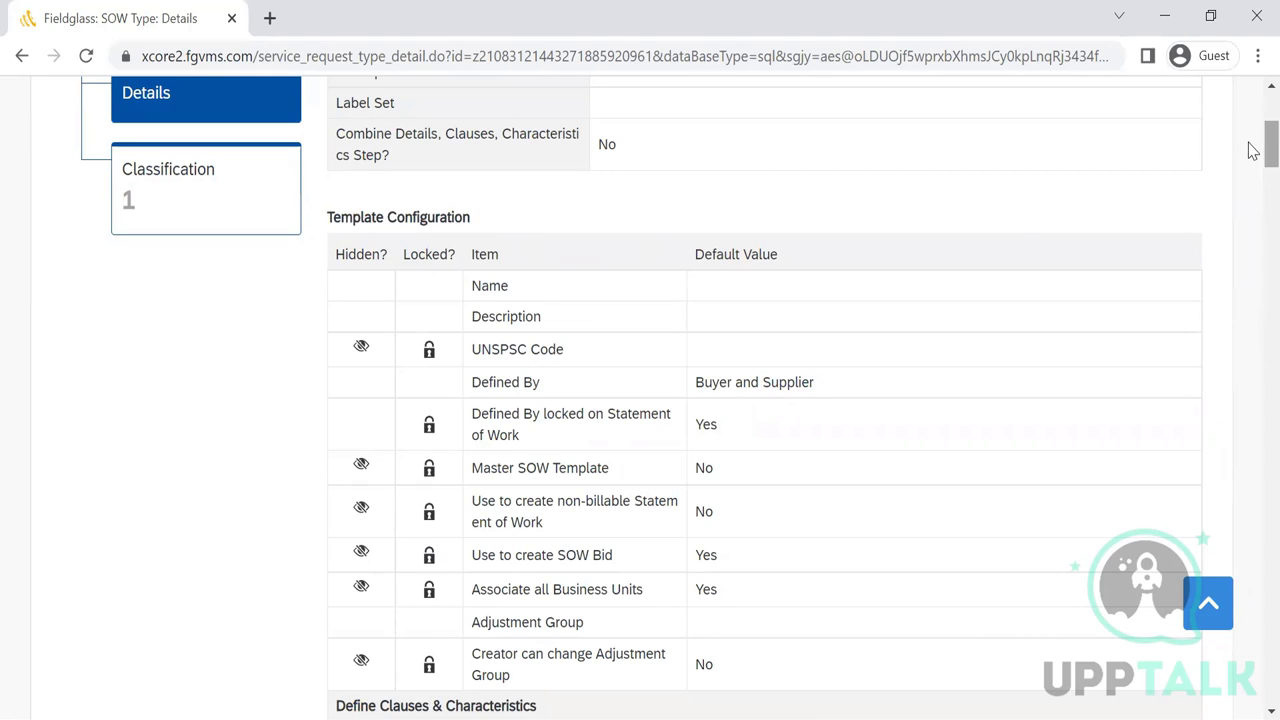
{"action": "left_click_drag", "start_coordinate": [1253, 150], "coordinate": [1253, 158]}
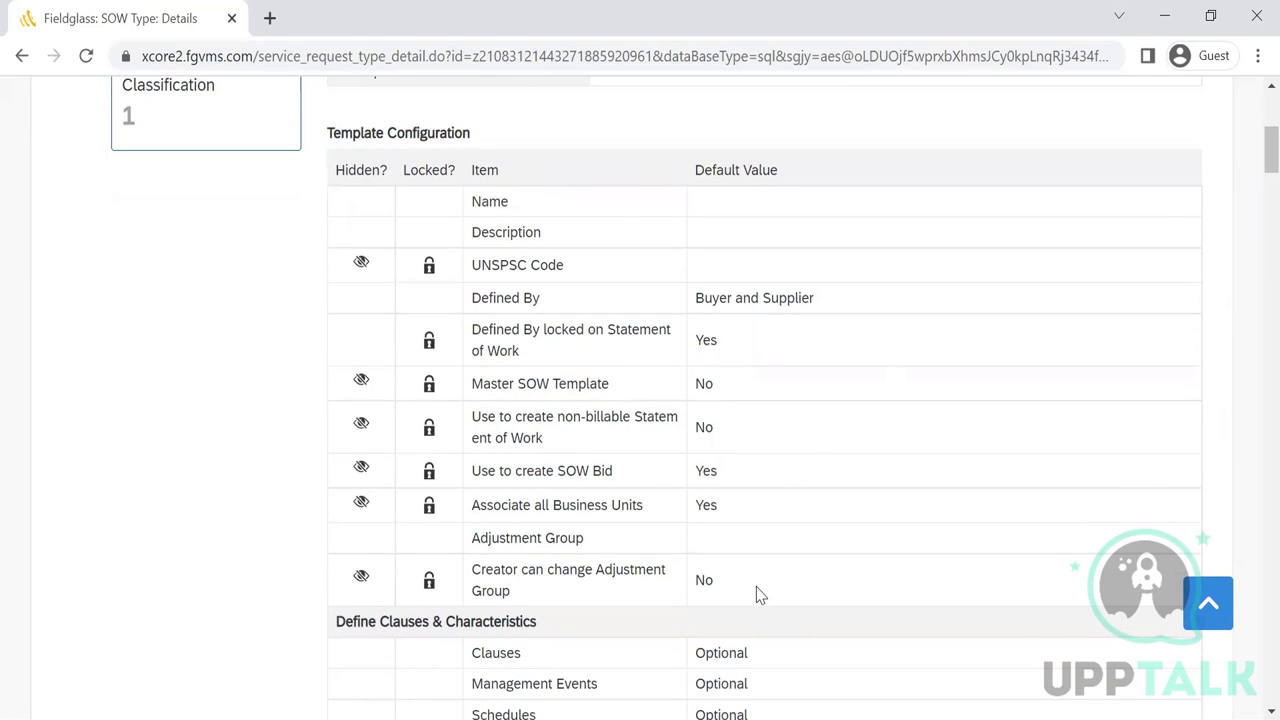
{"action": "left_click_drag", "start_coordinate": [757, 594], "coordinate": [475, 208]}
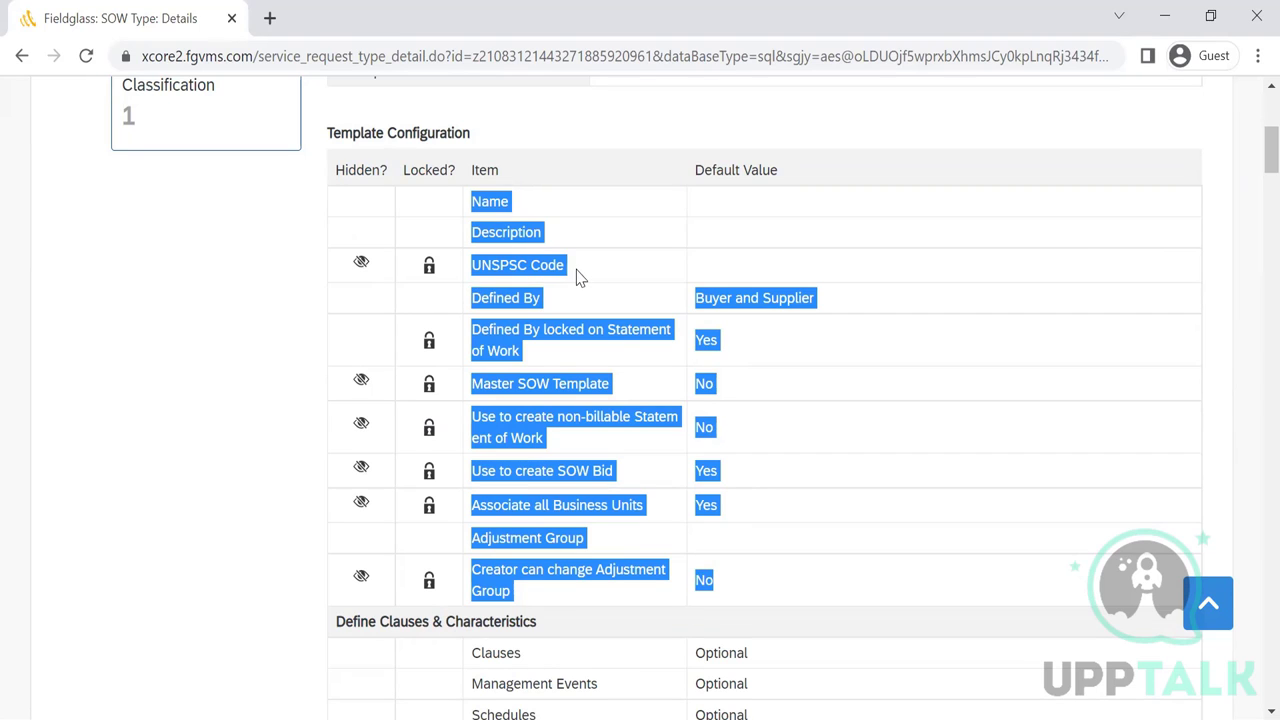
{"action": "left_click_drag", "start_coordinate": [576, 277], "coordinate": [449, 271]}
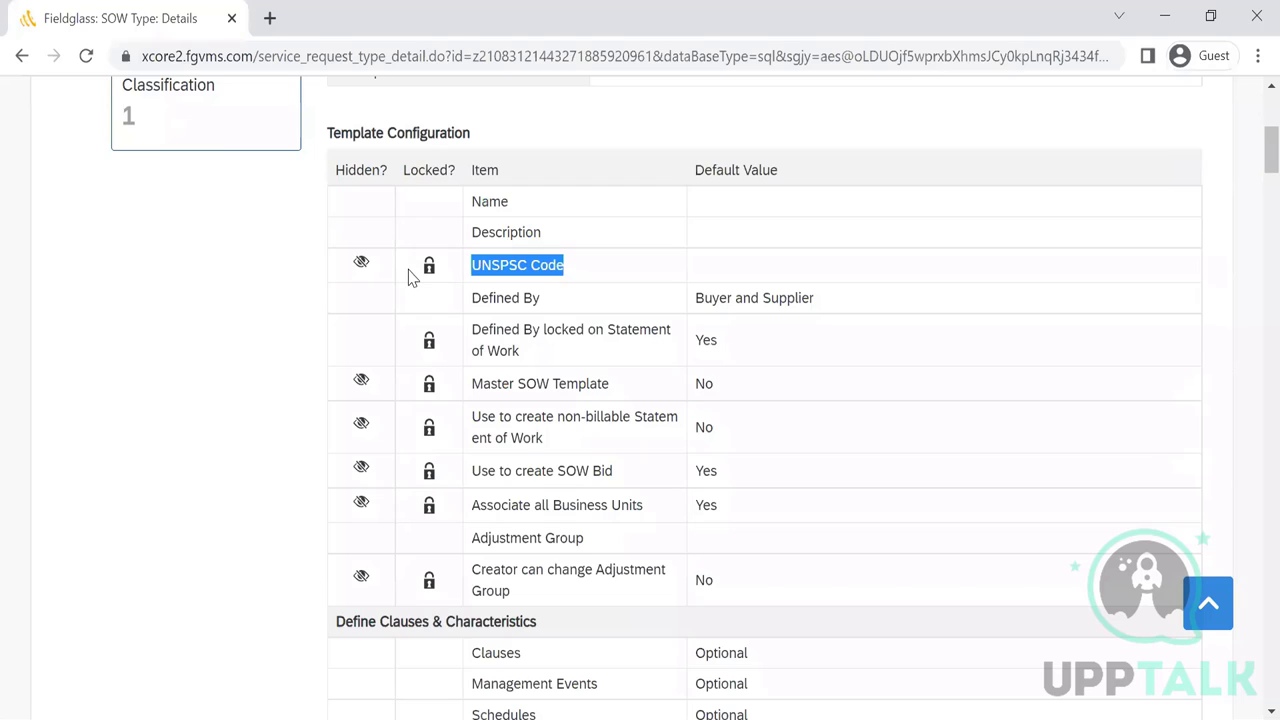
{"action": "left_click", "coordinate": [656, 287]}
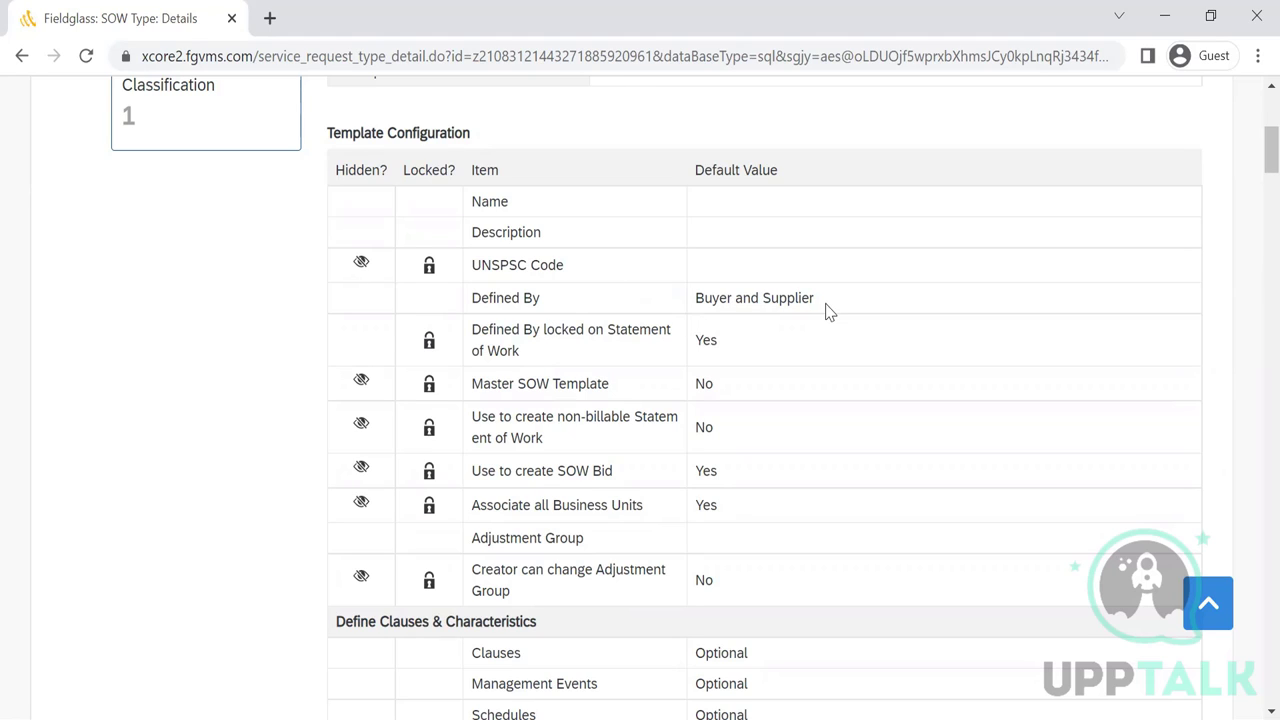
{"action": "left_click_drag", "start_coordinate": [829, 309], "coordinate": [470, 302]}
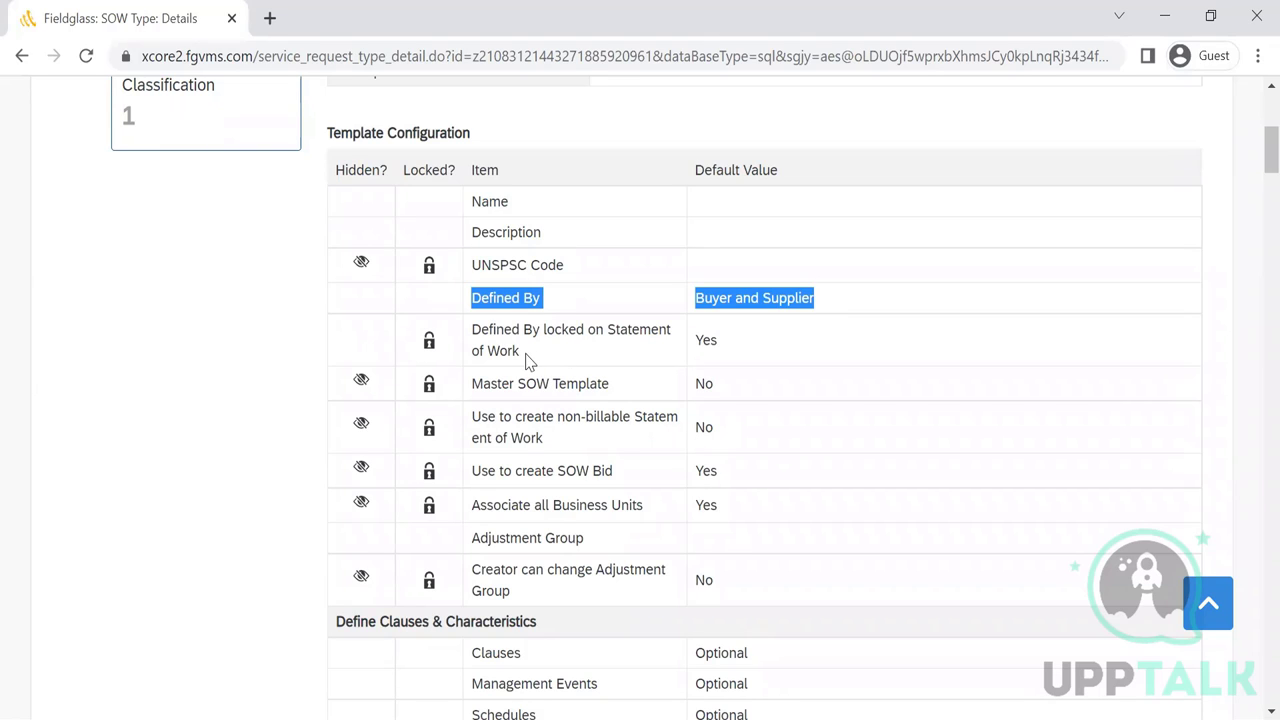
{"action": "left_click", "coordinate": [525, 360]}
{"action": "left_click_drag", "start_coordinate": [527, 362], "coordinate": [472, 338]}
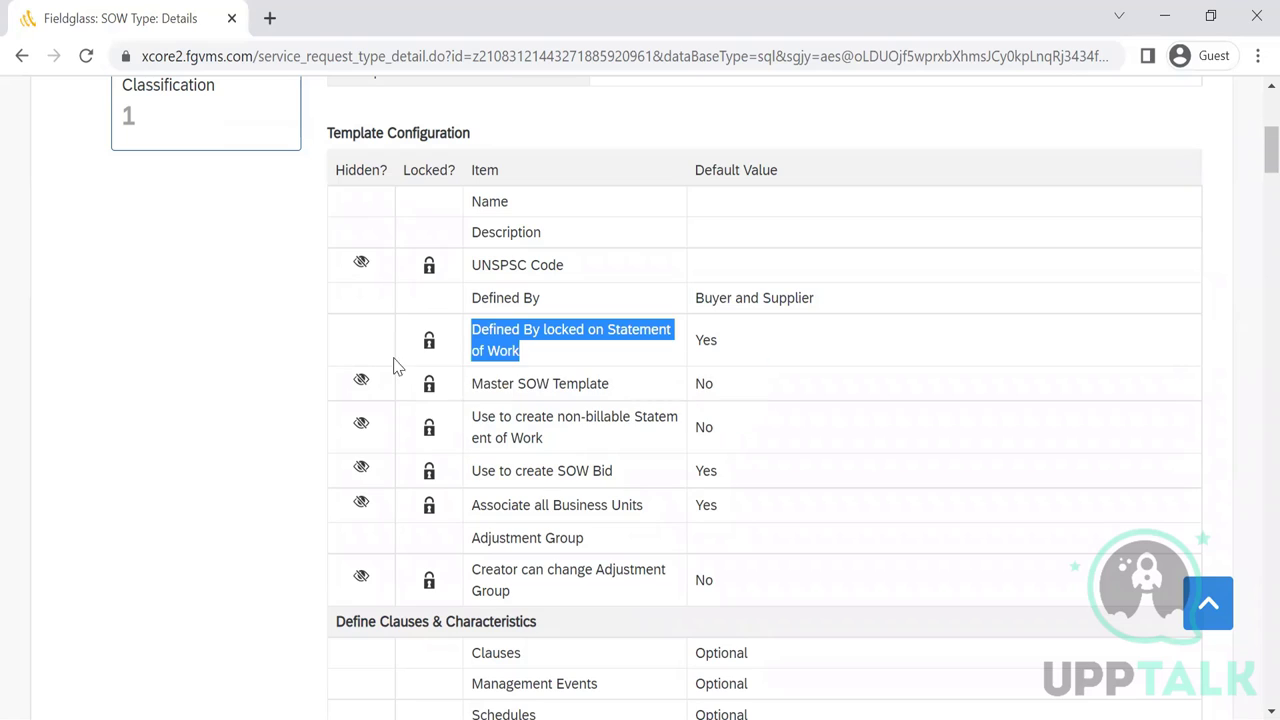
{"action": "mouse_move", "coordinate": [430, 342]}
{"action": "mouse_move", "coordinate": [364, 270]}
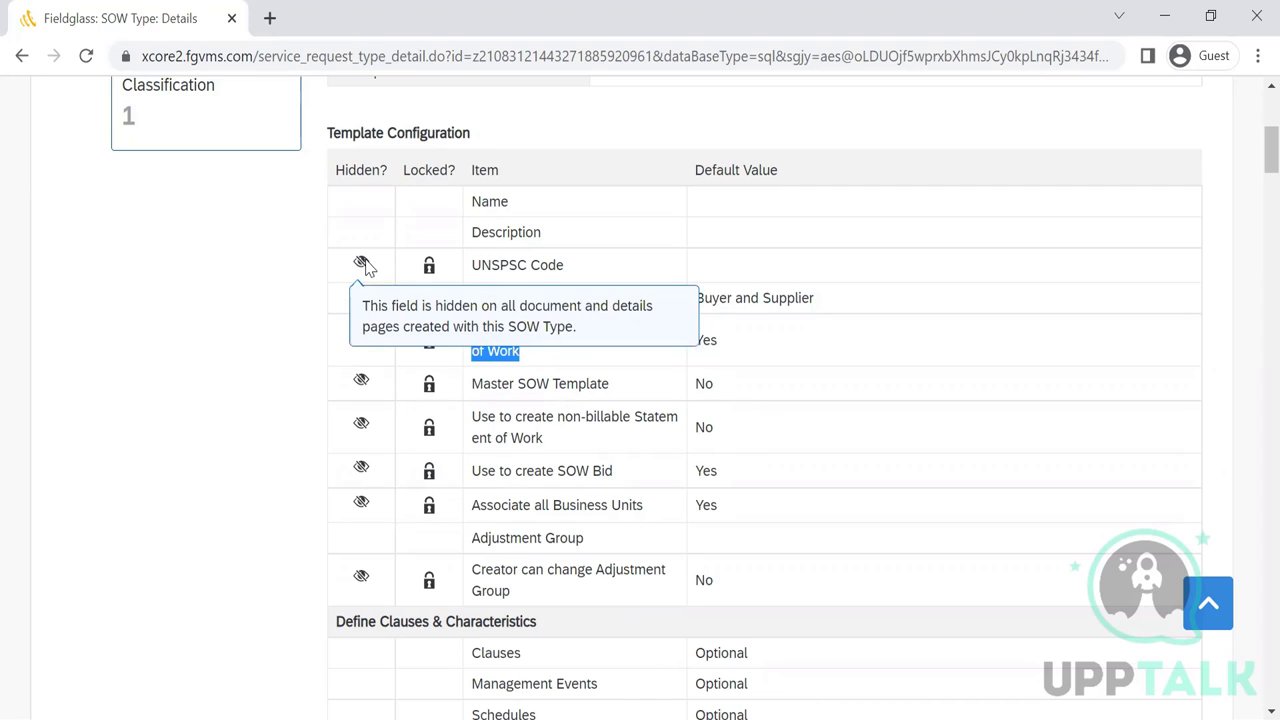
{"action": "left_click", "coordinate": [549, 411]}
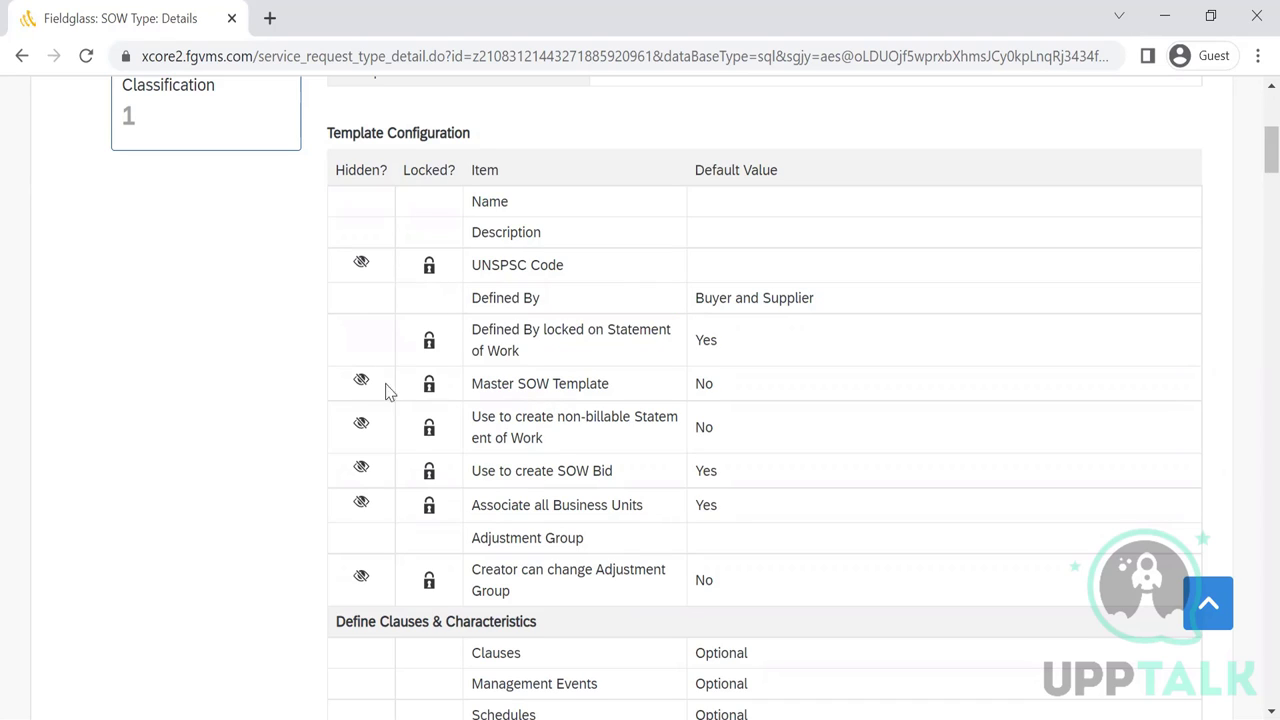
{"action": "mouse_move", "coordinate": [356, 386]}
{"action": "scroll", "coordinate": [645, 500], "scroll_direction": "down", "scroll_amount": 3}
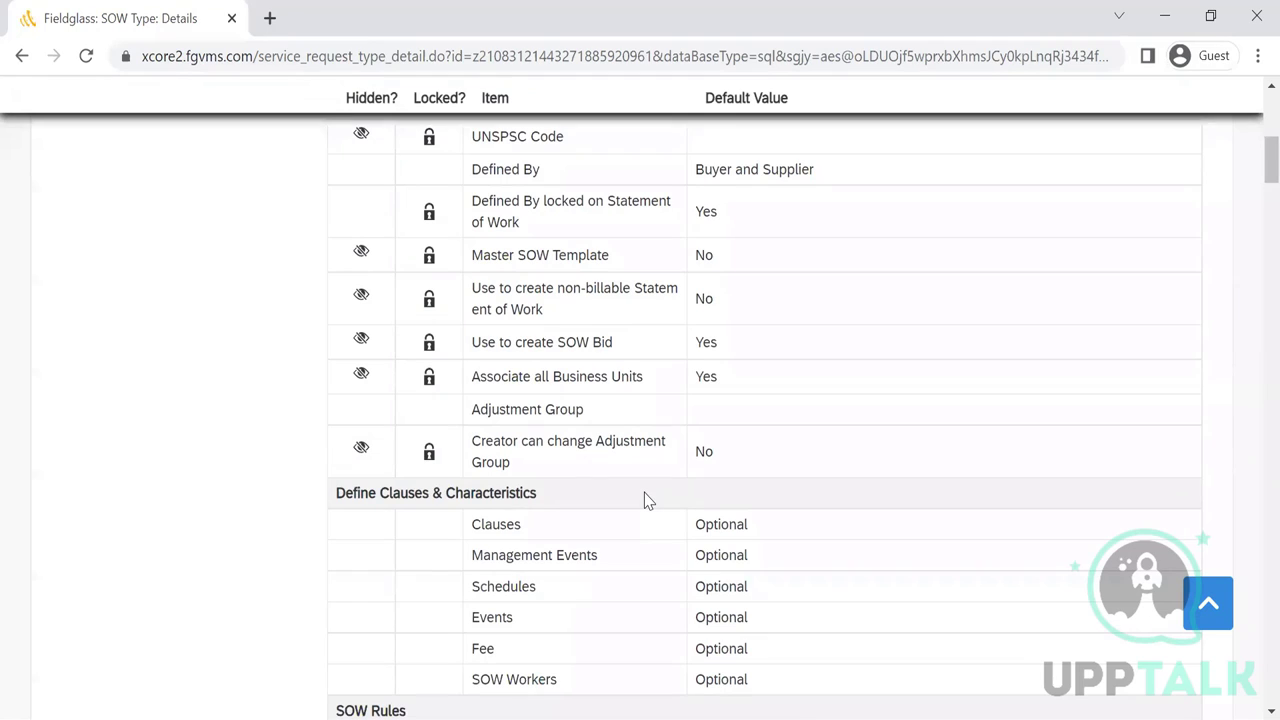
{"action": "scroll", "coordinate": [645, 500], "scroll_direction": "down", "scroll_amount": 1}
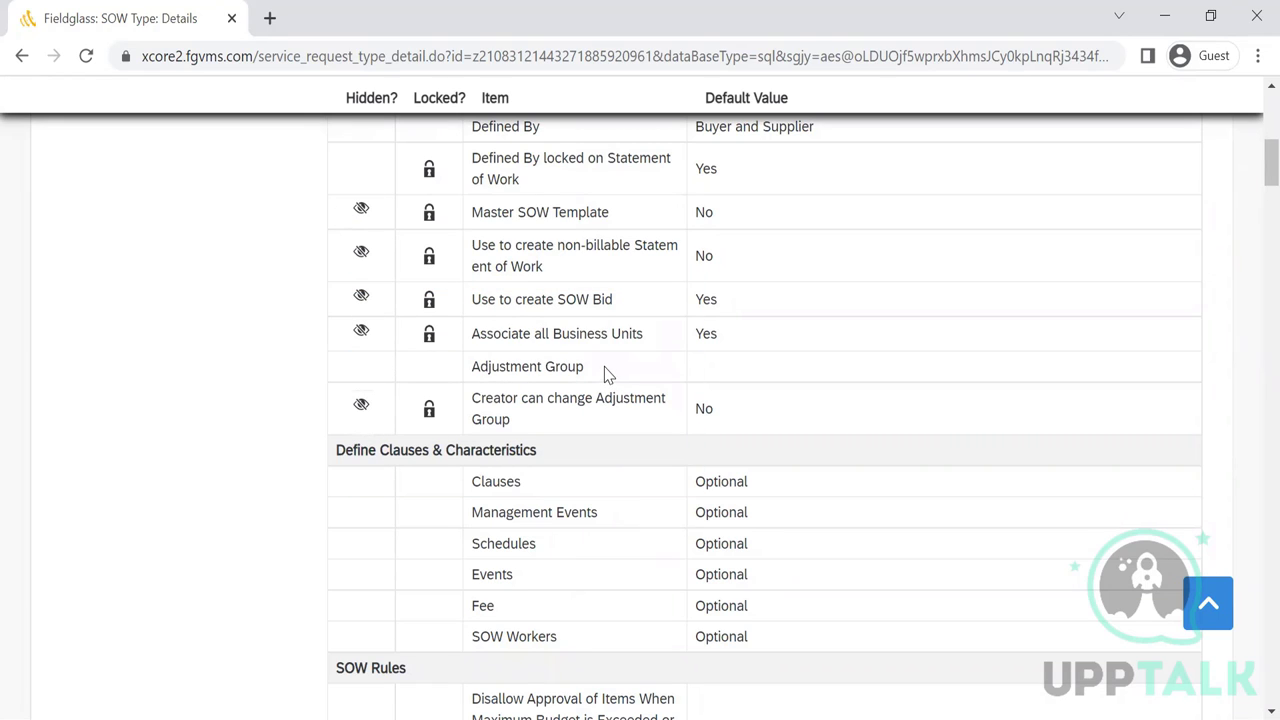
{"action": "left_click_drag", "start_coordinate": [604, 374], "coordinate": [537, 367]}
{"action": "left_click", "coordinate": [457, 386]}
{"action": "left_click_drag", "start_coordinate": [512, 424], "coordinate": [471, 400]}
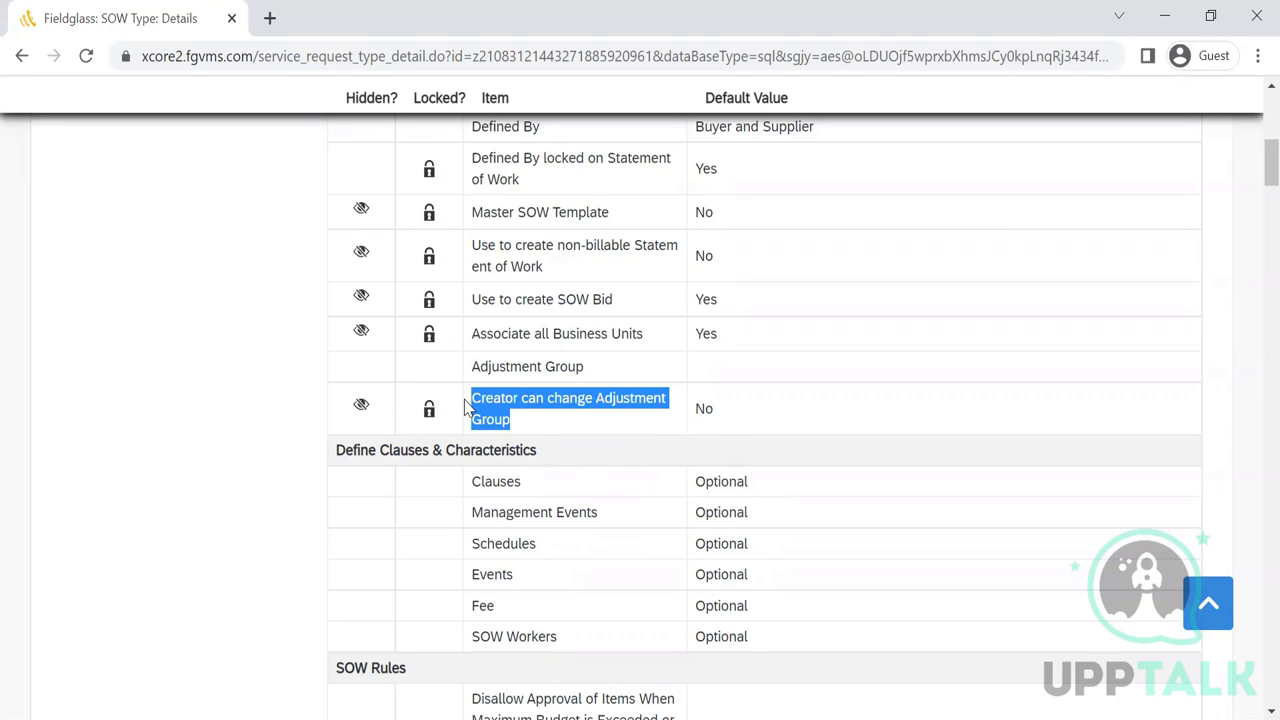
{"action": "scroll", "coordinate": [465, 408], "scroll_direction": "up", "scroll_amount": 3}
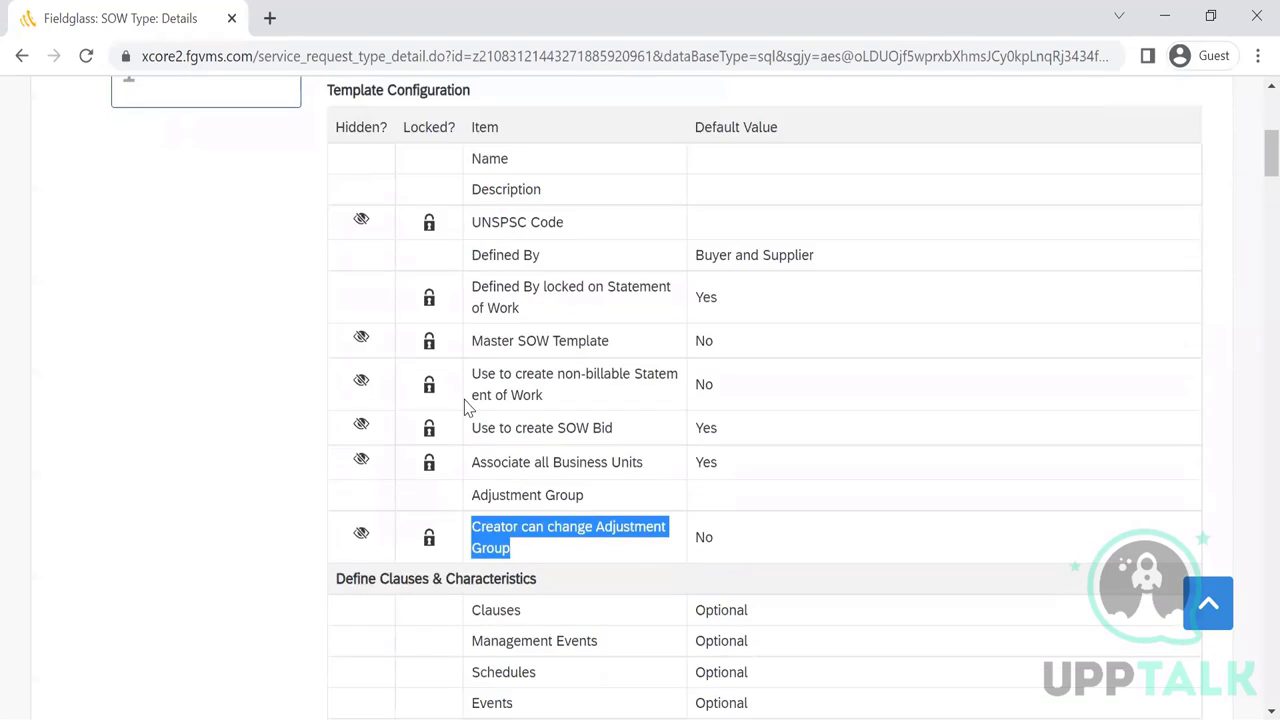
{"action": "scroll", "coordinate": [465, 408], "scroll_direction": "down", "scroll_amount": 3}
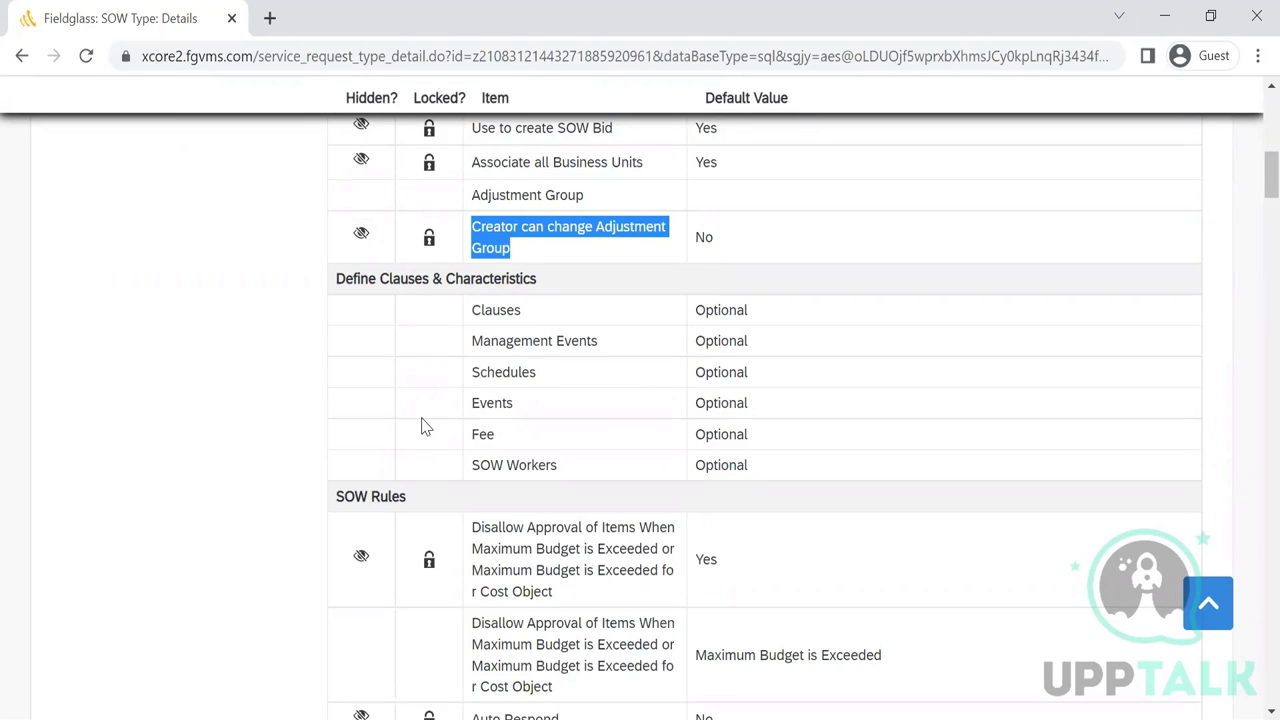
{"action": "left_click", "coordinate": [421, 426]}
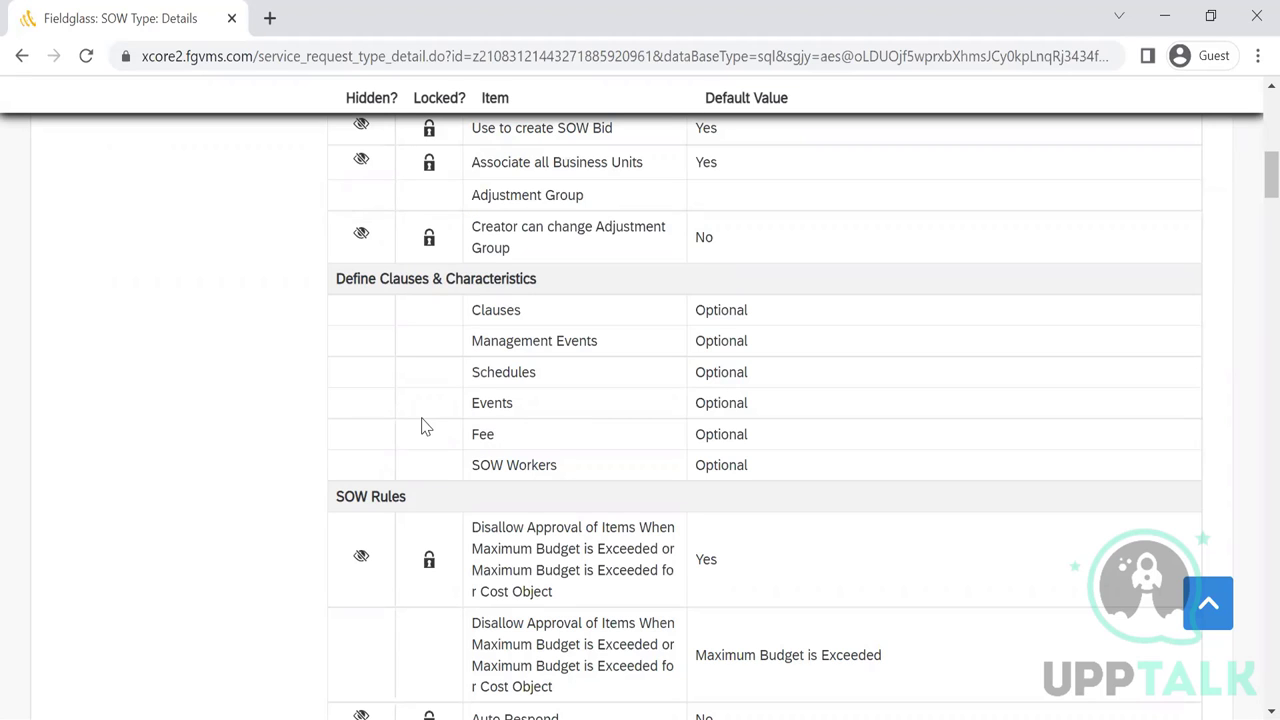
{"action": "scroll", "coordinate": [421, 426], "scroll_direction": "down", "scroll_amount": 3}
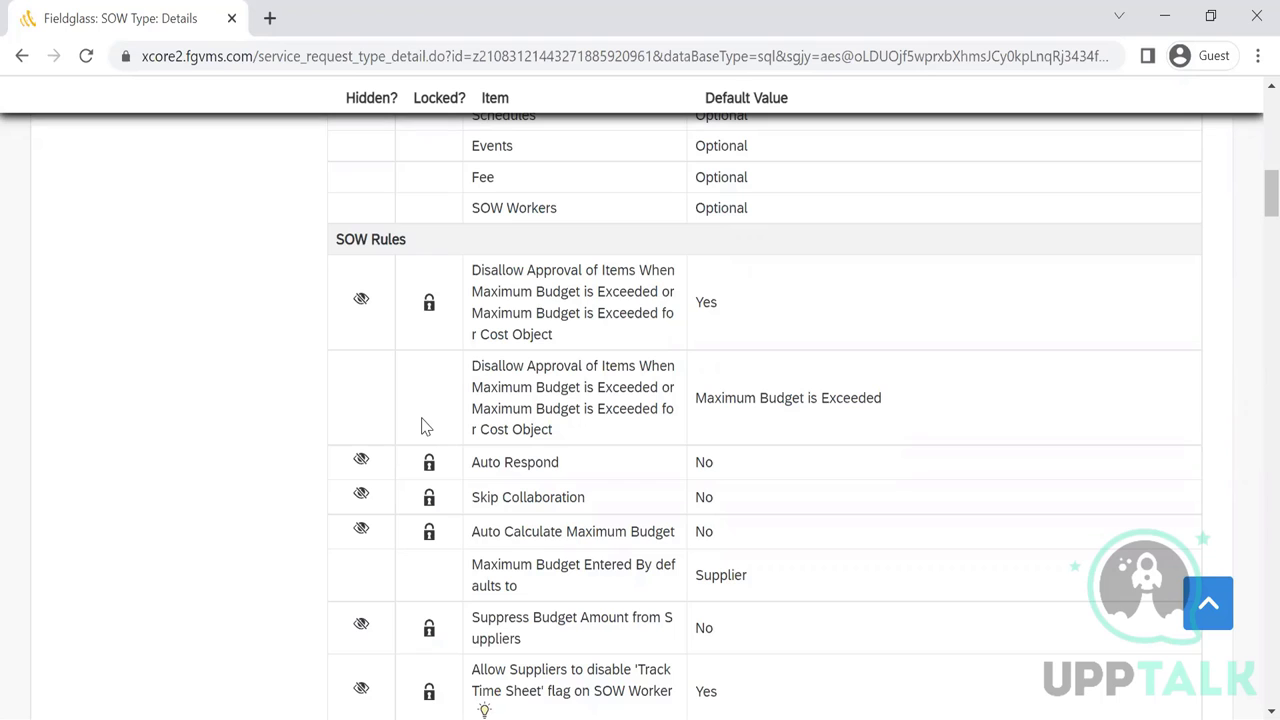
{"action": "scroll", "coordinate": [421, 427], "scroll_direction": "down", "scroll_amount": 2}
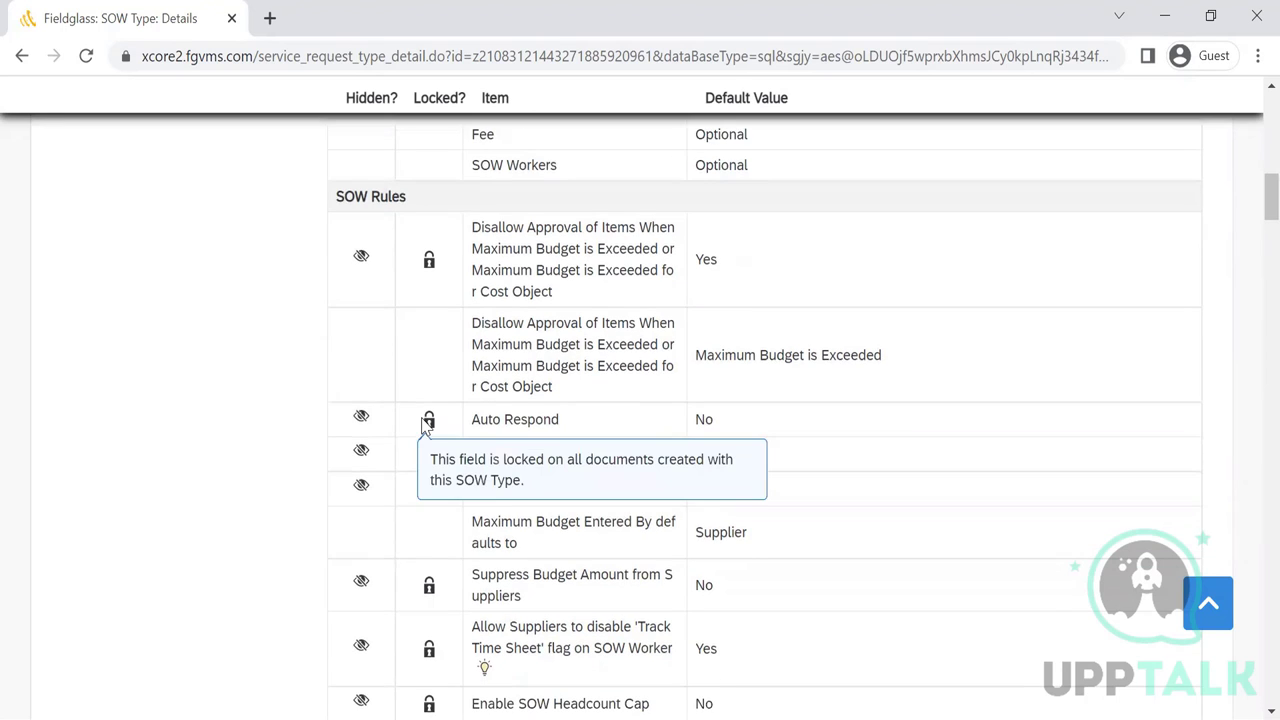
{"action": "scroll", "coordinate": [421, 427], "scroll_direction": "down", "scroll_amount": 2}
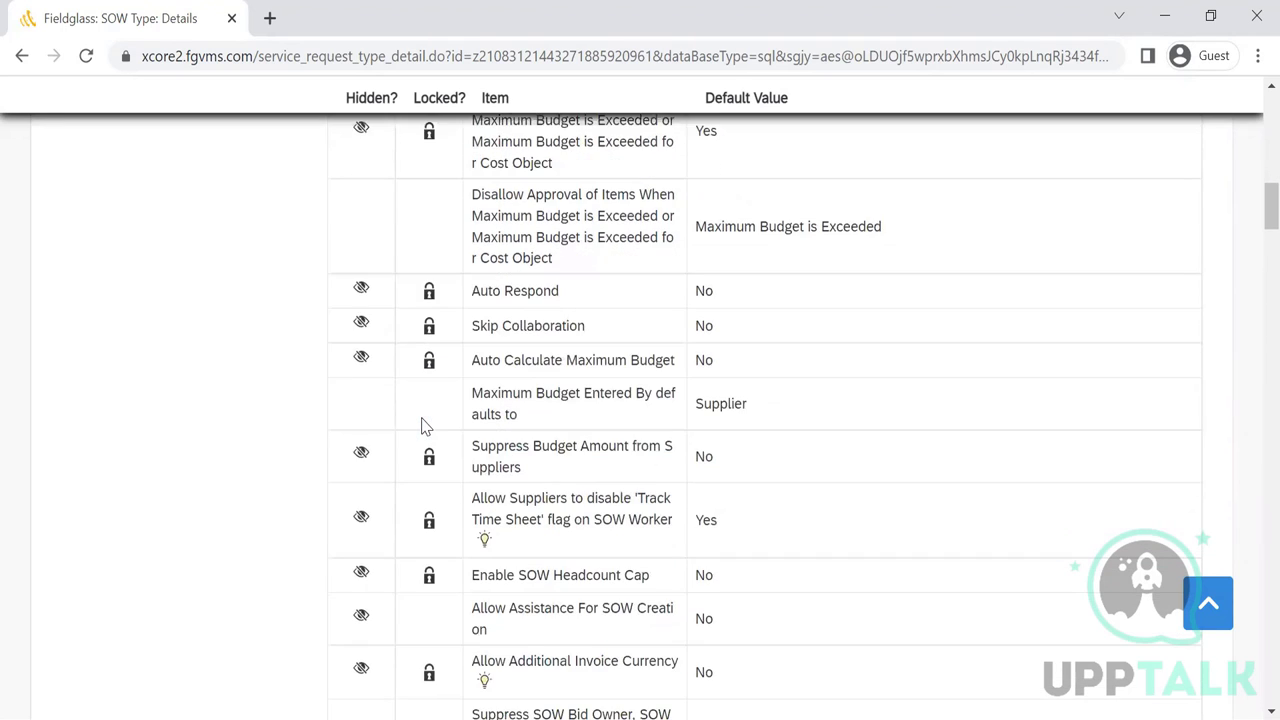
{"action": "scroll", "coordinate": [421, 427], "scroll_direction": "down", "scroll_amount": 3}
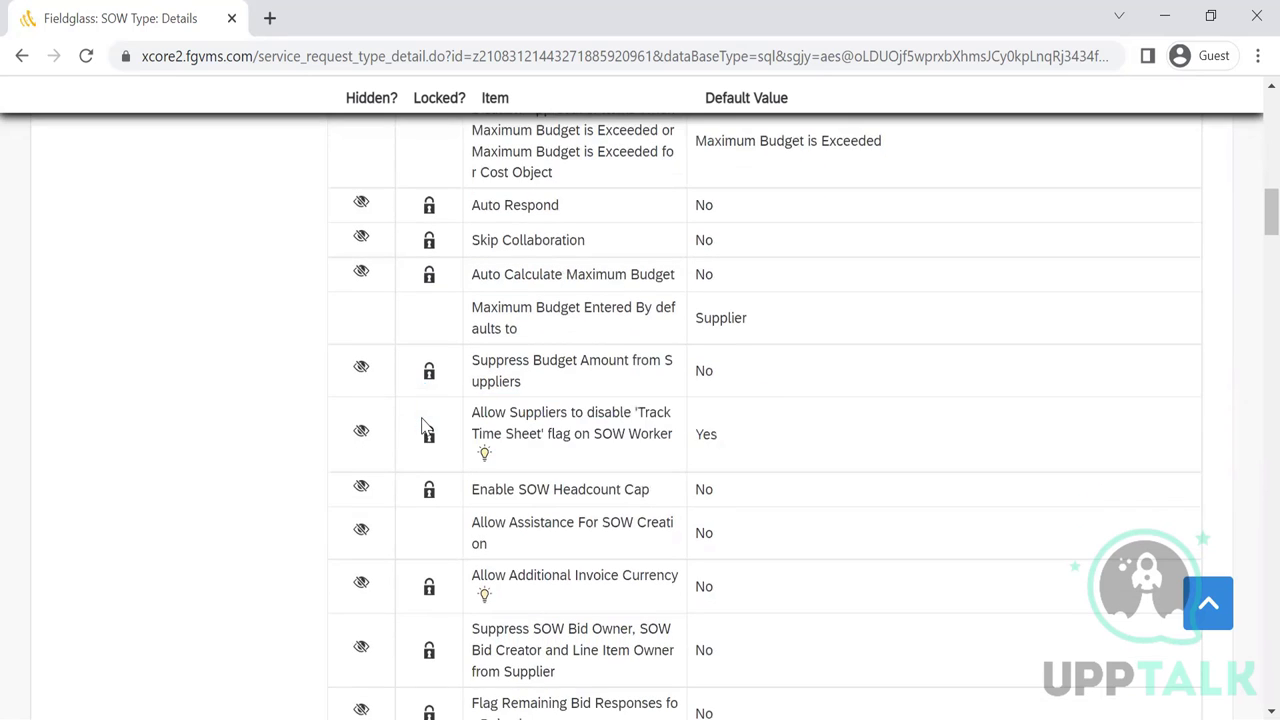
{"action": "scroll", "coordinate": [421, 427], "scroll_direction": "up", "scroll_amount": 10}
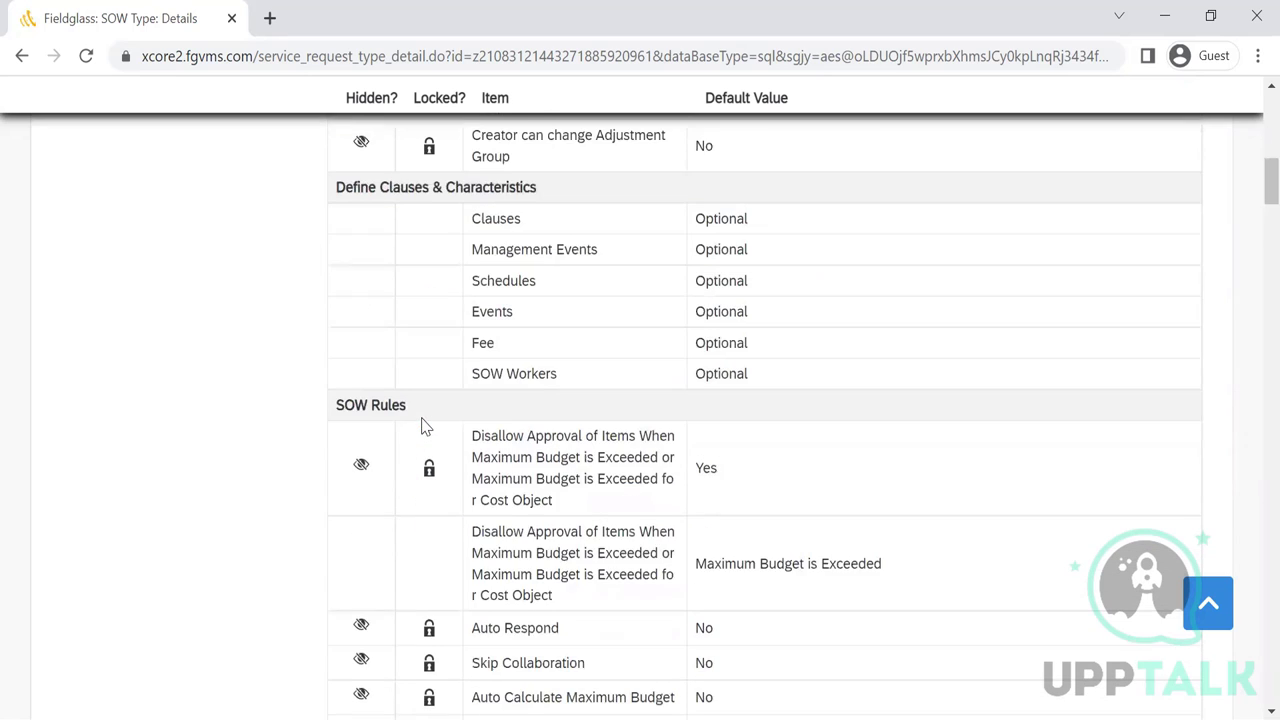
{"action": "scroll", "coordinate": [421, 427], "scroll_direction": "down", "scroll_amount": 1}
{"action": "scroll", "coordinate": [421, 427], "scroll_direction": "down", "scroll_amount": 3}
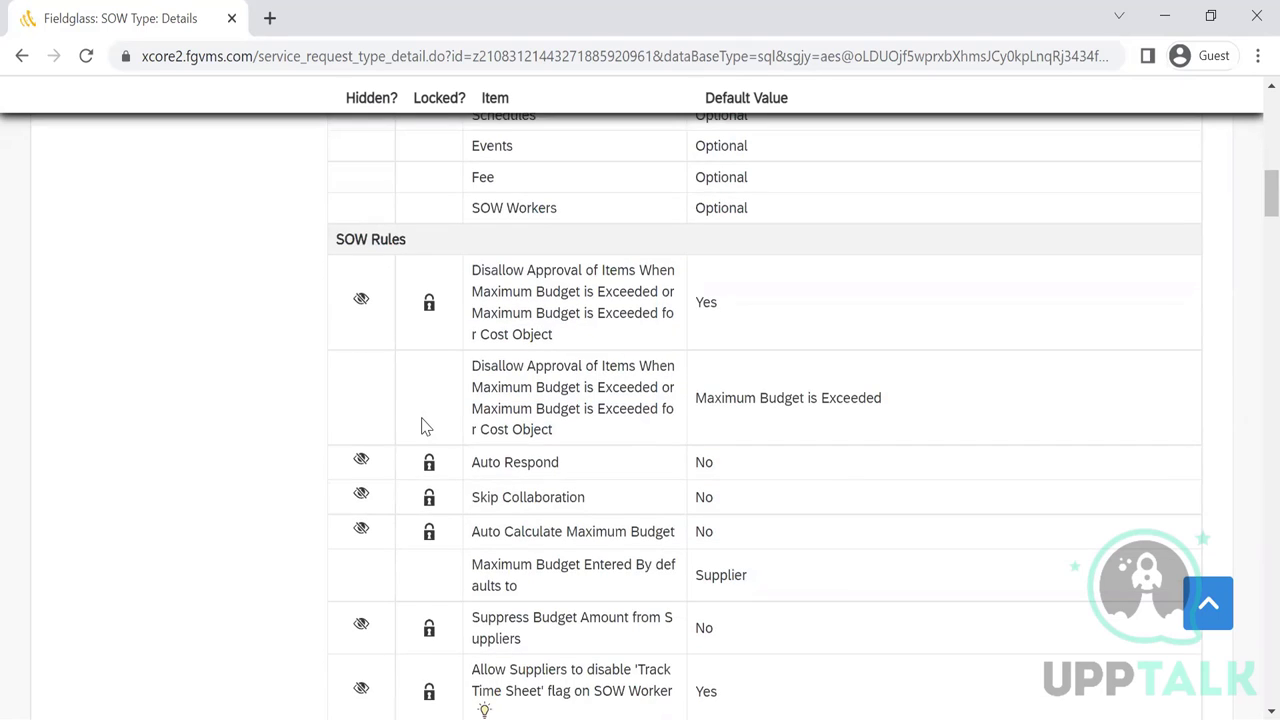
{"action": "scroll", "coordinate": [421, 427], "scroll_direction": "down", "scroll_amount": 5}
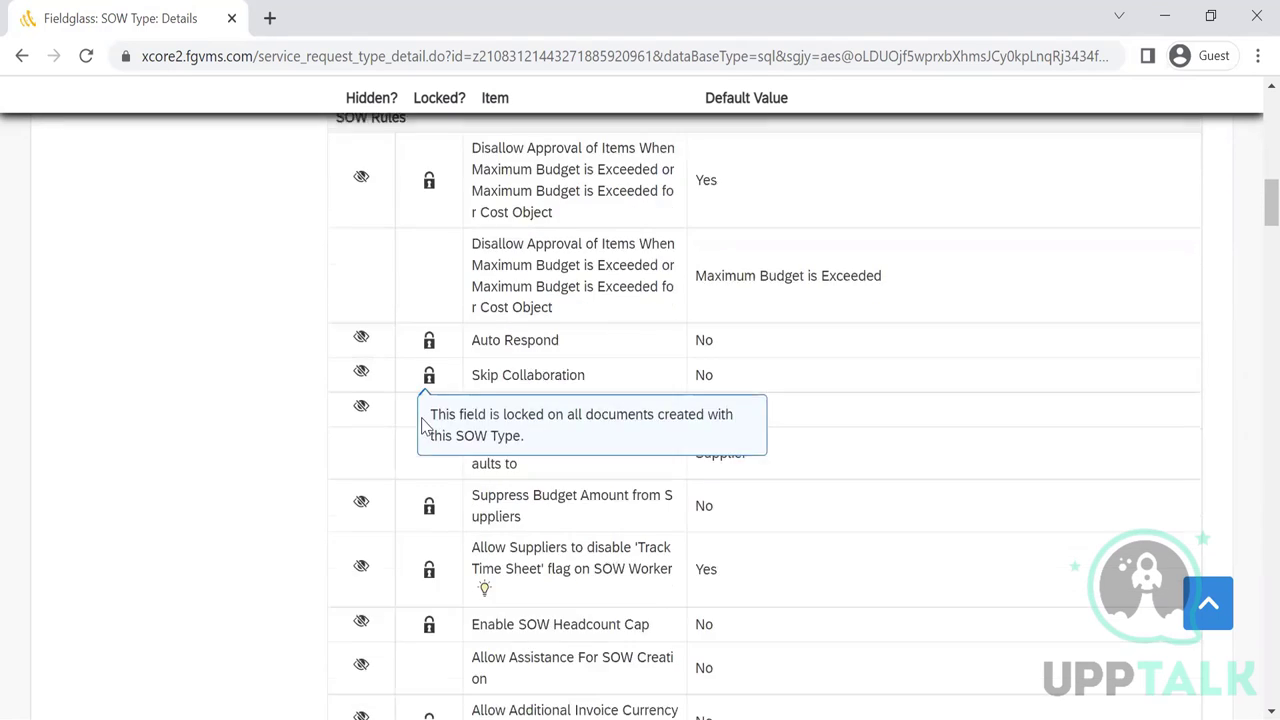
{"action": "scroll", "coordinate": [421, 427], "scroll_direction": "down", "scroll_amount": 1}
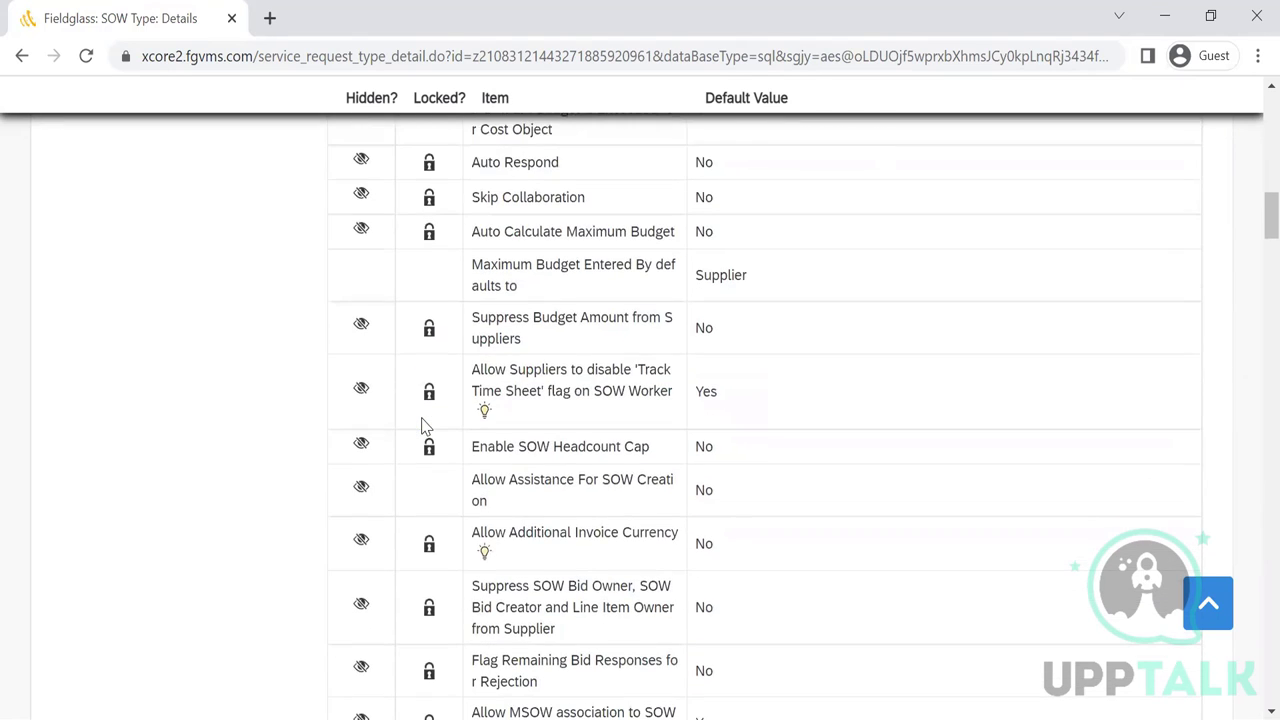
{"action": "scroll", "coordinate": [421, 427], "scroll_direction": "down", "scroll_amount": 6}
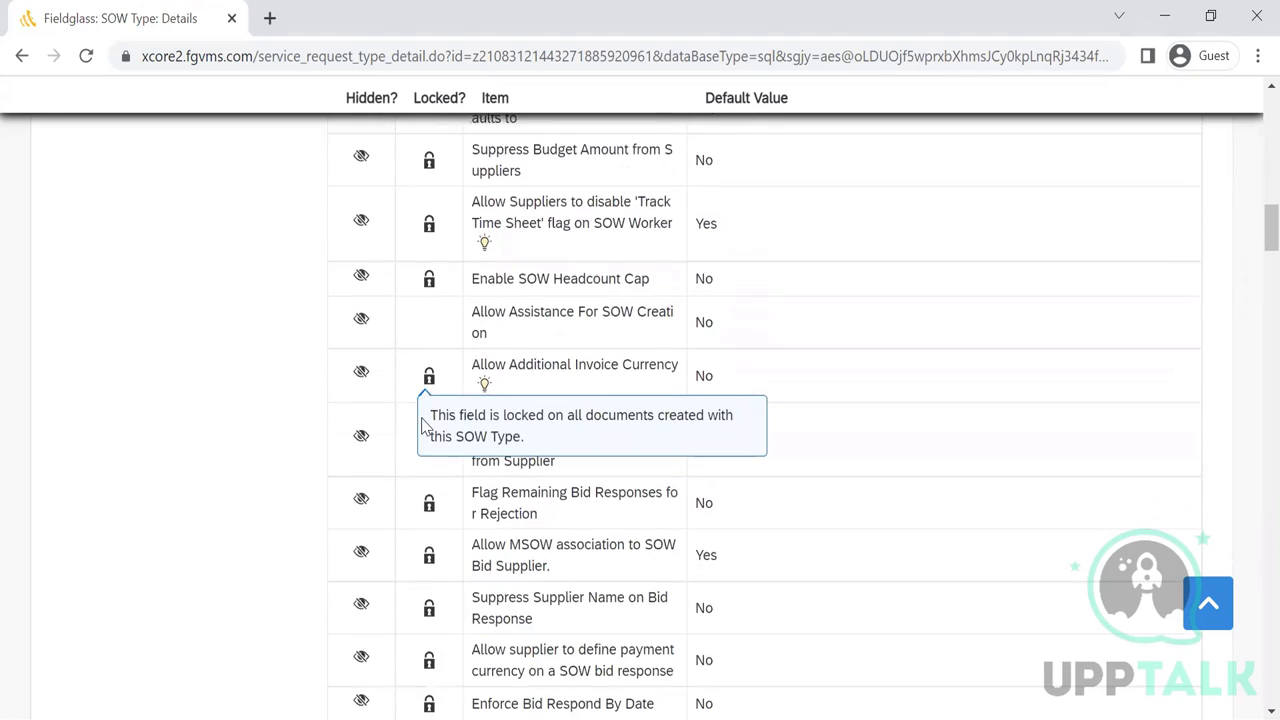
{"action": "scroll", "coordinate": [421, 427], "scroll_direction": "down", "scroll_amount": 3}
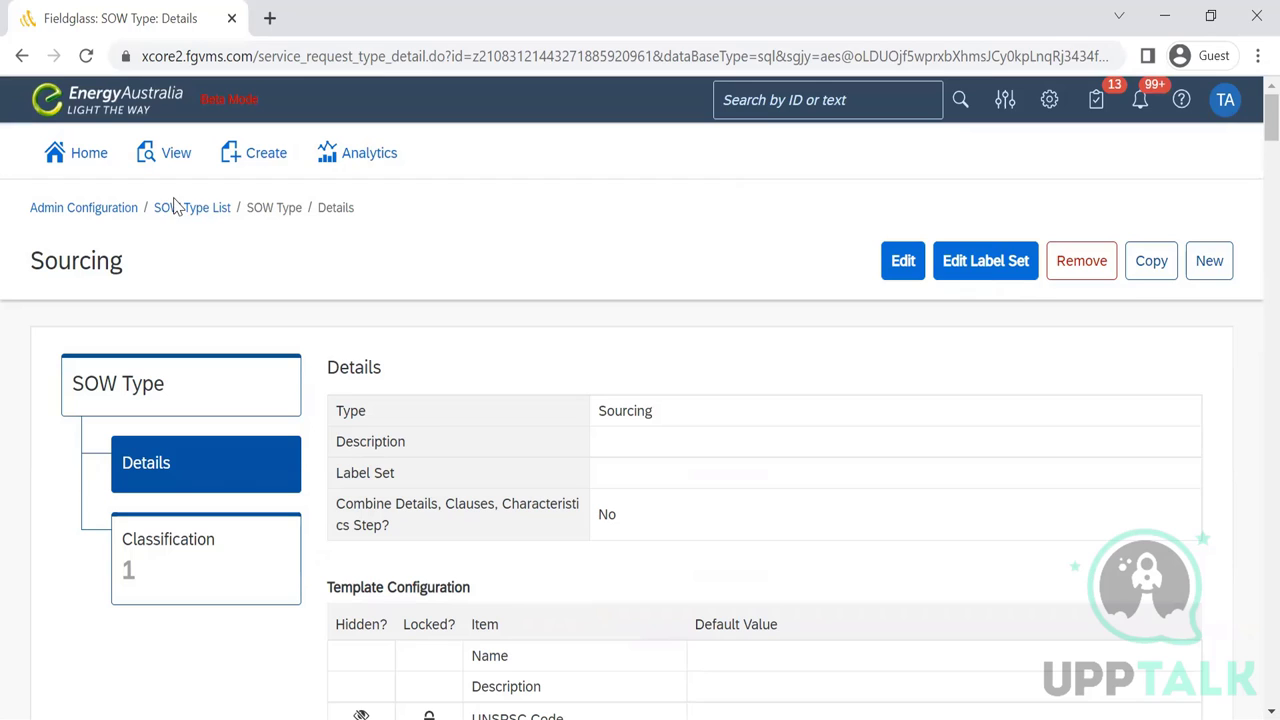
- Open a blank New SOW Type form from the SOW Type List, review it, then cancel
{"action": "left_click", "coordinate": [175, 207]}
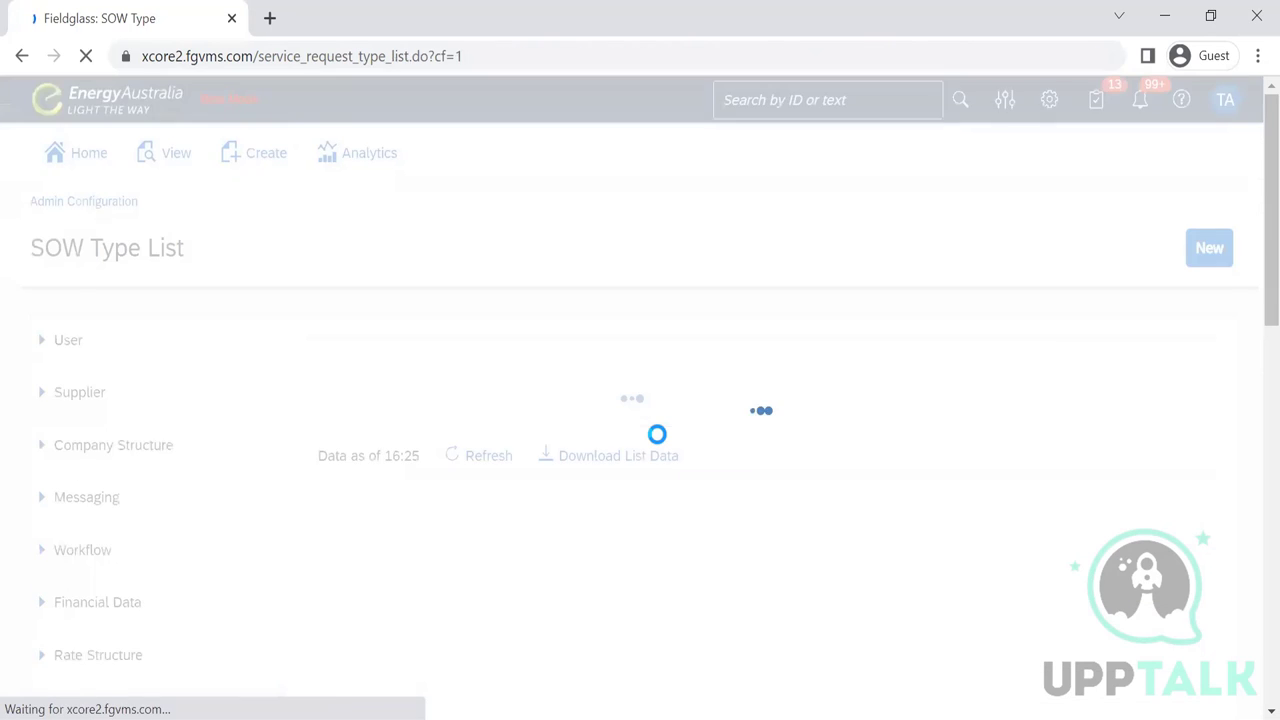
{"action": "left_click", "coordinate": [1218, 254]}
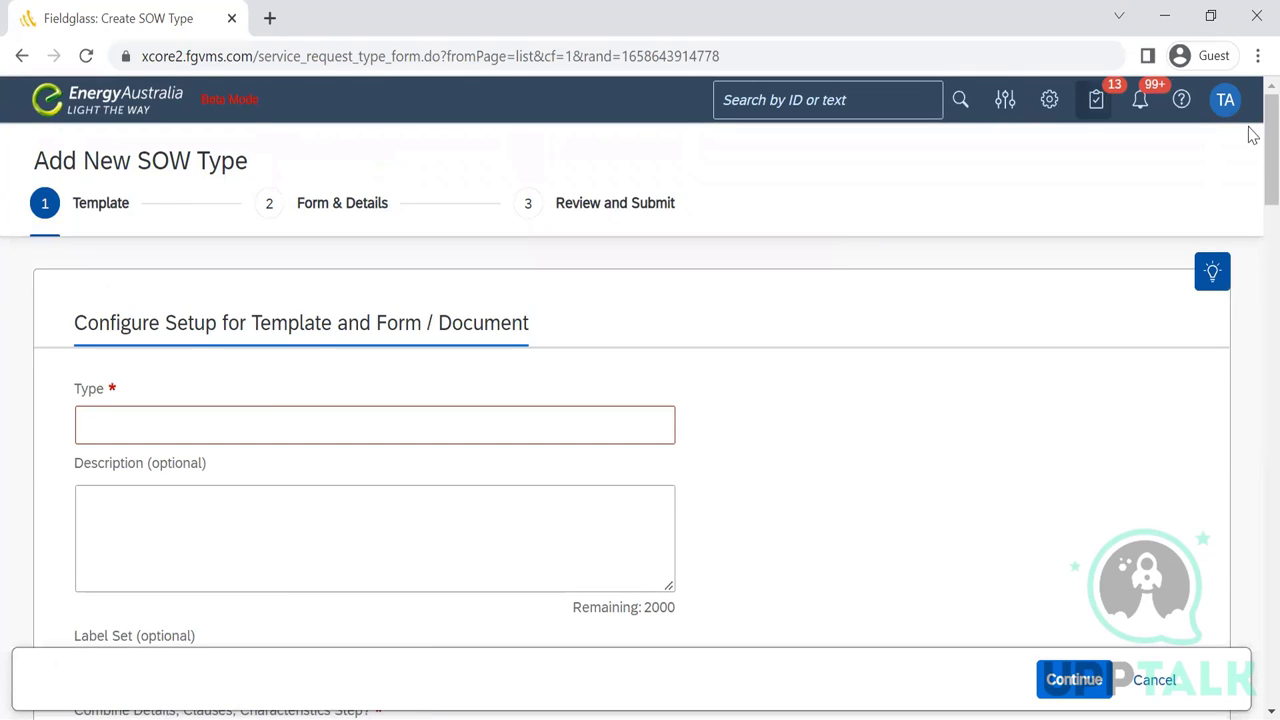
{"action": "scroll", "coordinate": [1252, 143], "scroll_direction": "down", "scroll_amount": 3}
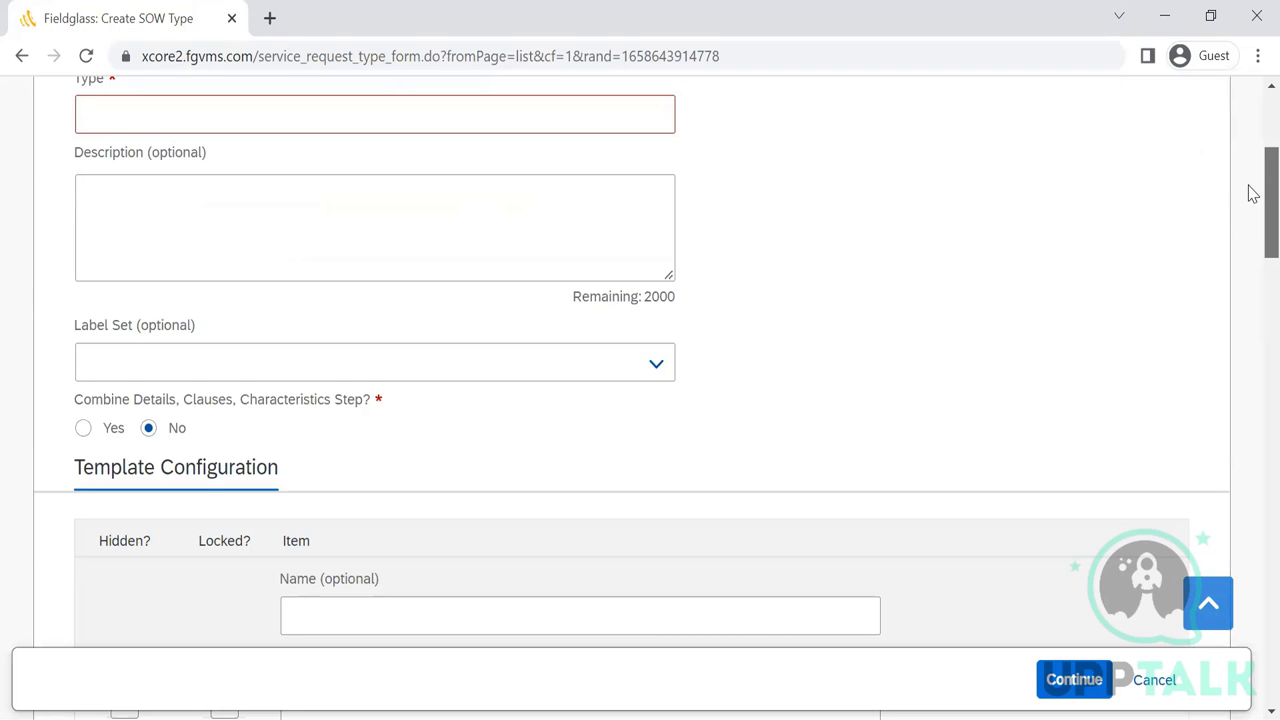
{"action": "scroll", "coordinate": [1252, 200], "scroll_direction": "down", "scroll_amount": 1}
{"action": "left_click_drag", "start_coordinate": [1250, 205], "coordinate": [1252, 250]}
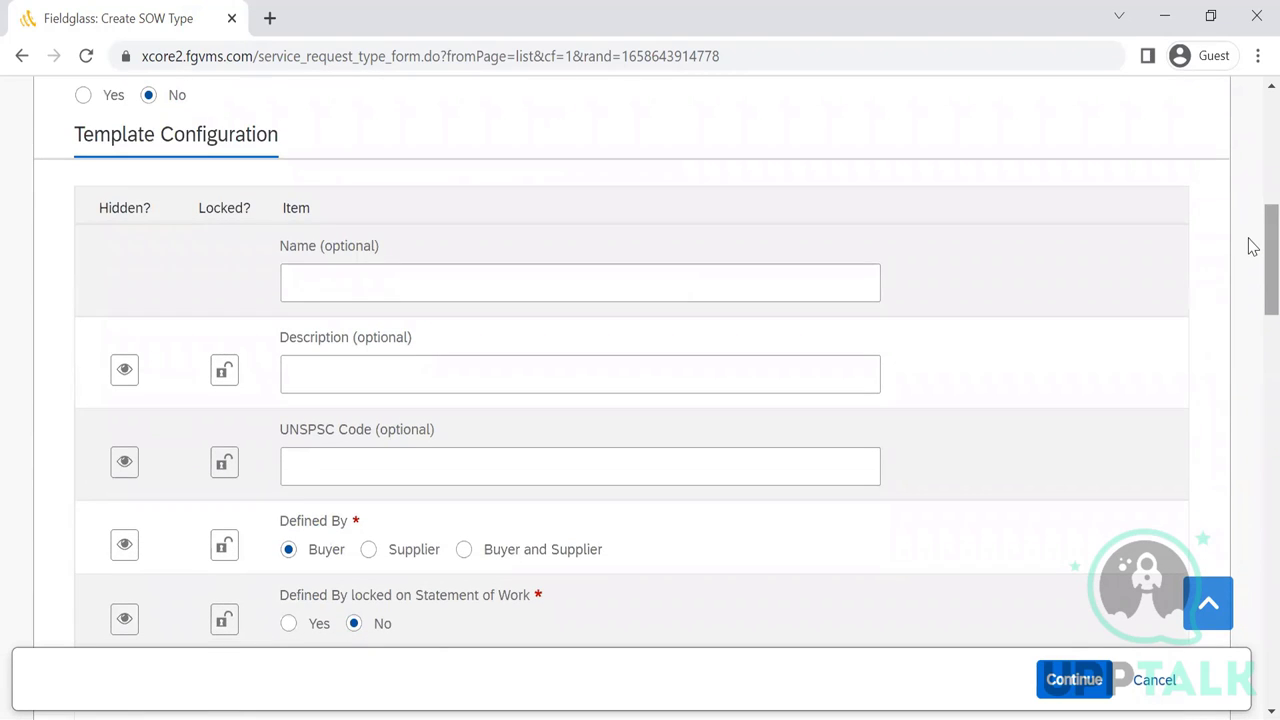
{"action": "scroll", "coordinate": [1252, 250], "scroll_direction": "down", "scroll_amount": 1}
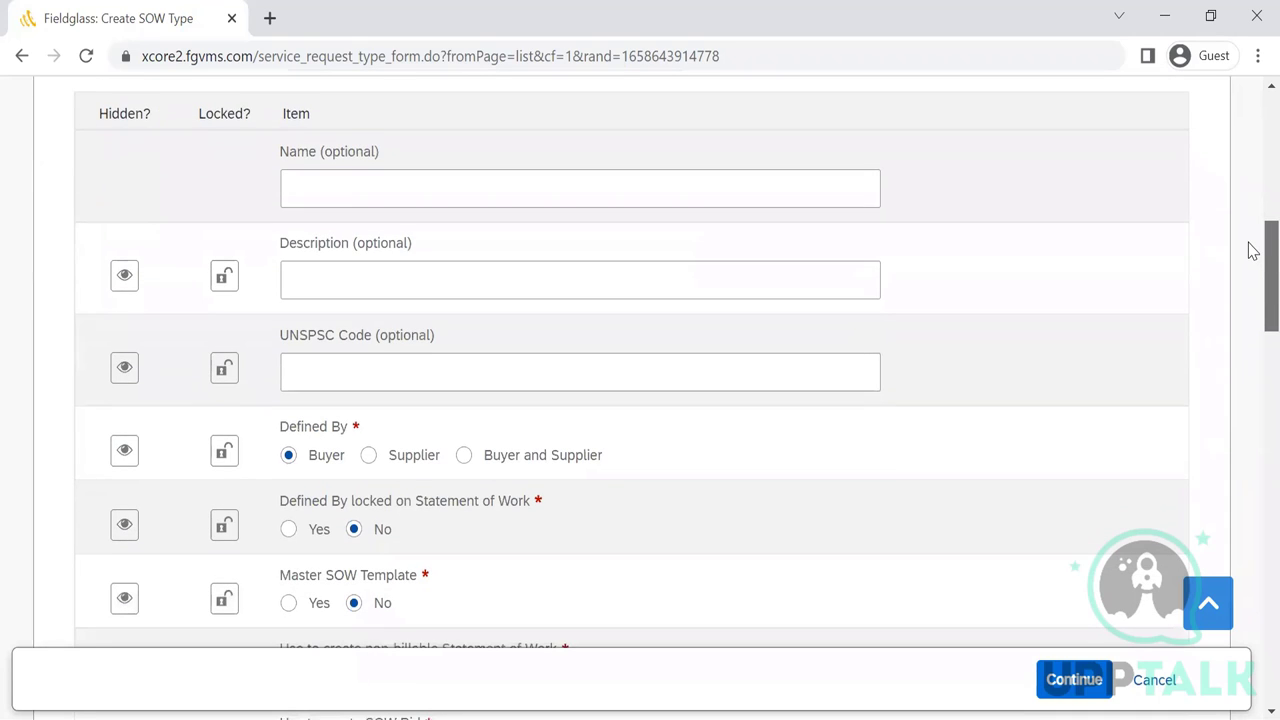
{"action": "scroll", "coordinate": [1252, 250], "scroll_direction": "down", "scroll_amount": 5}
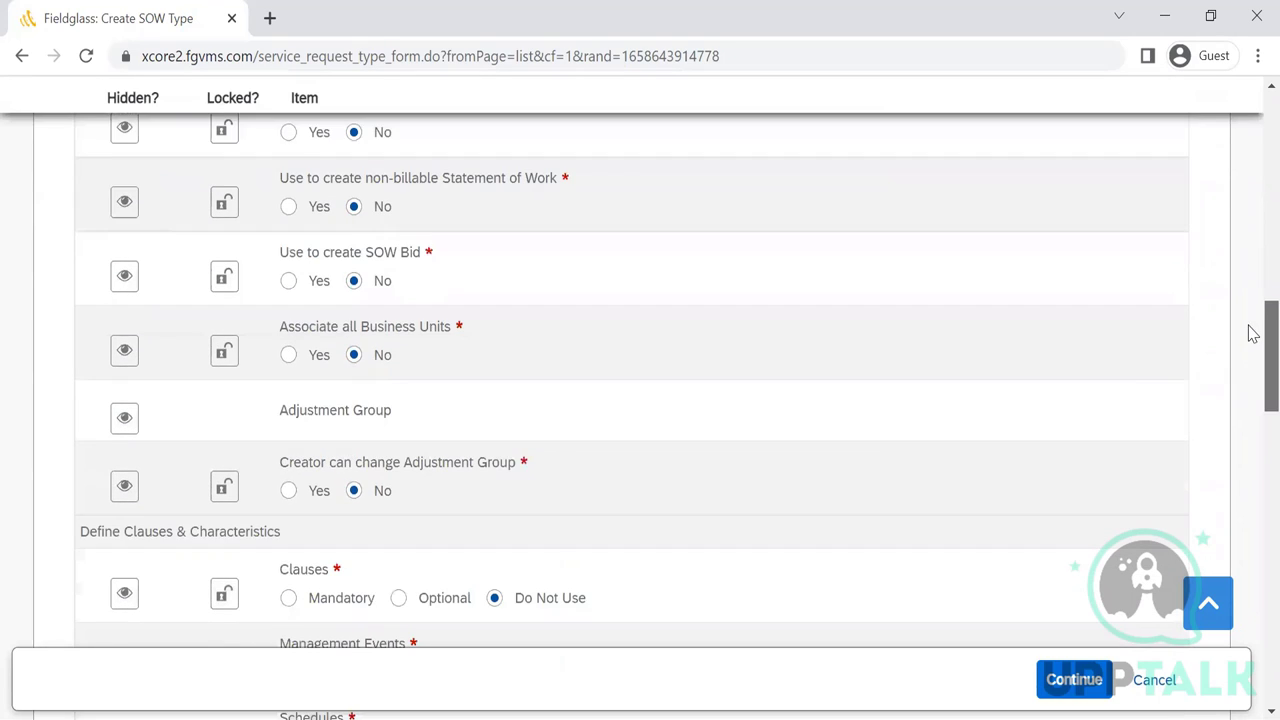
{"action": "left_click", "coordinate": [1154, 680]}
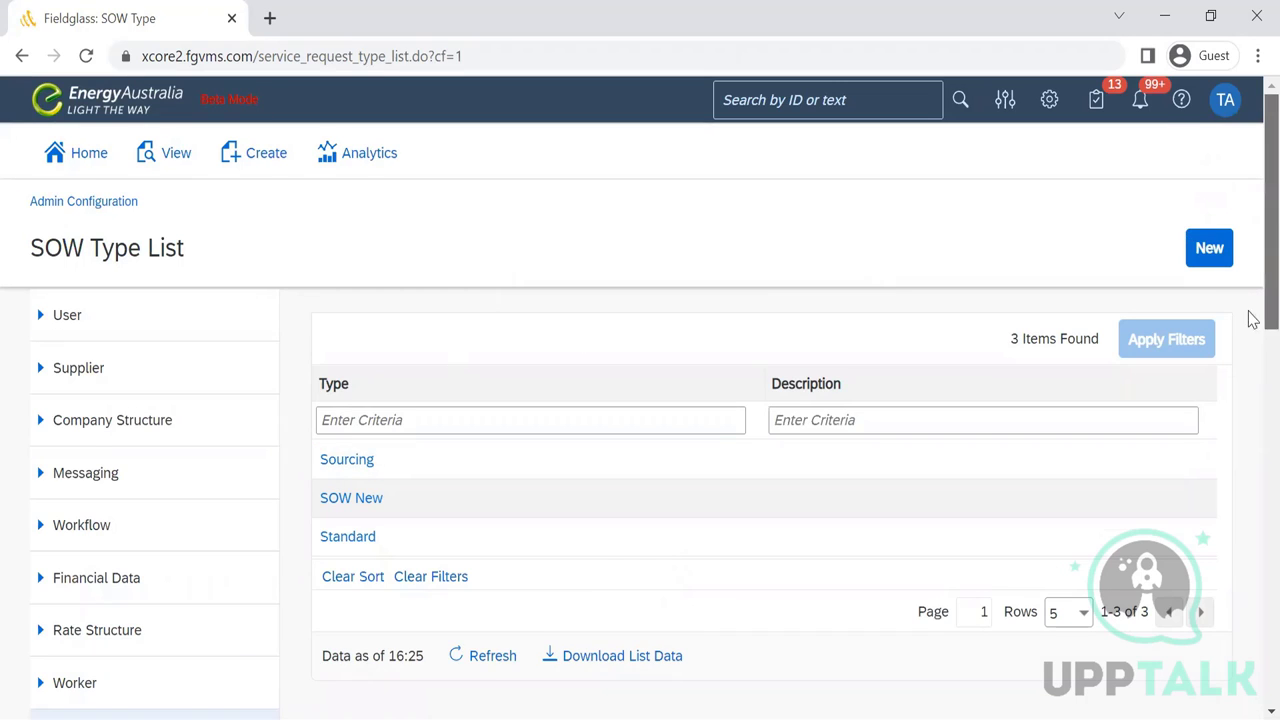
{"action": "scroll", "coordinate": [1250, 340], "scroll_direction": "down", "scroll_amount": 7}
{"action": "scroll", "coordinate": [1250, 420], "scroll_direction": "up", "scroll_amount": 4}
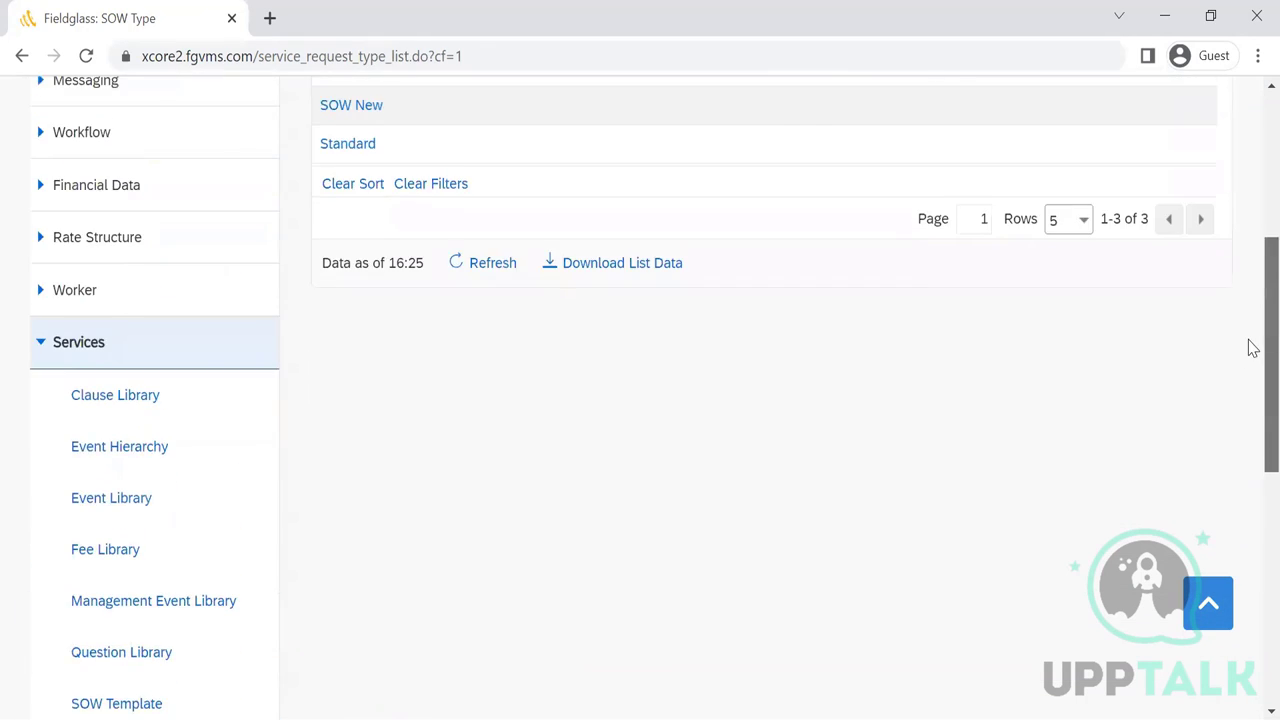
{"action": "scroll", "coordinate": [1250, 320], "scroll_direction": "up", "scroll_amount": 3}
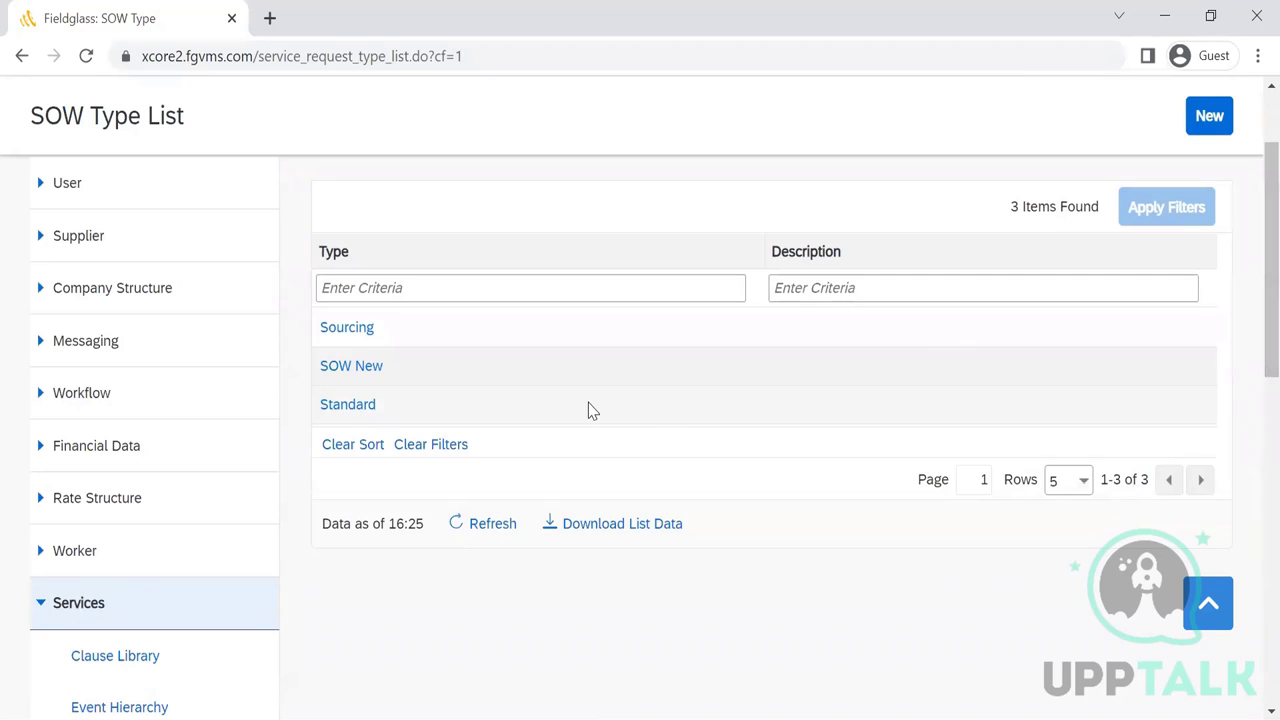
{"action": "left_click", "coordinate": [352, 410]}
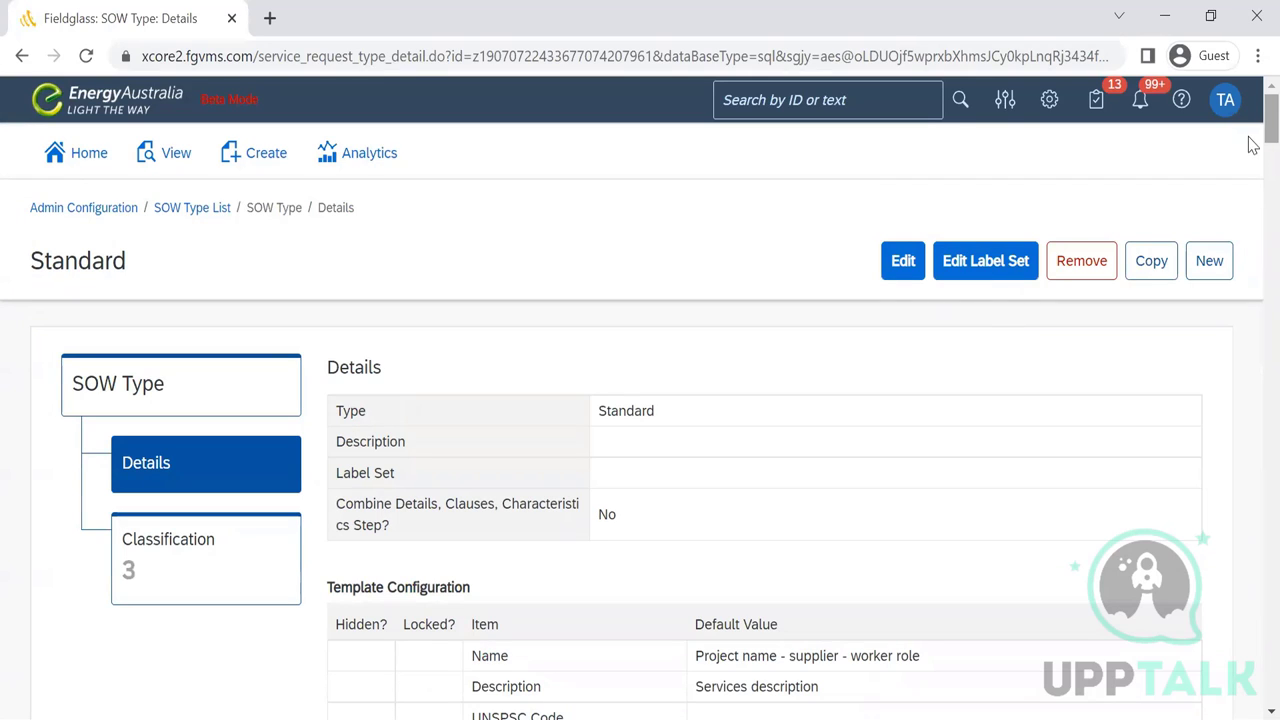
{"action": "scroll", "coordinate": [1250, 140], "scroll_direction": "down", "scroll_amount": 4}
{"action": "scroll", "coordinate": [1253, 172], "scroll_direction": "down", "scroll_amount": 1}
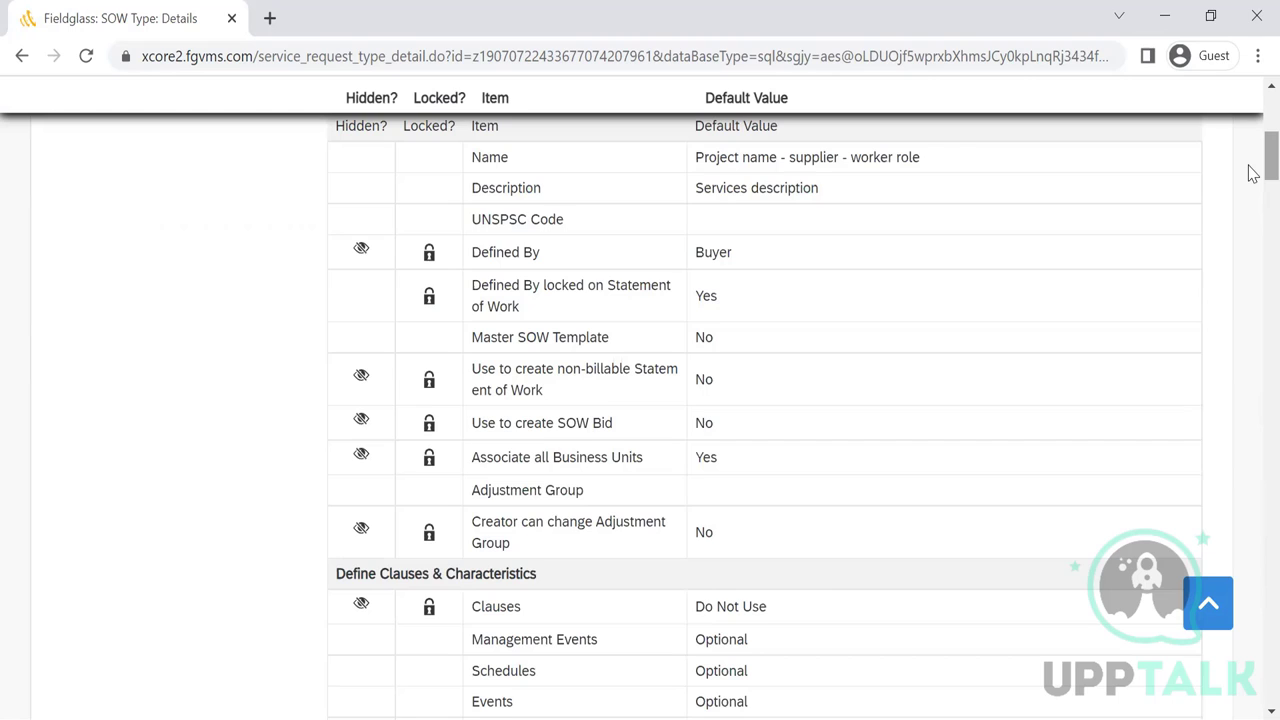
{"action": "left_click_drag", "start_coordinate": [1270, 158], "coordinate": [1256, 78]}
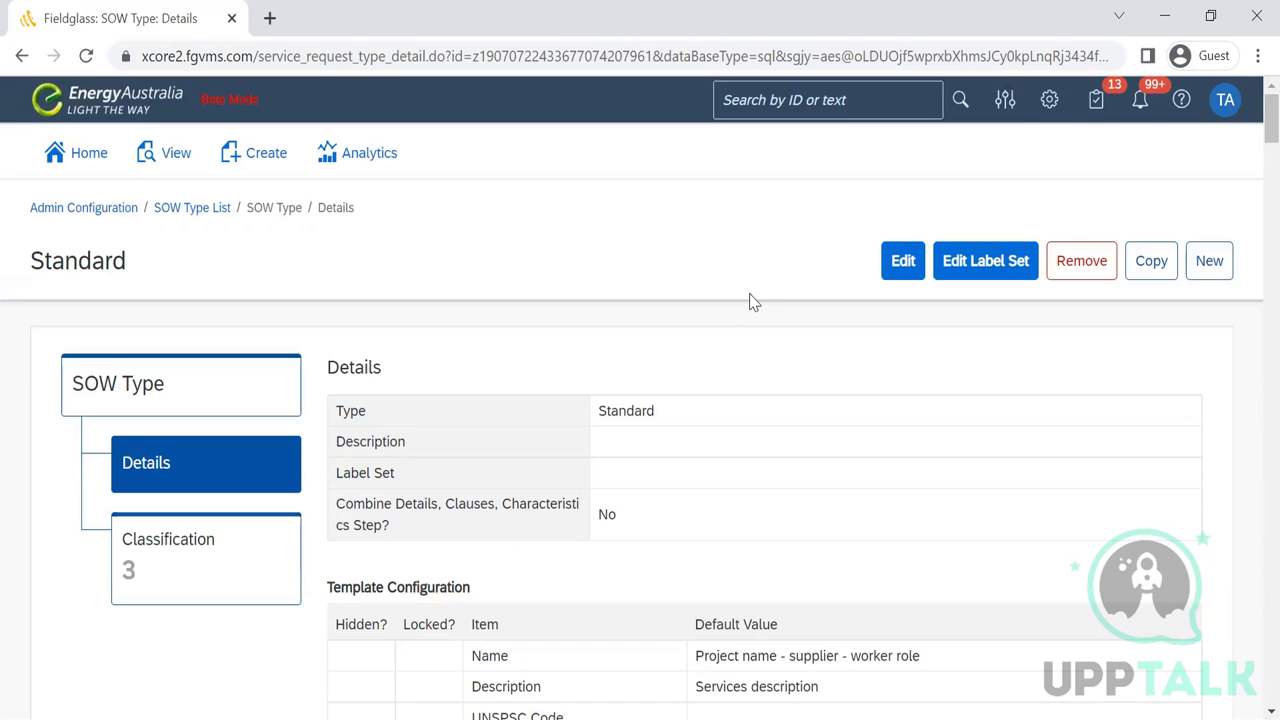
{"action": "left_click", "coordinate": [193, 216]}
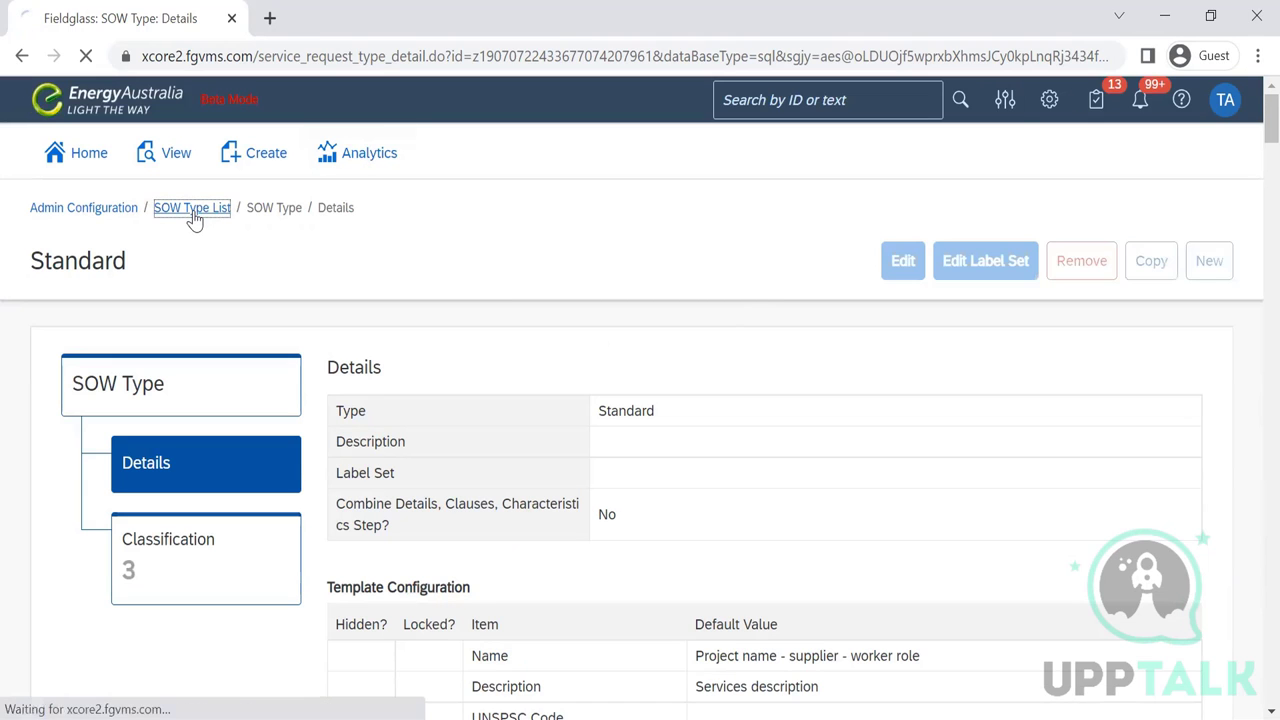
- Start a new SOW type with 'Test' entered as its Type
{"action": "left_click", "coordinate": [1212, 252]}
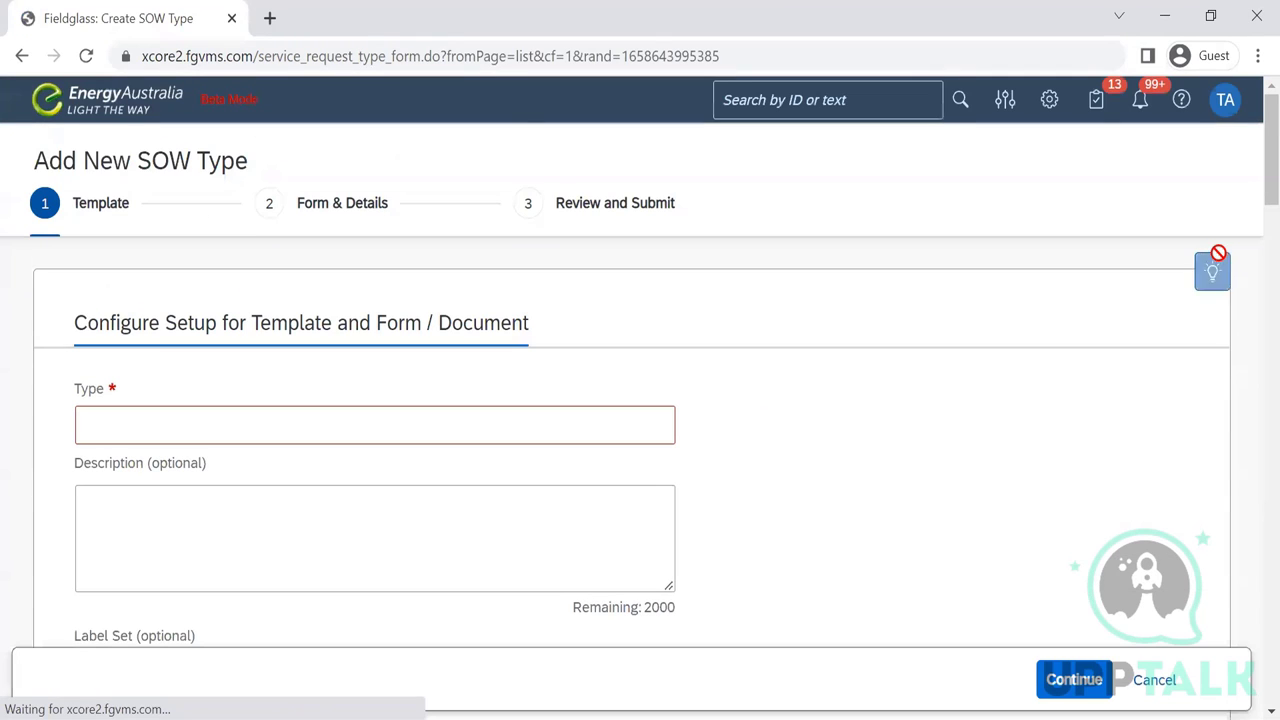
{"action": "left_click", "coordinate": [276, 425]}
{"action": "type", "text": "Test"}
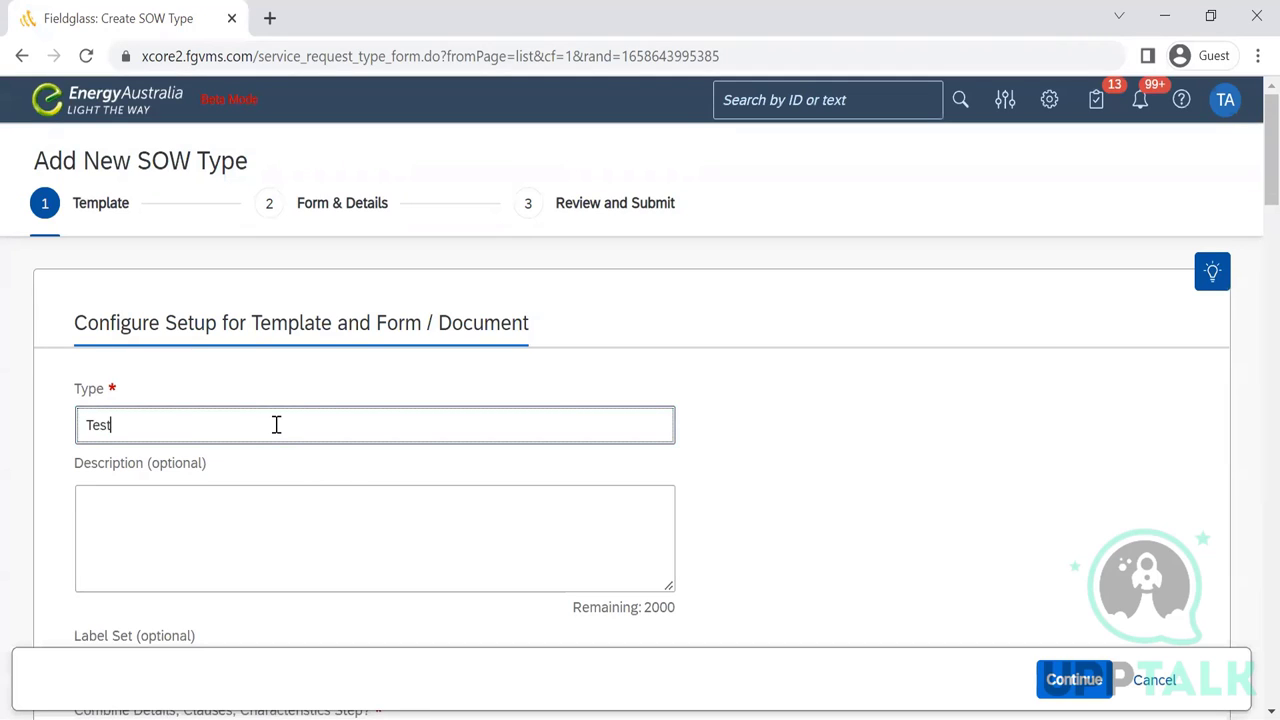
{"action": "left_click", "coordinate": [999, 420]}
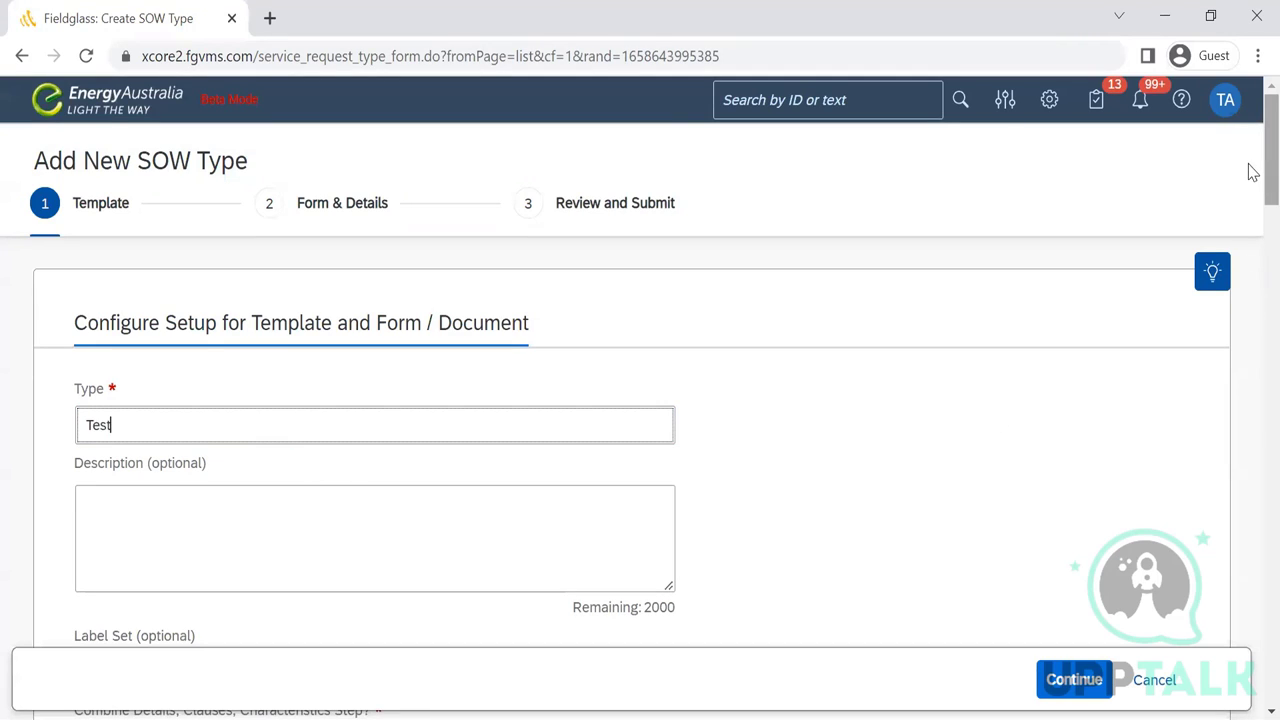
{"action": "scroll", "coordinate": [1252, 180], "scroll_direction": "down", "scroll_amount": 5}
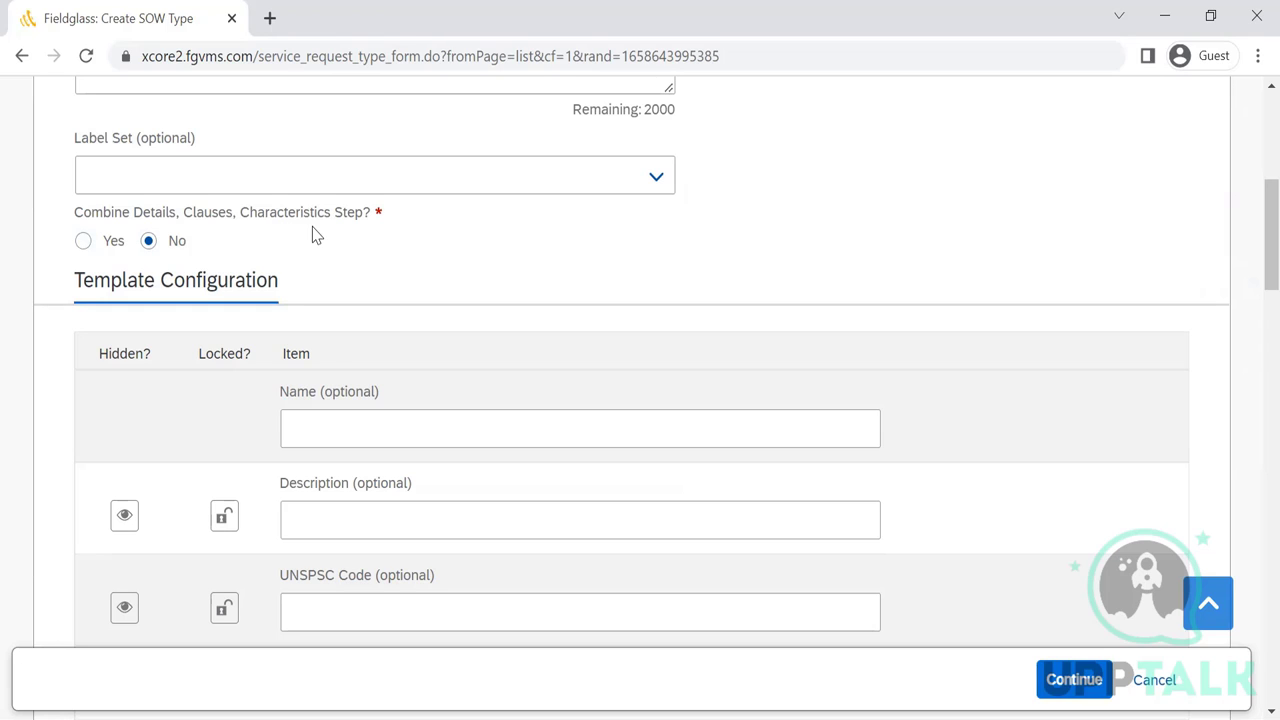
- Set 'Combine Details, Clauses, Characteristics Step?' to No, leaving Description unlocked
{"action": "left_click", "coordinate": [82, 242]}
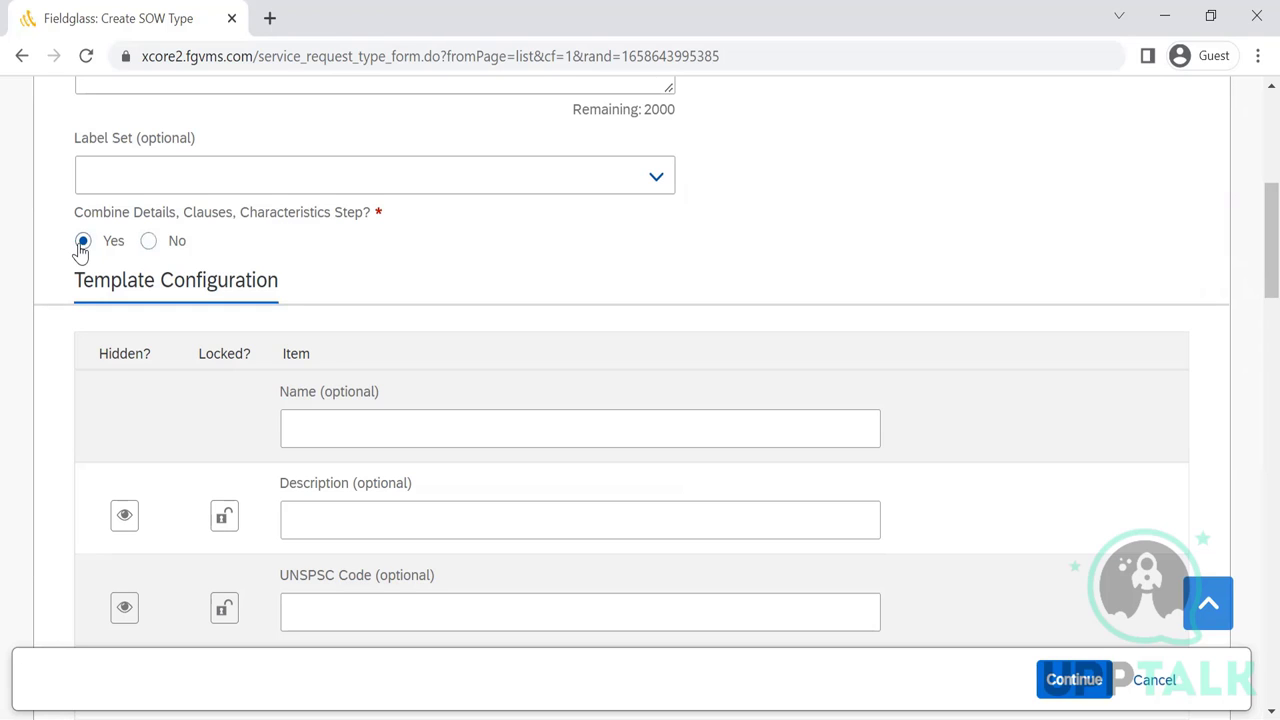
{"action": "left_click", "coordinate": [150, 253]}
{"action": "left_click_drag", "start_coordinate": [1251, 214], "coordinate": [1249, 258]}
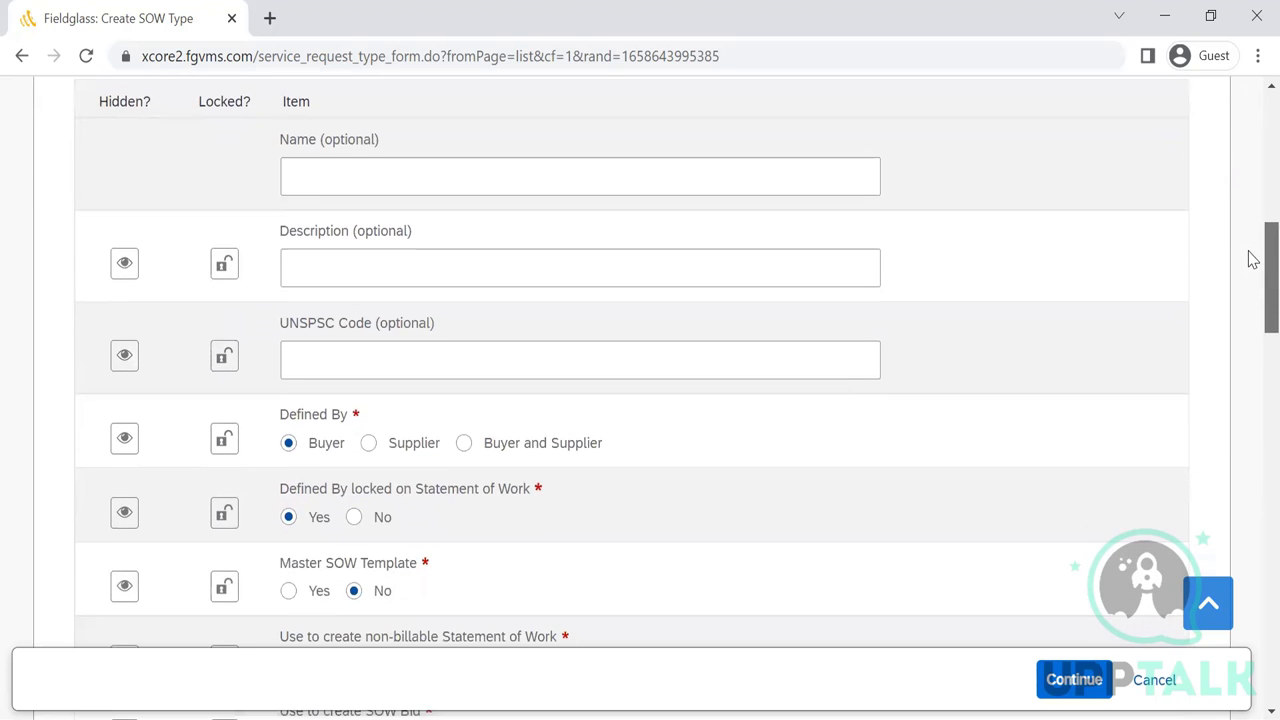
{"action": "left_click", "coordinate": [224, 266]}
{"action": "left_click", "coordinate": [222, 272]}
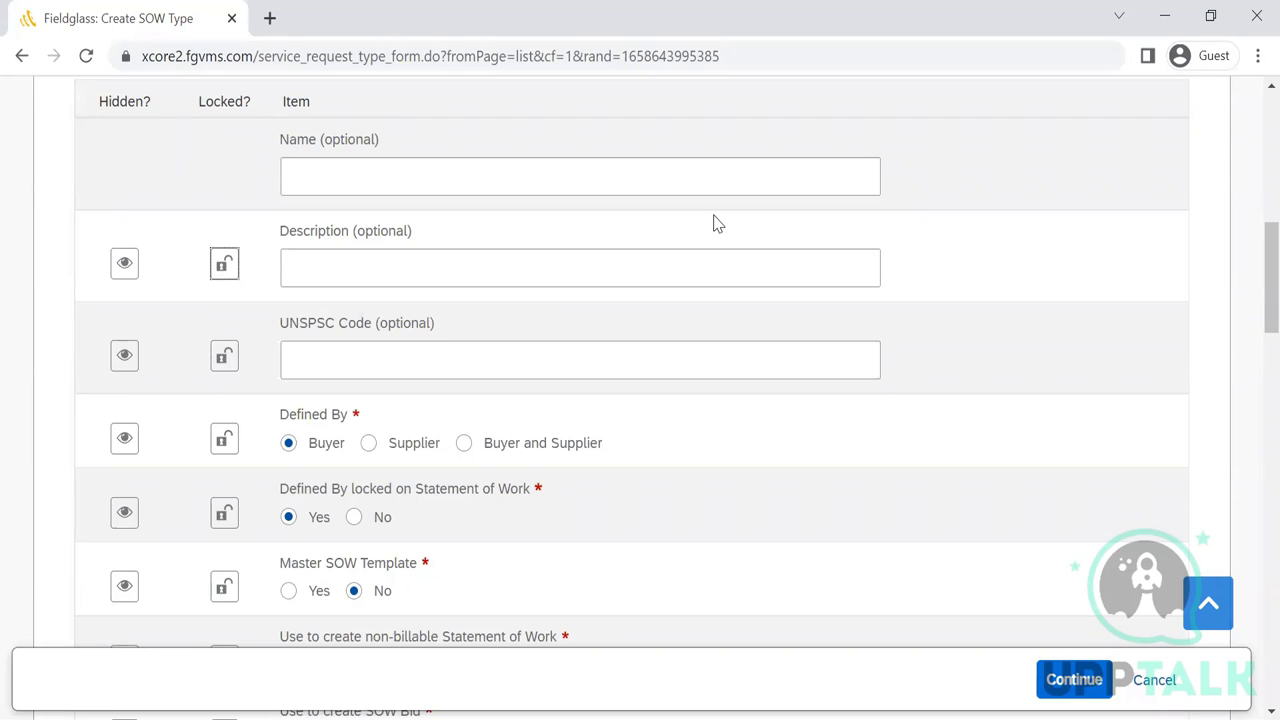
- Leave Defined By on Buyer after briefly trying Buyer and Supplier
{"action": "left_click", "coordinate": [314, 360]}
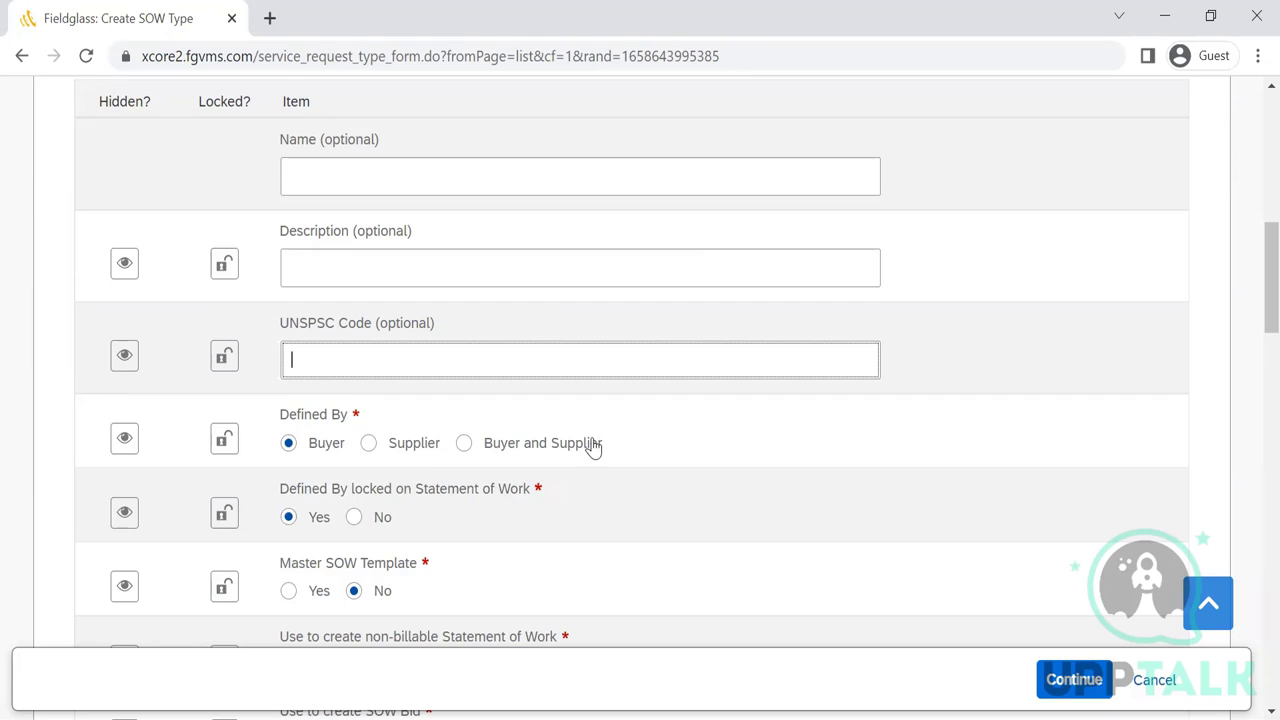
{"action": "left_click", "coordinate": [474, 449]}
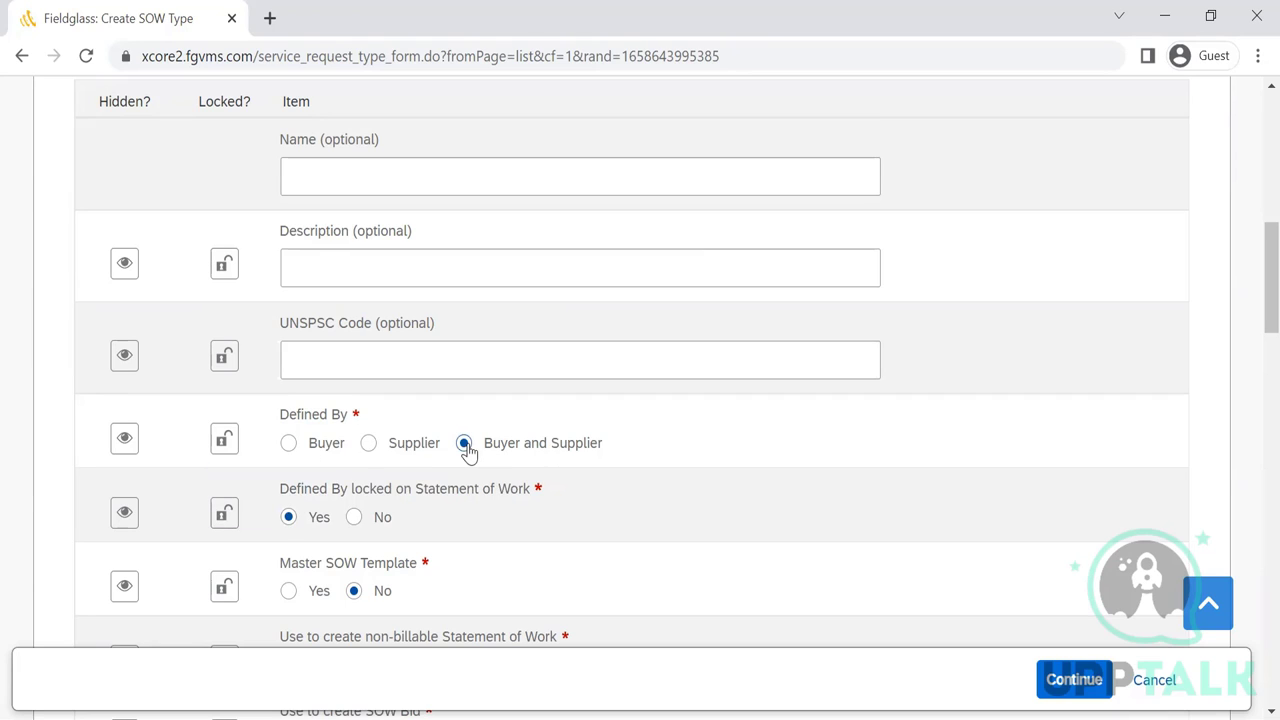
{"action": "left_click", "coordinate": [288, 448]}
- Set Master SOW Template to Yes for the Test SOW type
{"action": "scroll", "coordinate": [1251, 262], "scroll_direction": "down", "scroll_amount": 2}
{"action": "scroll", "coordinate": [1250, 297], "scroll_direction": "down", "scroll_amount": 2}
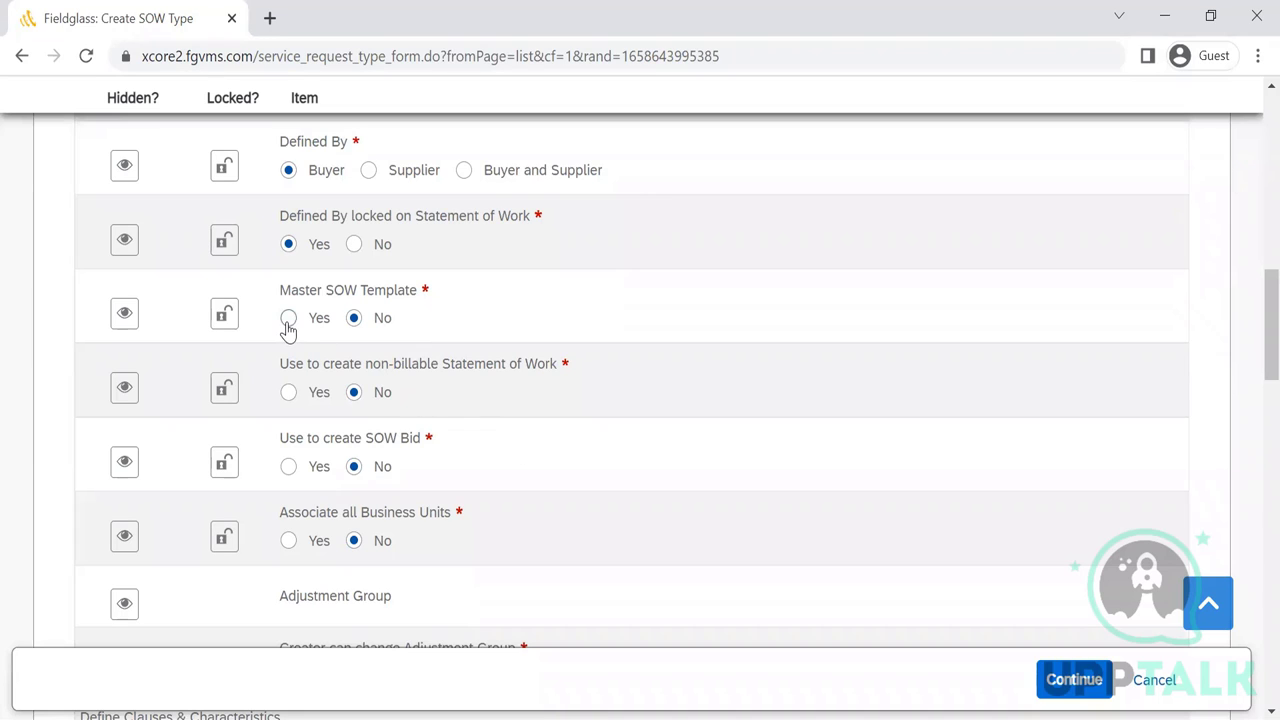
{"action": "left_click", "coordinate": [288, 320]}
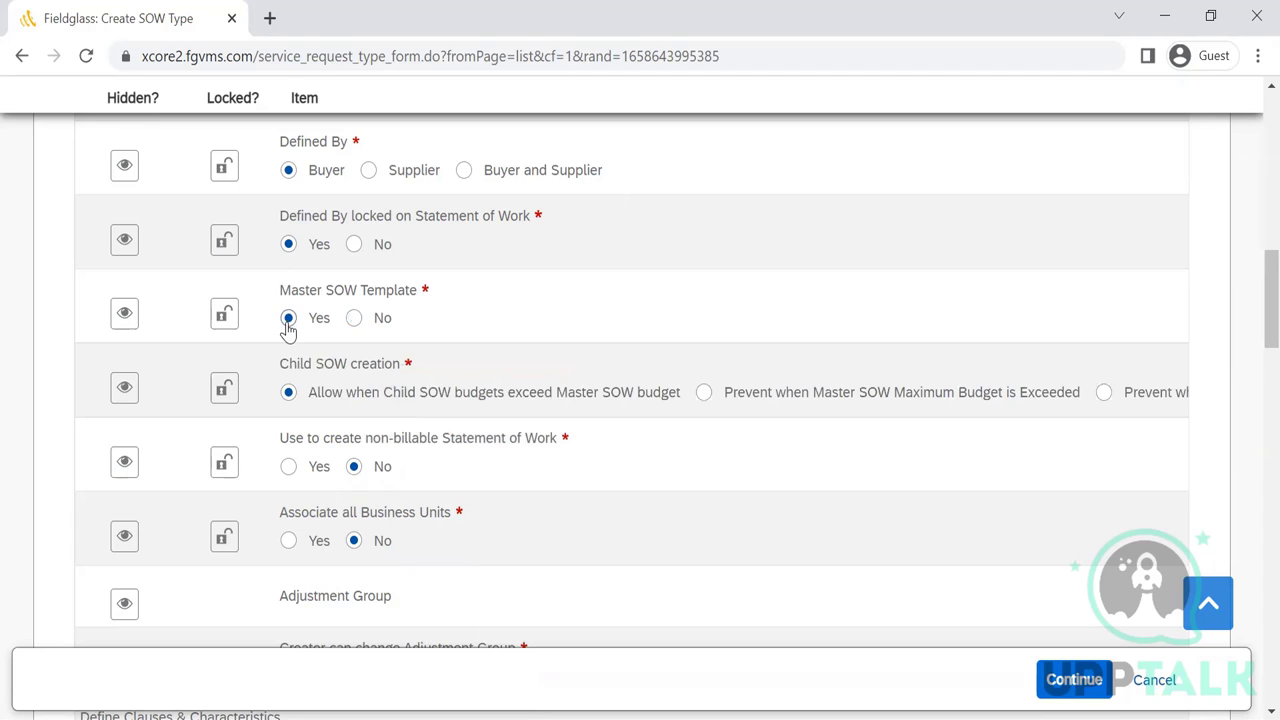
{"action": "left_click", "coordinate": [355, 320]}
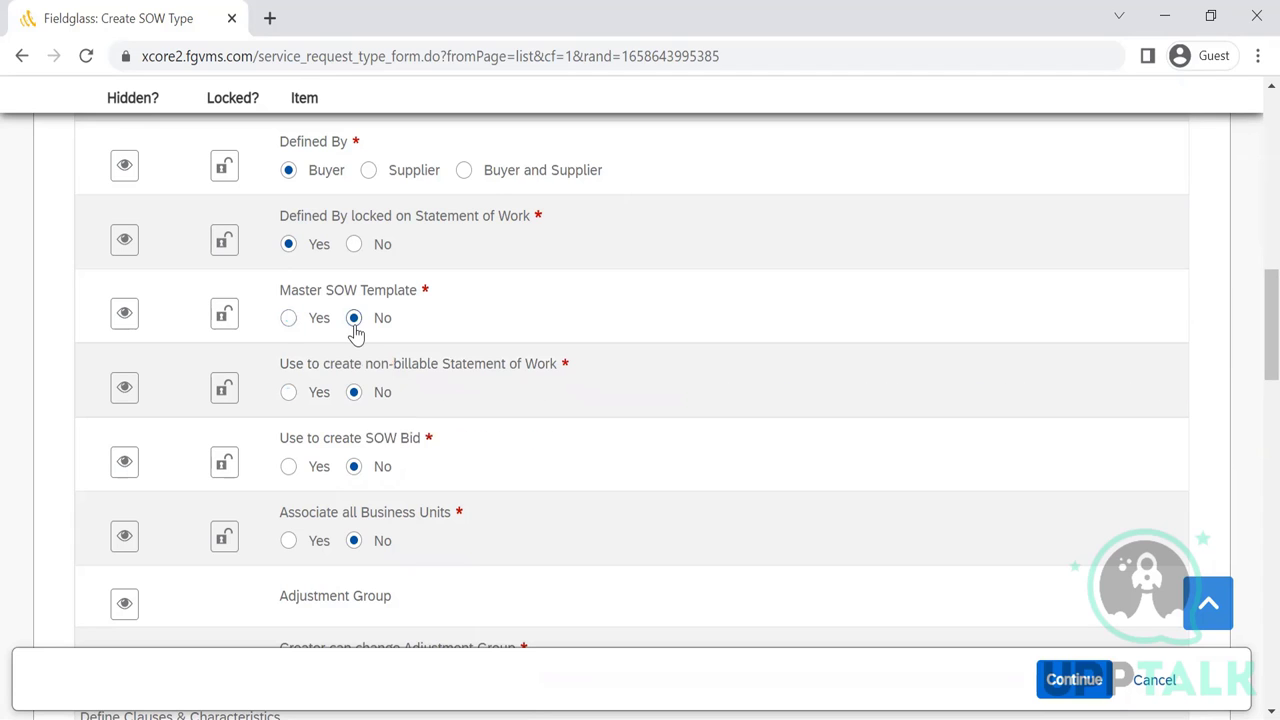
{"action": "left_click", "coordinate": [290, 320]}
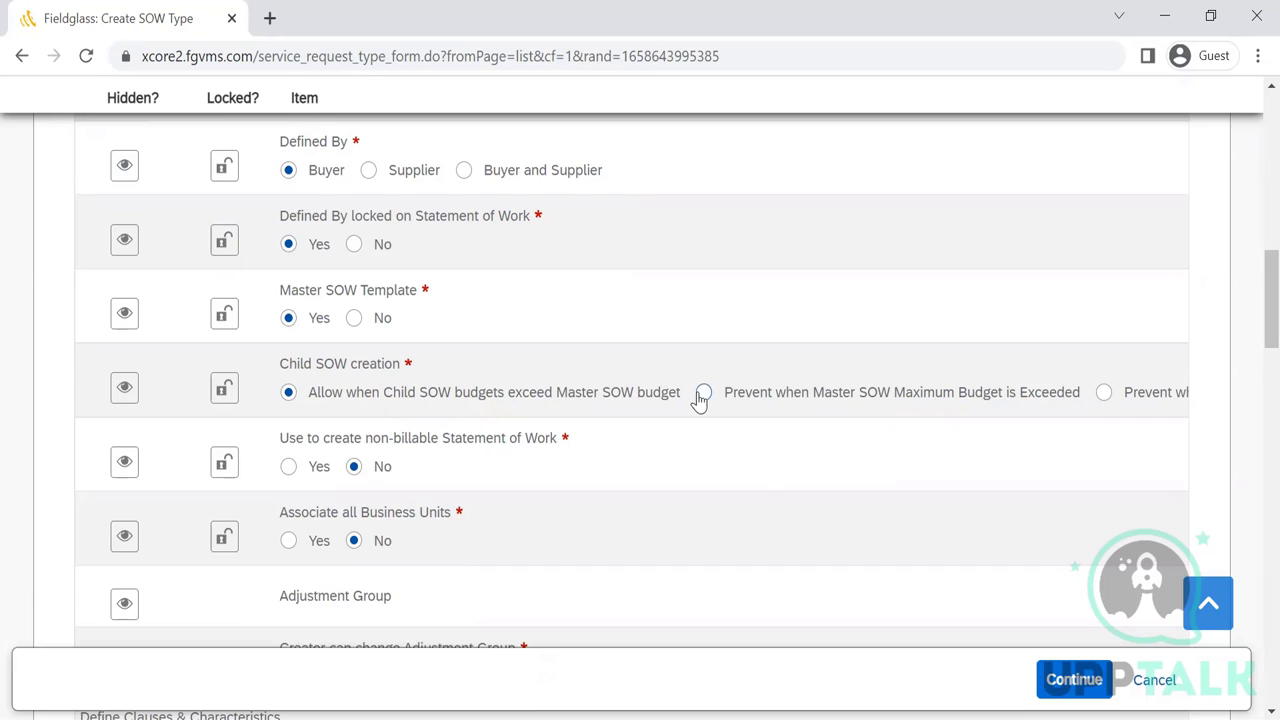
{"action": "left_click", "coordinate": [703, 393]}
{"action": "key", "text": "Left"}
{"action": "scroll", "coordinate": [1253, 370], "scroll_direction": "down", "scroll_amount": 3}
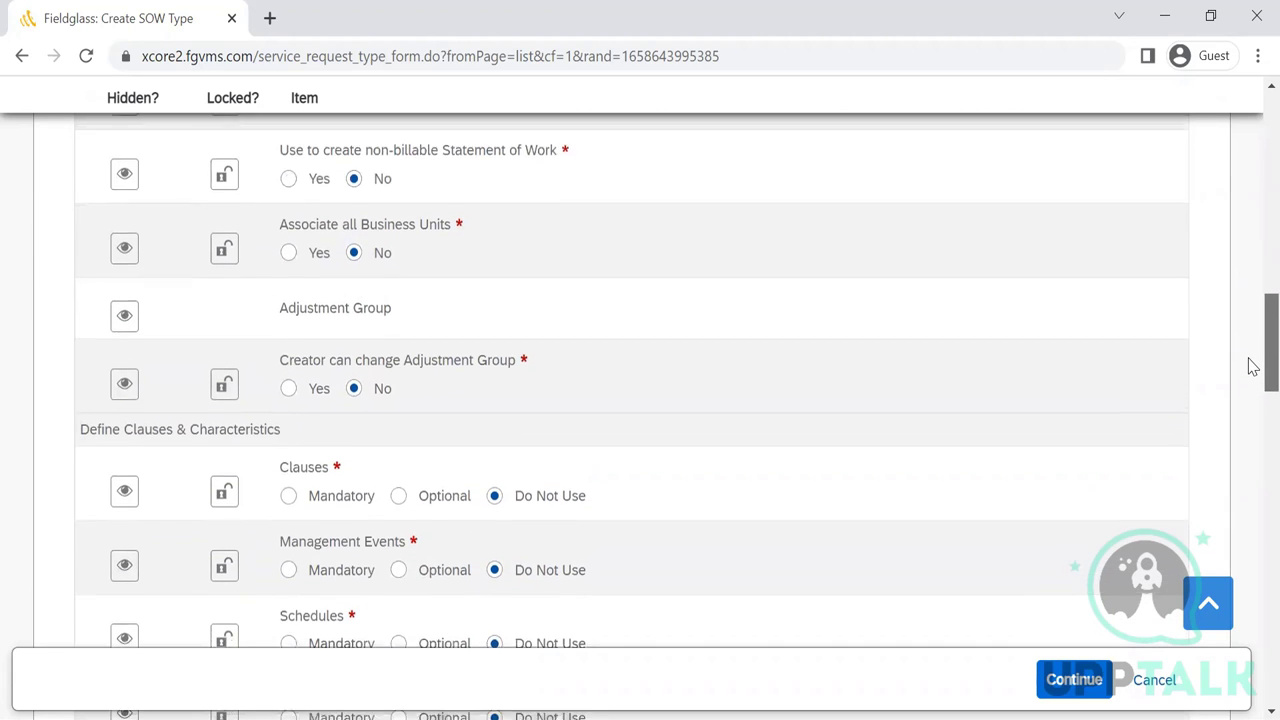
{"action": "scroll", "coordinate": [1253, 370], "scroll_direction": "down", "scroll_amount": 1}
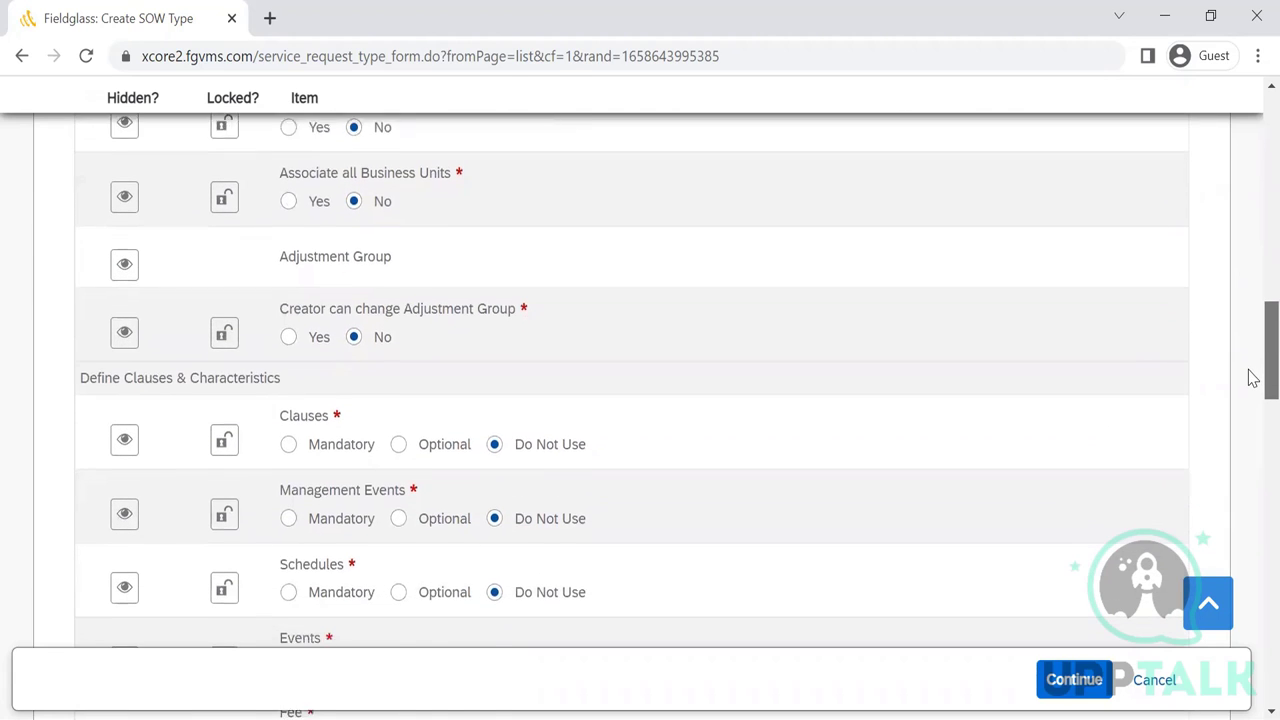
{"action": "scroll", "coordinate": [1253, 382], "scroll_direction": "down", "scroll_amount": 1}
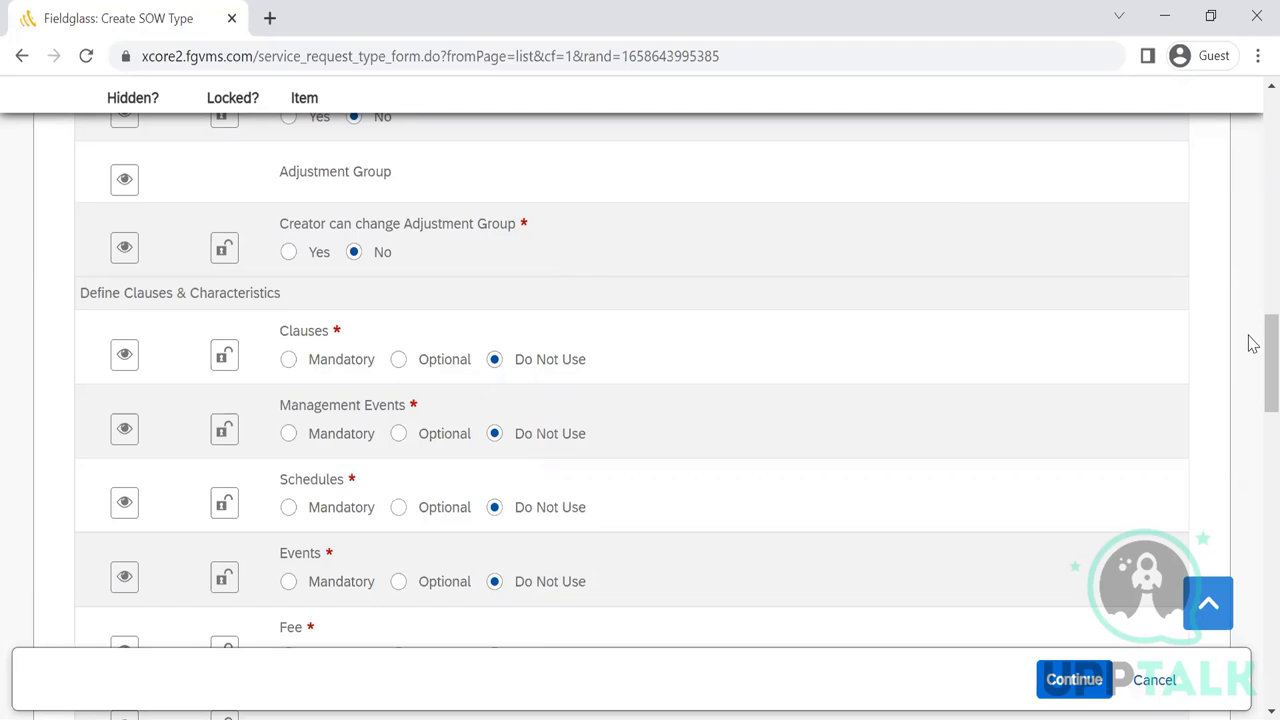
{"action": "left_click_drag", "start_coordinate": [1252, 341], "coordinate": [1253, 358]}
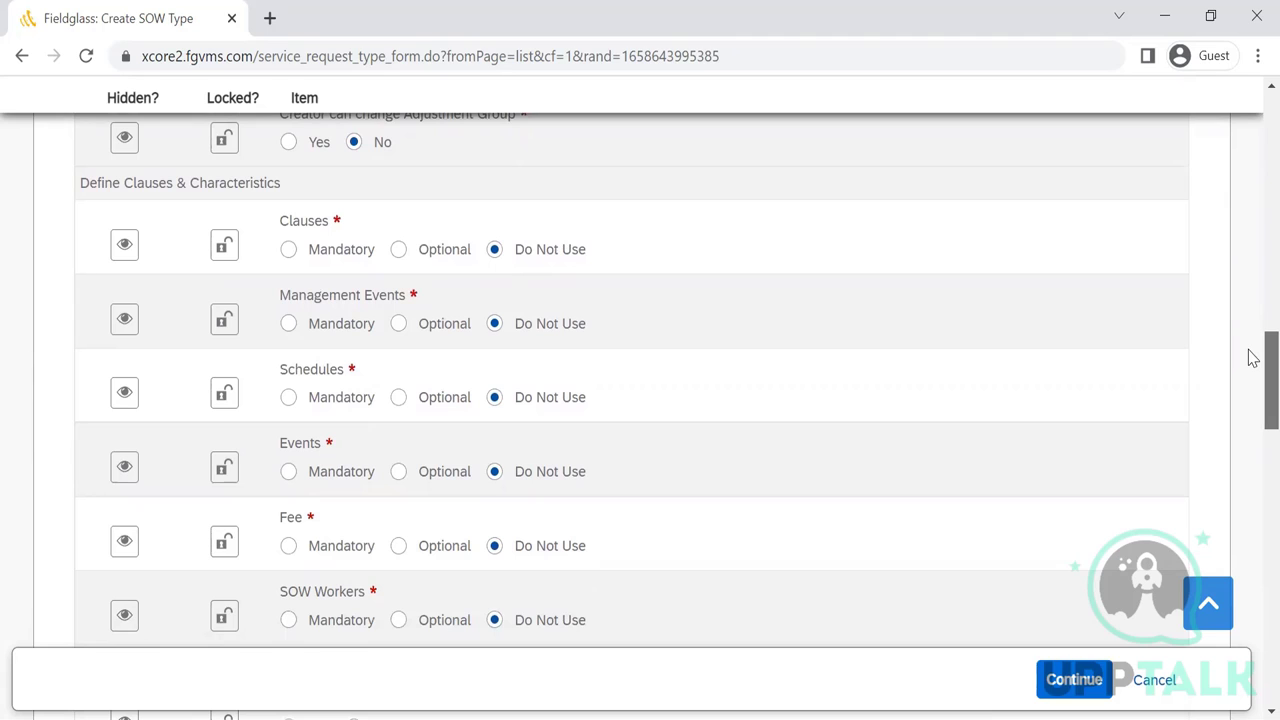
{"action": "left_click_drag", "start_coordinate": [1252, 358], "coordinate": [1252, 364]}
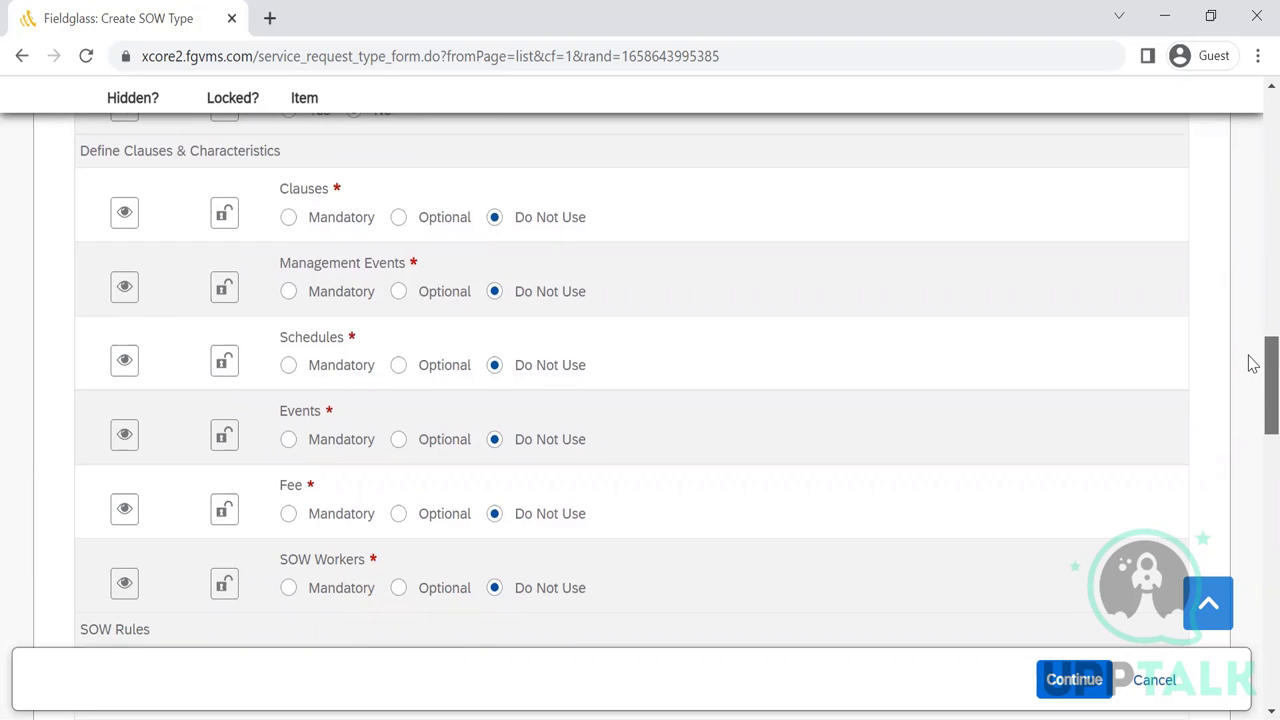
{"action": "left_click_drag", "start_coordinate": [1252, 364], "coordinate": [1252, 355]}
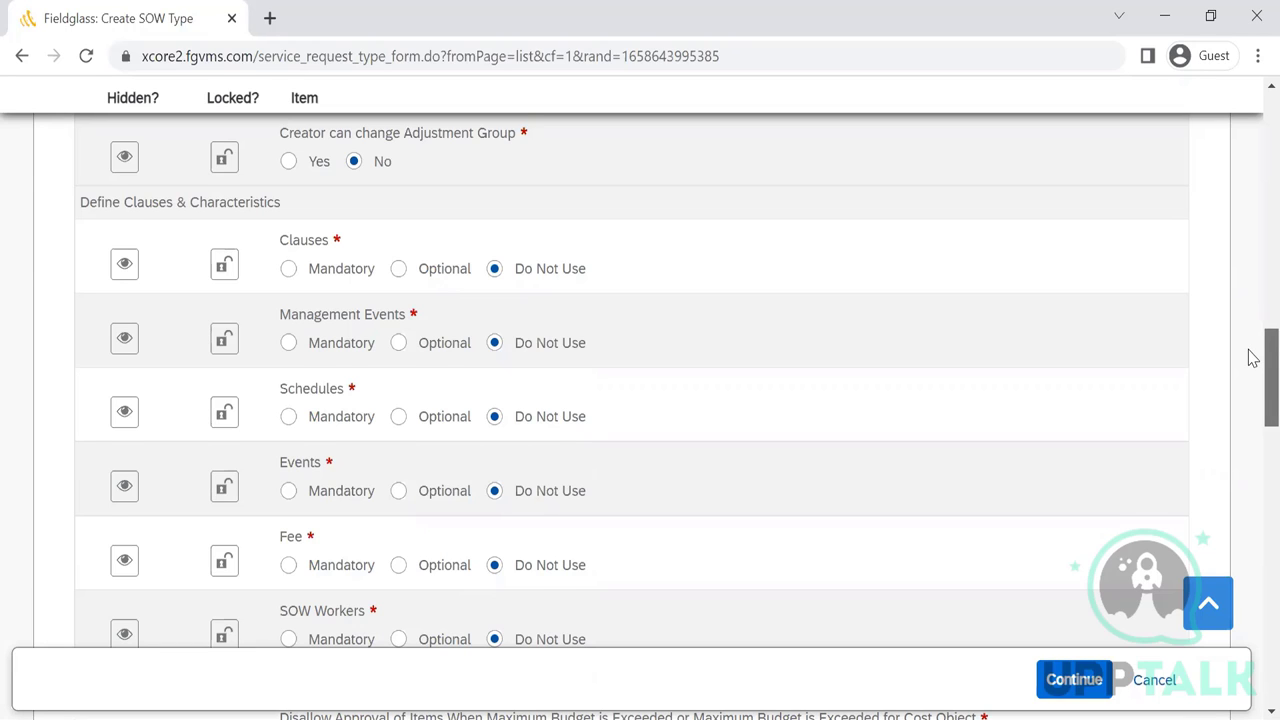
{"action": "left_click_drag", "start_coordinate": [1253, 358], "coordinate": [1253, 366]}
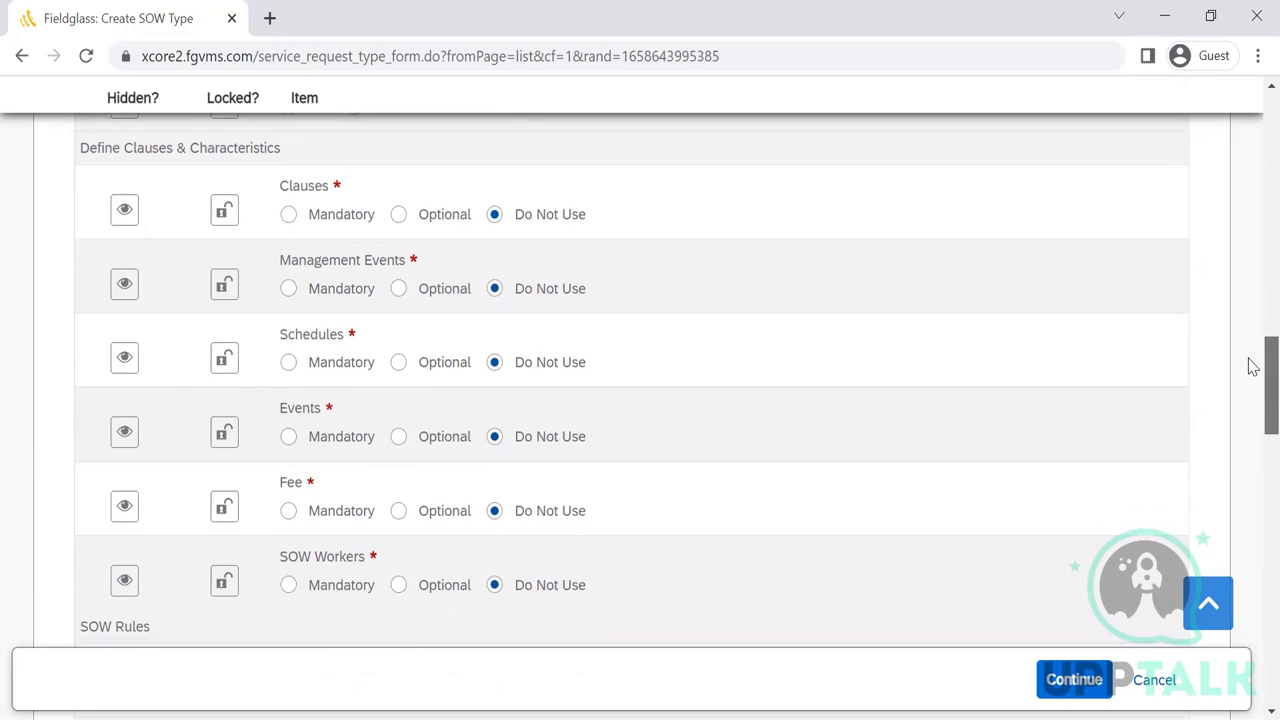
- Settle Clauses on Optional in Define Clauses & Characteristics after trying other settings
{"action": "left_click", "coordinate": [399, 216]}
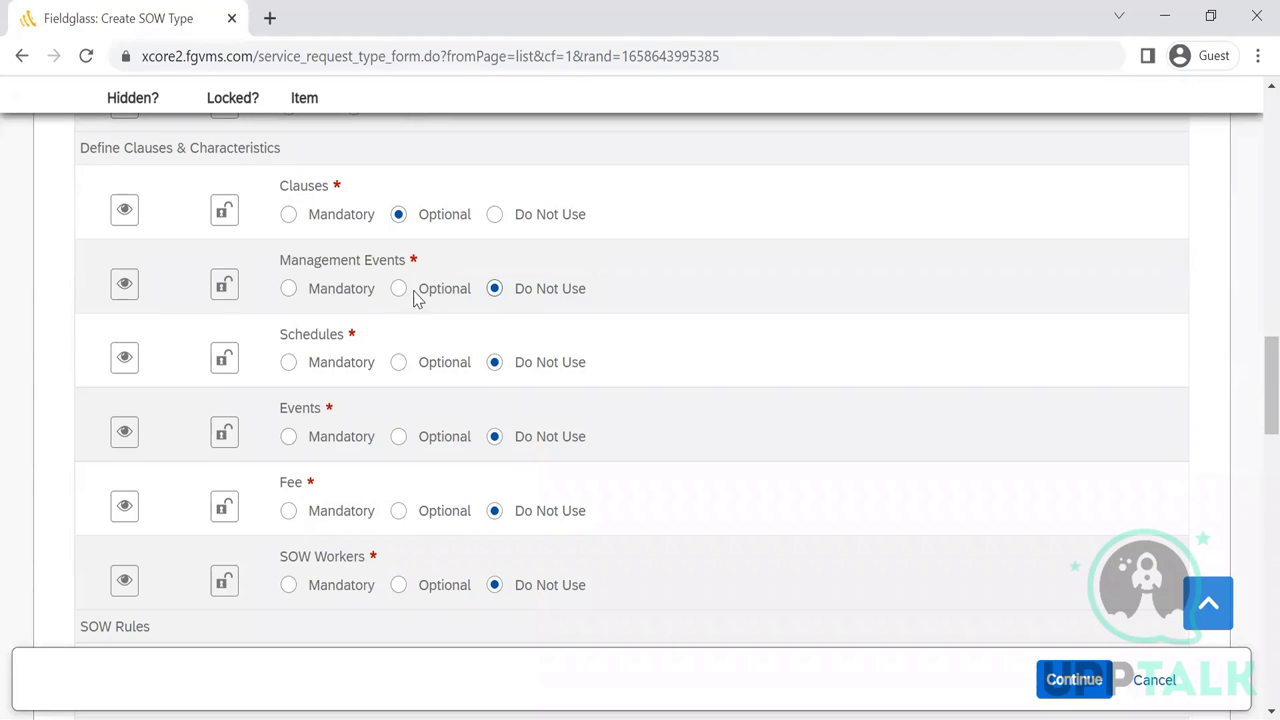
{"action": "left_click", "coordinate": [494, 215]}
{"action": "left_click", "coordinate": [399, 215]}
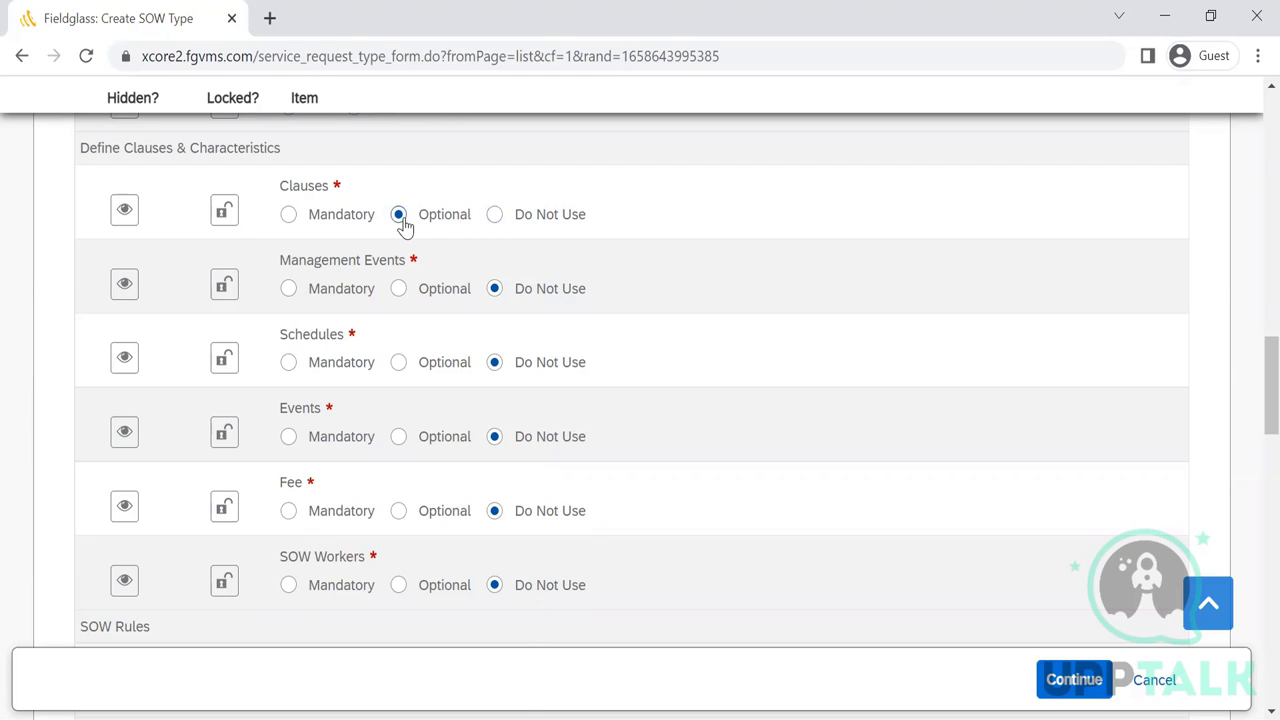
{"action": "left_click", "coordinate": [289, 216]}
{"action": "left_click", "coordinate": [398, 216]}
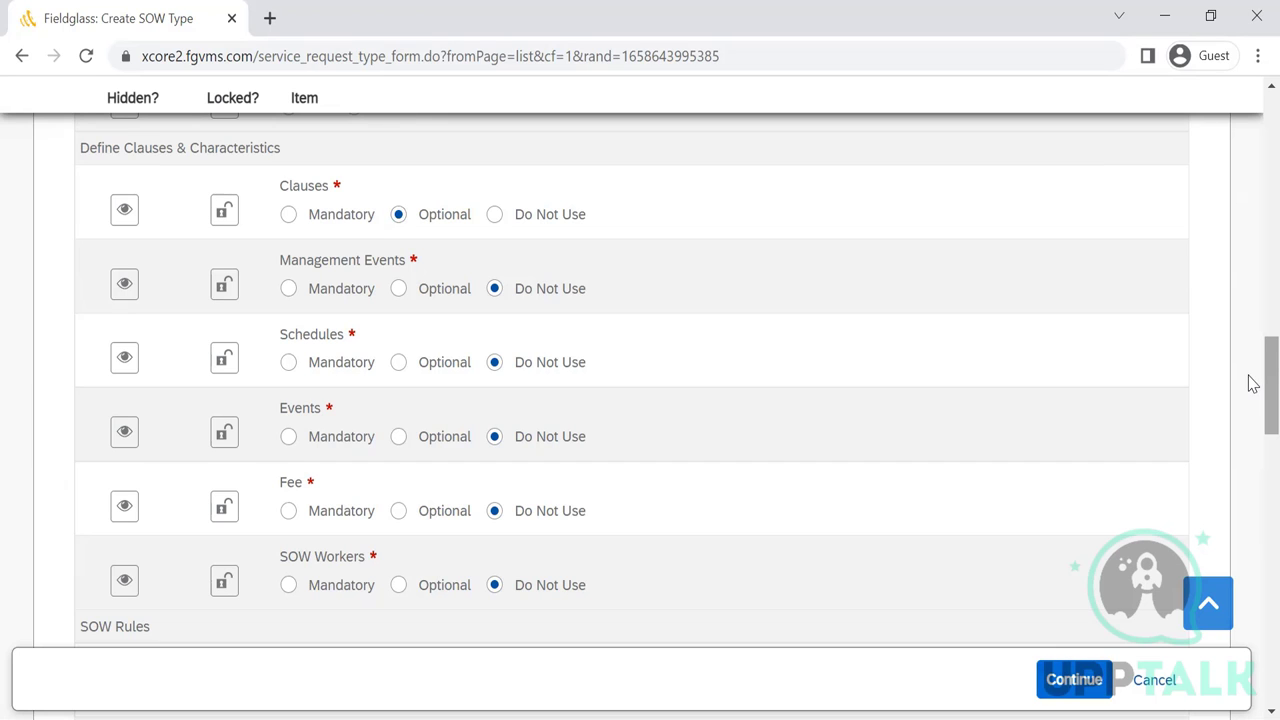
{"action": "scroll", "coordinate": [1252, 381], "scroll_direction": "down", "scroll_amount": 1}
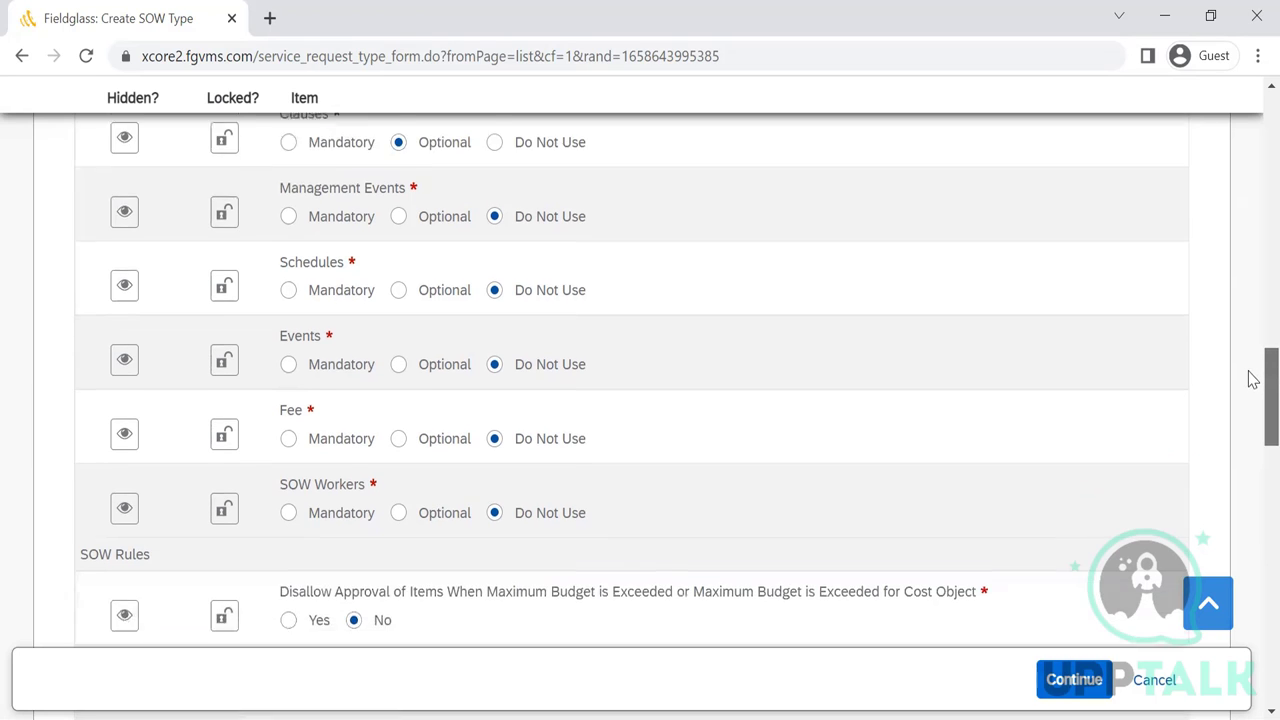
{"action": "scroll", "coordinate": [1252, 381], "scroll_direction": "down", "scroll_amount": 2}
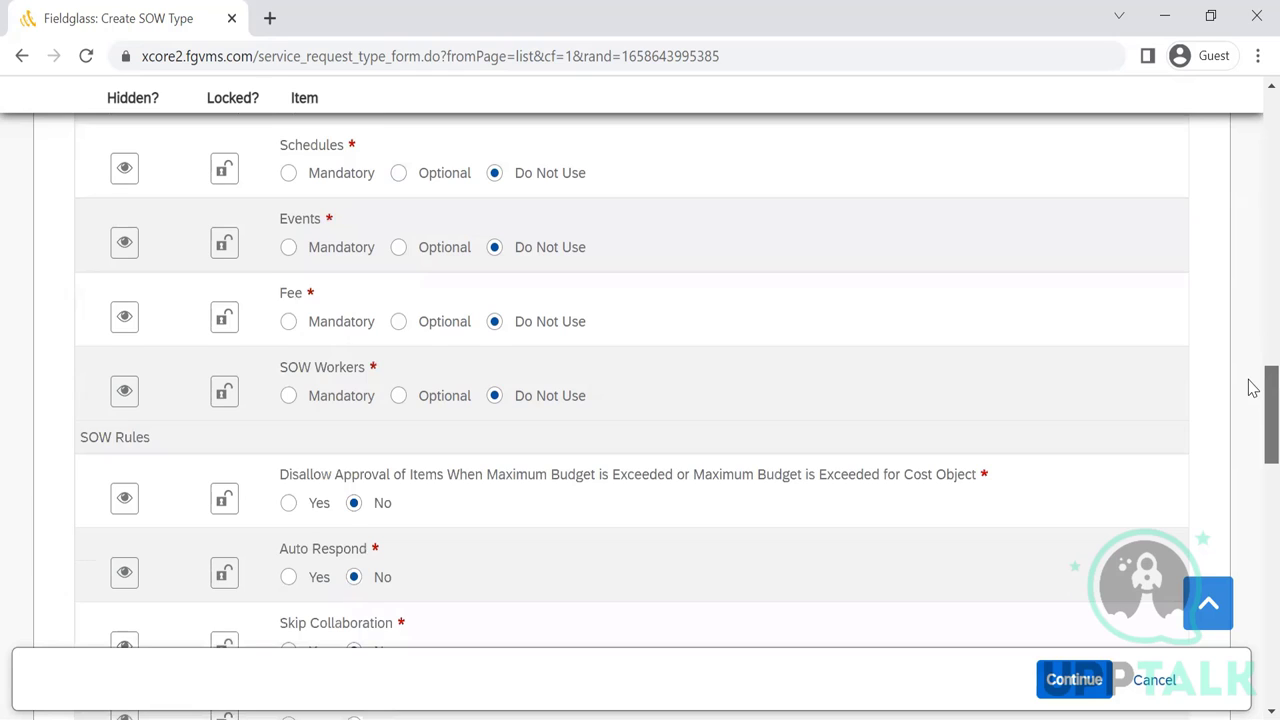
{"action": "scroll", "coordinate": [1252, 388], "scroll_direction": "down", "scroll_amount": 1}
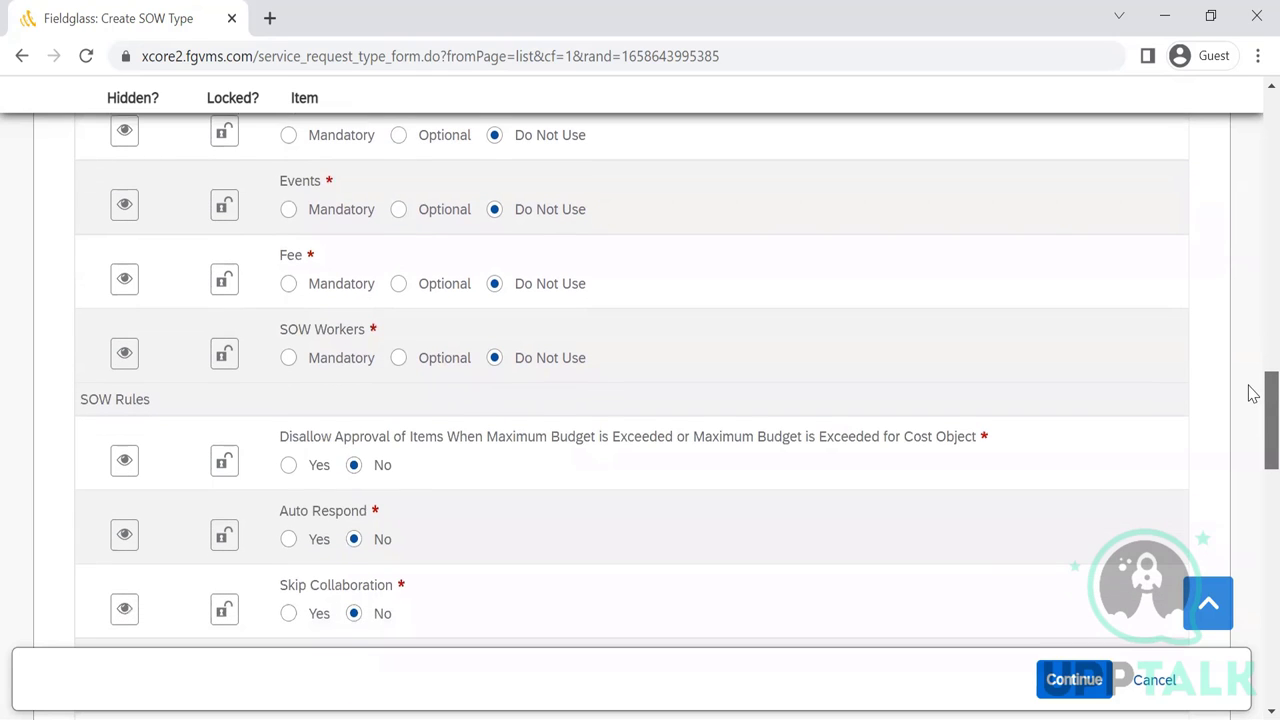
{"action": "scroll", "coordinate": [1252, 395], "scroll_direction": "down", "scroll_amount": 1}
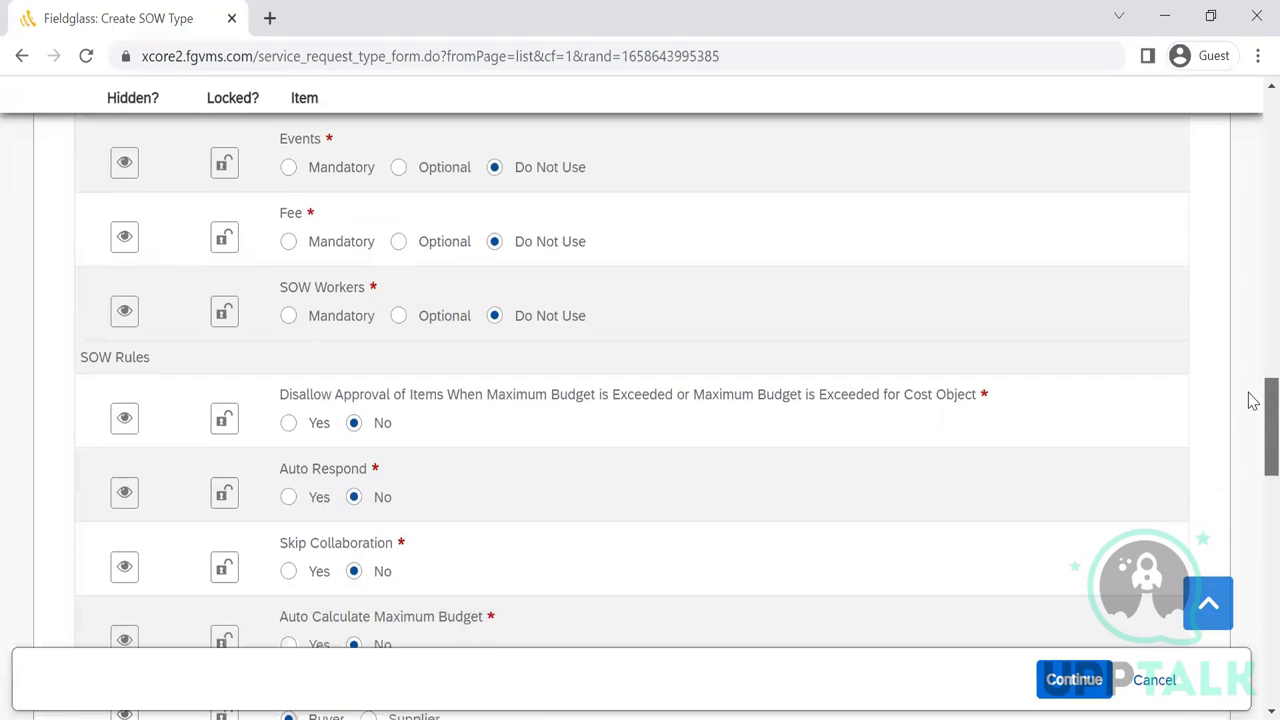
{"action": "scroll", "coordinate": [1252, 395], "scroll_direction": "up", "scroll_amount": 1}
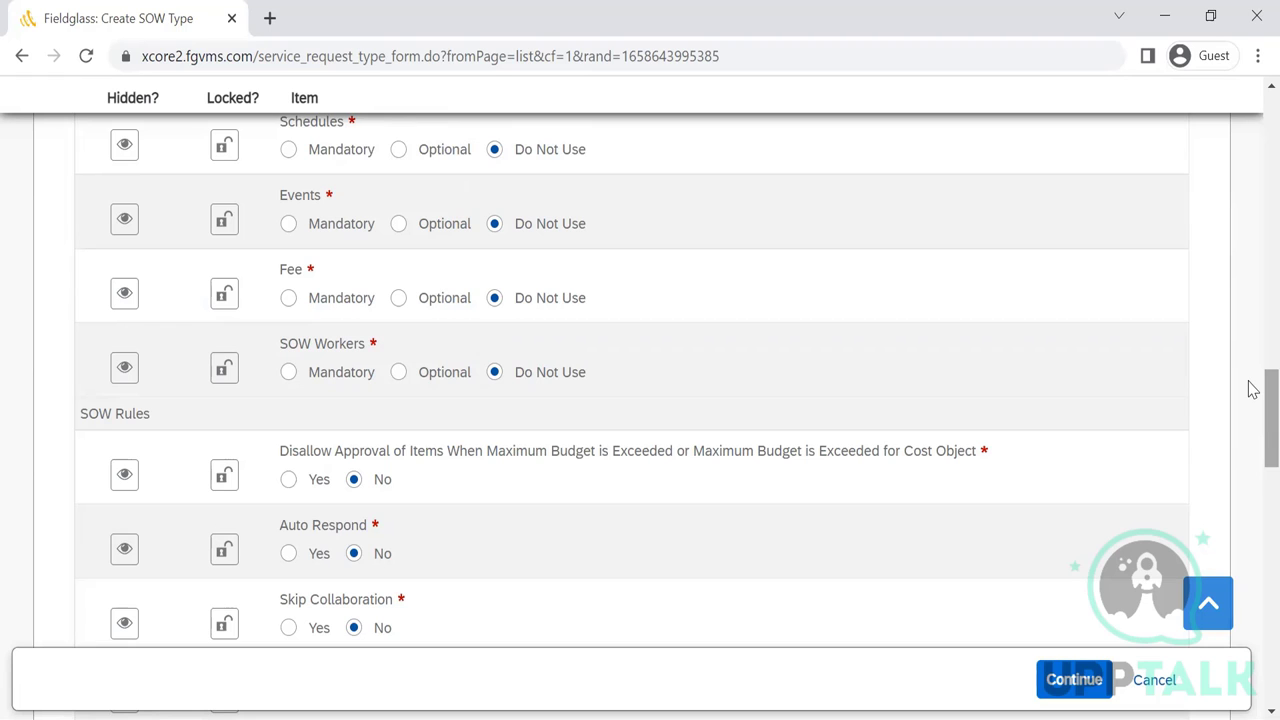
{"action": "left_click_drag", "start_coordinate": [1252, 390], "coordinate": [1252, 412]}
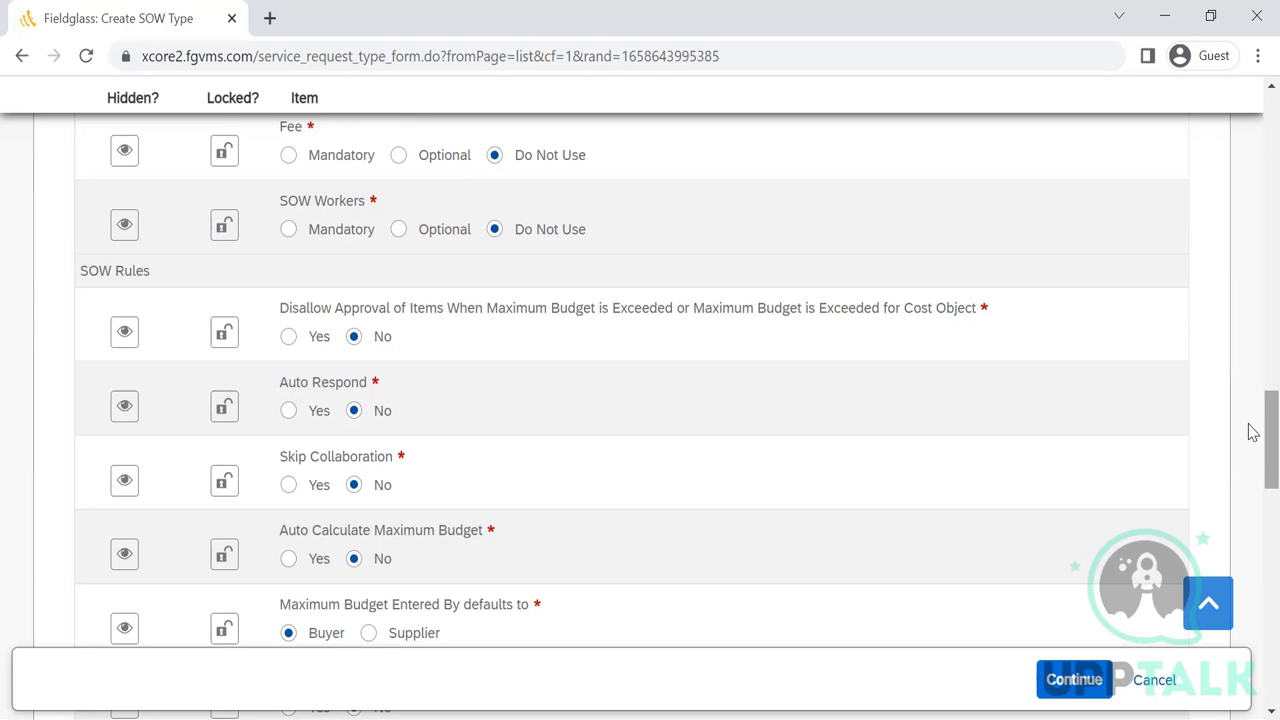
{"action": "scroll", "coordinate": [1250, 432], "scroll_direction": "down", "scroll_amount": 1}
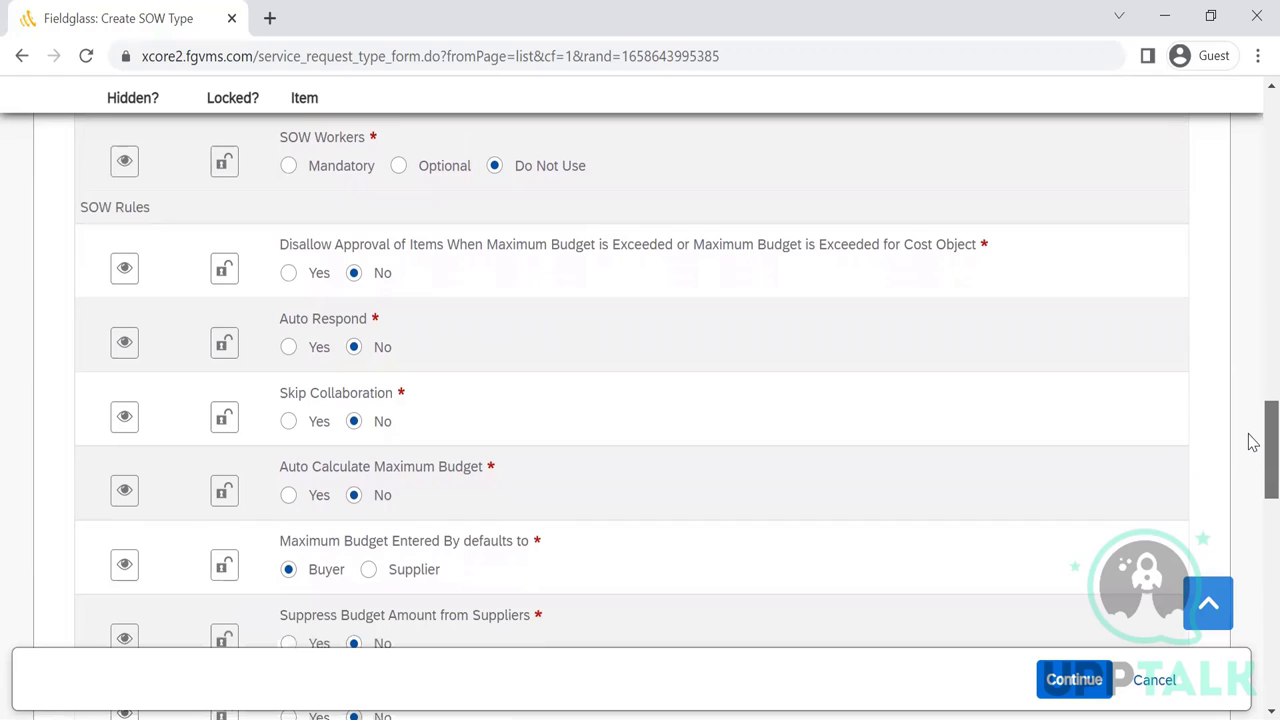
{"action": "scroll", "coordinate": [1252, 445], "scroll_direction": "down", "scroll_amount": 1}
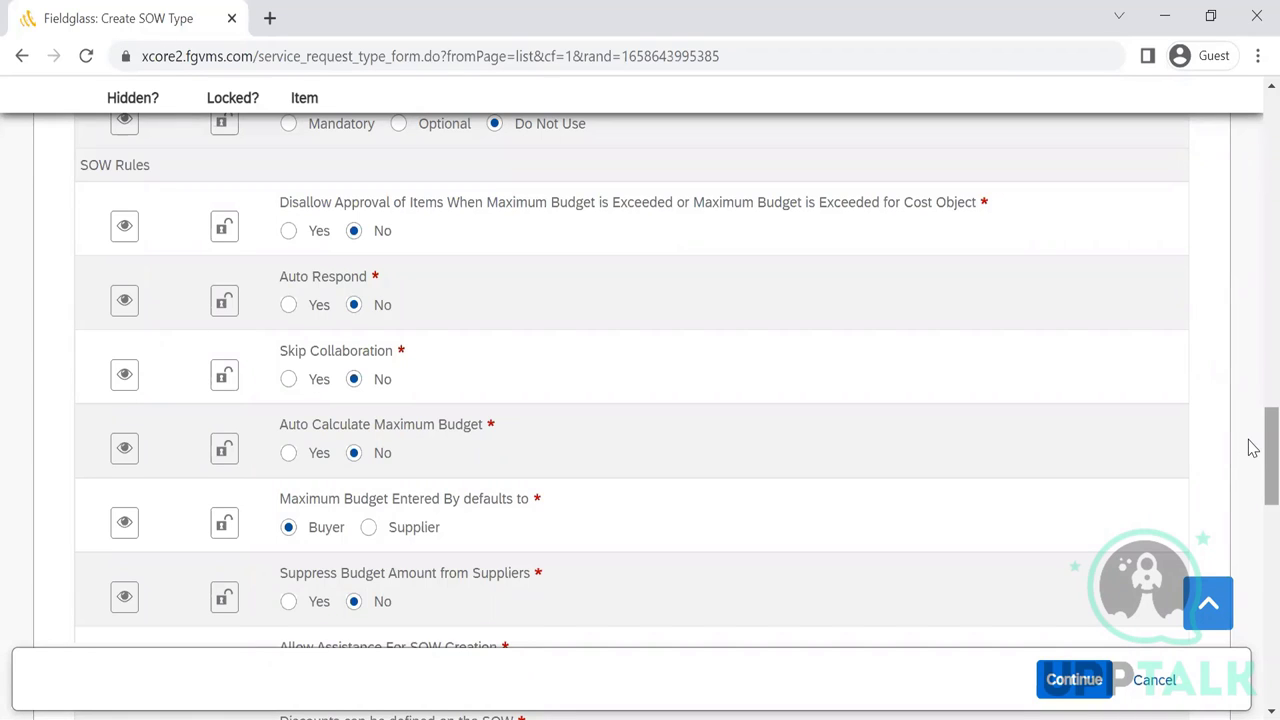
{"action": "mouse_move", "coordinate": [1252, 450]}
{"action": "left_mouse_down"}
{"action": "mouse_move", "coordinate": [1252, 640]}
{"action": "mouse_move", "coordinate": [1249, 329]}
{"action": "mouse_move", "coordinate": [1252, 452]}
{"action": "left_mouse_up"}
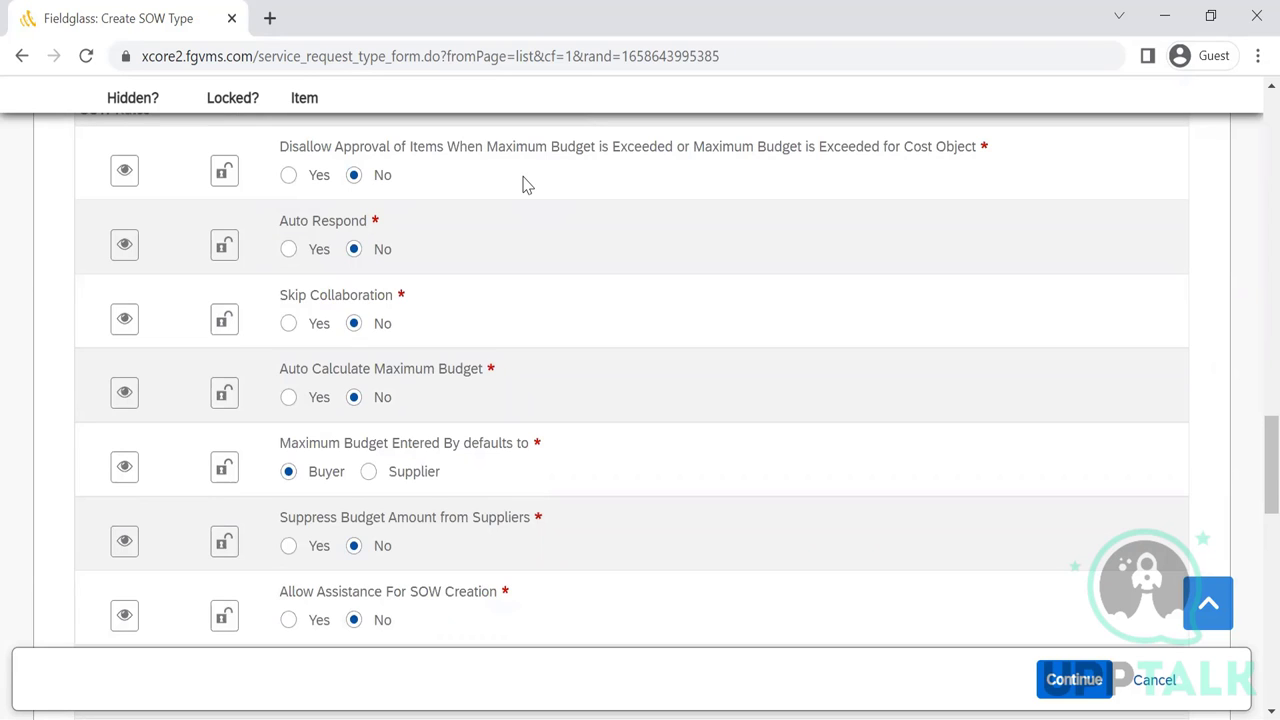
- Disallow approval when Maximum Budget is Exceeded and set Auto Calculate Maximum Budget to Yes
{"action": "left_click", "coordinate": [288, 178]}
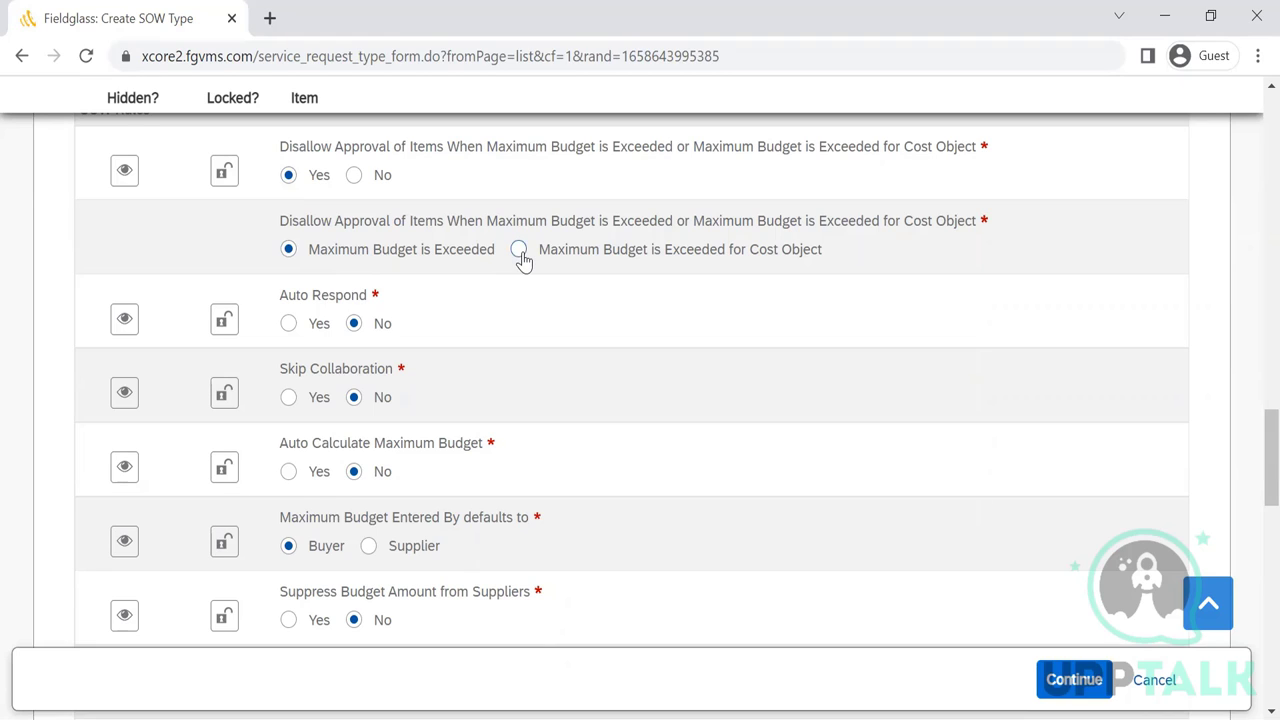
{"action": "left_click", "coordinate": [519, 250]}
{"action": "left_click", "coordinate": [288, 254]}
{"action": "left_click", "coordinate": [288, 472]}
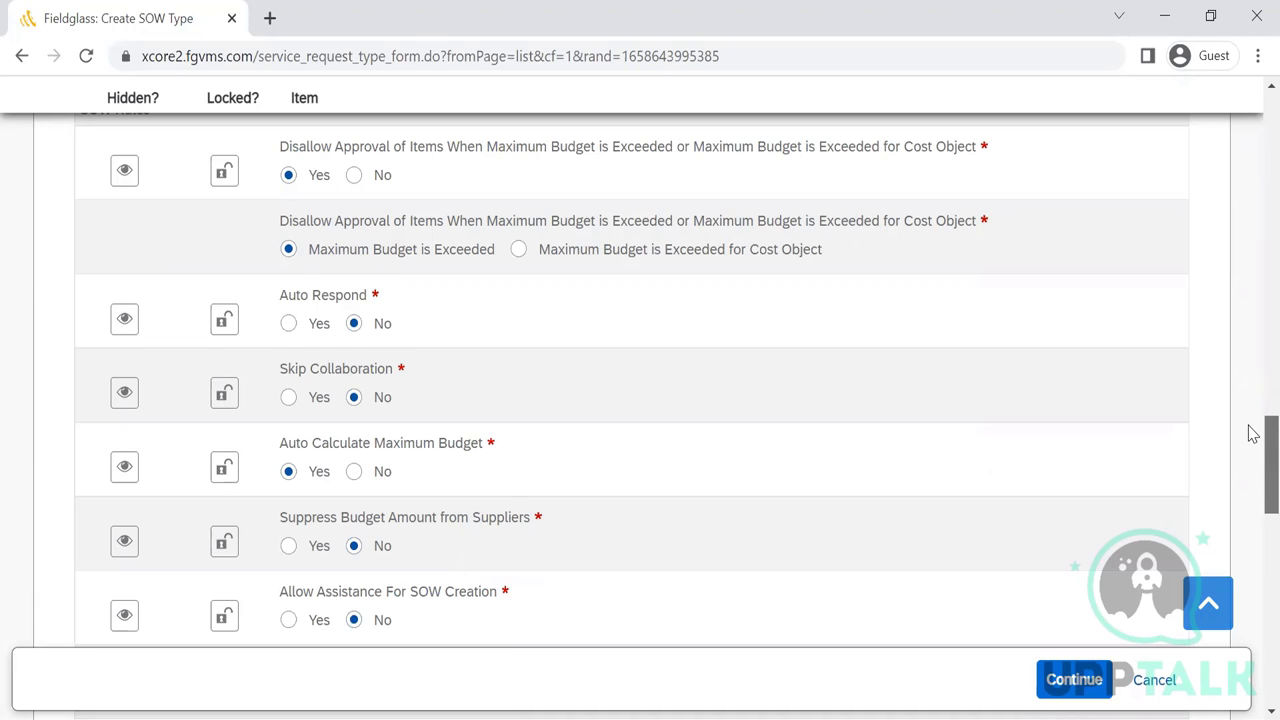
{"action": "left_click_drag", "start_coordinate": [1249, 428], "coordinate": [1253, 482]}
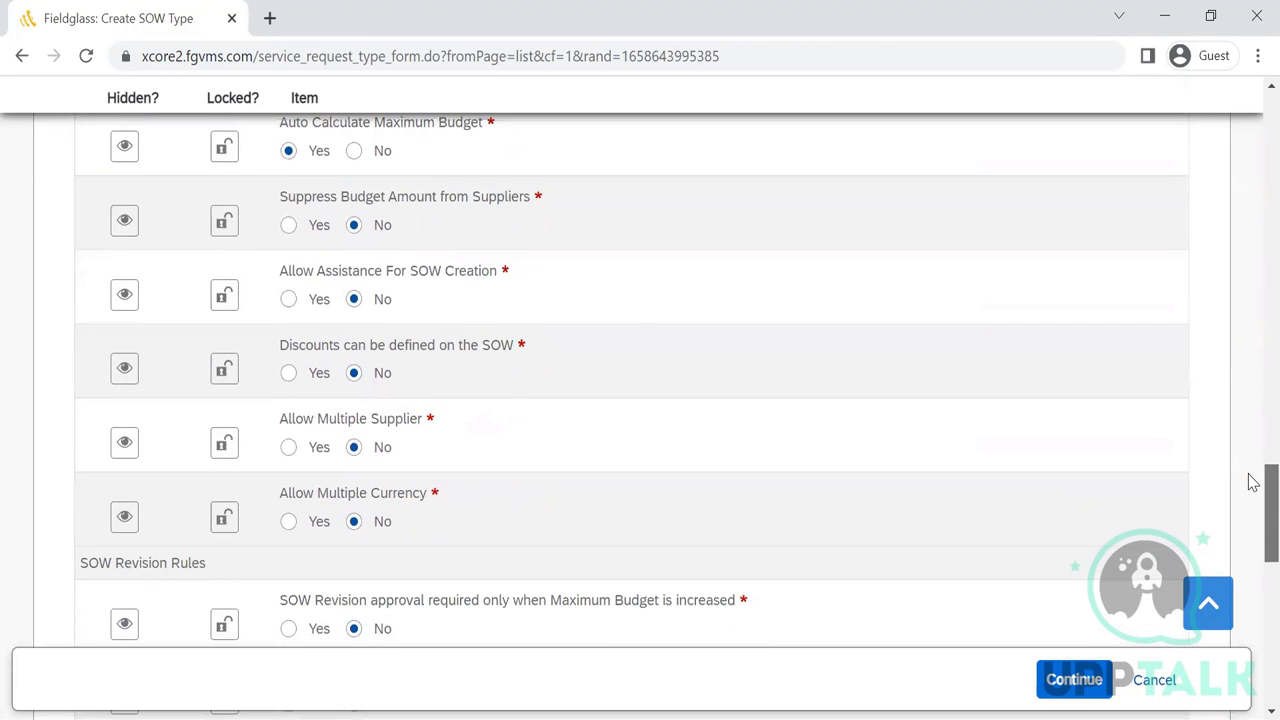
{"action": "left_click", "coordinate": [289, 302]}
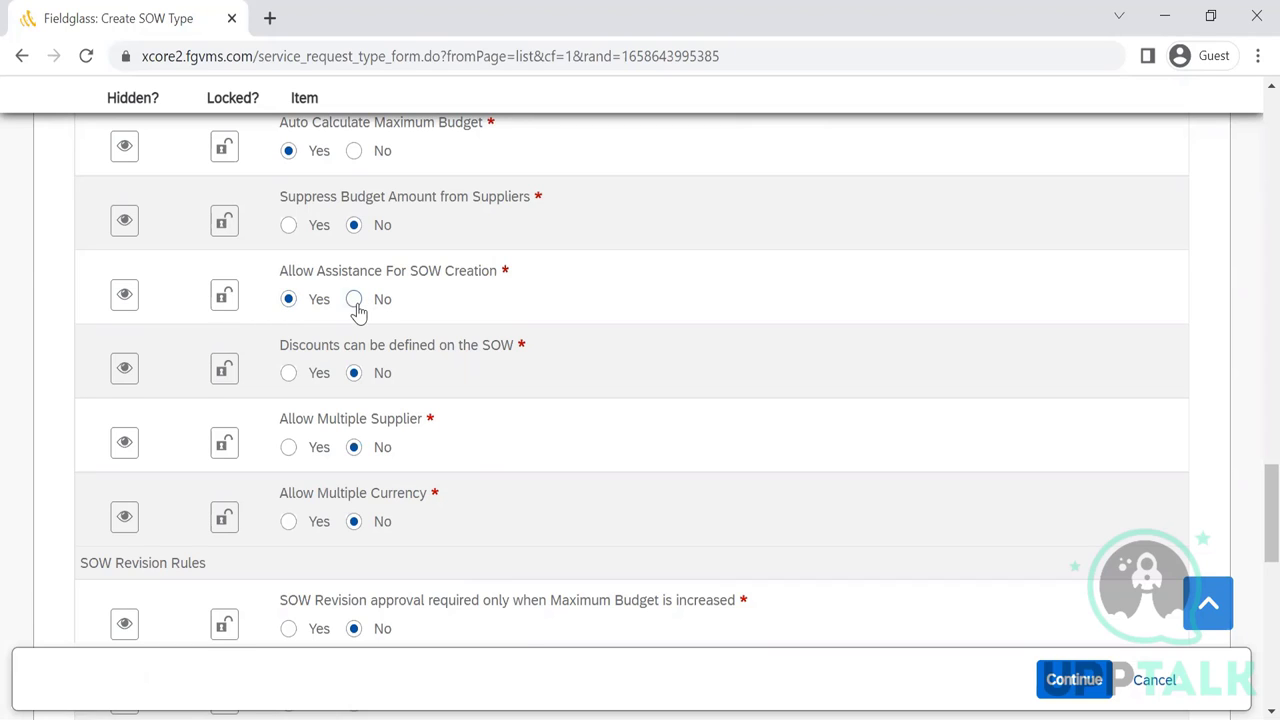
{"action": "left_click", "coordinate": [356, 302]}
{"action": "left_click_drag", "start_coordinate": [1253, 489], "coordinate": [1253, 540]}
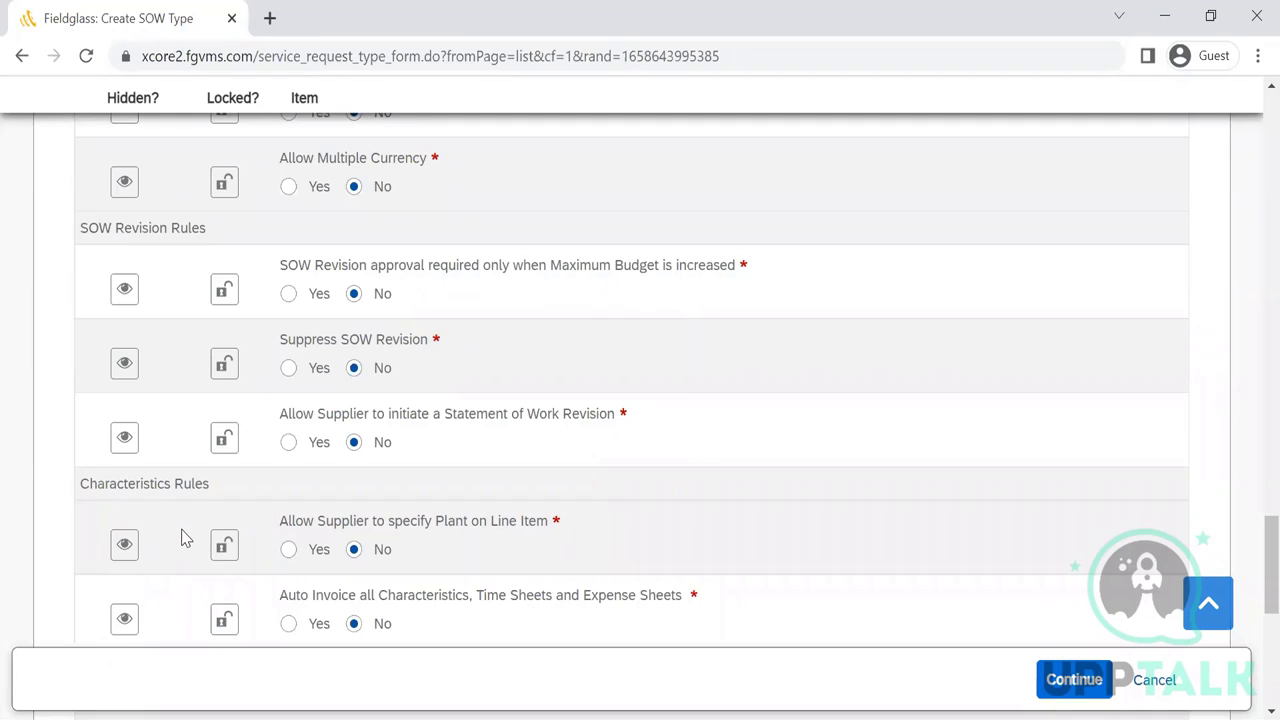
{"action": "scroll", "coordinate": [183, 538], "scroll_direction": "up", "scroll_amount": 4}
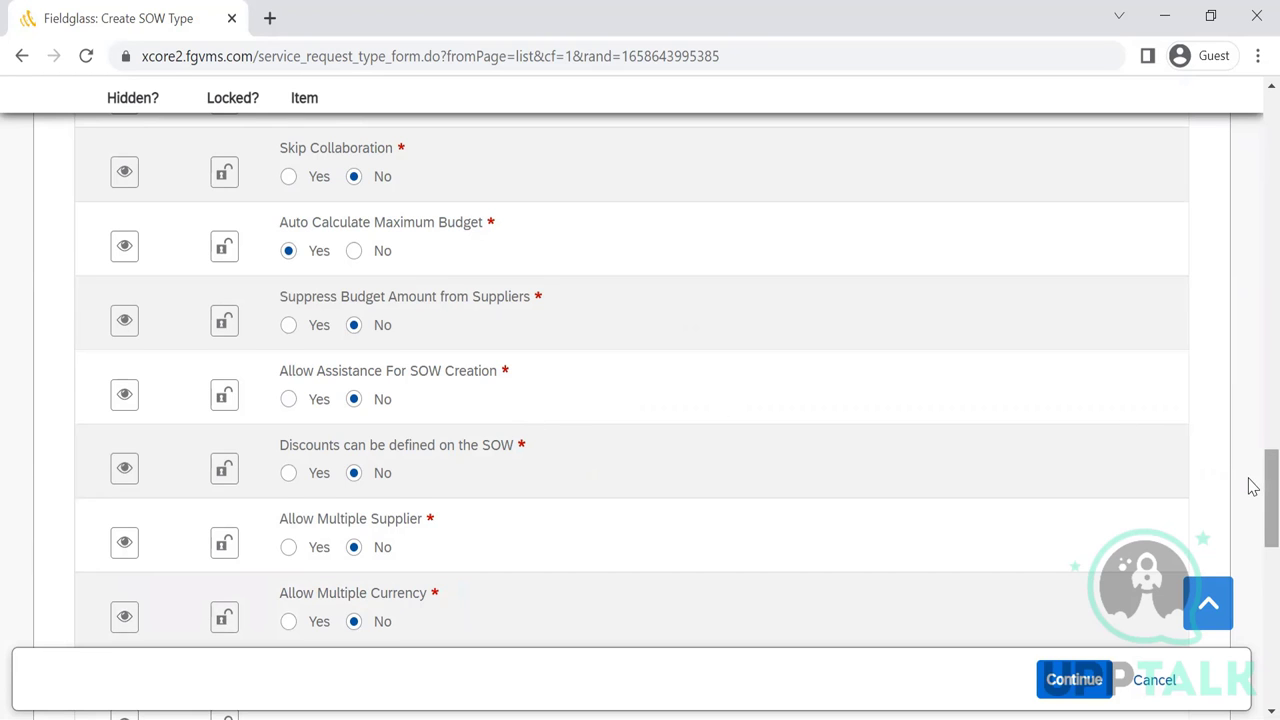
{"action": "left_click_drag", "start_coordinate": [1252, 486], "coordinate": [1252, 556]}
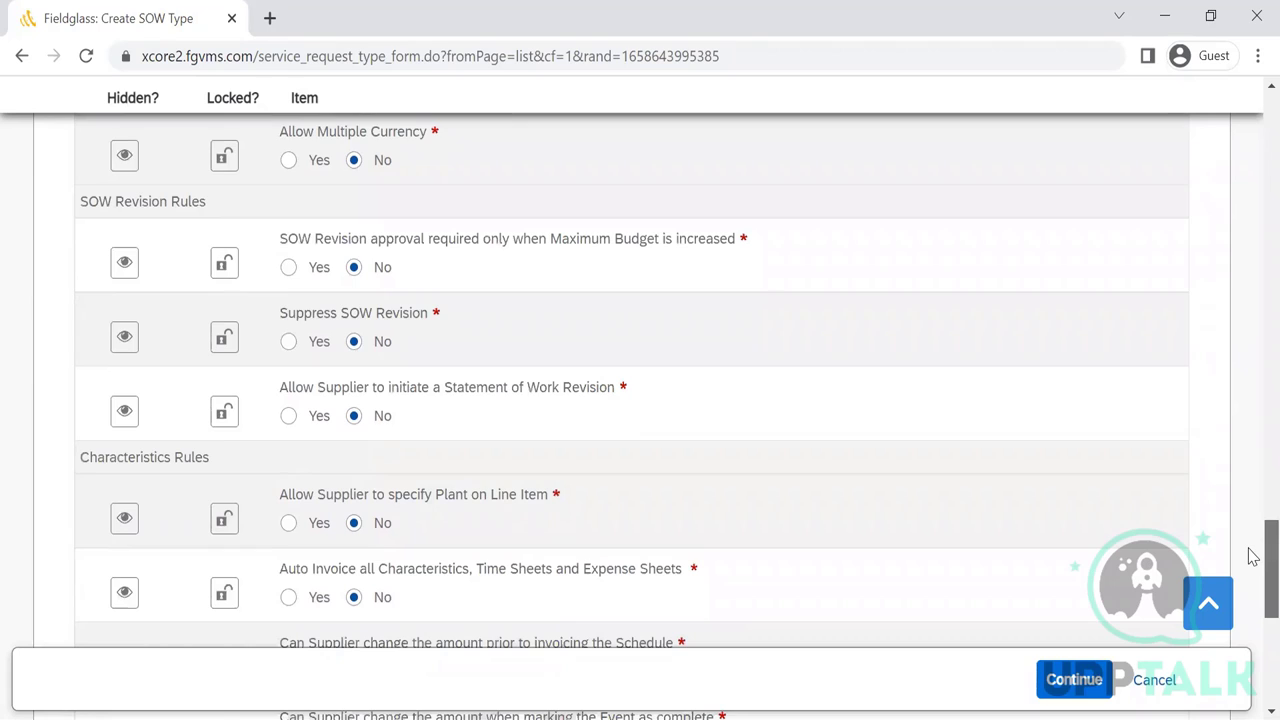
{"action": "left_click_drag", "start_coordinate": [1252, 556], "coordinate": [1252, 564]}
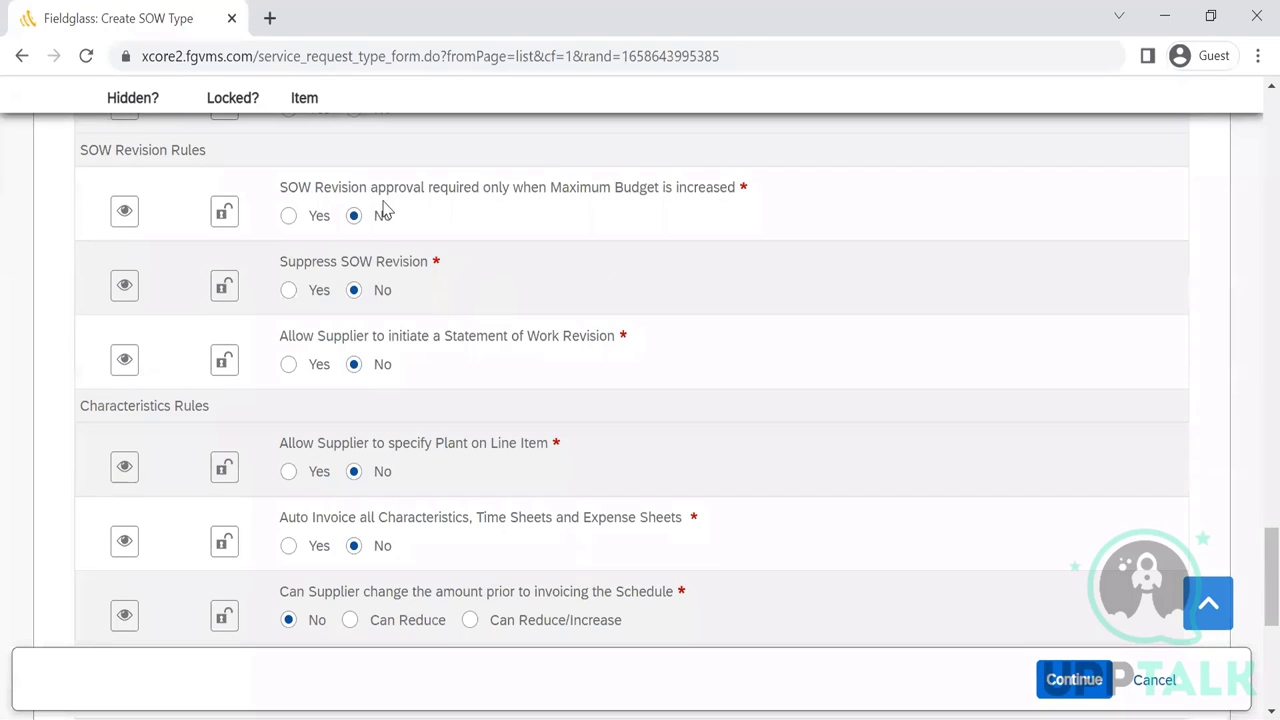
- Choose Yes for revision approval on Maximum Budget increase, supplier Plant on Line Item, and auto-invoicing all characteristics
{"action": "left_click", "coordinate": [289, 218]}
{"action": "left_click", "coordinate": [289, 474]}
{"action": "left_click", "coordinate": [288, 547]}
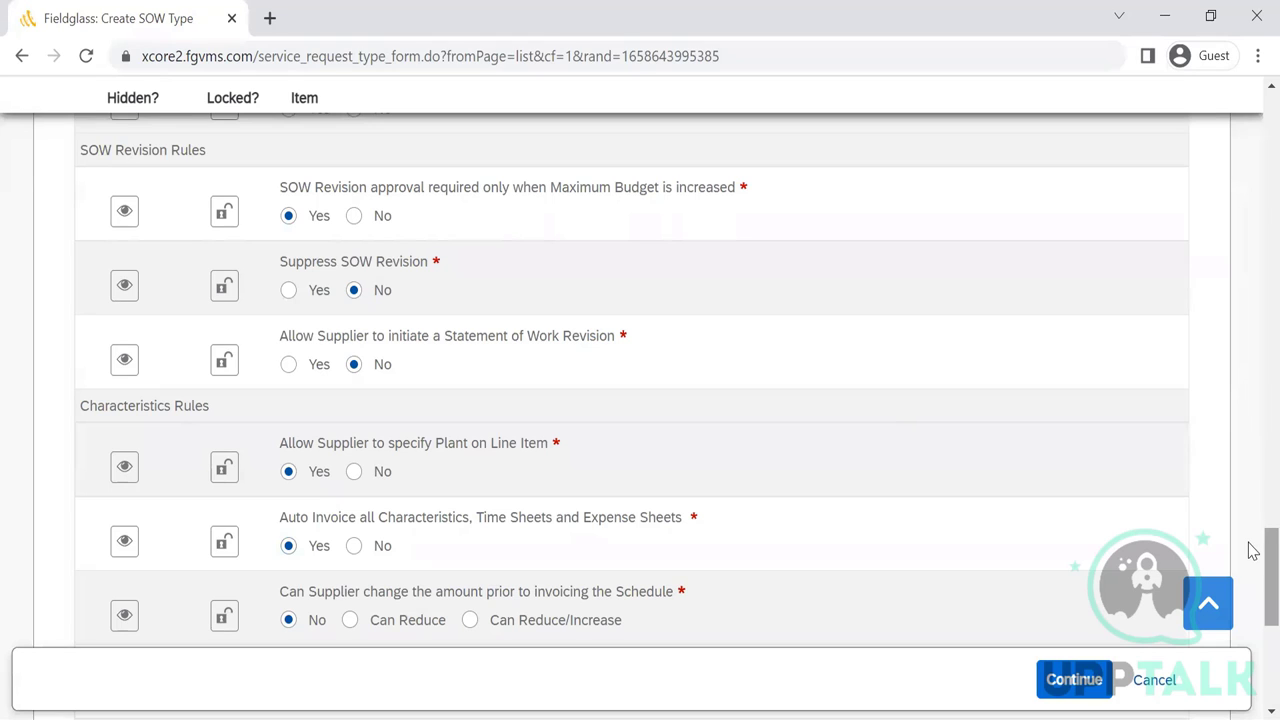
{"action": "scroll", "coordinate": [1253, 549], "scroll_direction": "down", "scroll_amount": 2}
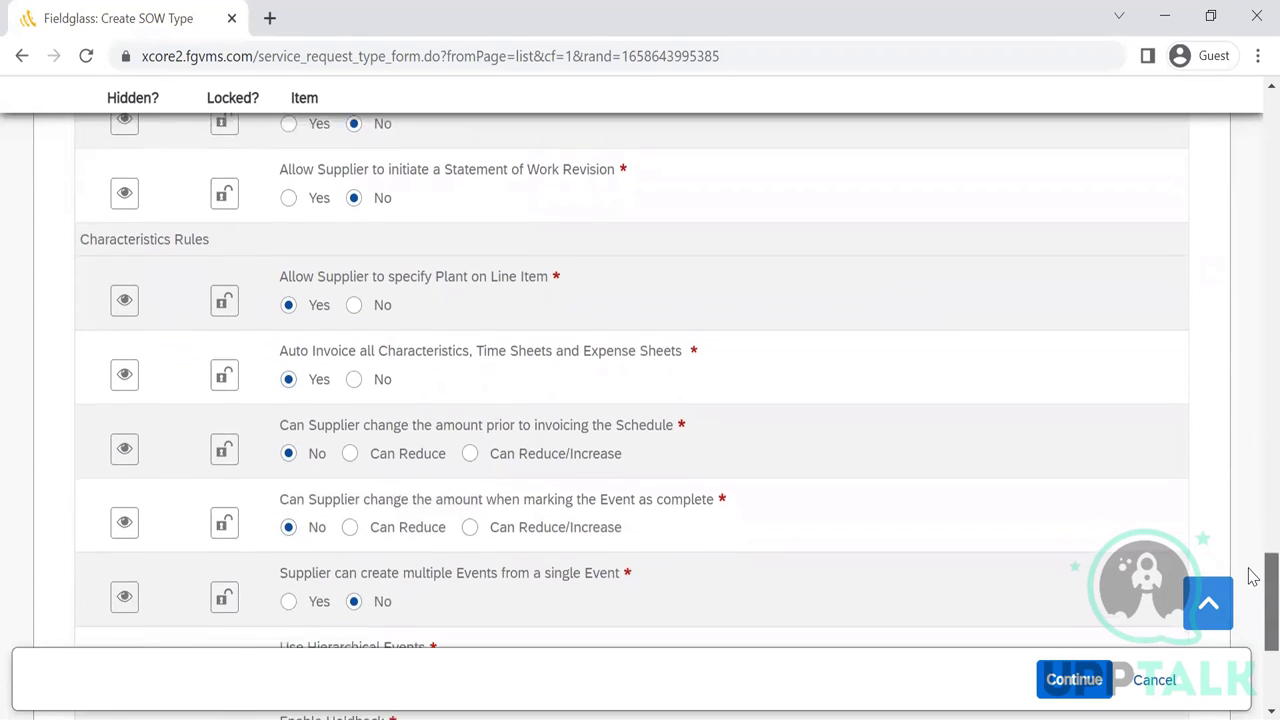
{"action": "scroll", "coordinate": [1253, 585], "scroll_direction": "down", "scroll_amount": 1}
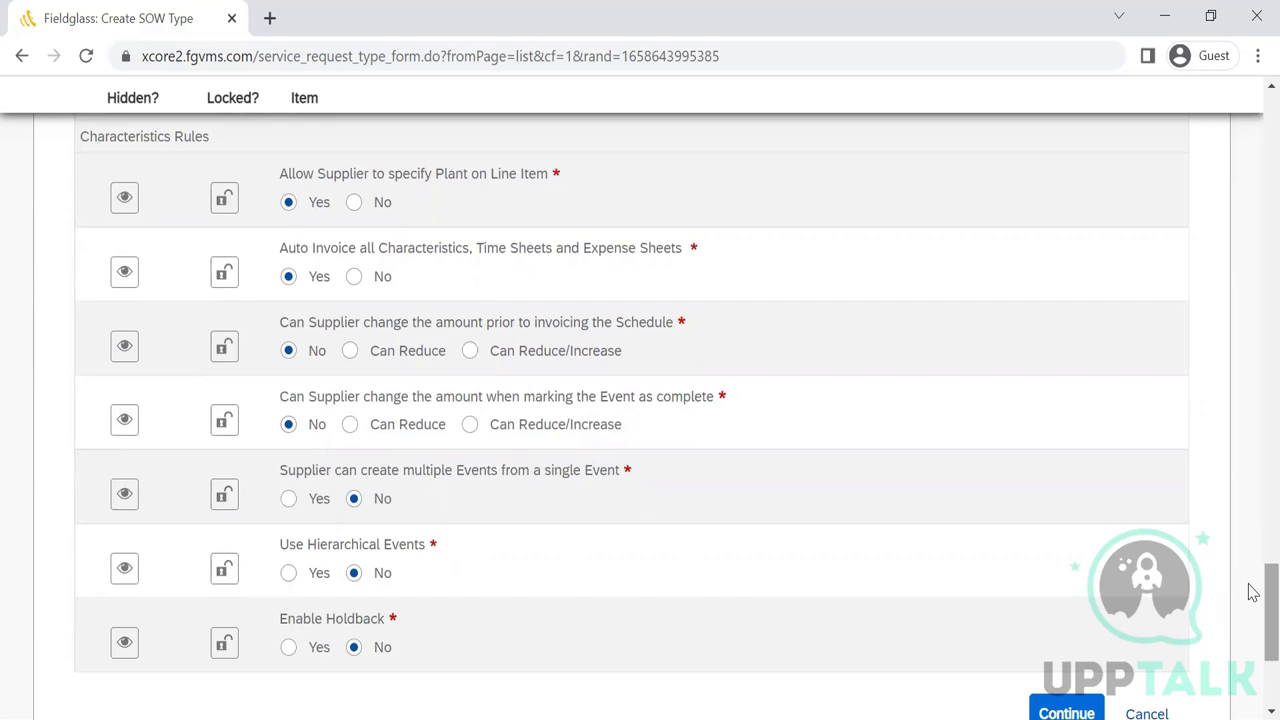
- Choose Can Reduce for 'Can Supplier change the amount prior to invoicing the Schedule'
{"action": "left_click", "coordinate": [349, 351]}
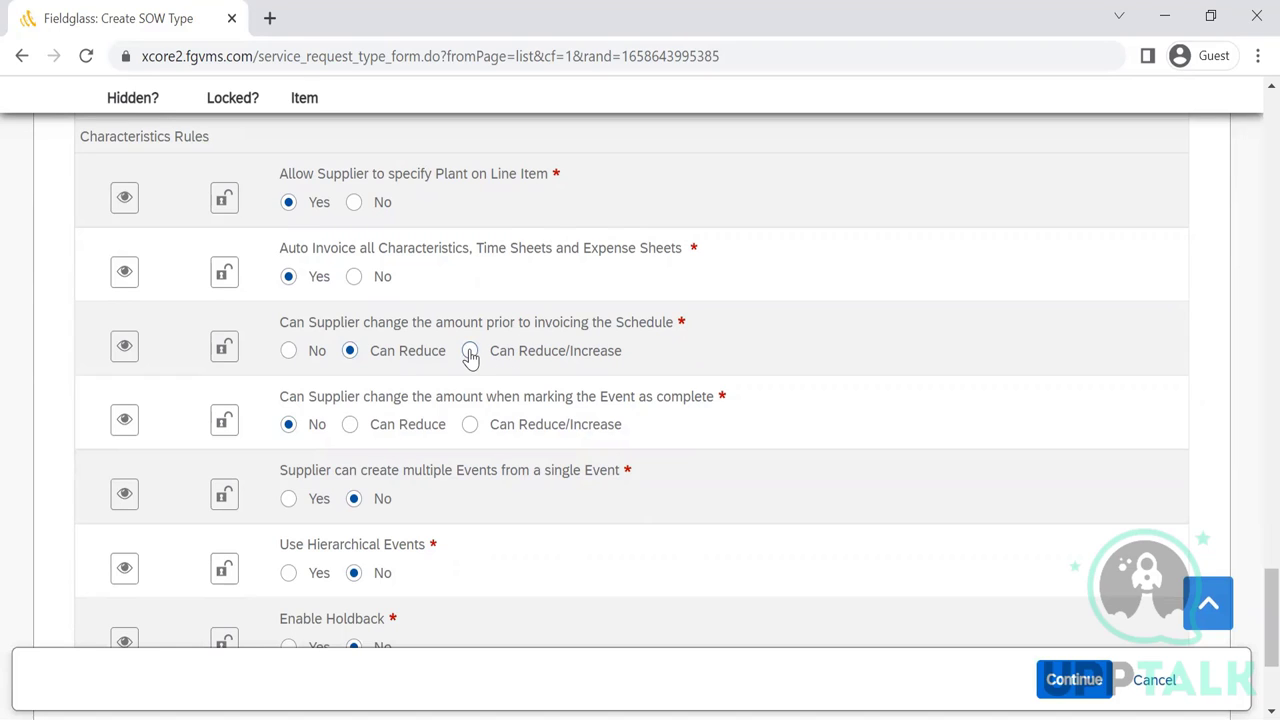
{"action": "left_click", "coordinate": [288, 351]}
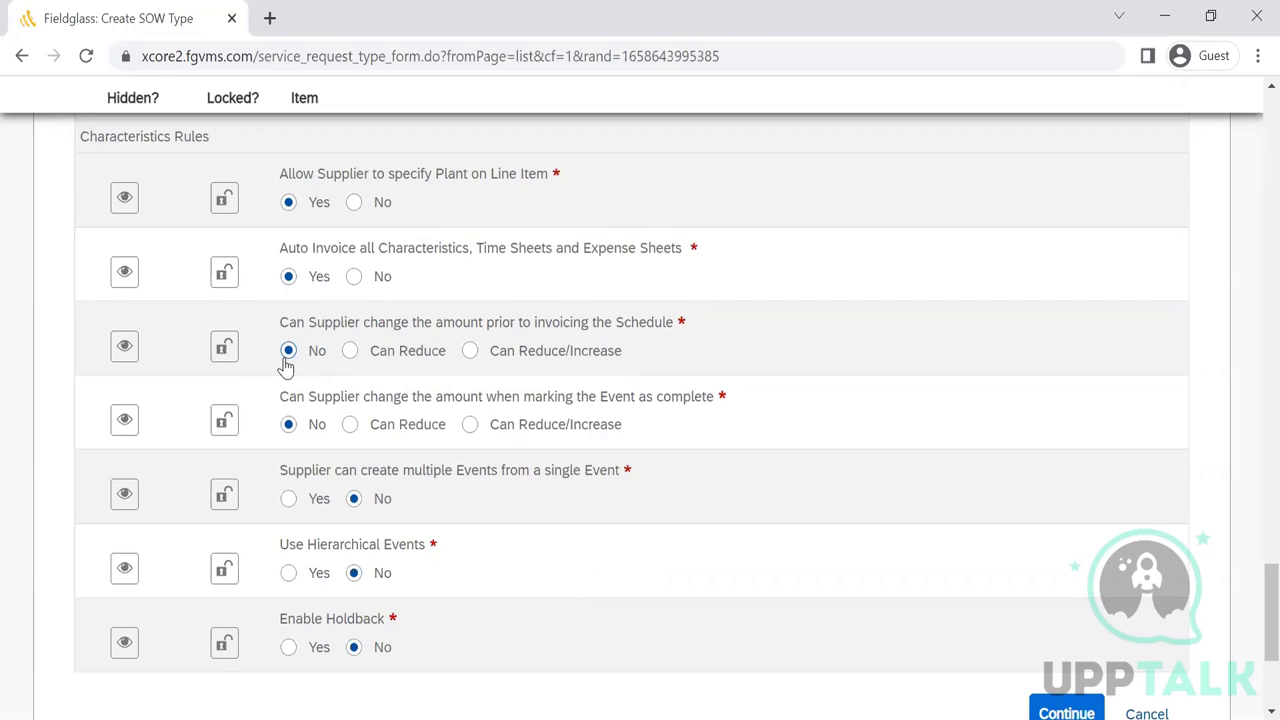
{"action": "key", "text": "Right"}
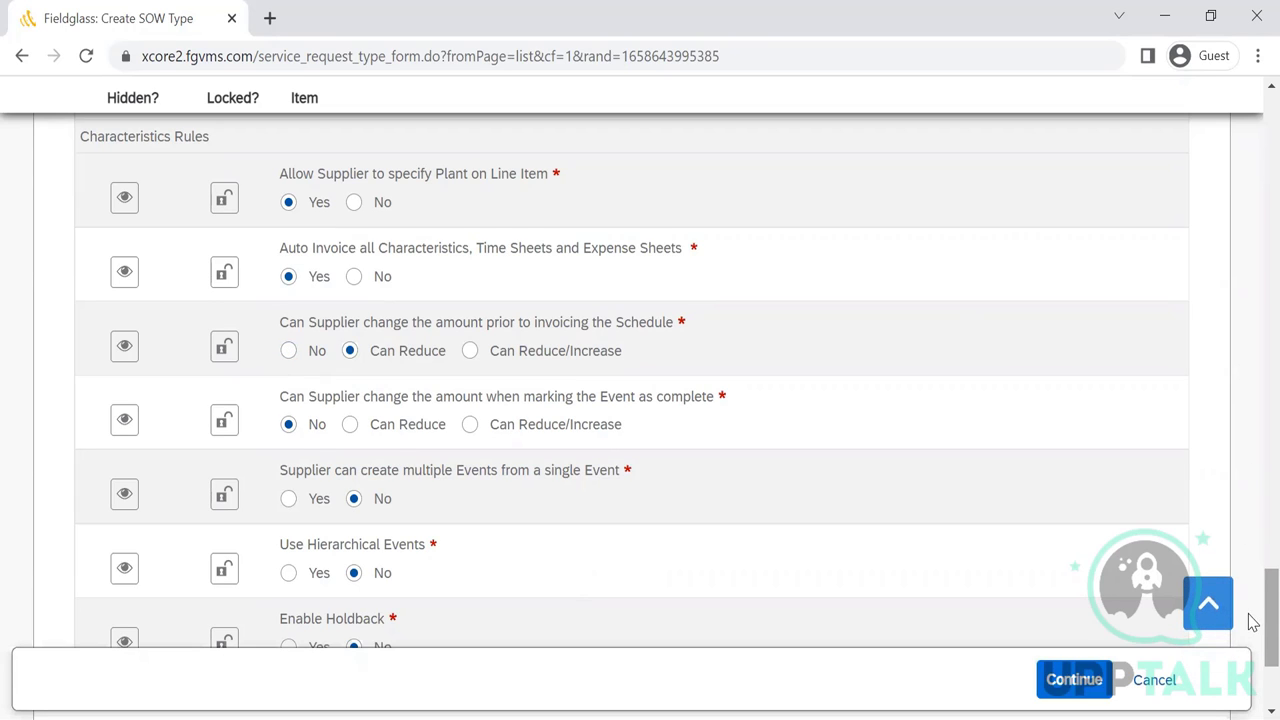
{"action": "scroll", "coordinate": [1250, 640], "scroll_direction": "down", "scroll_amount": 2}
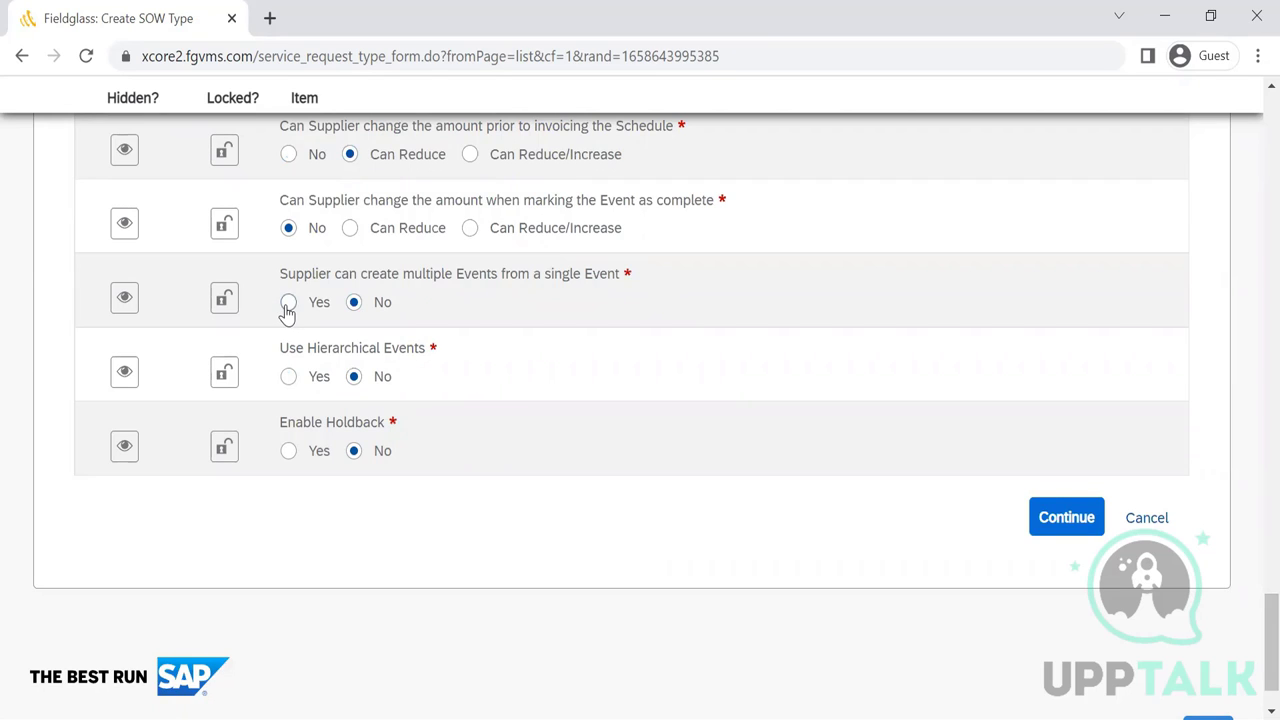
- Set Yes for multiple Events from one Event and Use Hierarchical Events, leaving Enable Holdback at No
{"action": "left_click", "coordinate": [288, 303]}
{"action": "left_click", "coordinate": [288, 377]}
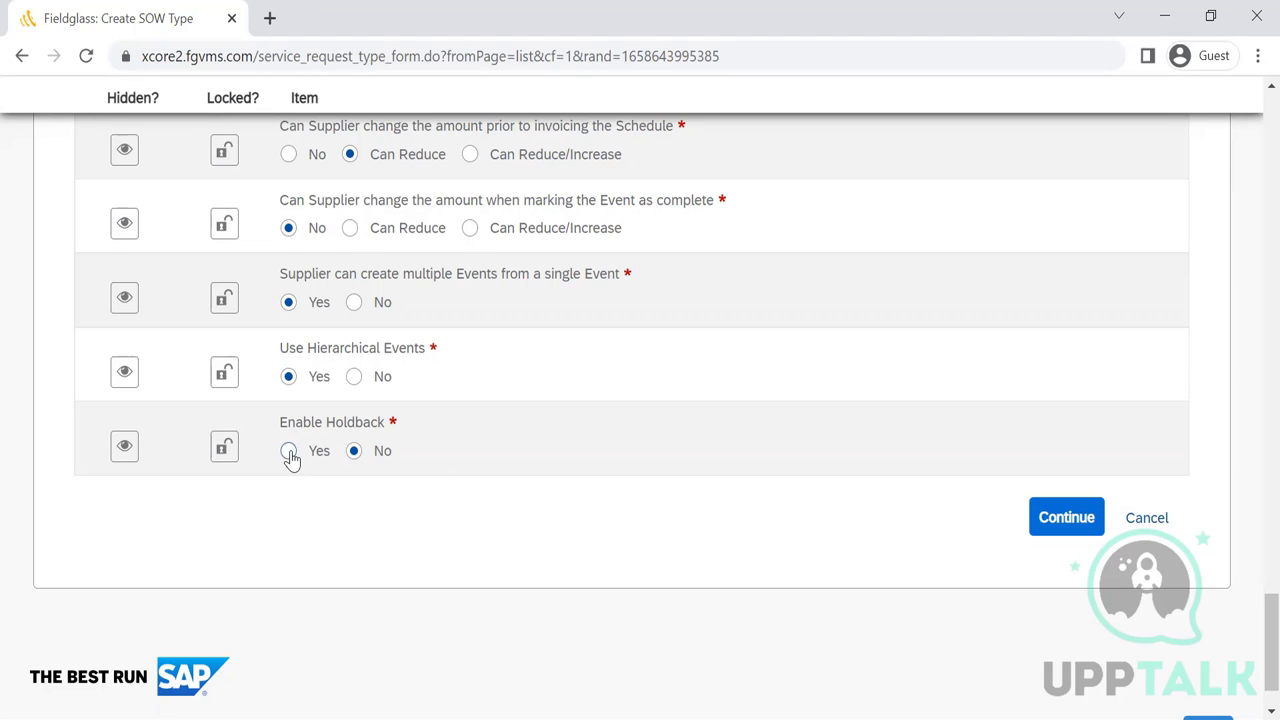
{"action": "left_click", "coordinate": [289, 451]}
{"action": "scroll", "coordinate": [290, 457], "scroll_direction": "down", "scroll_amount": 1}
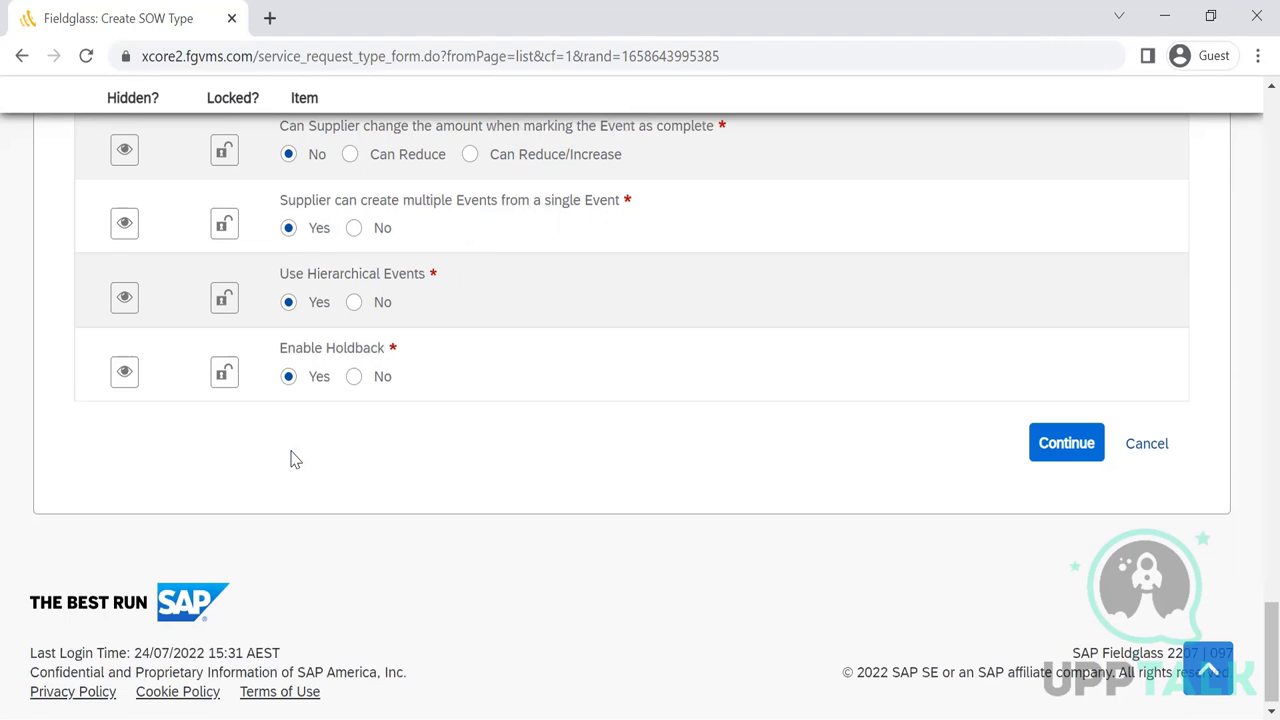
{"action": "left_click", "coordinate": [354, 376]}
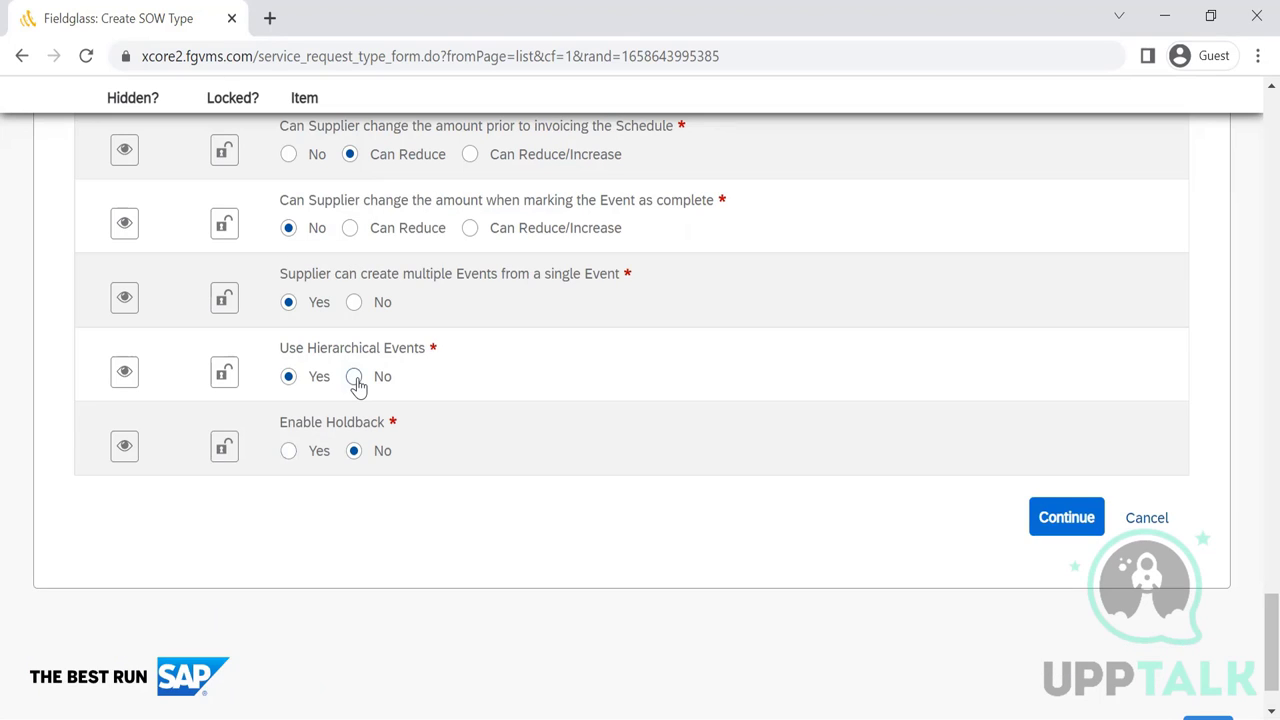
{"action": "left_click", "coordinate": [289, 453]}
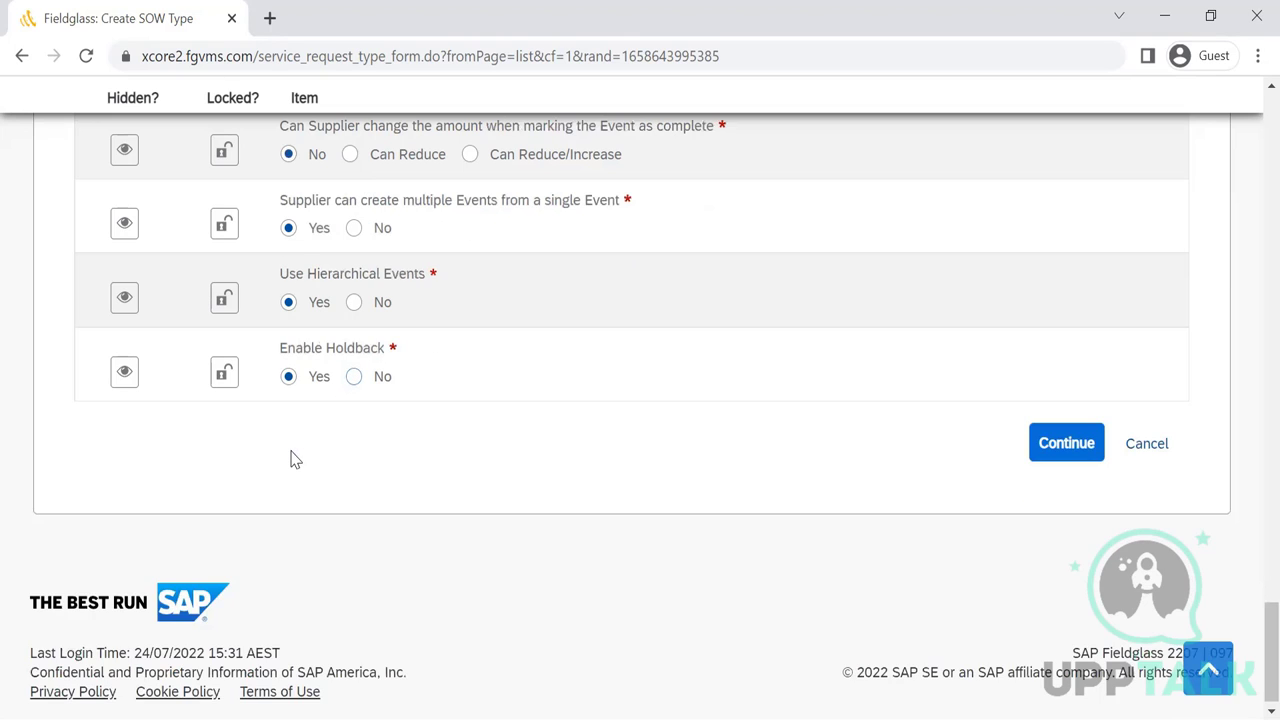
{"action": "left_click", "coordinate": [355, 377]}
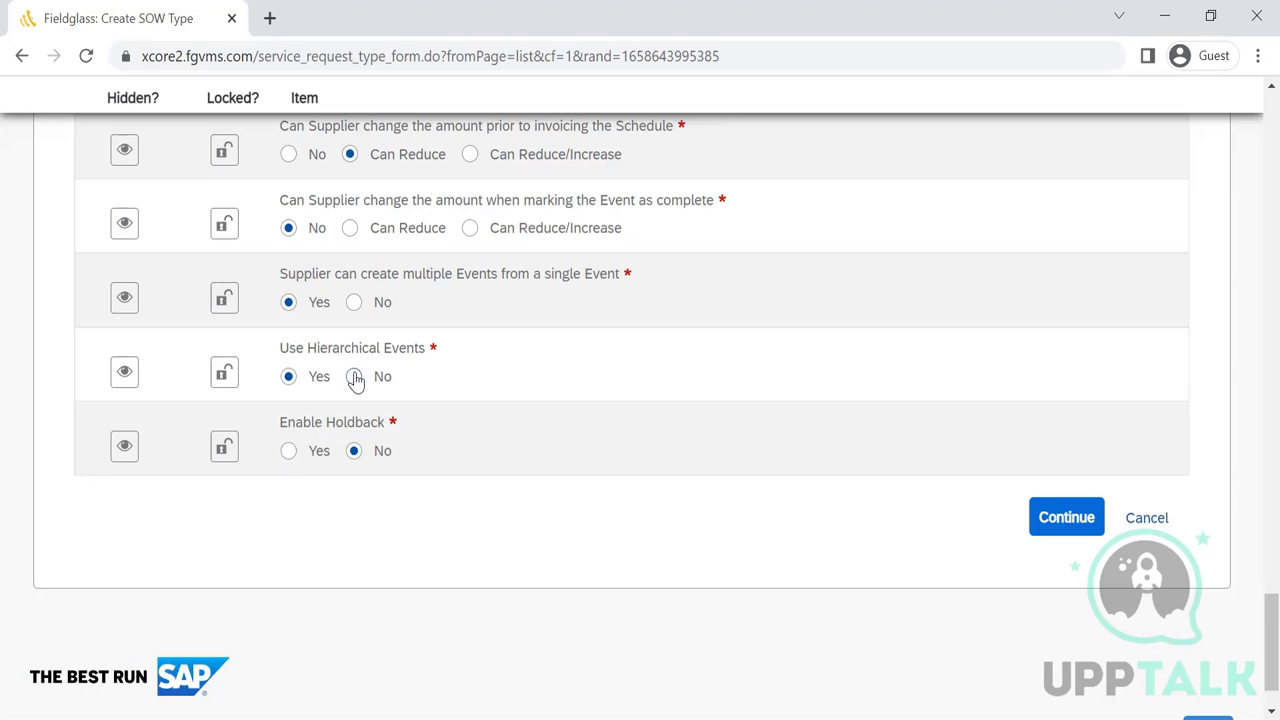
{"action": "left_click", "coordinate": [289, 455]}
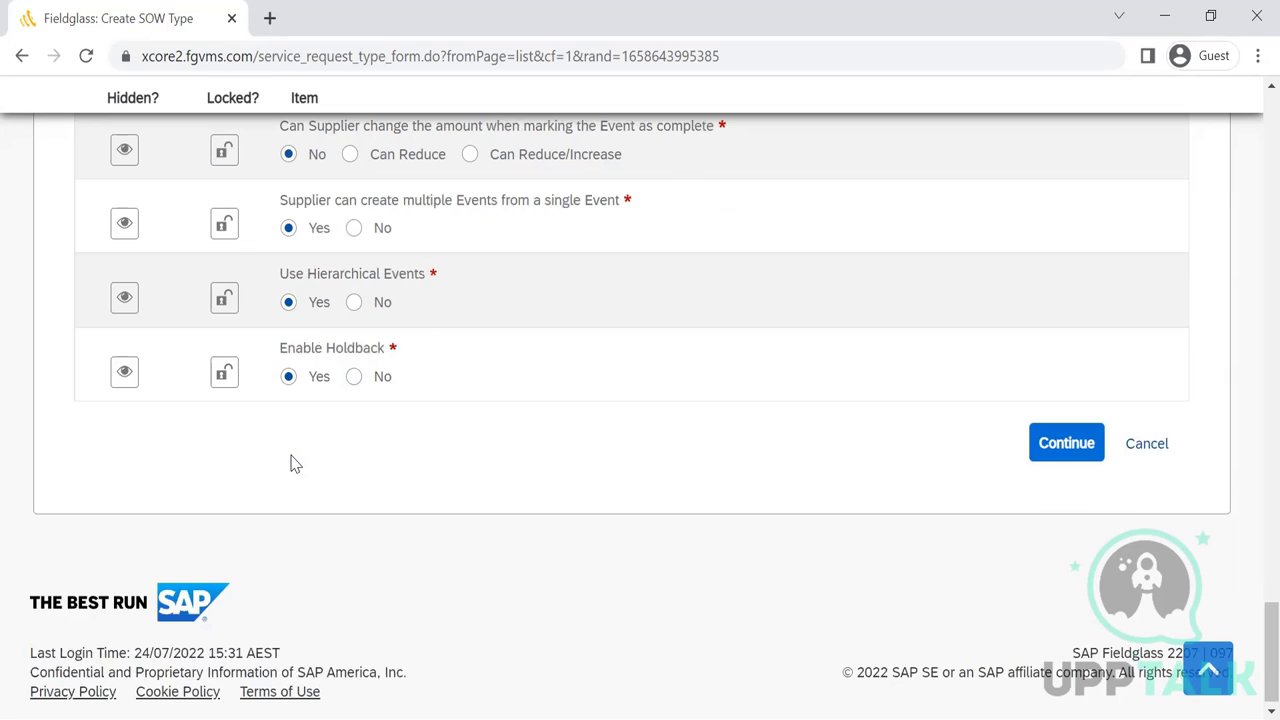
{"action": "left_click", "coordinate": [354, 378]}
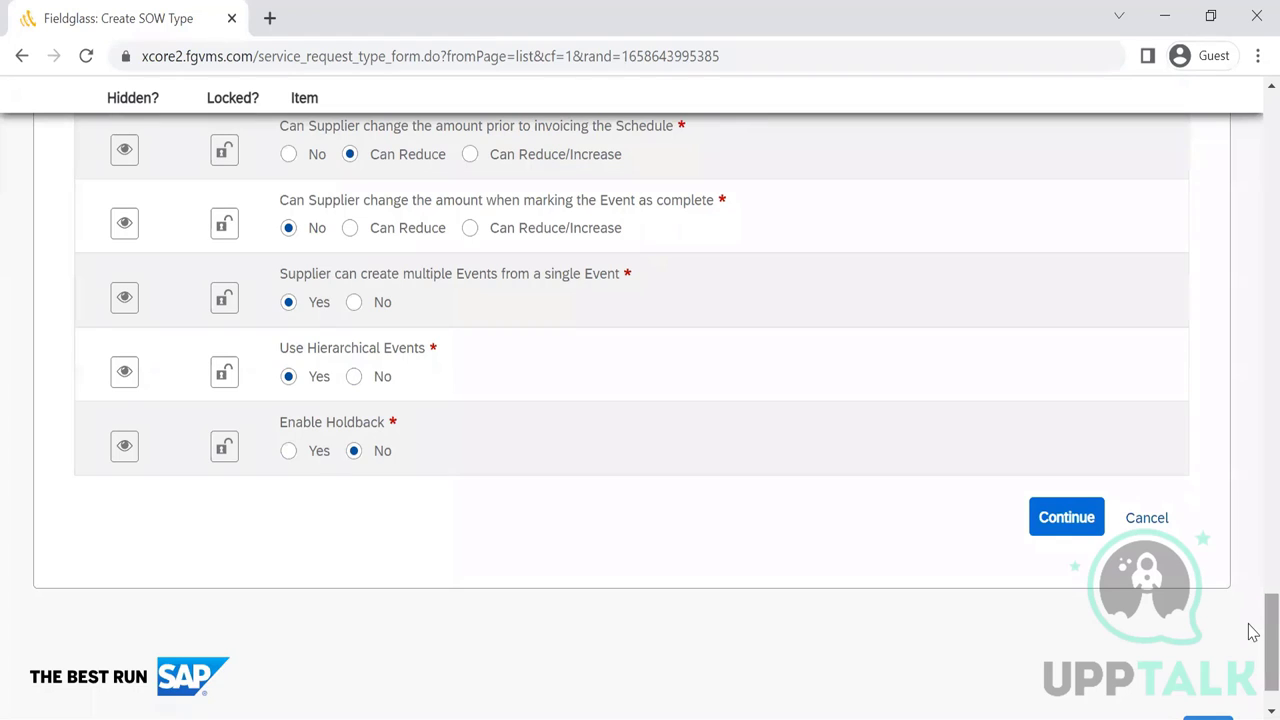
- Submit the form page configuration with Continue
{"action": "scroll", "coordinate": [1252, 523], "scroll_direction": "up", "scroll_amount": 5}
{"action": "scroll", "coordinate": [1252, 523], "scroll_direction": "up", "scroll_amount": 15}
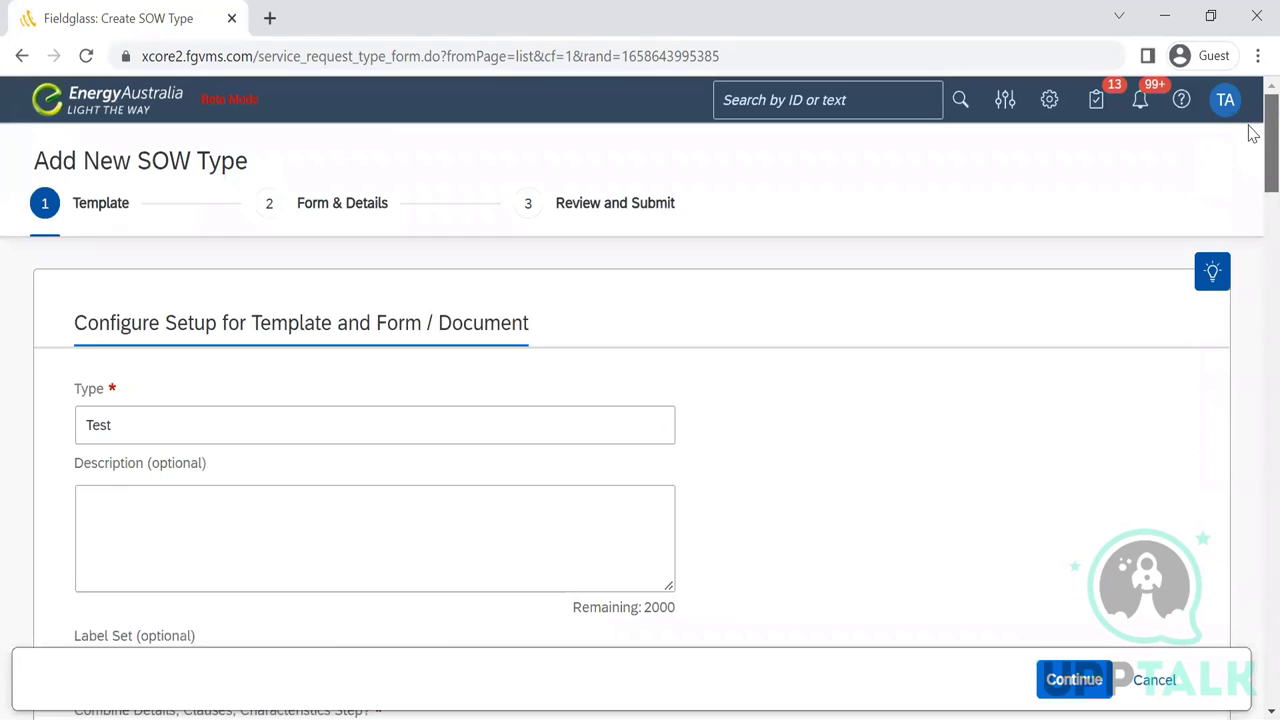
{"action": "left_click_drag", "start_coordinate": [1252, 135], "coordinate": [1252, 700]}
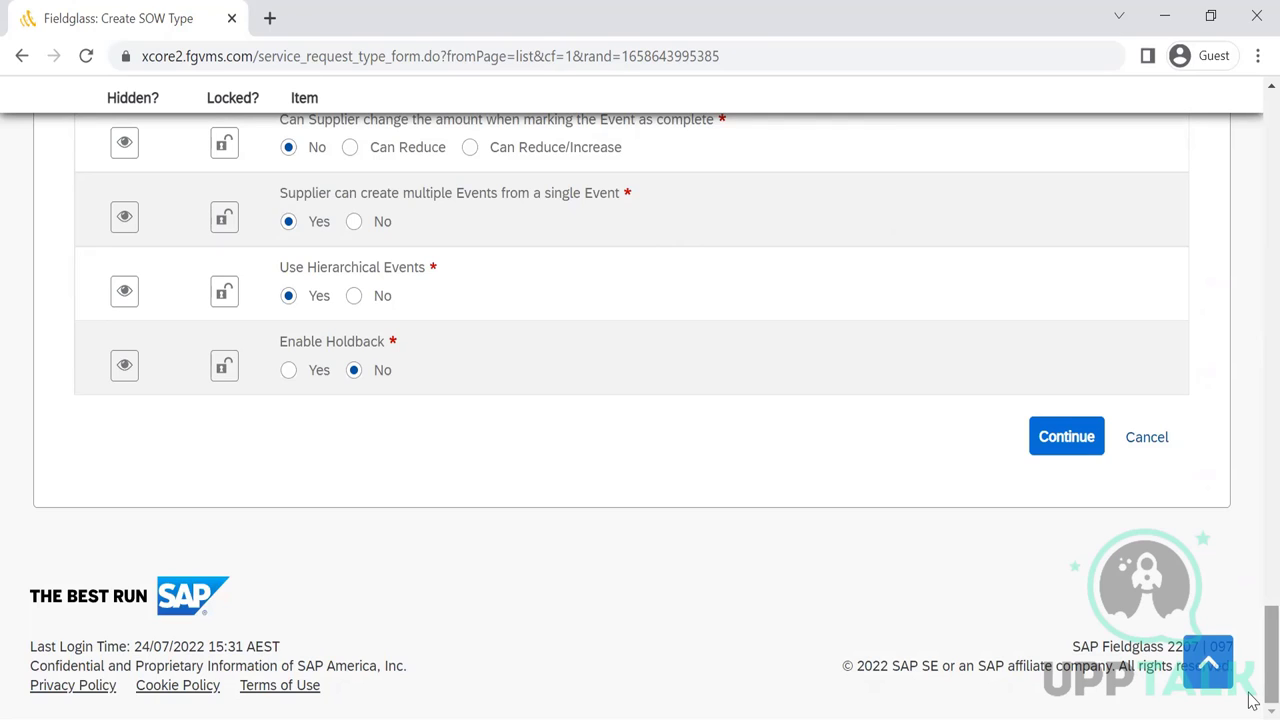
{"action": "left_click", "coordinate": [1058, 444]}
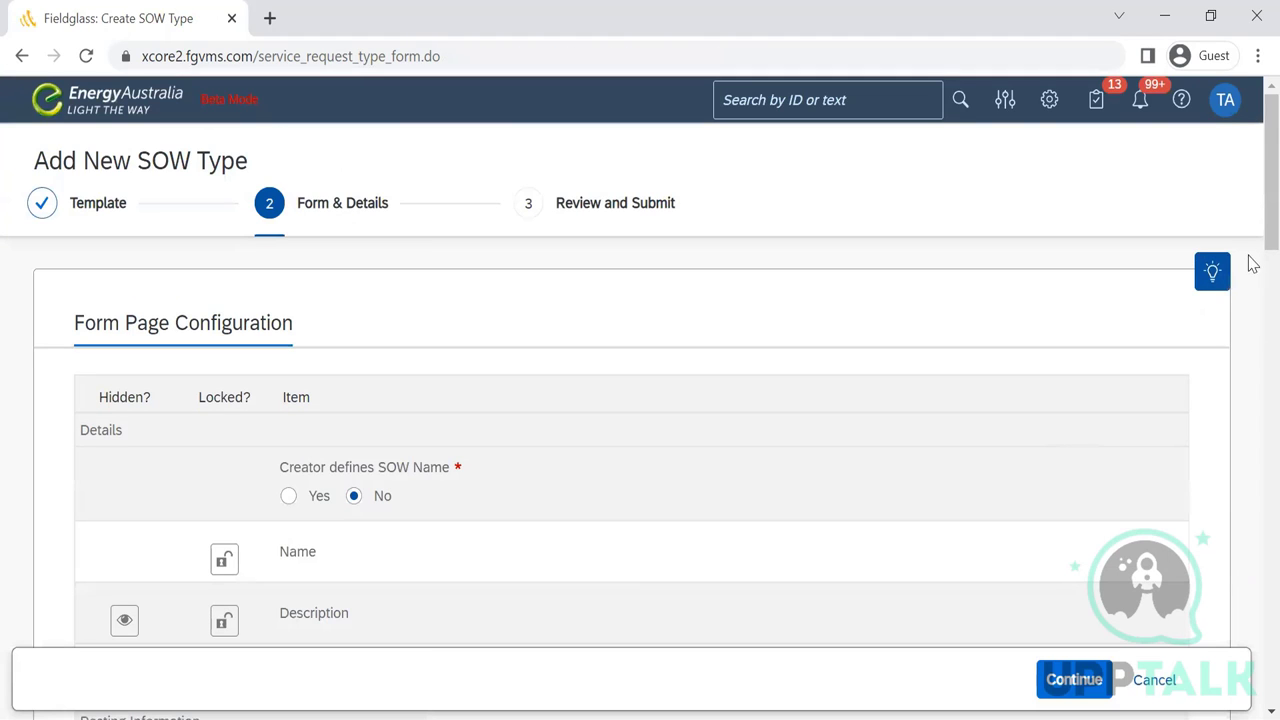
{"action": "left_click_drag", "start_coordinate": [1250, 197], "coordinate": [1252, 331]}
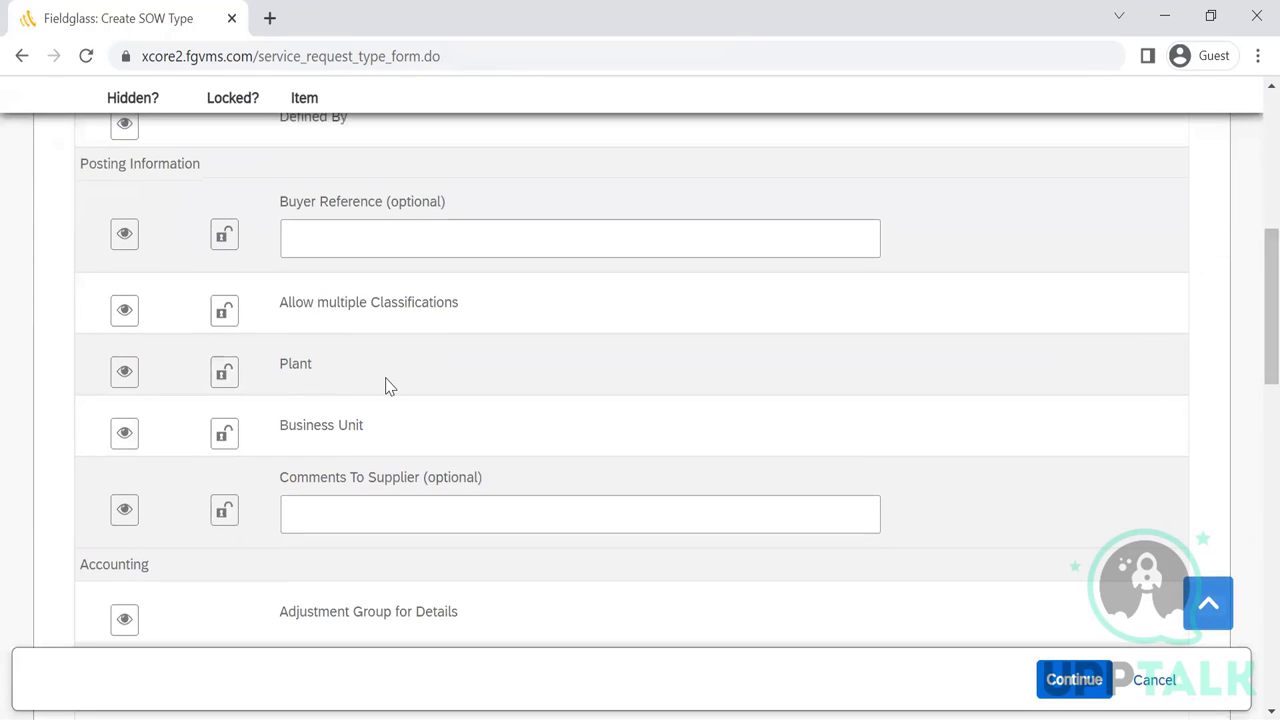
{"action": "left_click", "coordinate": [124, 237]}
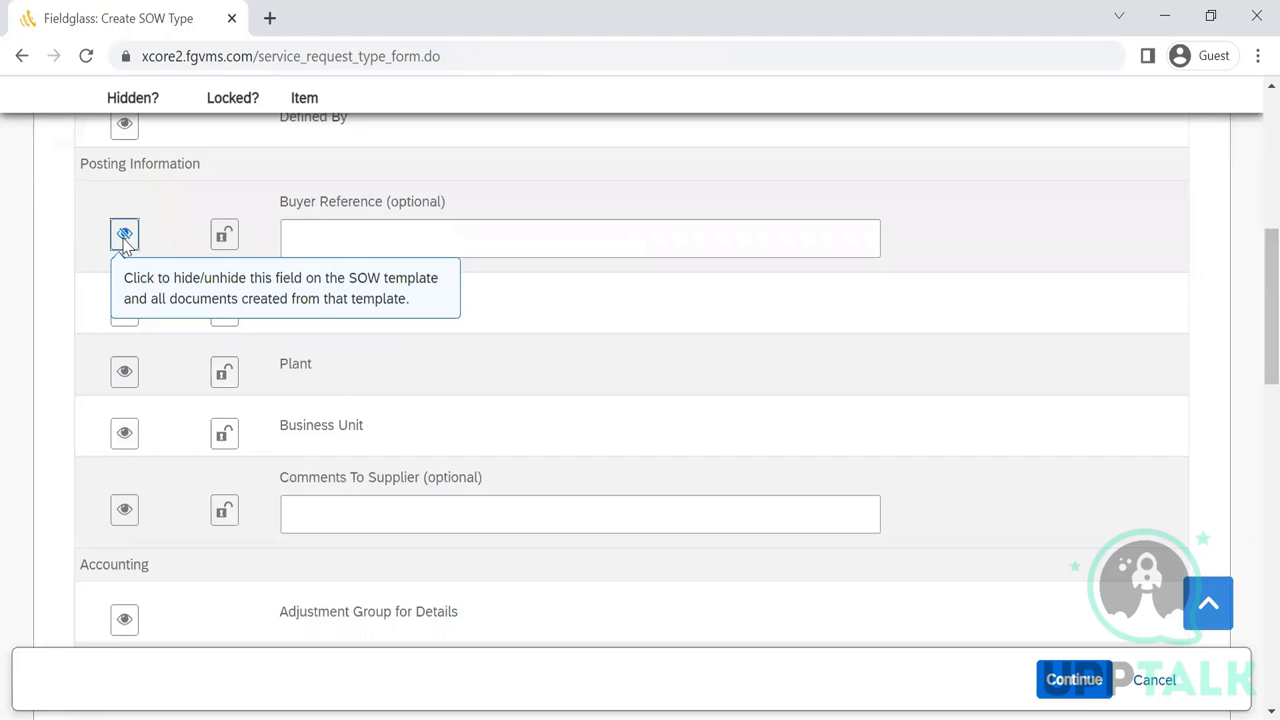
{"action": "left_click", "coordinate": [124, 237]}
{"action": "scroll", "coordinate": [1250, 300], "scroll_direction": "up", "scroll_amount": 2}
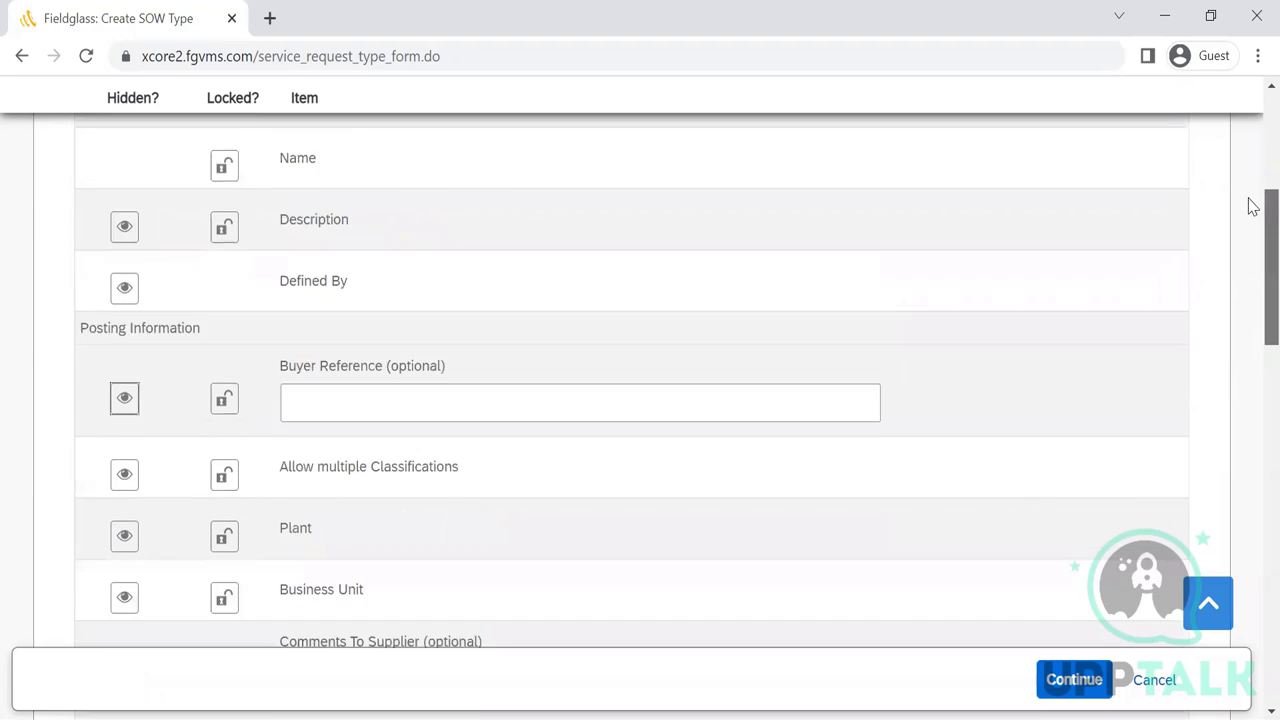
{"action": "scroll", "coordinate": [1252, 205], "scroll_direction": "up", "scroll_amount": 4}
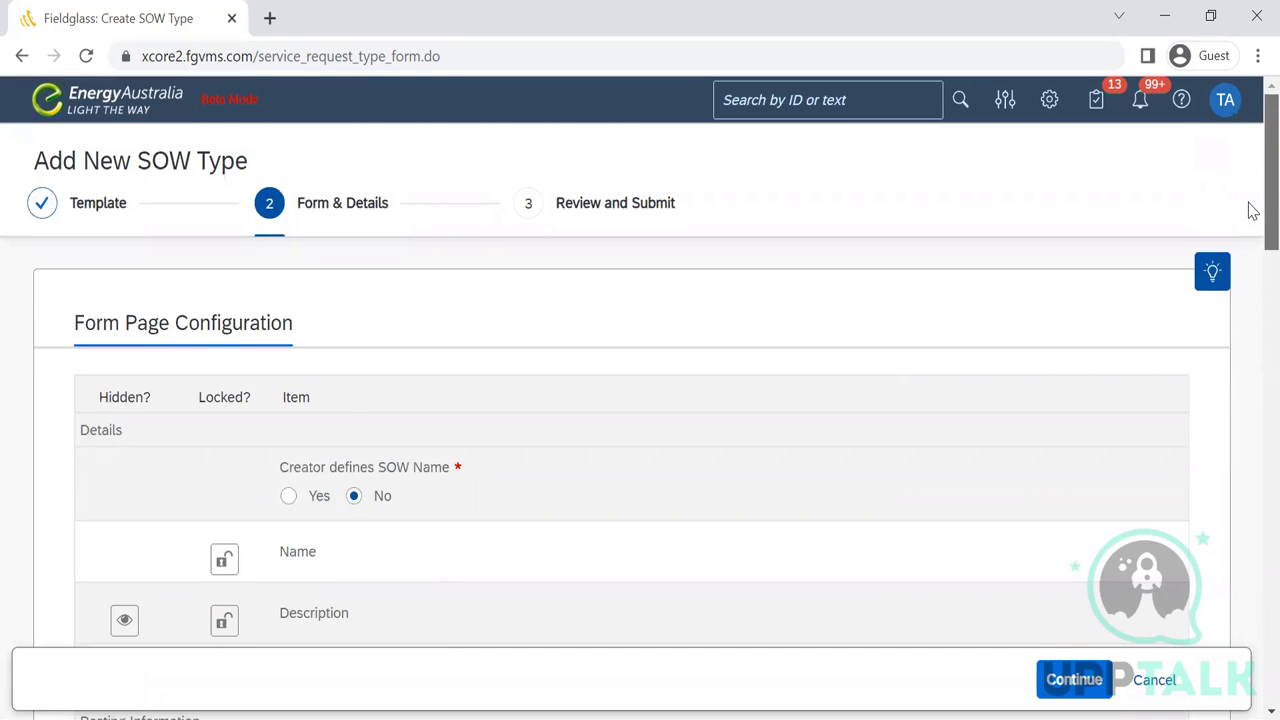
{"action": "scroll", "coordinate": [1252, 230], "scroll_direction": "down", "scroll_amount": 1}
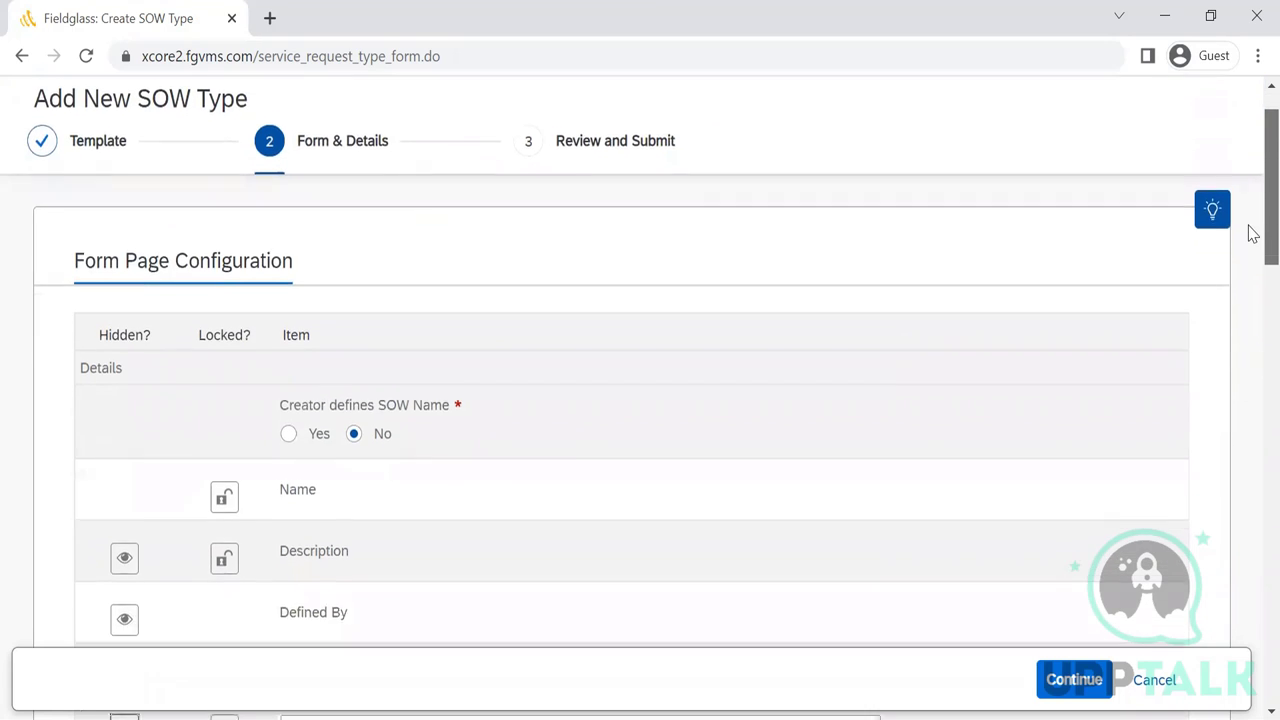
{"action": "scroll", "coordinate": [1252, 250], "scroll_direction": "down", "scroll_amount": 1}
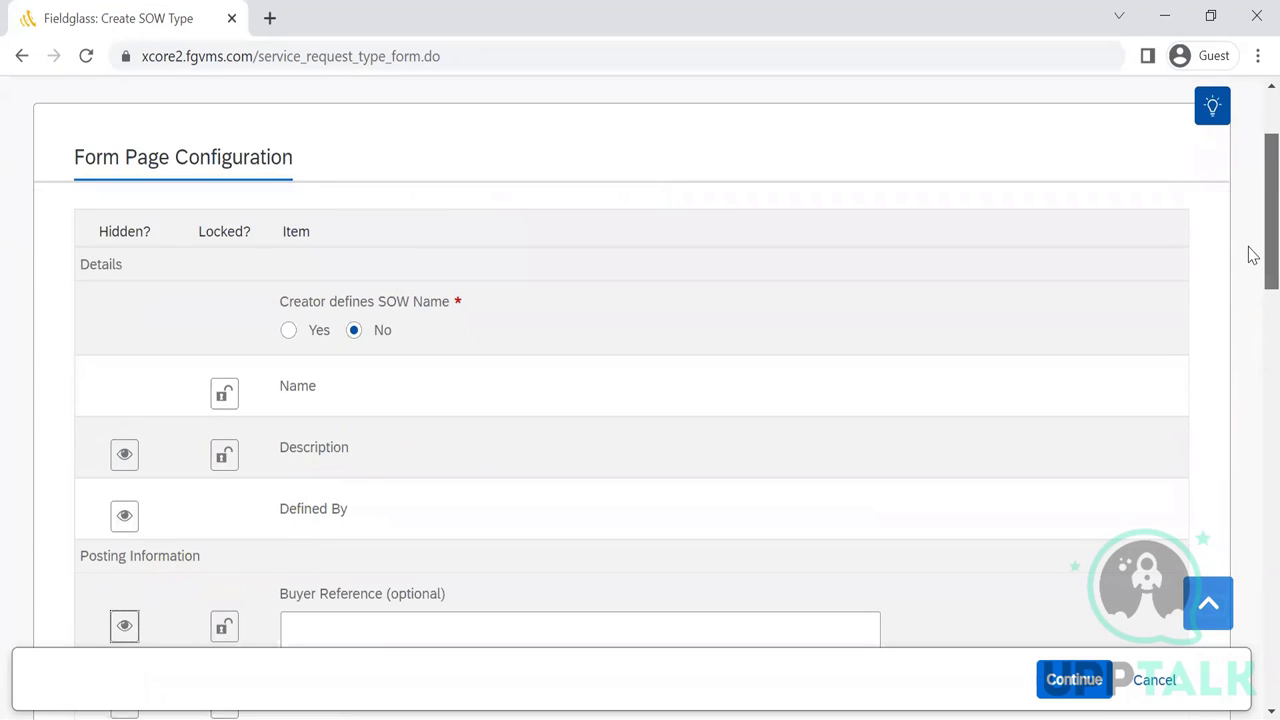
{"action": "scroll", "coordinate": [1252, 260], "scroll_direction": "down", "scroll_amount": 1}
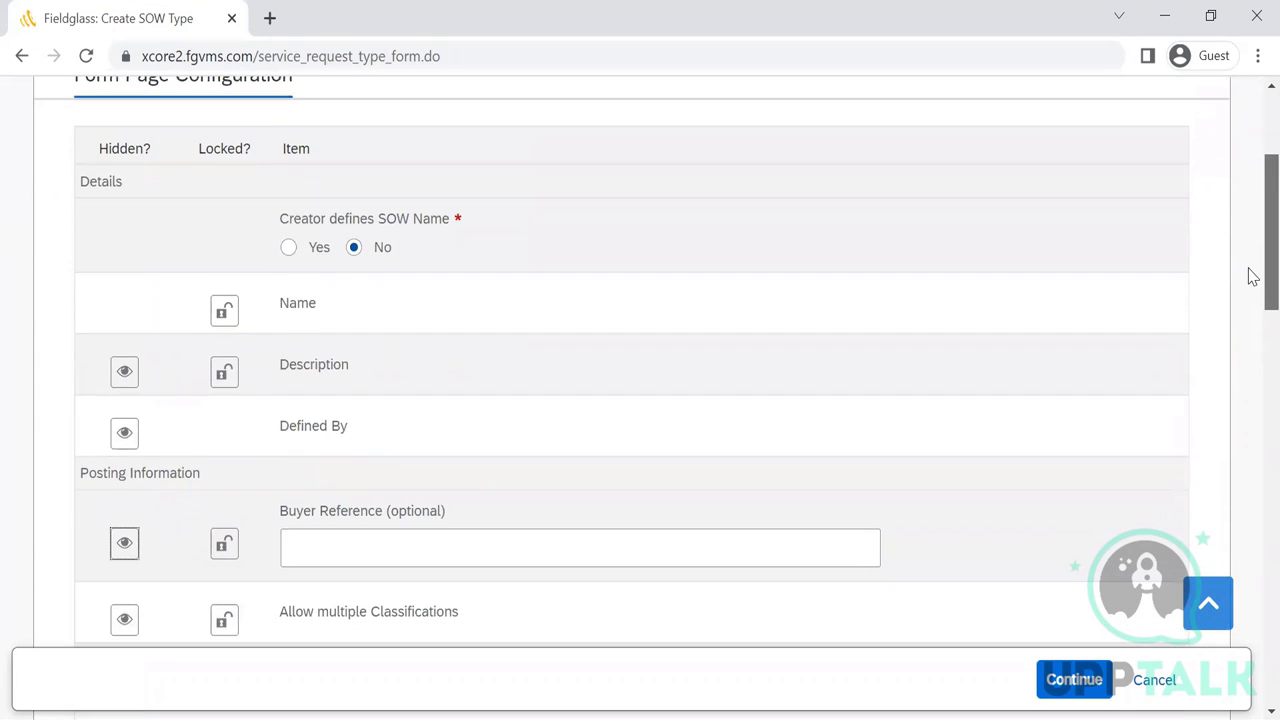
{"action": "scroll", "coordinate": [1252, 285], "scroll_direction": "down", "scroll_amount": 1}
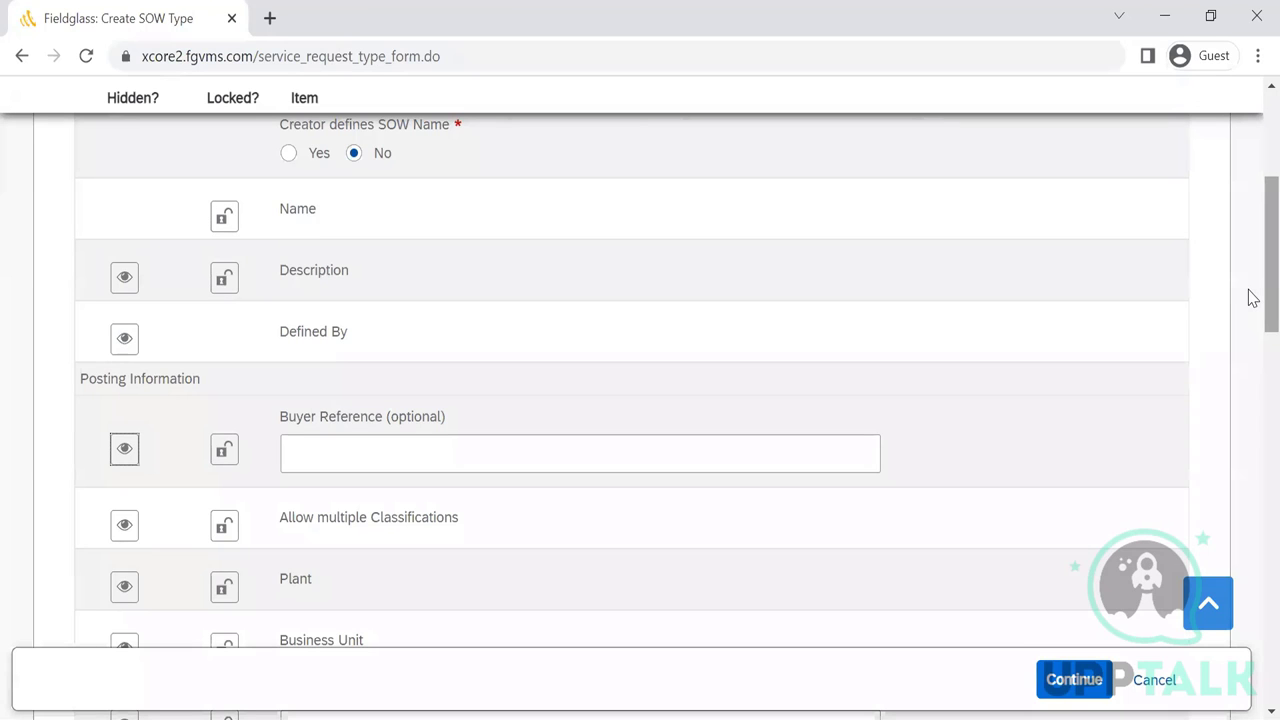
- Set Creator defines SOW Name to Yes and lock the Name field on the template
{"action": "left_click", "coordinate": [290, 154]}
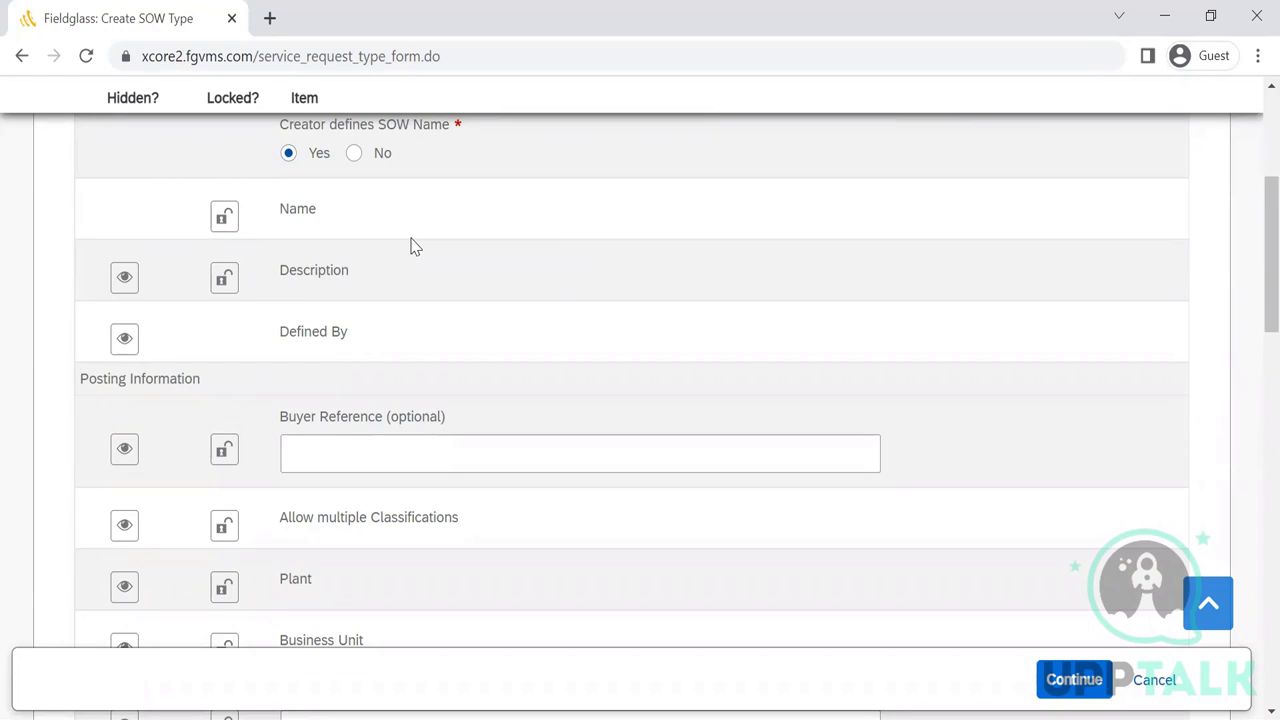
{"action": "left_click", "coordinate": [224, 217]}
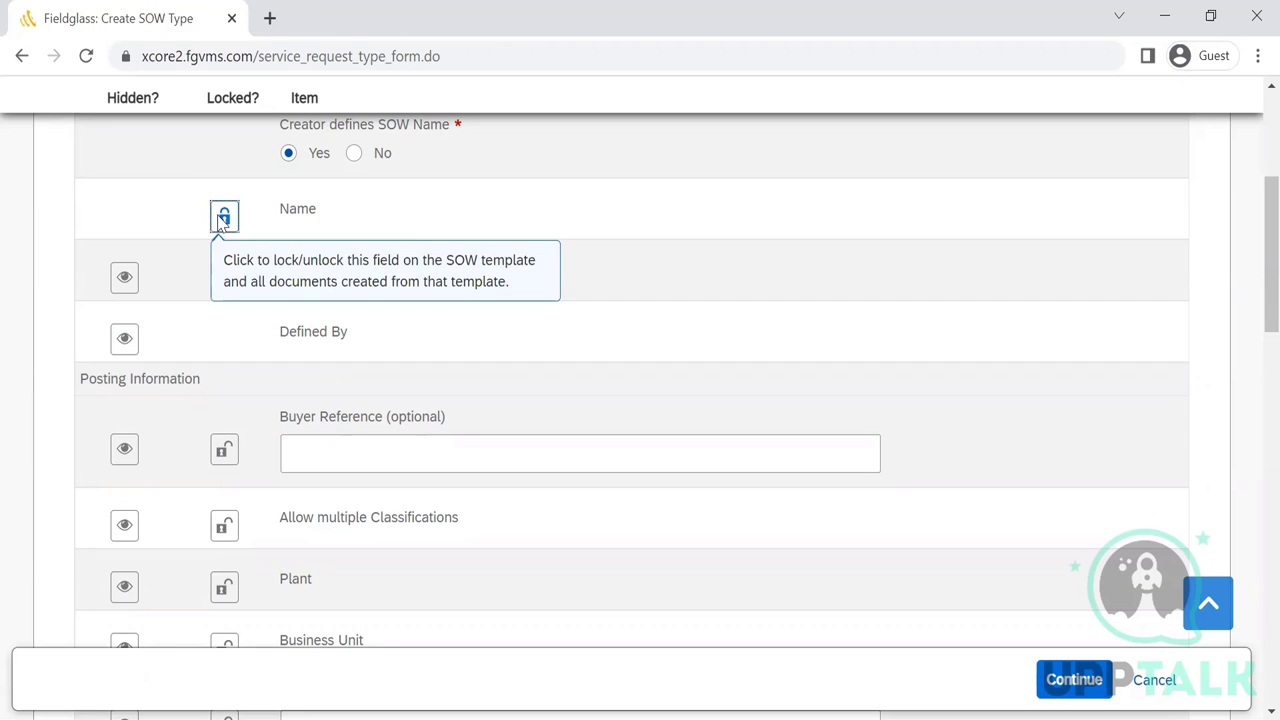
{"action": "left_click", "coordinate": [222, 220]}
{"action": "left_click", "coordinate": [224, 222]}
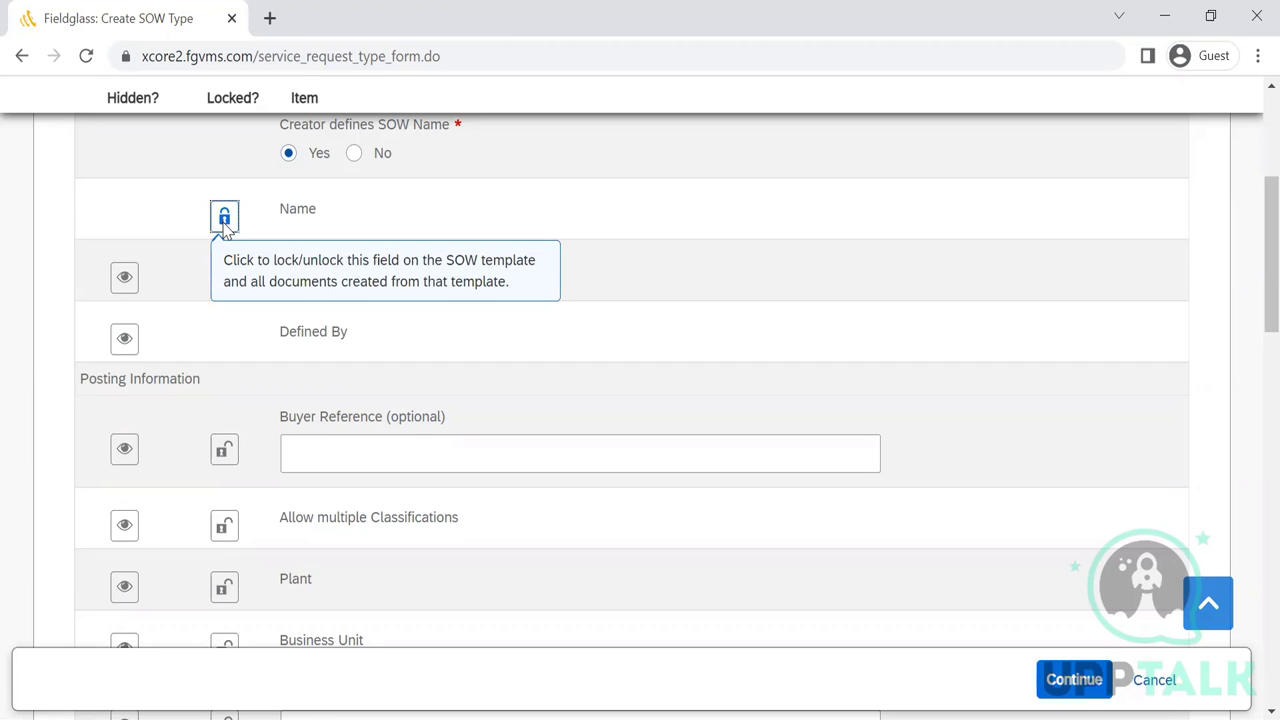
{"action": "left_click", "coordinate": [224, 222]}
{"action": "left_click", "coordinate": [224, 222]}
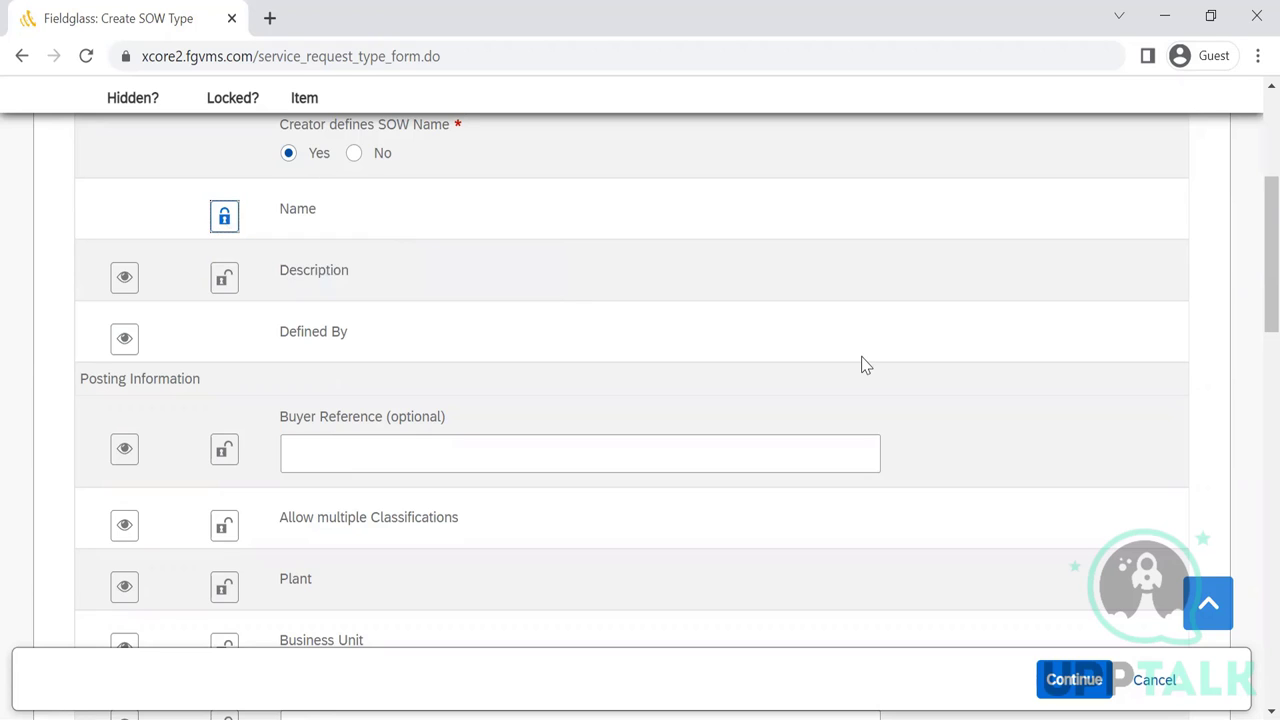
- Lock the Description field on the template
{"action": "left_click", "coordinate": [228, 283]}
{"action": "left_click", "coordinate": [226, 281]}
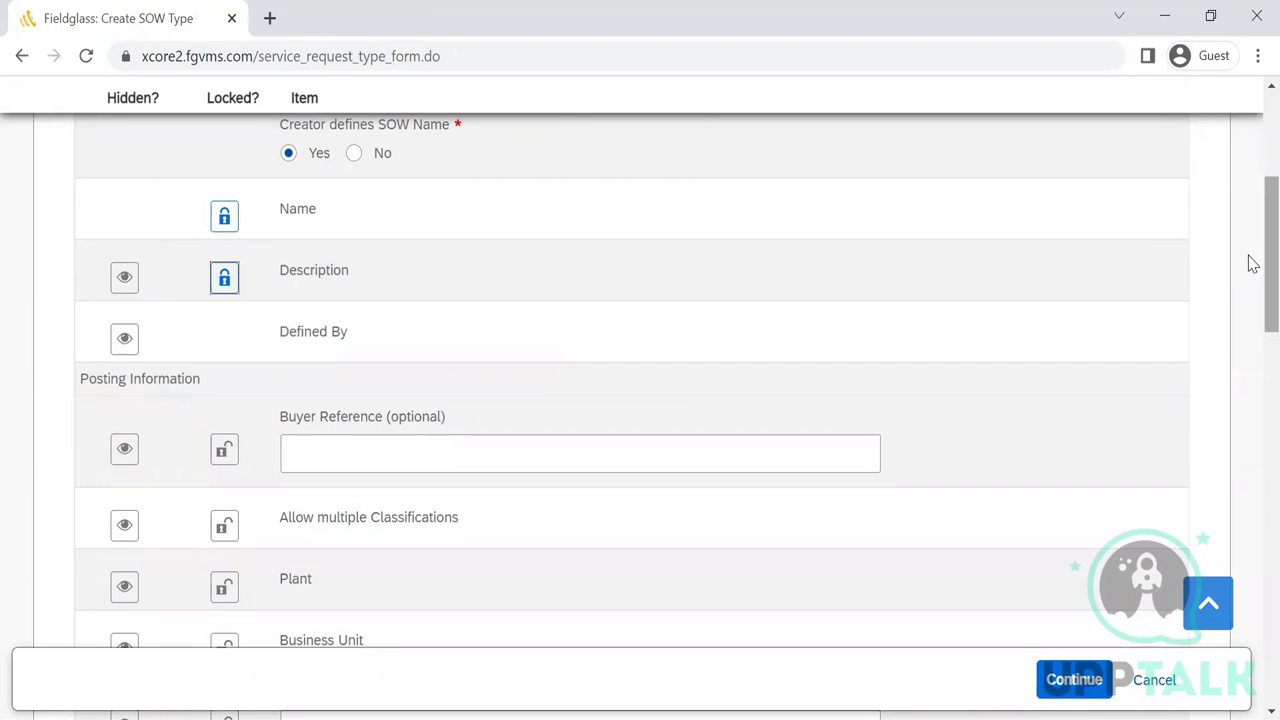
{"action": "scroll", "coordinate": [1250, 258], "scroll_direction": "up", "scroll_amount": 1}
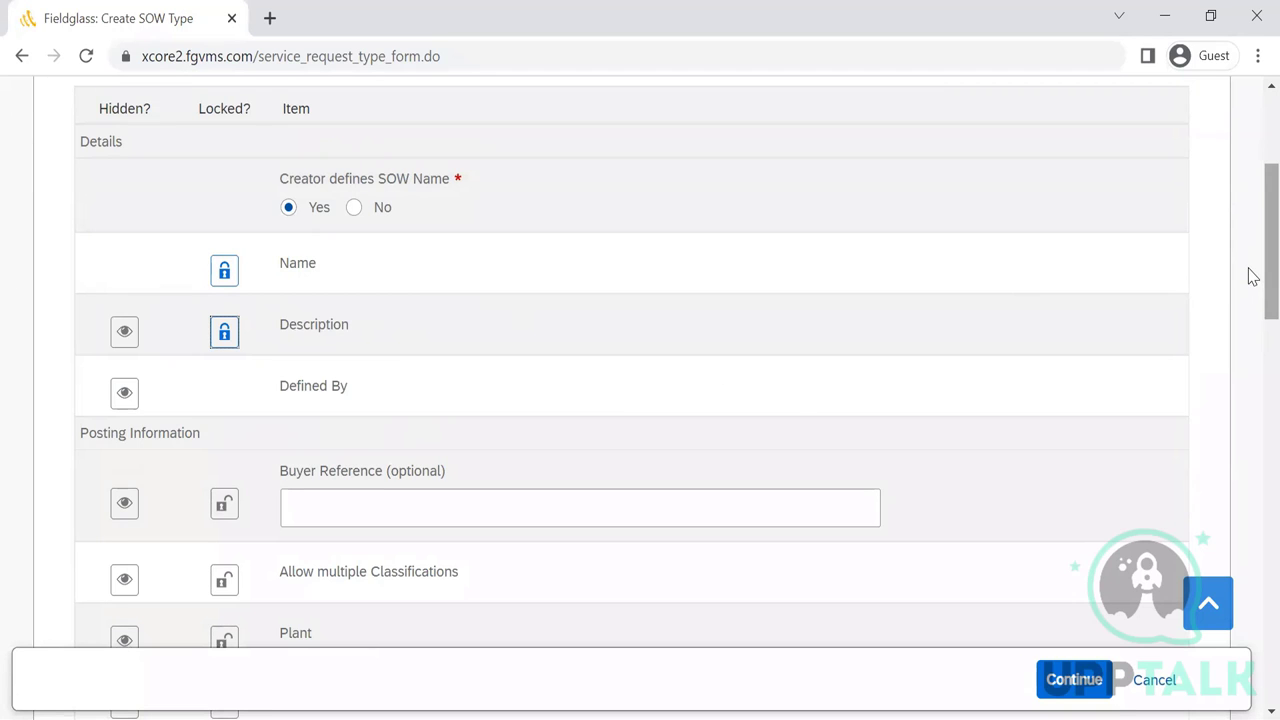
{"action": "scroll", "coordinate": [1250, 320], "scroll_direction": "down", "scroll_amount": 4}
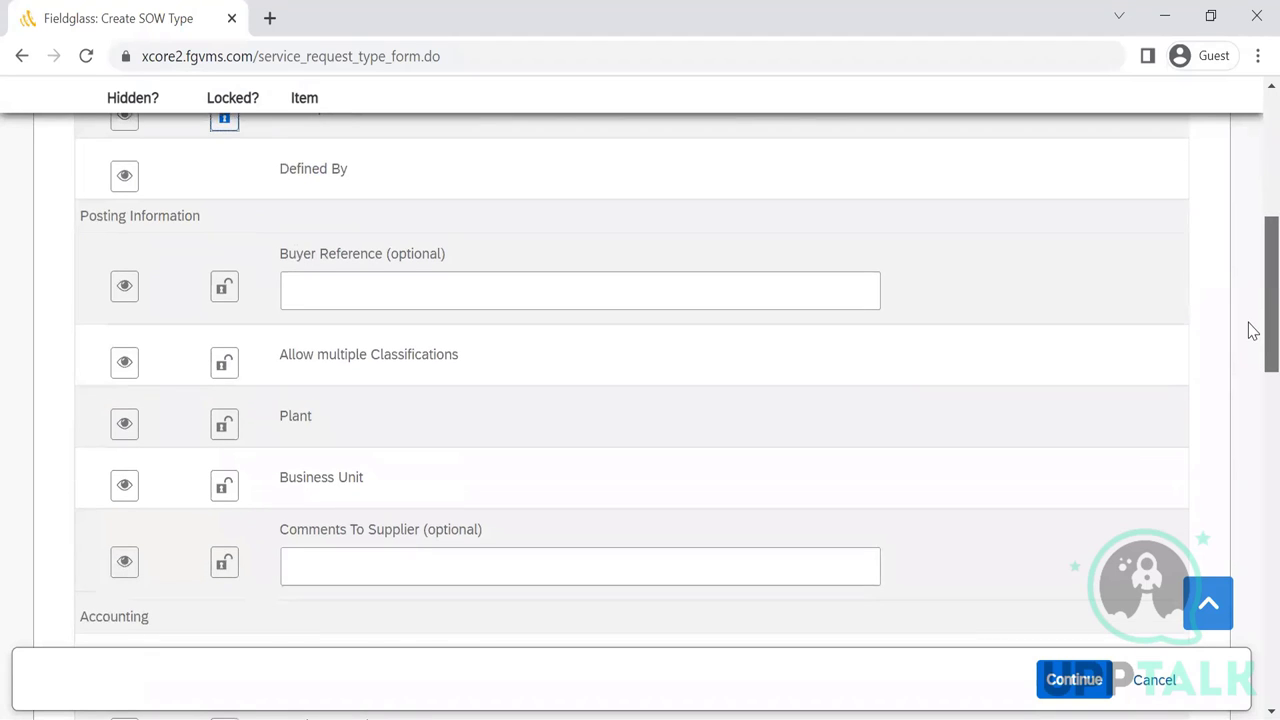
{"action": "scroll", "coordinate": [1253, 335], "scroll_direction": "down", "scroll_amount": 1}
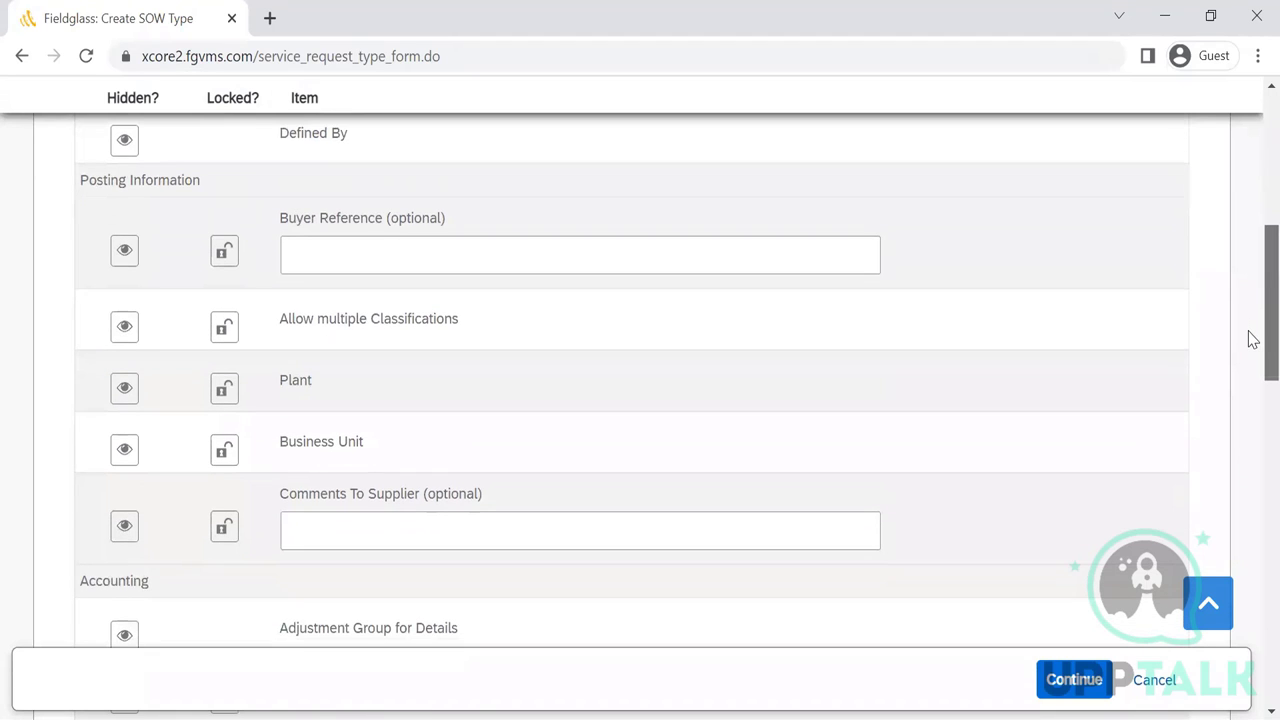
{"action": "scroll", "coordinate": [1250, 340], "scroll_direction": "down", "scroll_amount": 1}
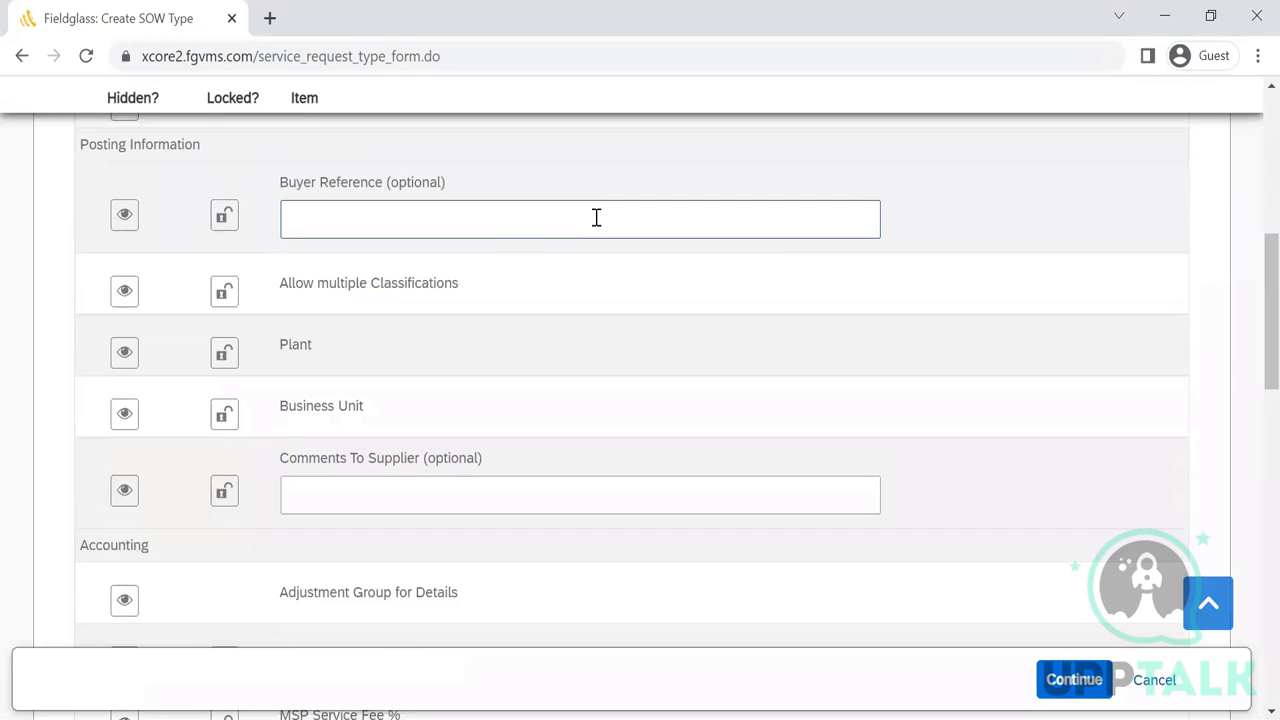
{"action": "left_click", "coordinate": [525, 231]}
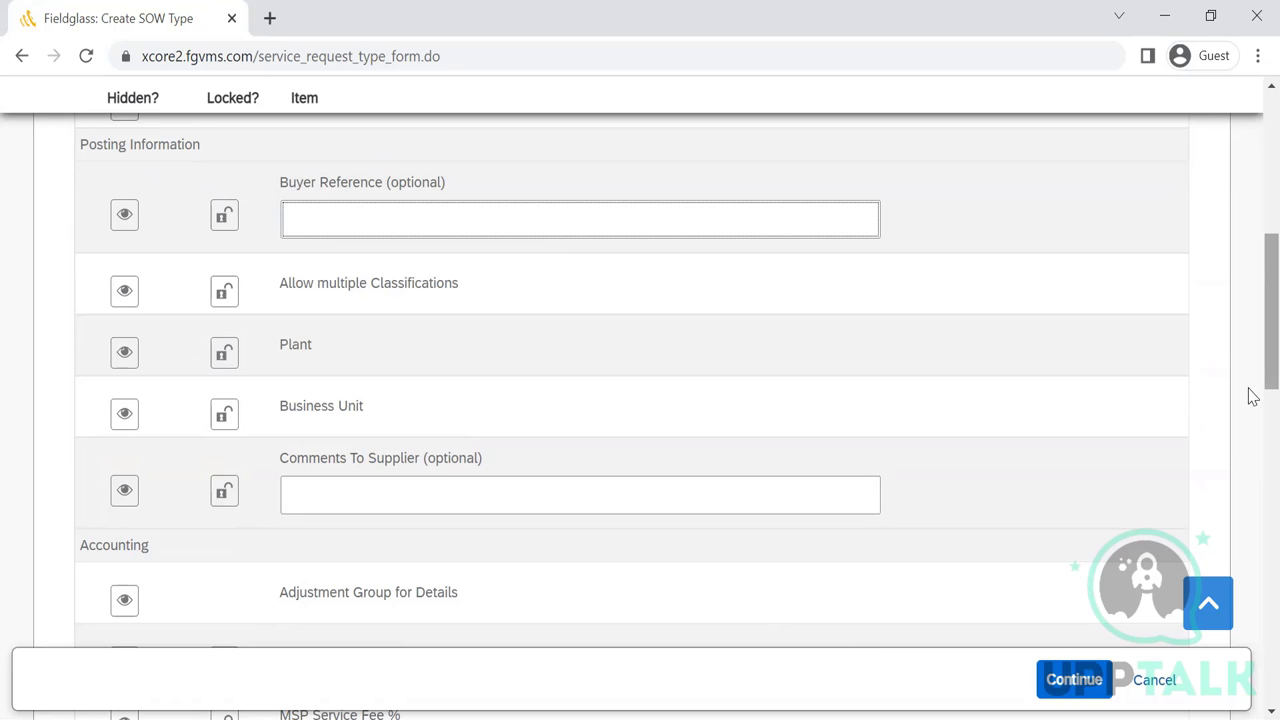
{"action": "scroll", "coordinate": [1250, 378], "scroll_direction": "down", "scroll_amount": 2}
{"action": "scroll", "coordinate": [1250, 378], "scroll_direction": "down", "scroll_amount": 1}
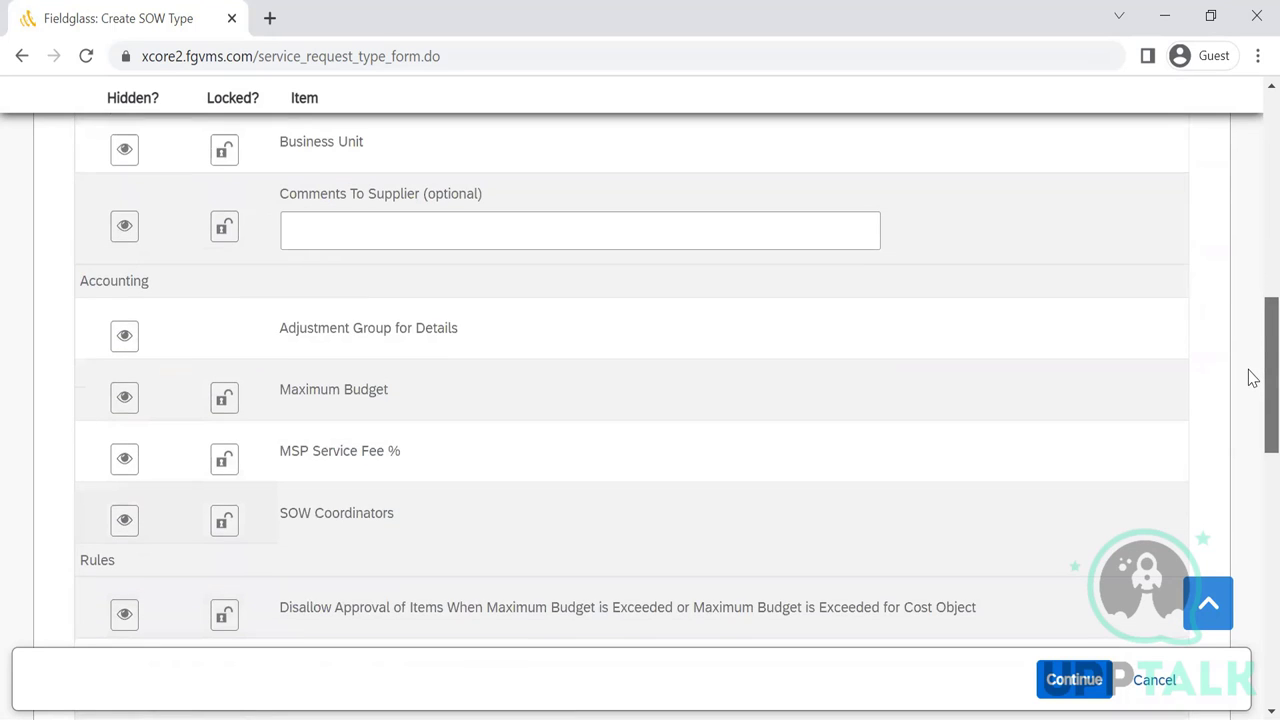
{"action": "scroll", "coordinate": [1250, 380], "scroll_direction": "down", "scroll_amount": 1}
{"action": "scroll", "coordinate": [1250, 400], "scroll_direction": "down", "scroll_amount": 1}
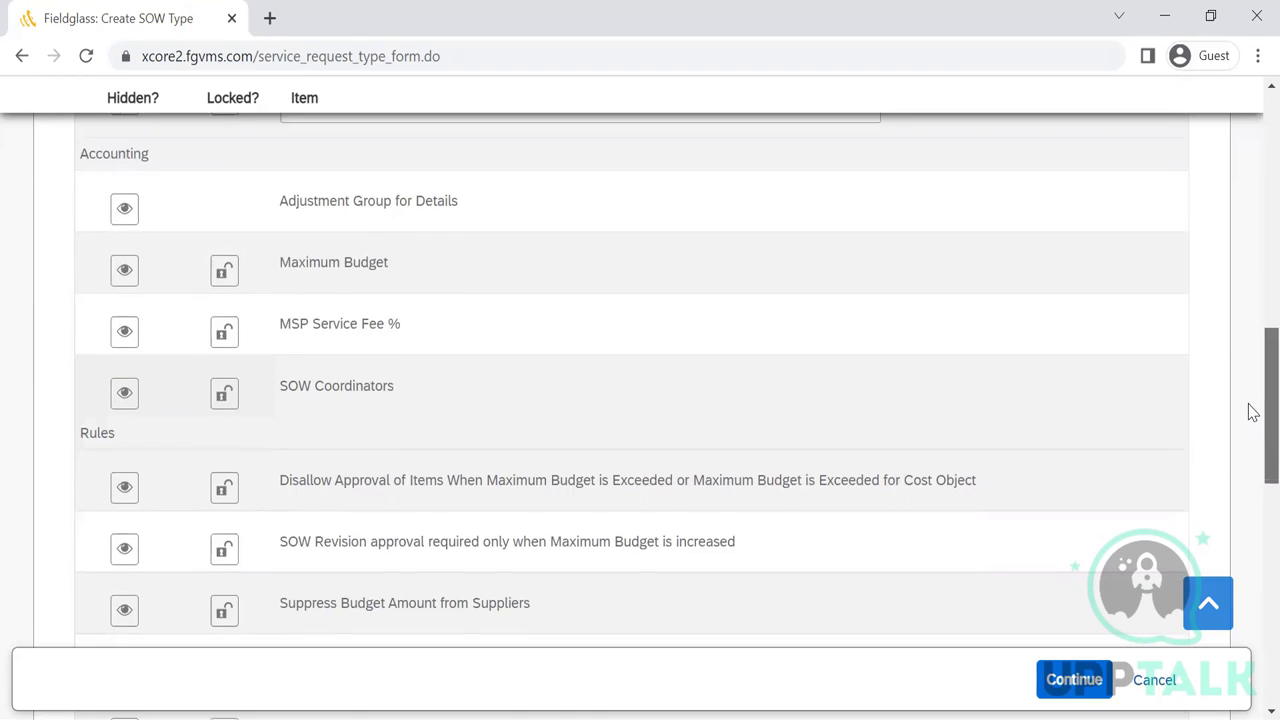
- Scroll through the Rules and Supplier Fields rows to review them
{"action": "scroll", "coordinate": [1250, 410], "scroll_direction": "down", "scroll_amount": 1}
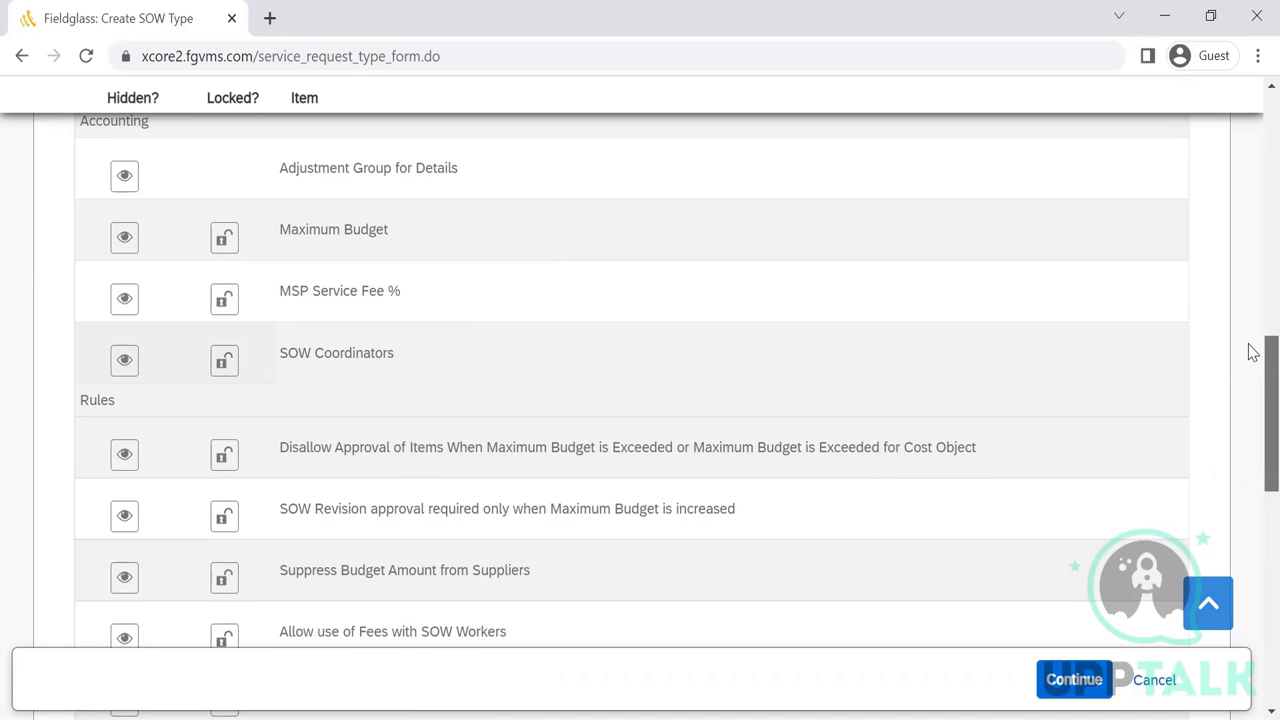
{"action": "scroll", "coordinate": [1250, 350], "scroll_direction": "down", "scroll_amount": 1}
{"action": "scroll", "coordinate": [1253, 366], "scroll_direction": "down", "scroll_amount": 2}
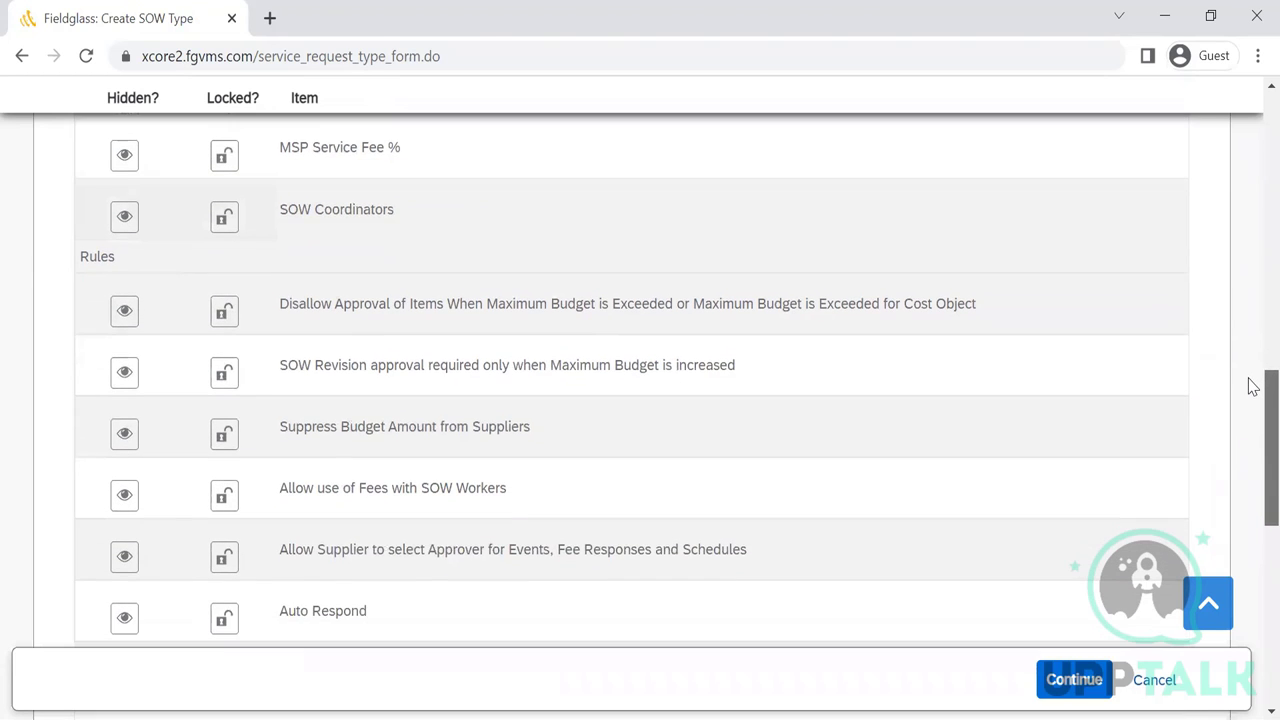
{"action": "scroll", "coordinate": [1253, 395], "scroll_direction": "down", "scroll_amount": 2}
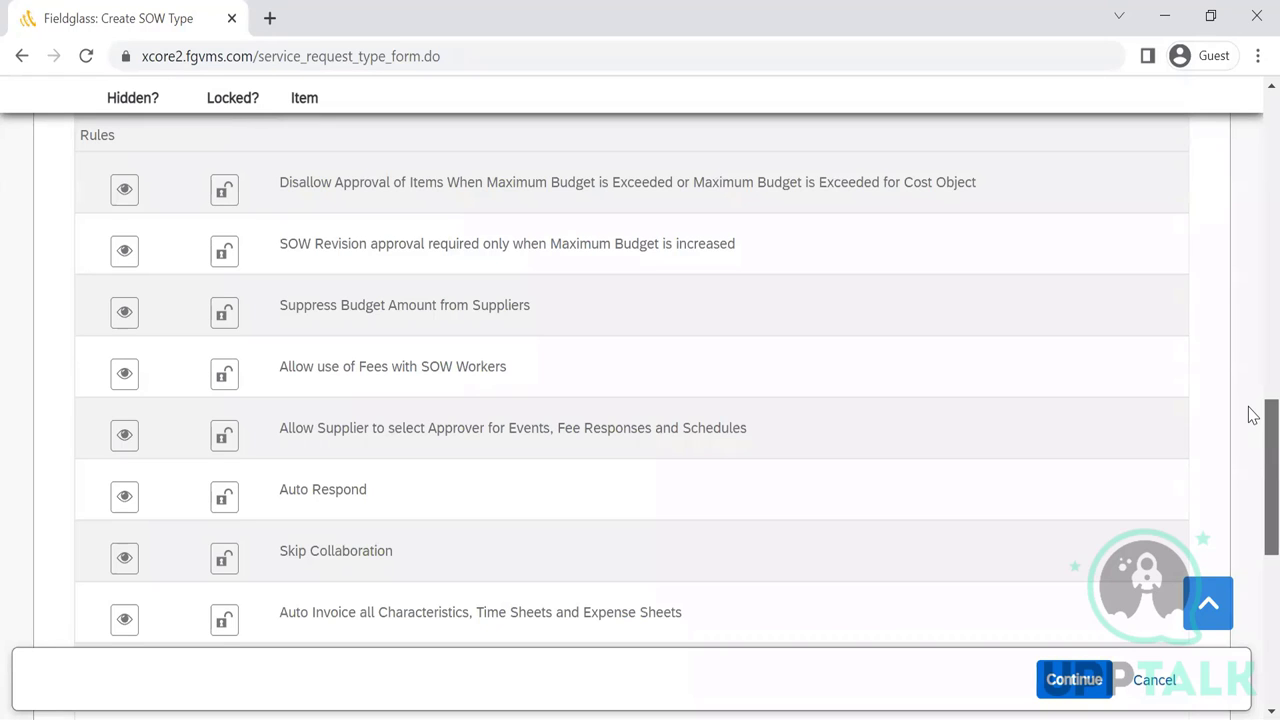
{"action": "scroll", "coordinate": [1253, 412], "scroll_direction": "up", "scroll_amount": 1}
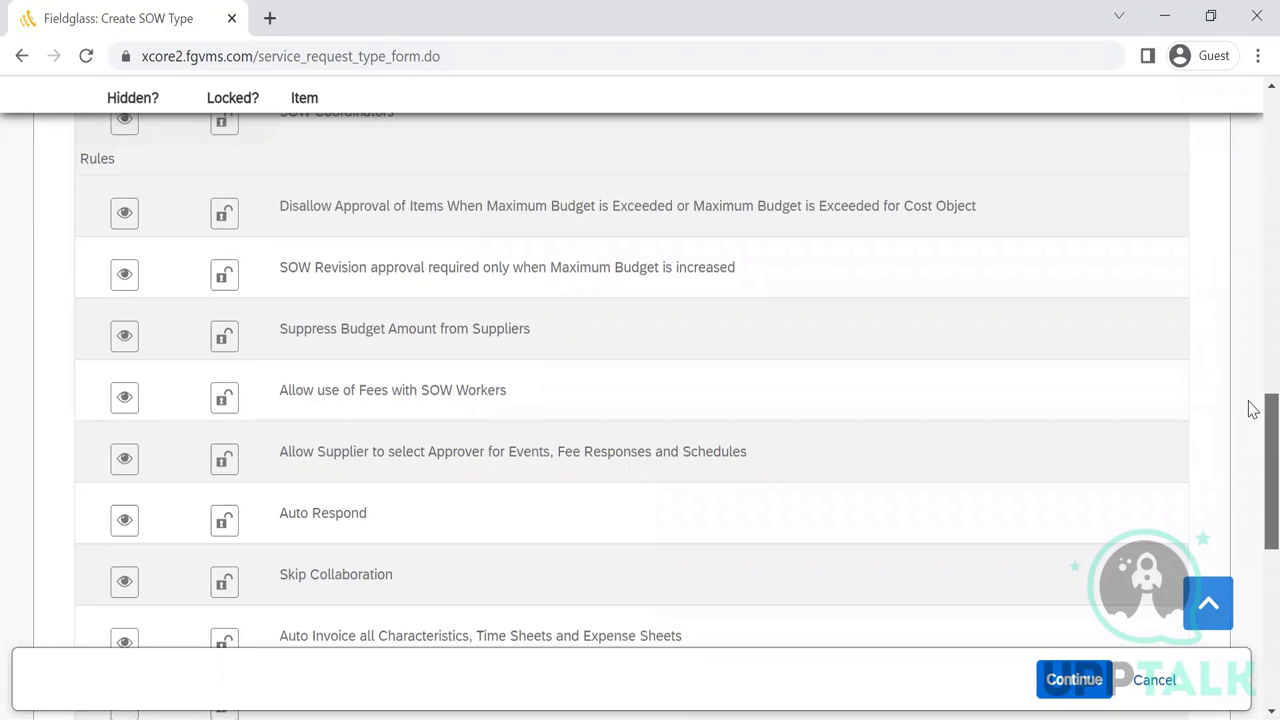
{"action": "scroll", "coordinate": [1253, 410], "scroll_direction": "down", "scroll_amount": 1}
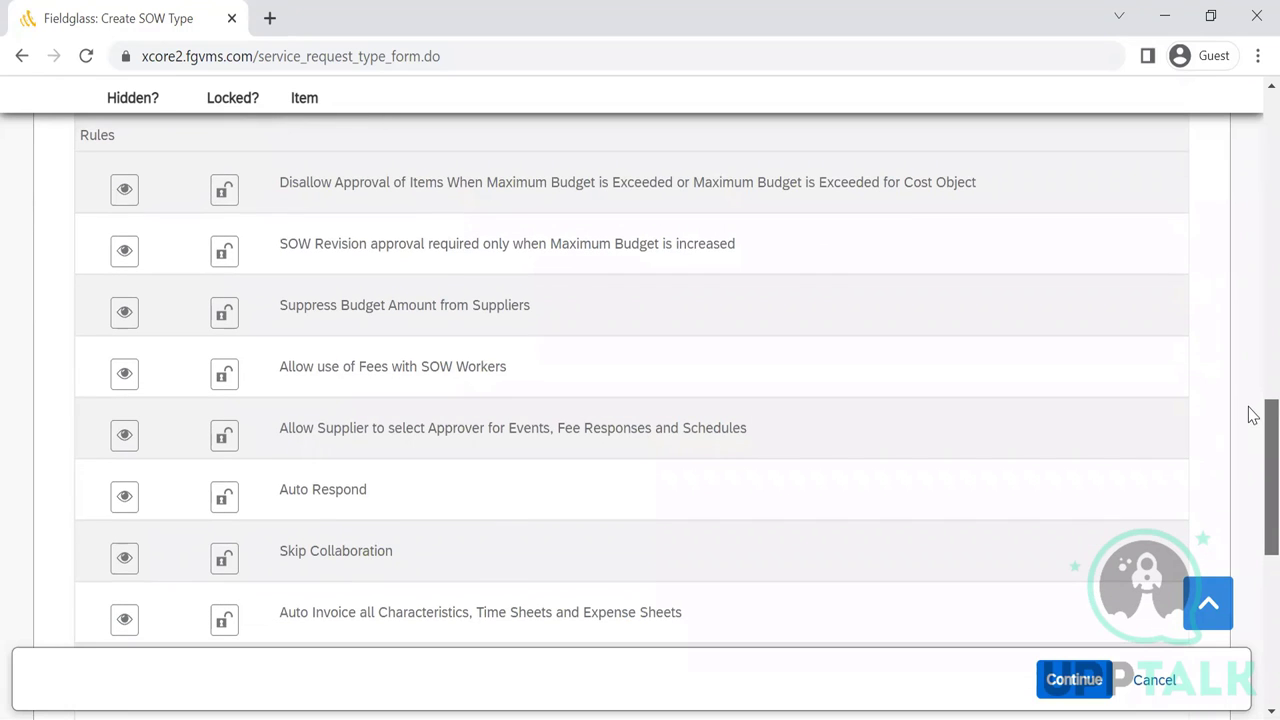
{"action": "scroll", "coordinate": [1253, 414], "scroll_direction": "down", "scroll_amount": 7}
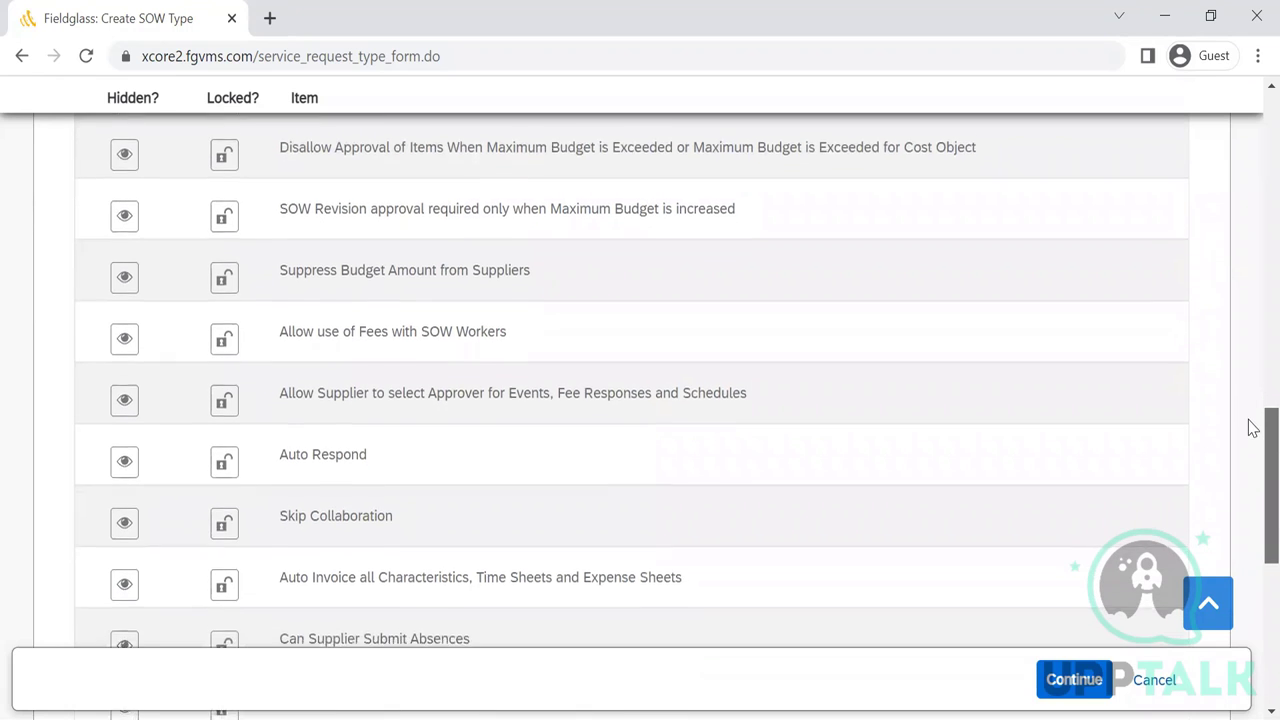
{"action": "scroll", "coordinate": [1253, 500], "scroll_direction": "down", "scroll_amount": 3}
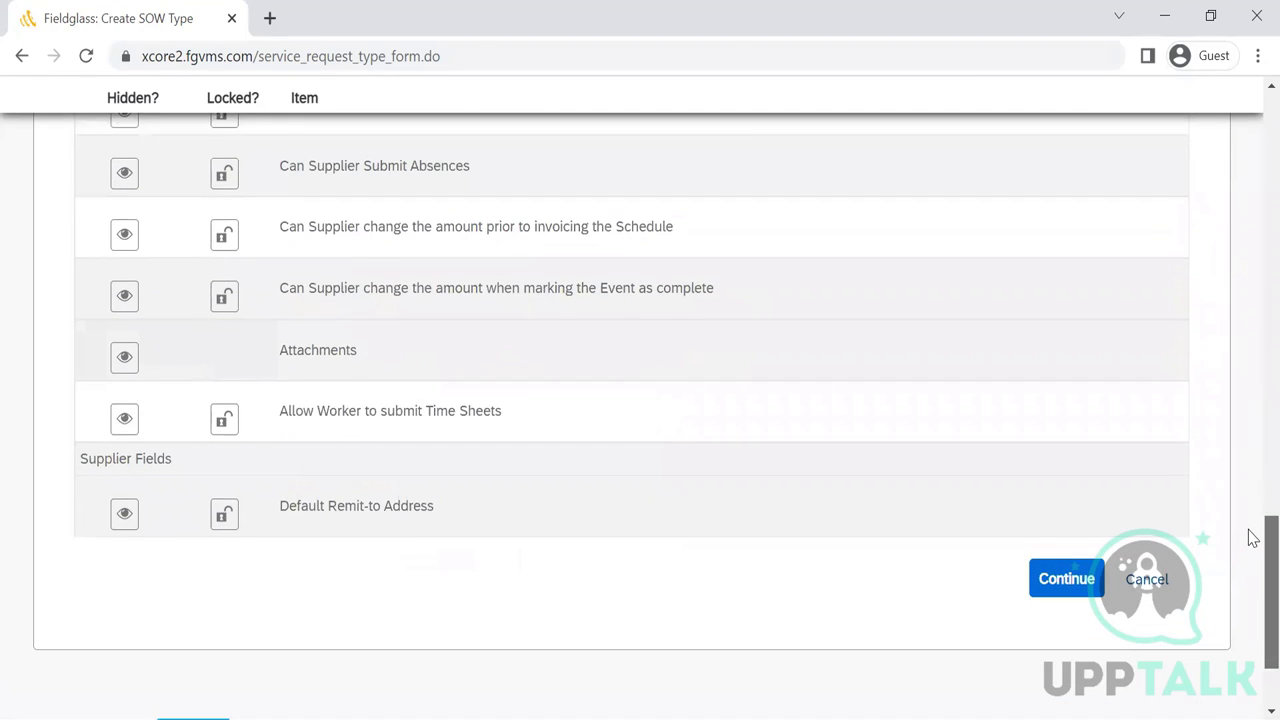
{"action": "scroll", "coordinate": [1253, 538], "scroll_direction": "up", "scroll_amount": 6}
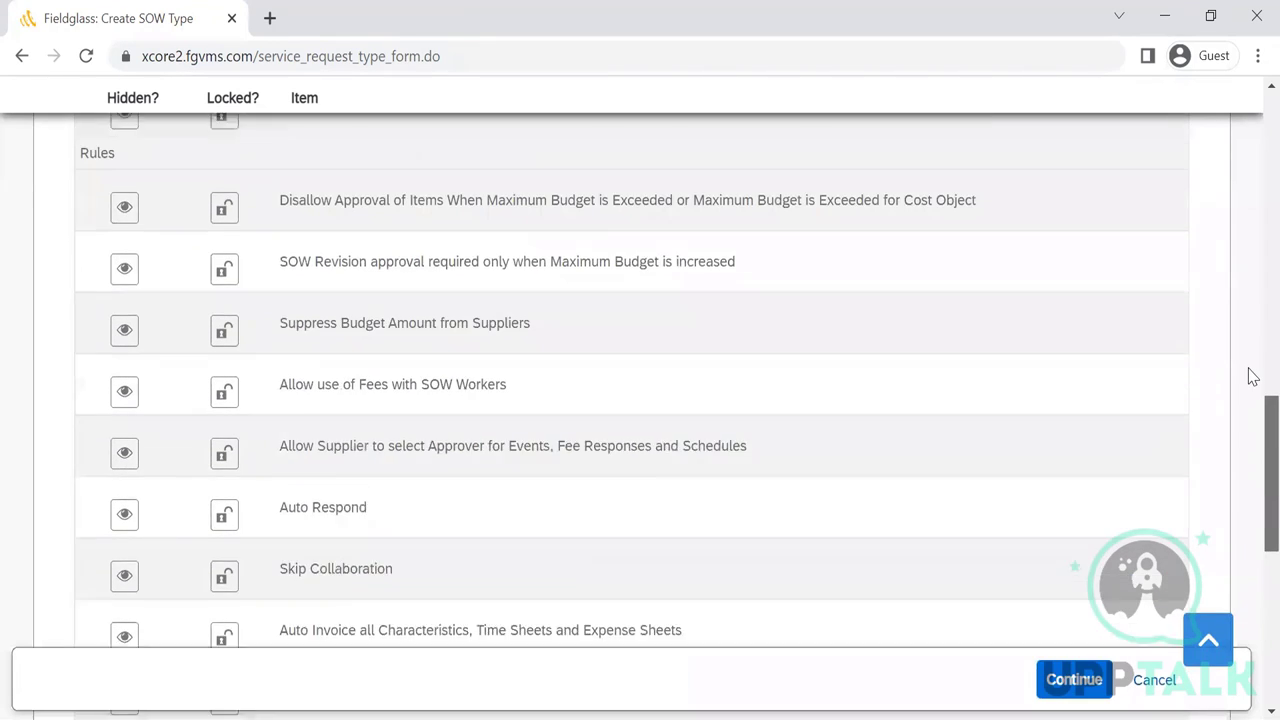
{"action": "scroll", "coordinate": [1253, 385], "scroll_direction": "down", "scroll_amount": 3}
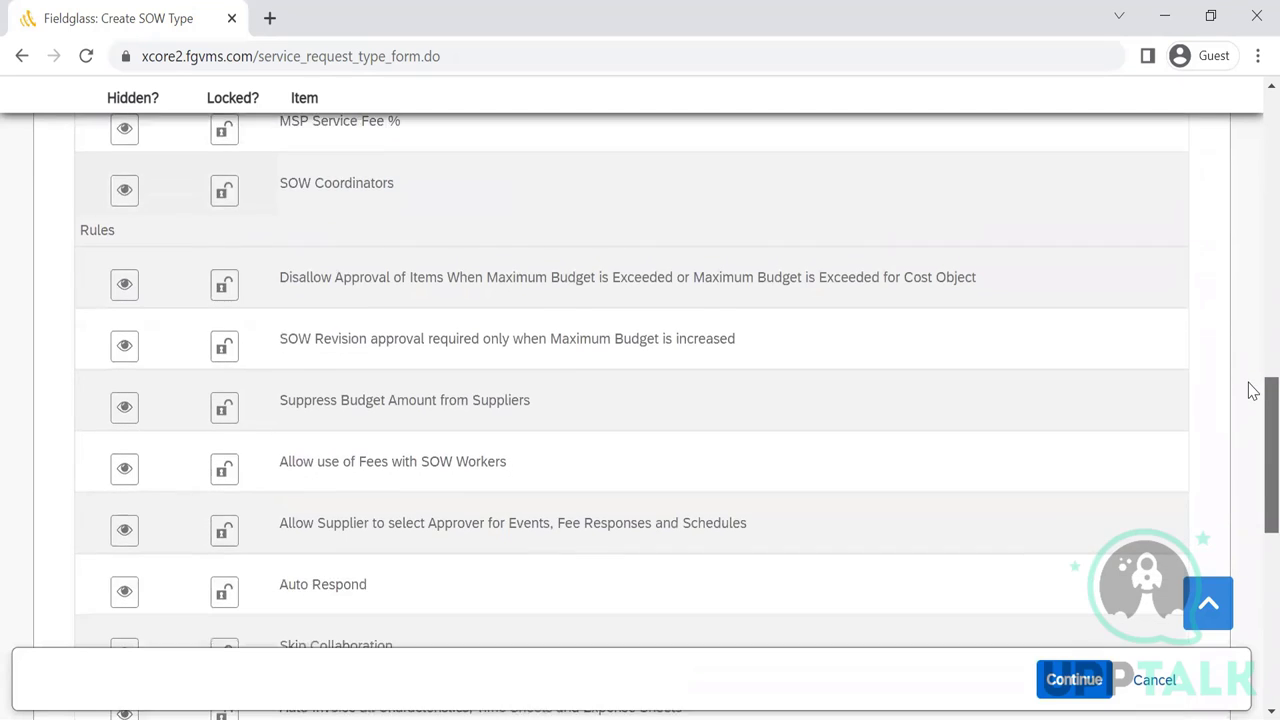
{"action": "scroll", "coordinate": [1253, 406], "scroll_direction": "down", "scroll_amount": 1}
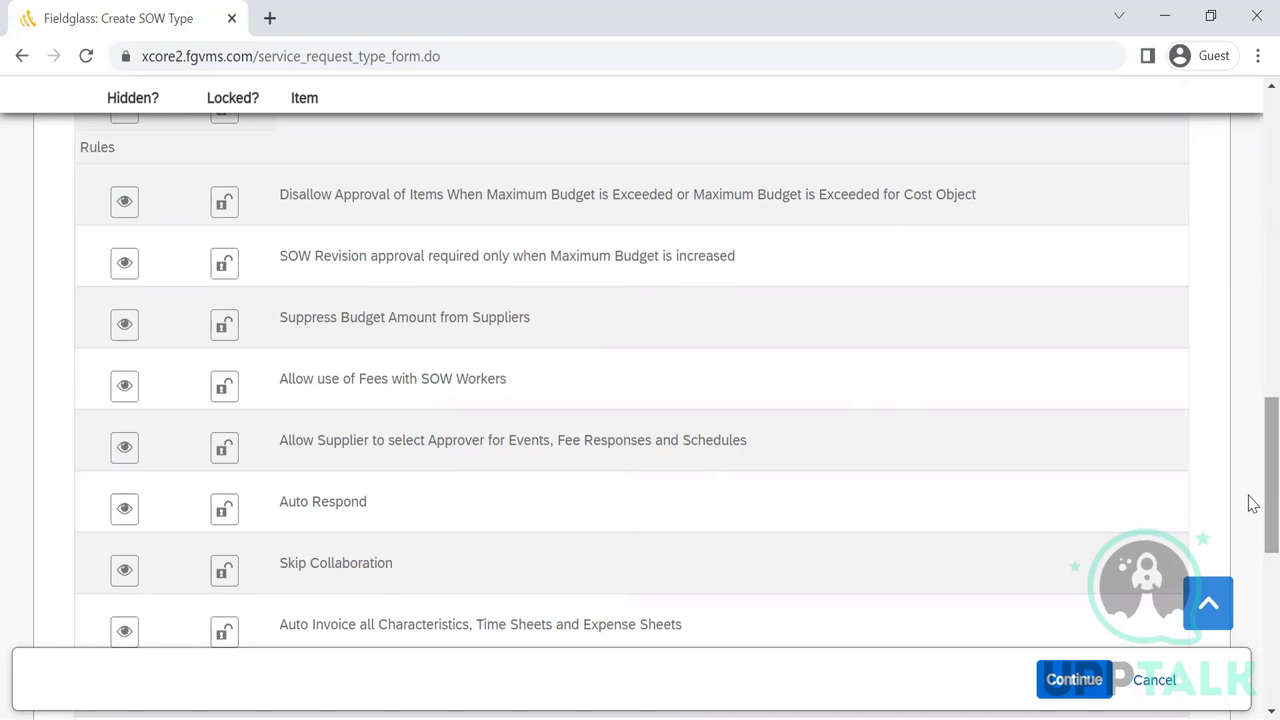
{"action": "scroll", "coordinate": [1252, 460], "scroll_direction": "up", "scroll_amount": 2}
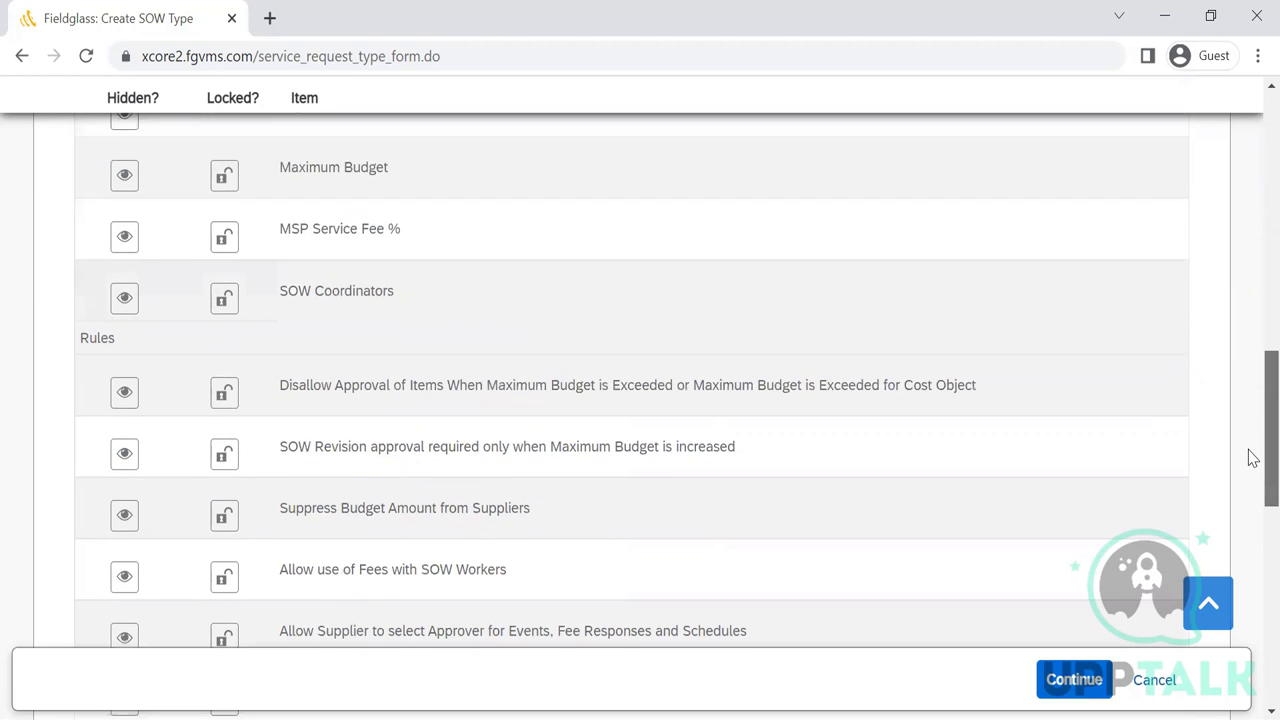
- Toggle the lock on the Disallow Approval rule row
{"action": "left_click_drag", "start_coordinate": [1252, 458], "coordinate": [1250, 594]}
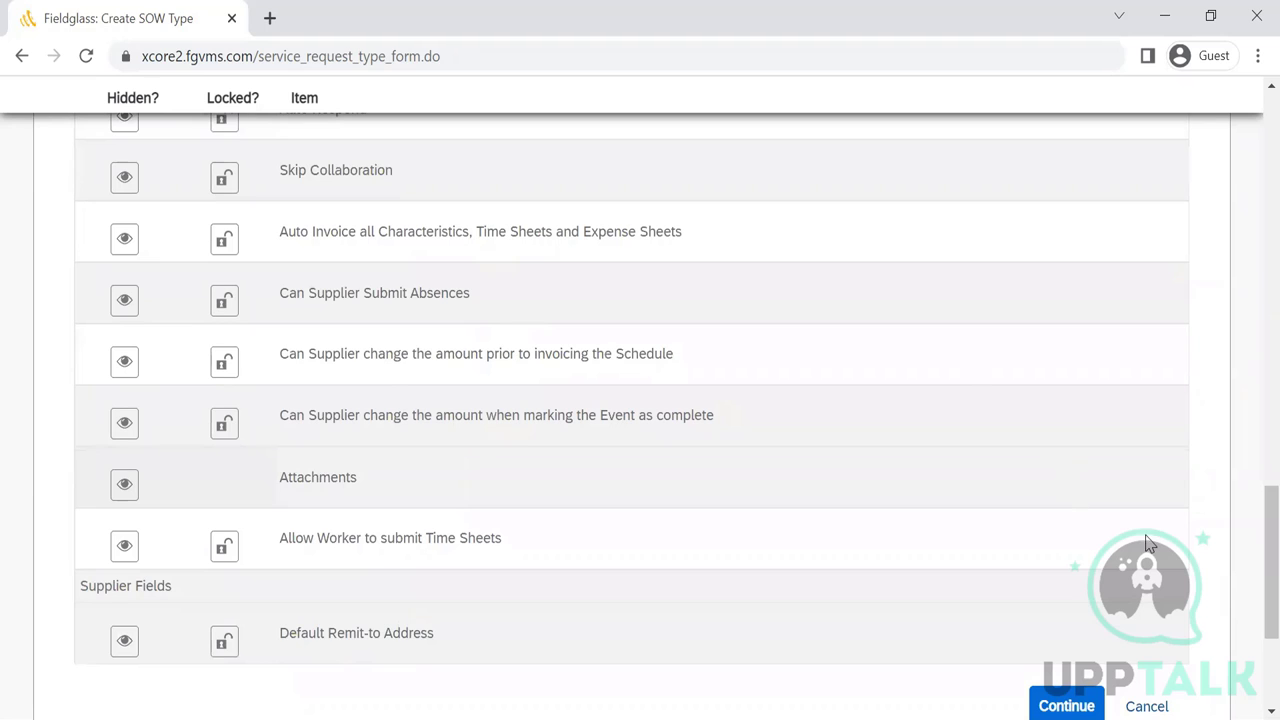
{"action": "left_click_drag", "start_coordinate": [1252, 558], "coordinate": [1252, 422]}
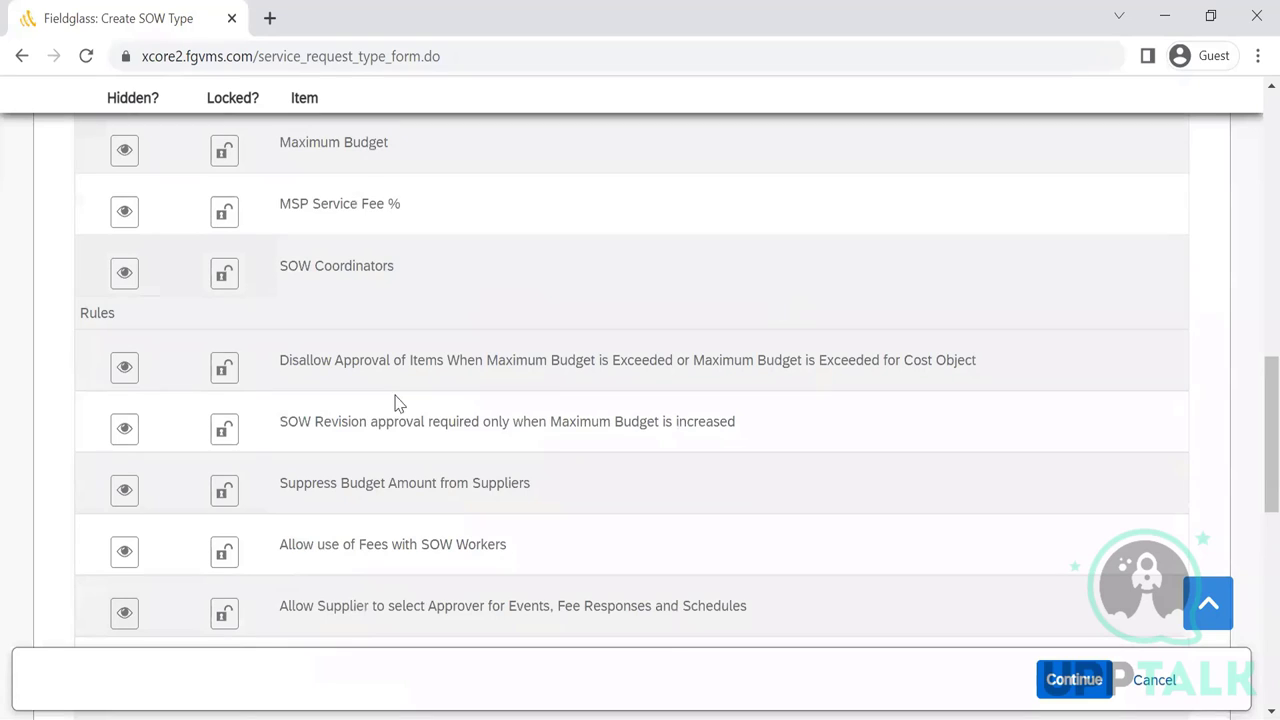
{"action": "left_click", "coordinate": [221, 374]}
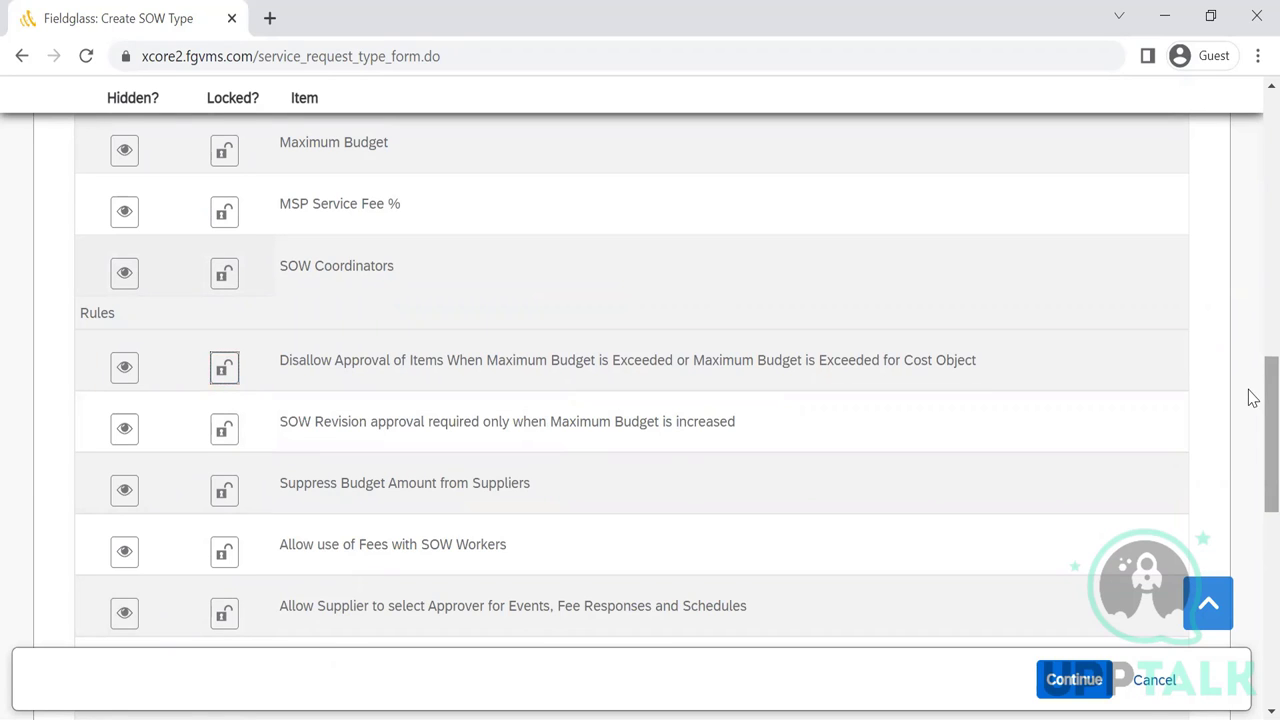
{"action": "left_click_drag", "start_coordinate": [1249, 394], "coordinate": [1252, 565]}
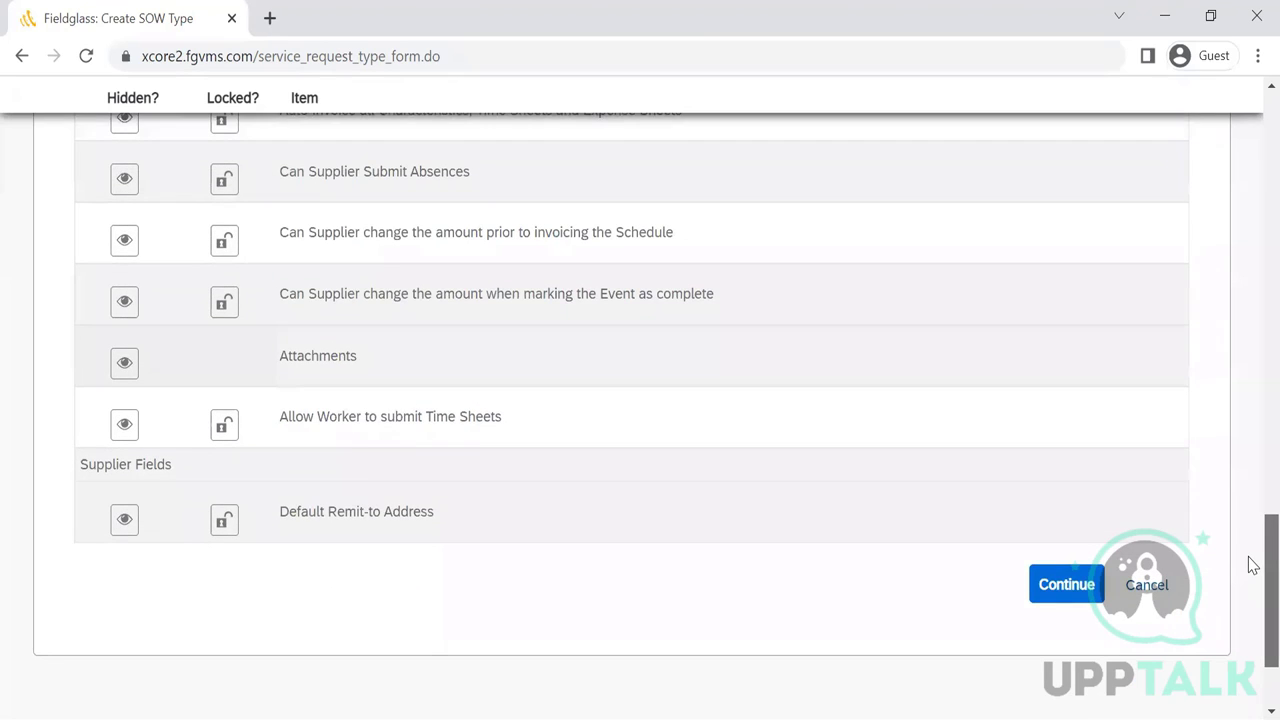
{"action": "left_click_drag", "start_coordinate": [1252, 565], "coordinate": [1249, 477]}
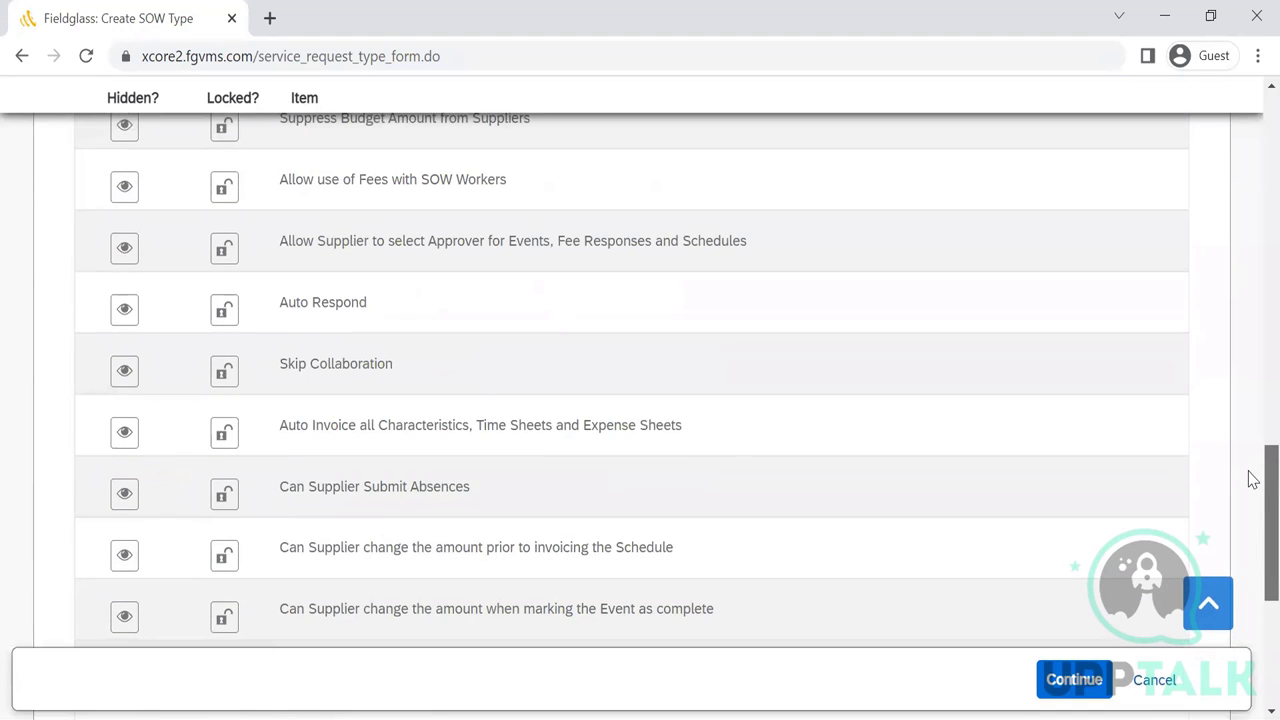
{"action": "left_click_drag", "start_coordinate": [1252, 480], "coordinate": [1250, 605]}
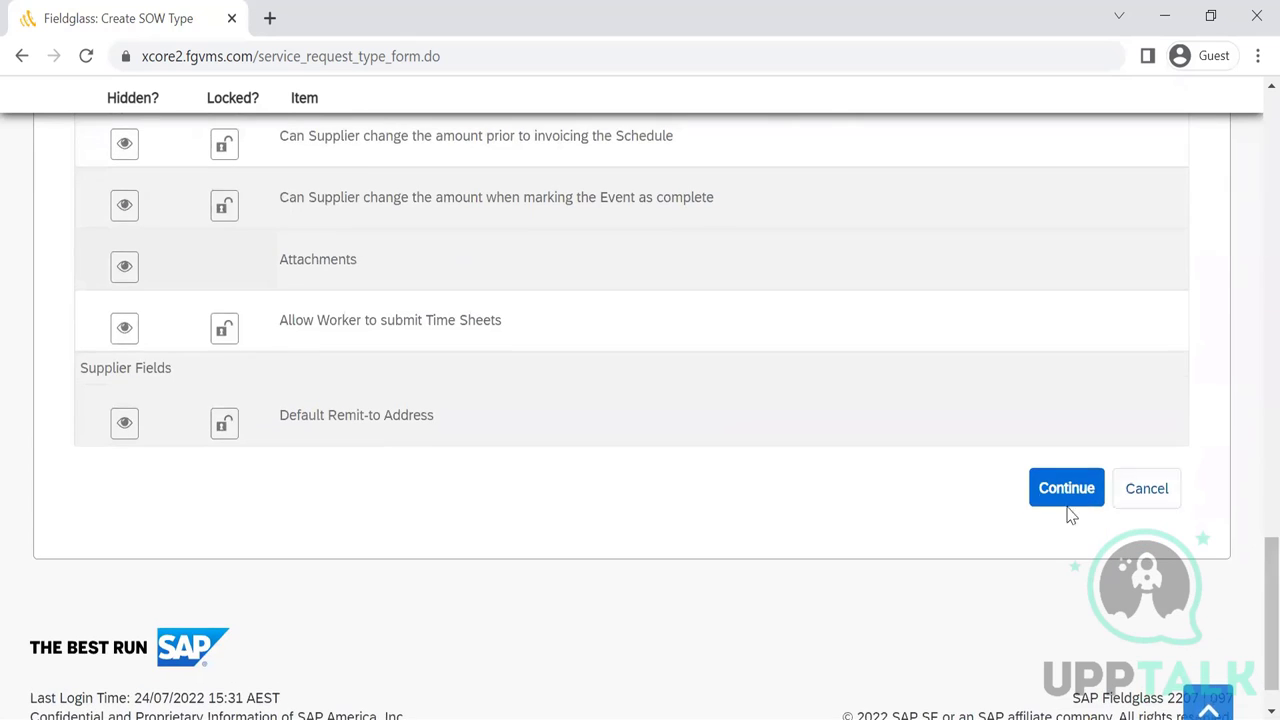
- Attempt to continue; the save is refused because Name is locked with Creator-defined SOW Name
{"action": "left_click", "coordinate": [1066, 500]}
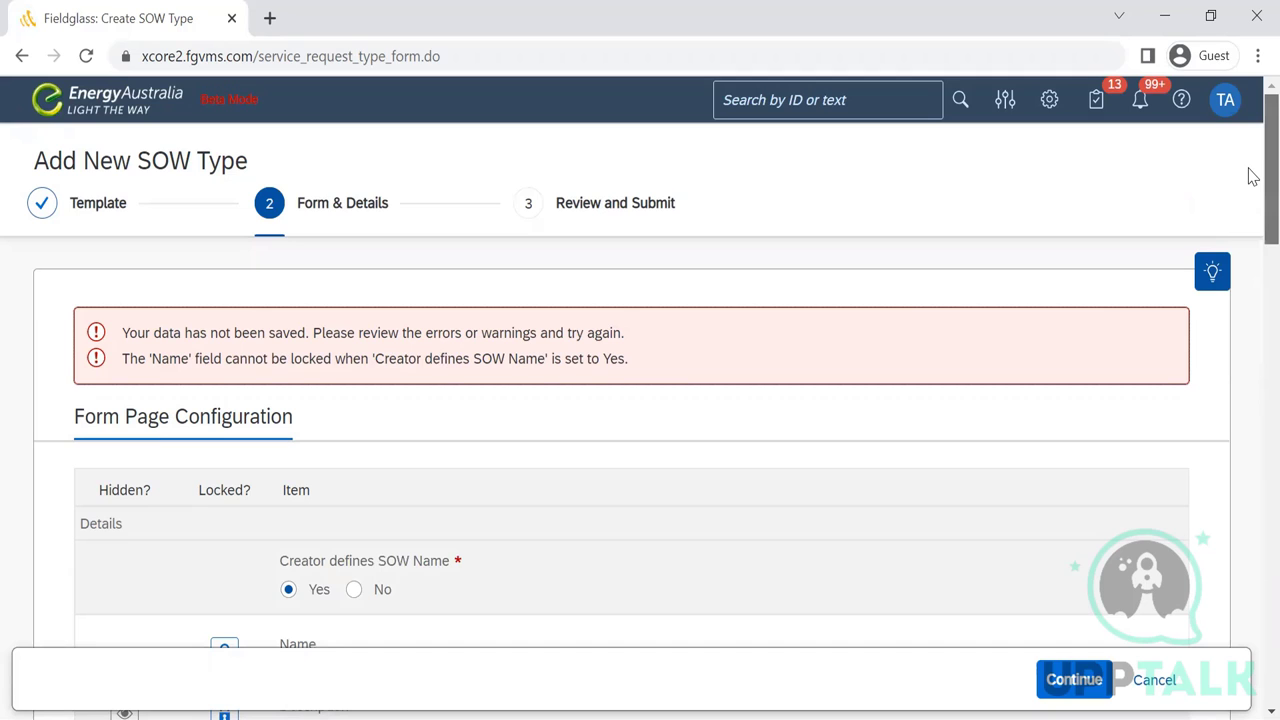
{"action": "scroll", "coordinate": [1253, 177], "scroll_direction": "down", "scroll_amount": 2}
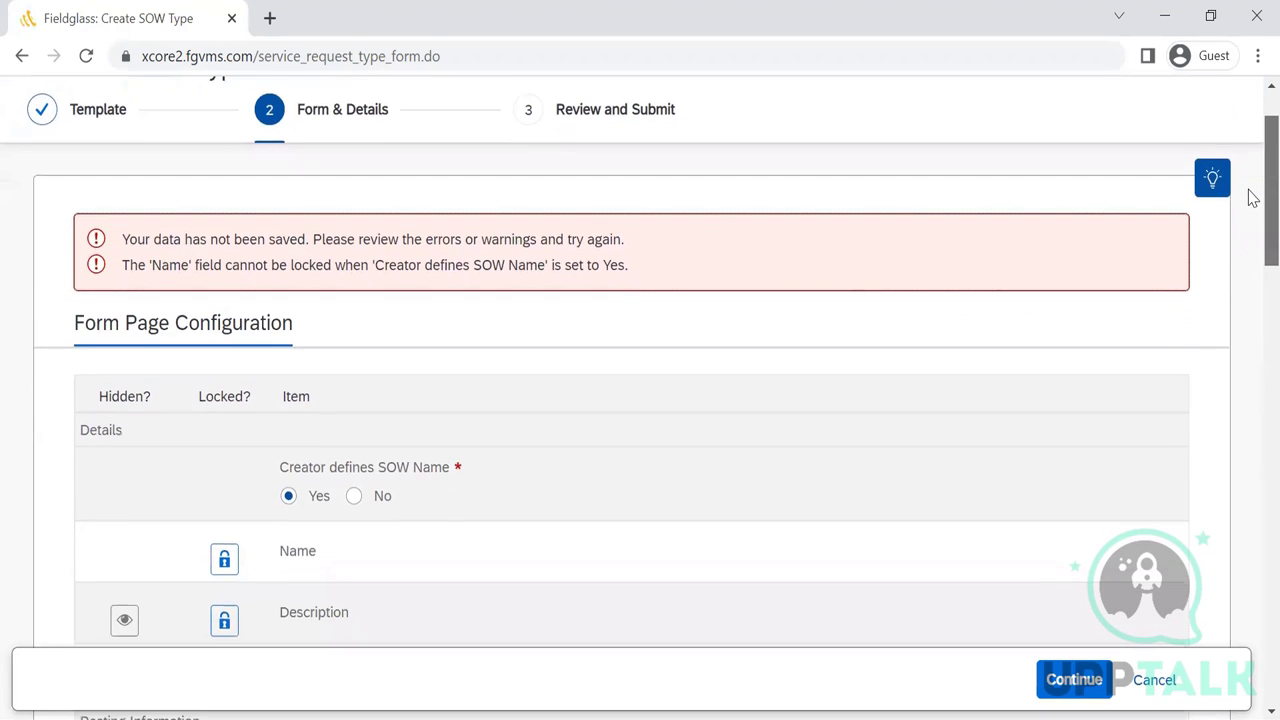
{"action": "scroll", "coordinate": [1253, 200], "scroll_direction": "down", "scroll_amount": 3}
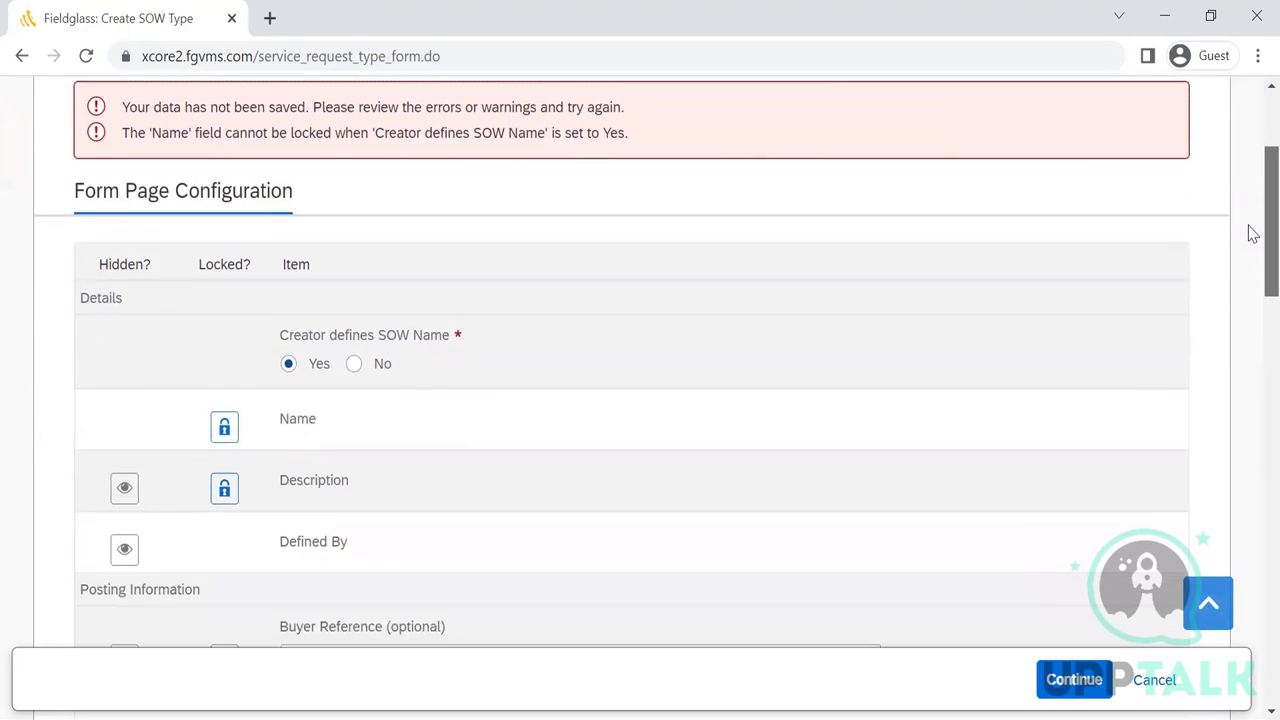
{"action": "scroll", "coordinate": [1249, 240], "scroll_direction": "down", "scroll_amount": 1}
- Find the Name row and unlock it on the template
{"action": "scroll", "coordinate": [1249, 209], "scroll_direction": "up", "scroll_amount": 3}
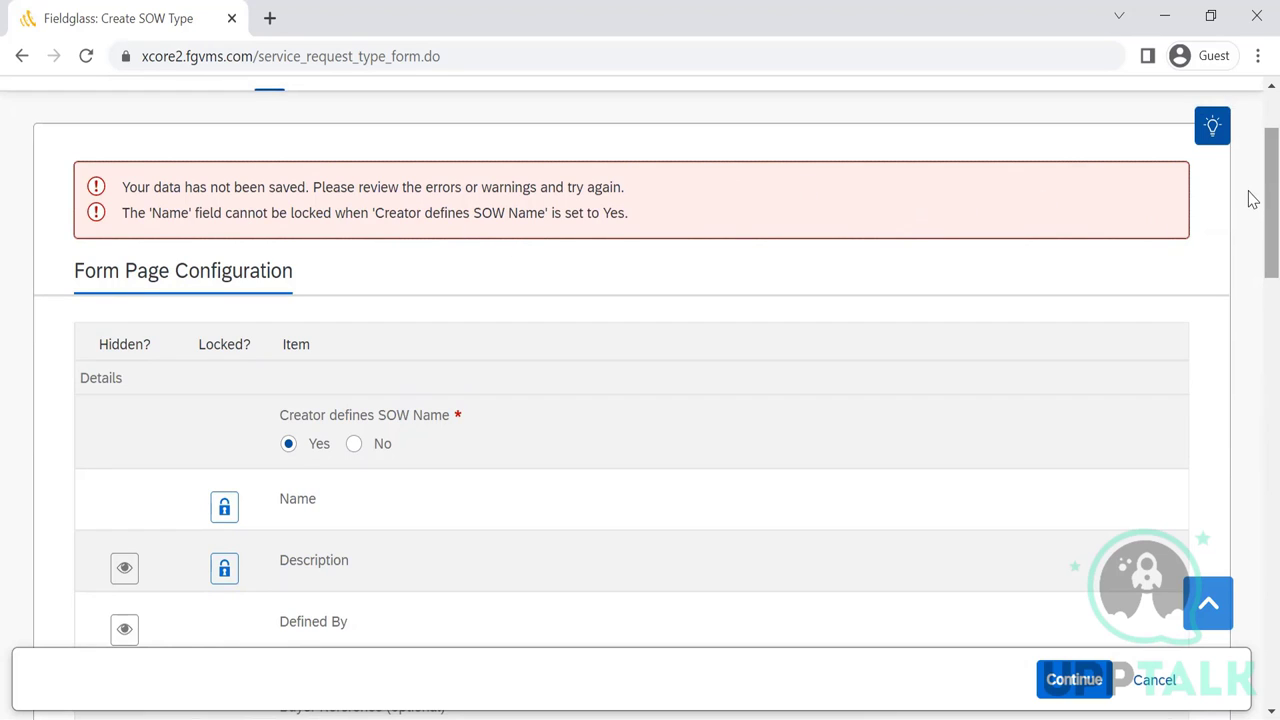
{"action": "scroll", "coordinate": [1253, 199], "scroll_direction": "down", "scroll_amount": 1}
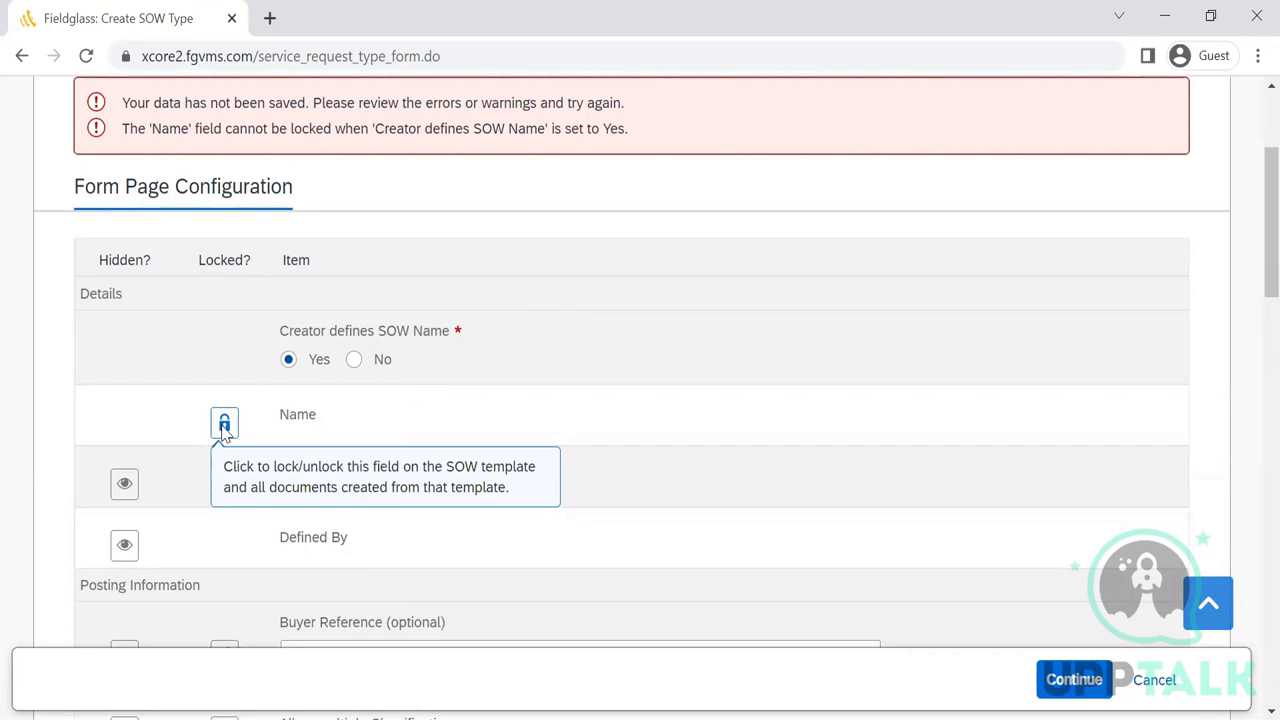
{"action": "left_click", "coordinate": [224, 425]}
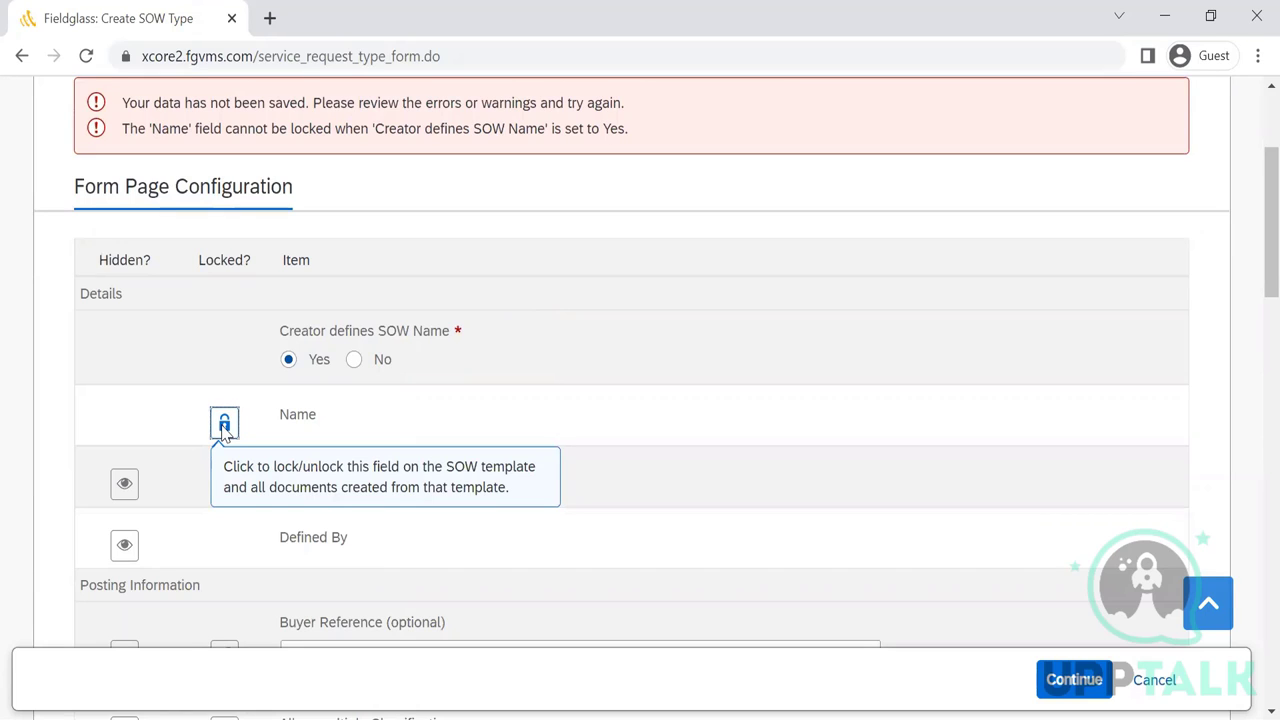
{"action": "left_click", "coordinate": [224, 425]}
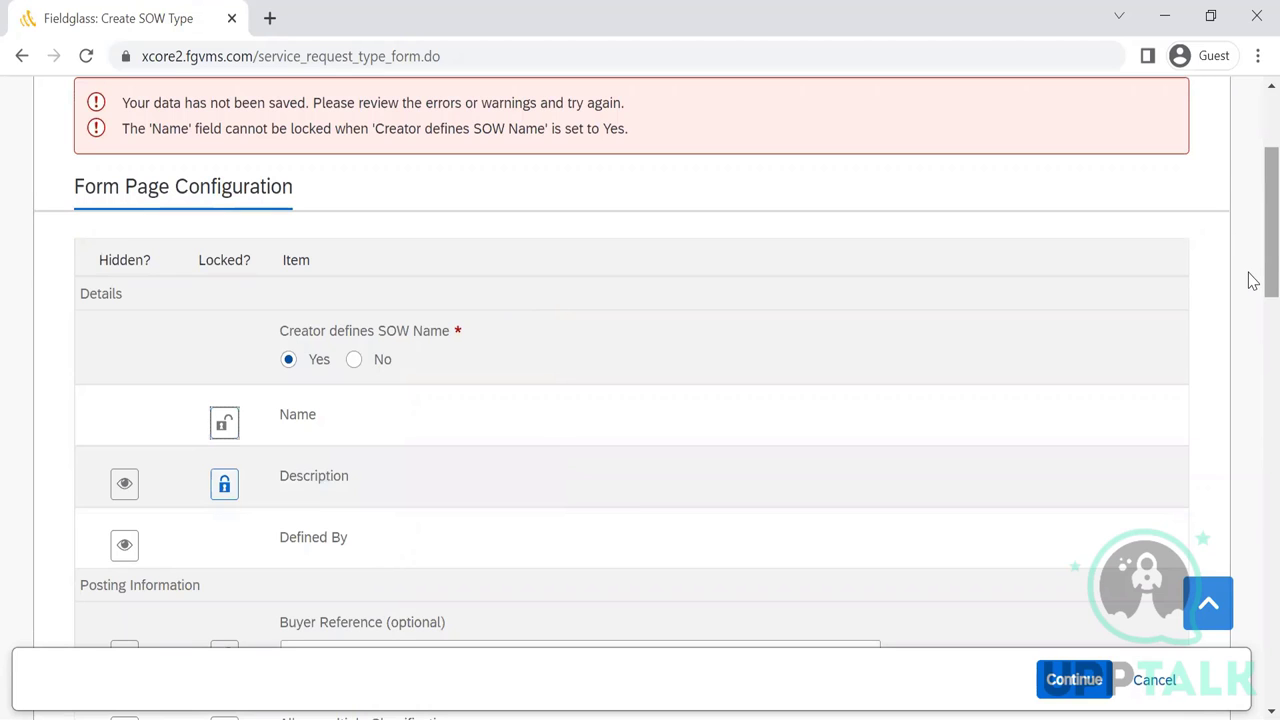
- Scroll through the form field list, checking Description is unlocked
{"action": "scroll", "coordinate": [1253, 300], "scroll_direction": "down", "scroll_amount": 3}
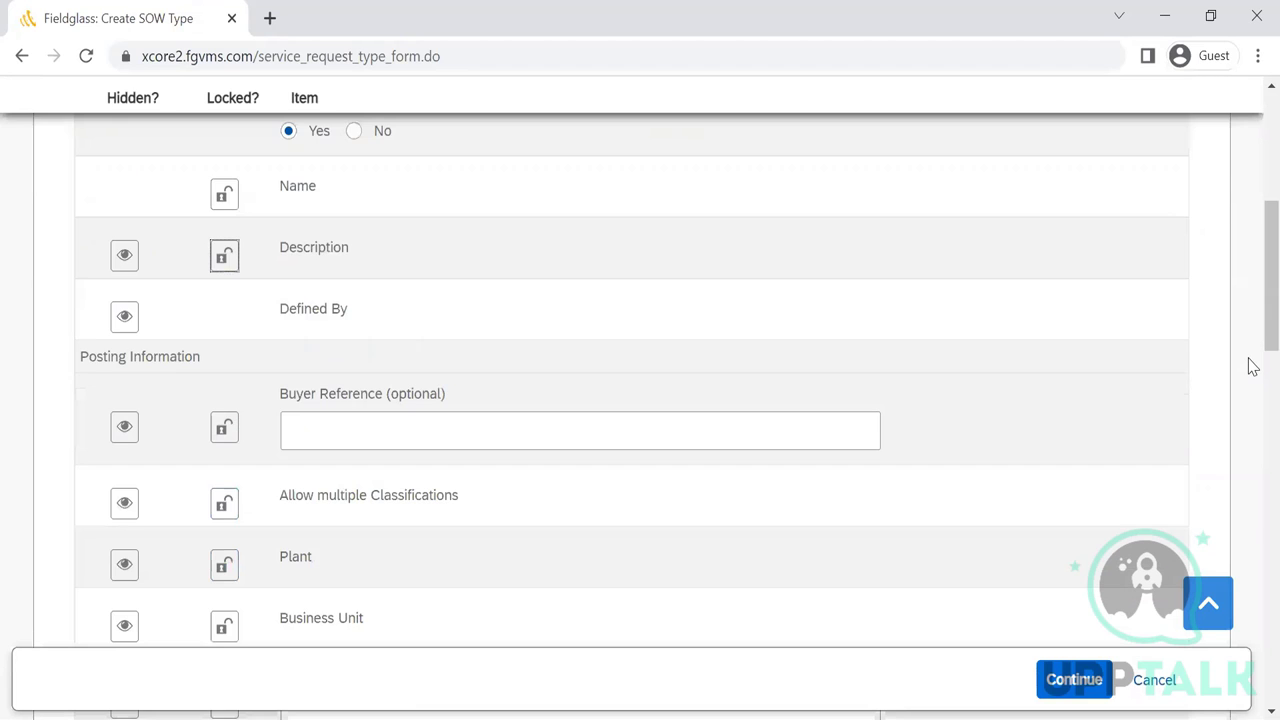
{"action": "scroll", "coordinate": [1253, 403], "scroll_direction": "down", "scroll_amount": 3}
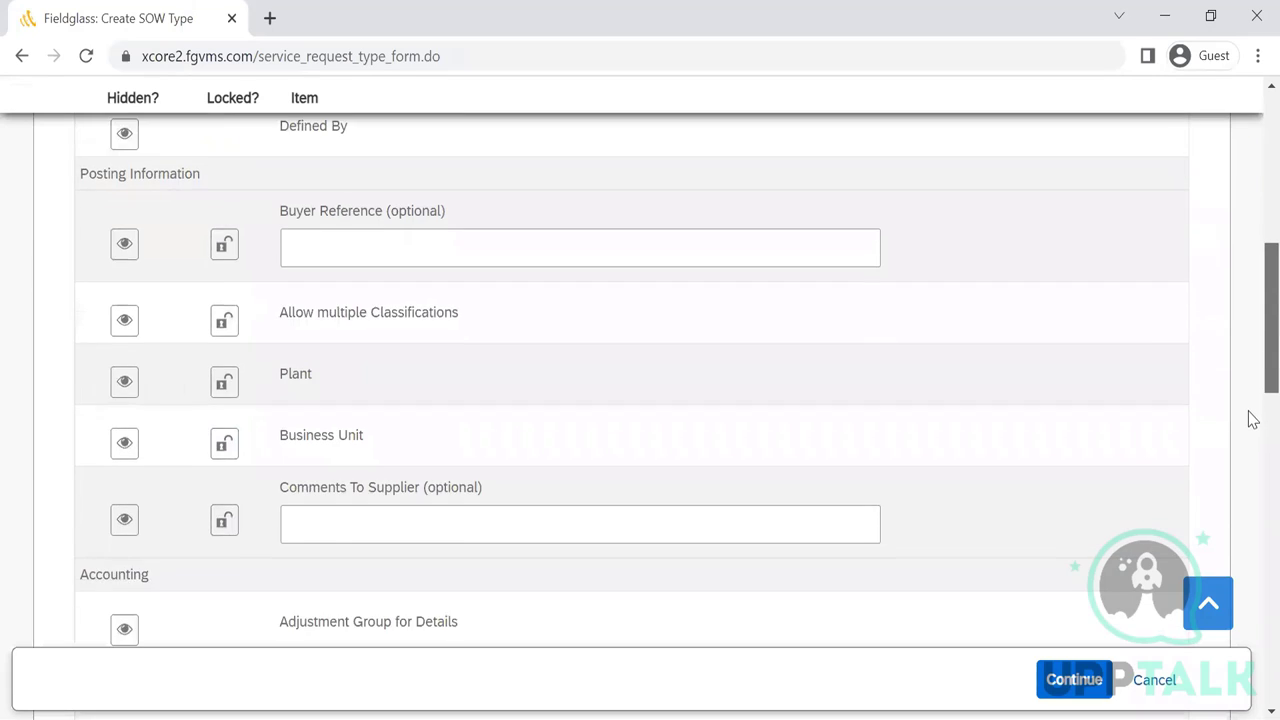
{"action": "scroll", "coordinate": [1253, 461], "scroll_direction": "down", "scroll_amount": 1}
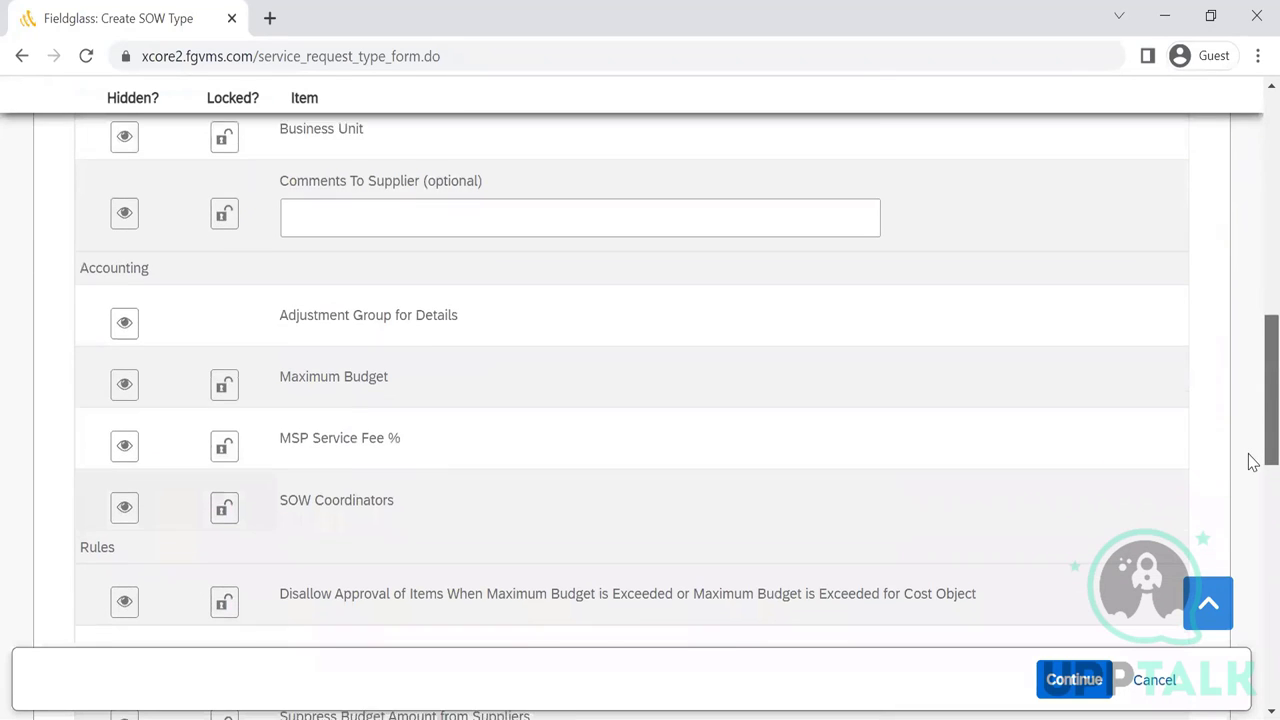
{"action": "scroll", "coordinate": [1253, 465], "scroll_direction": "down", "scroll_amount": 1}
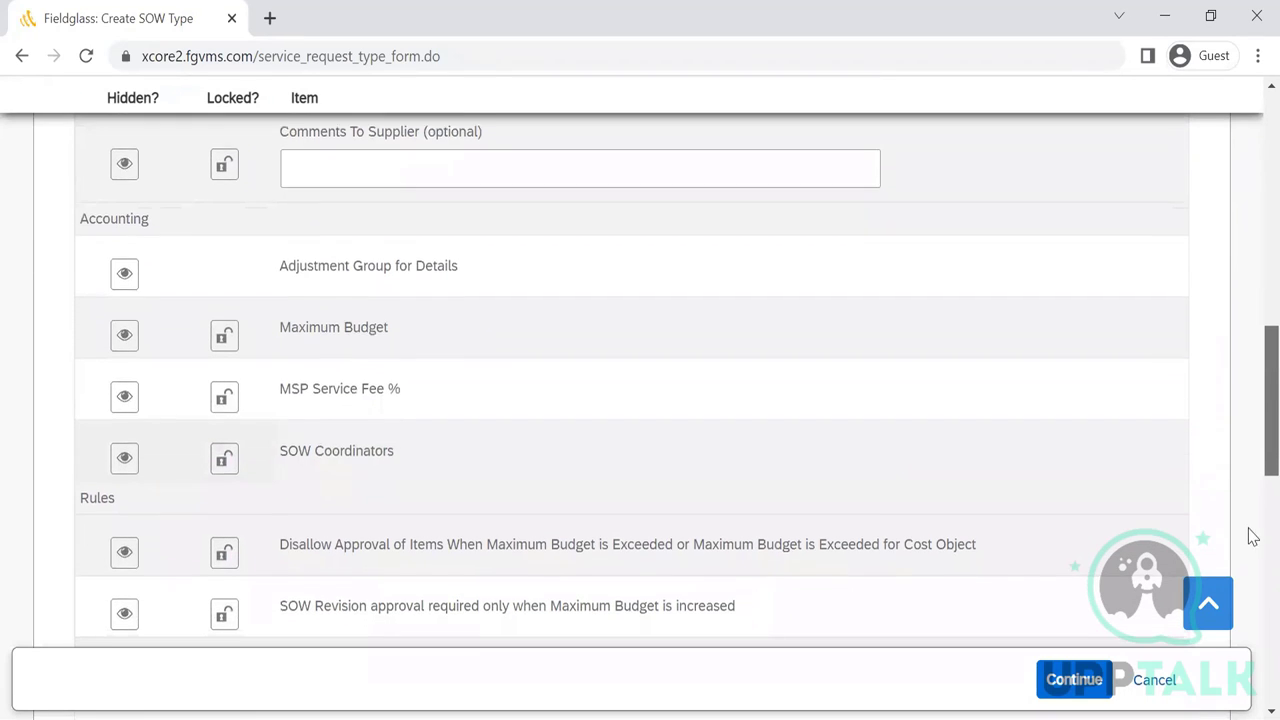
{"action": "scroll", "coordinate": [1250, 535], "scroll_direction": "down", "scroll_amount": 1}
{"action": "scroll", "coordinate": [1253, 547], "scroll_direction": "down", "scroll_amount": 6}
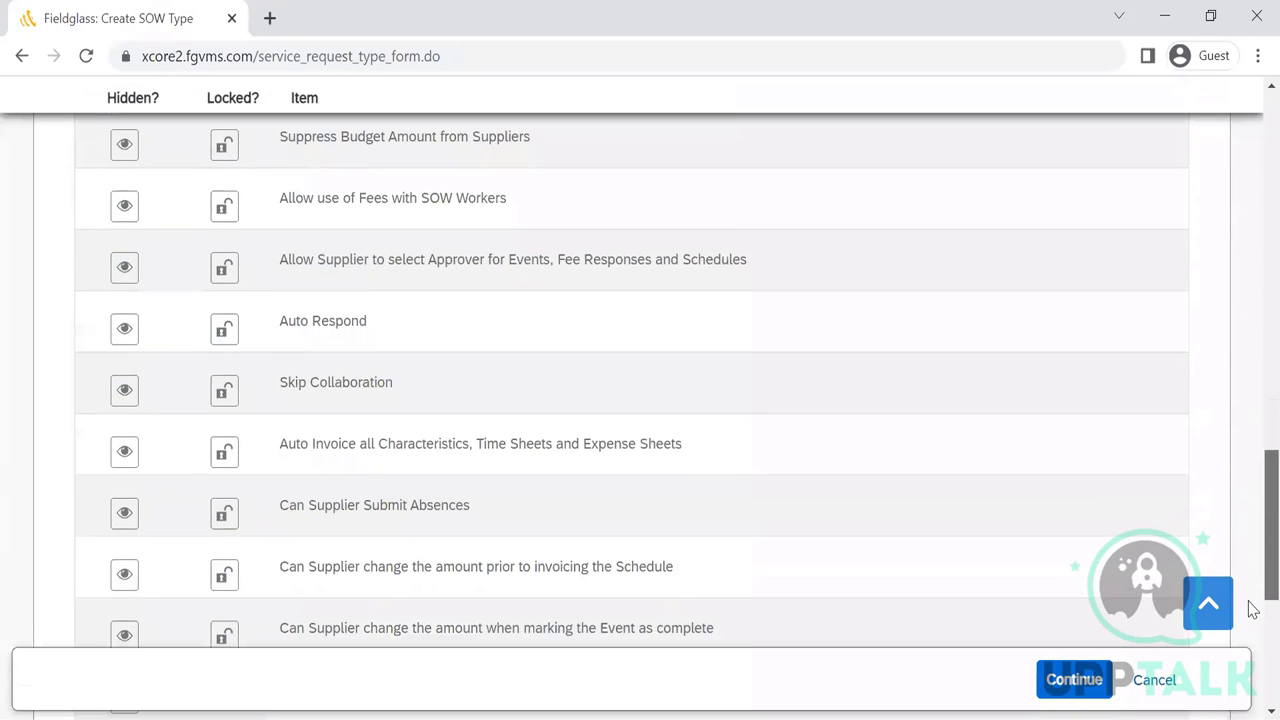
{"action": "scroll", "coordinate": [1253, 686], "scroll_direction": "down", "scroll_amount": 3}
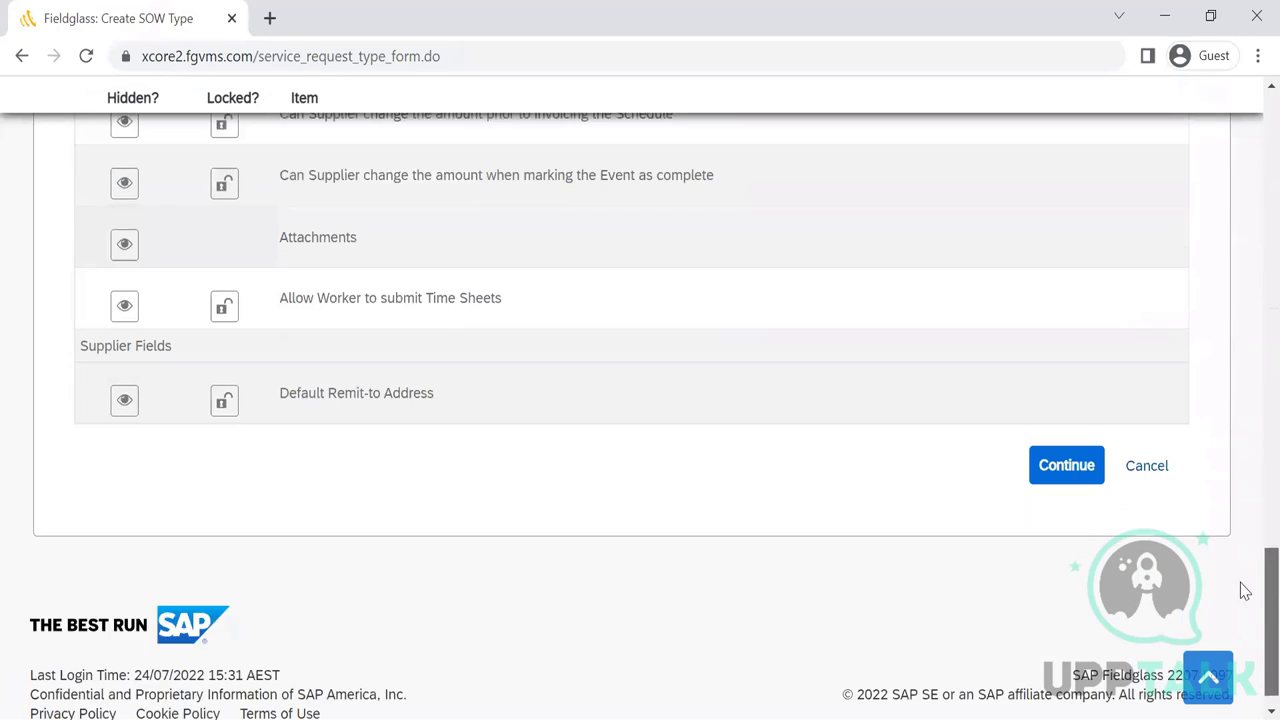
{"action": "scroll", "coordinate": [1214, 309], "scroll_direction": "up", "scroll_amount": 15}
{"action": "scroll", "coordinate": [1246, 289], "scroll_direction": "up", "scroll_amount": 5}
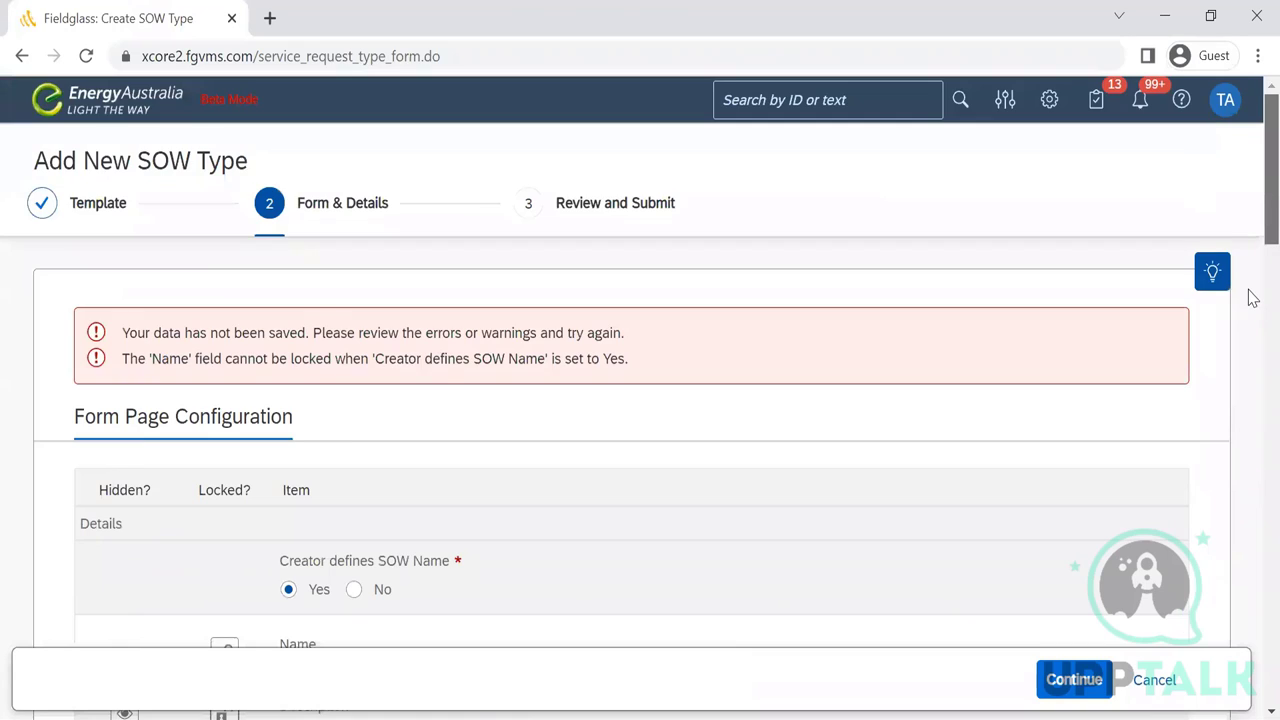
{"action": "scroll", "coordinate": [1249, 309], "scroll_direction": "down", "scroll_amount": 5}
{"action": "scroll", "coordinate": [1251, 437], "scroll_direction": "down", "scroll_amount": 5}
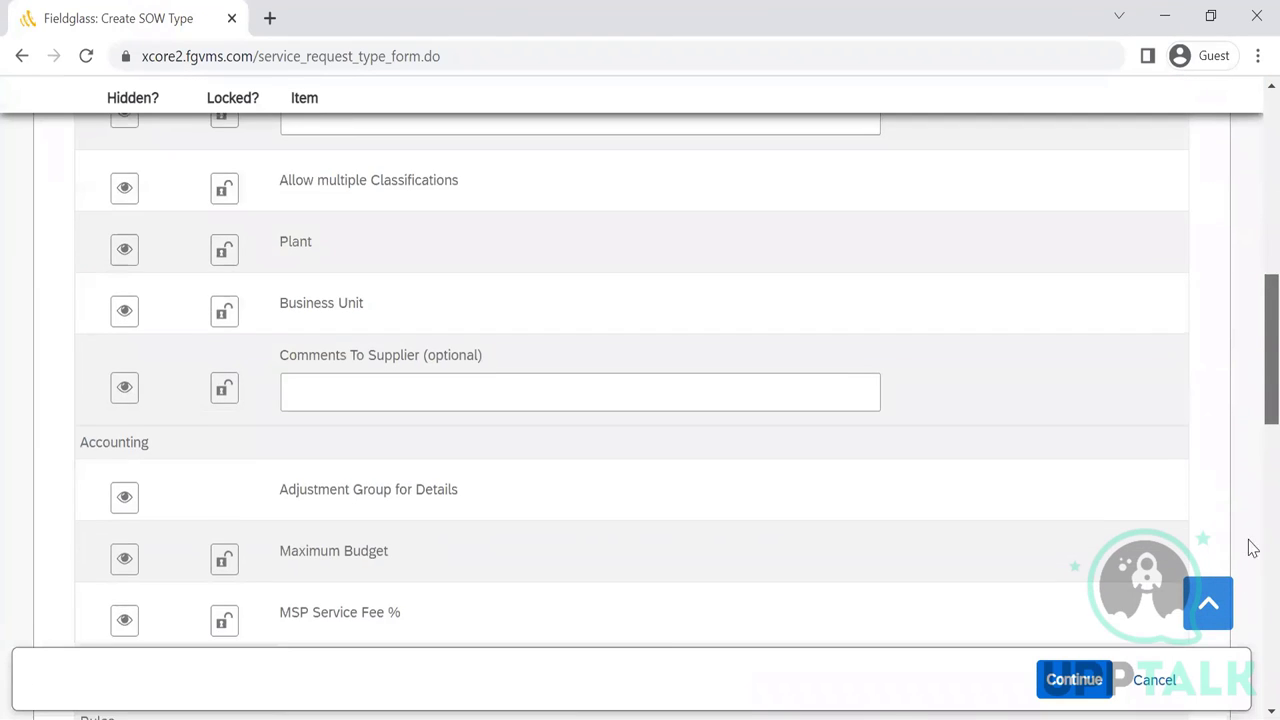
{"action": "scroll", "coordinate": [1249, 549], "scroll_direction": "down", "scroll_amount": 10}
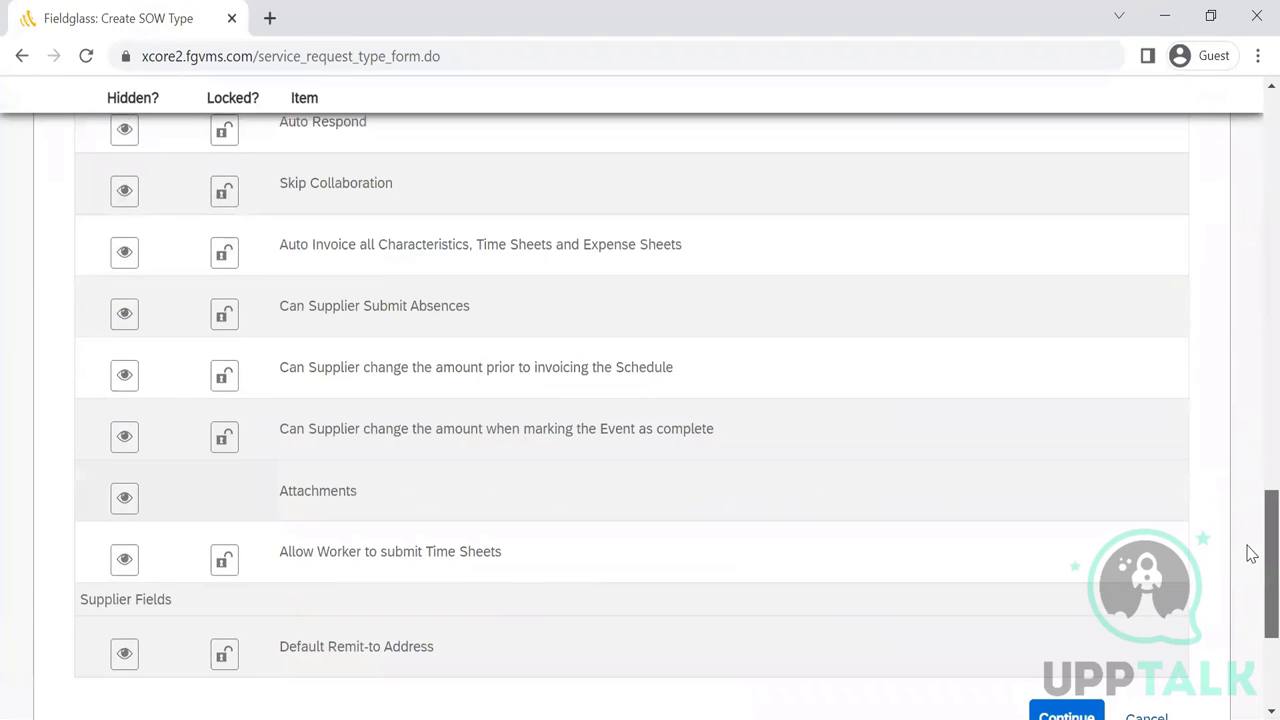
{"action": "scroll", "coordinate": [1202, 277], "scroll_direction": "up", "scroll_amount": 8}
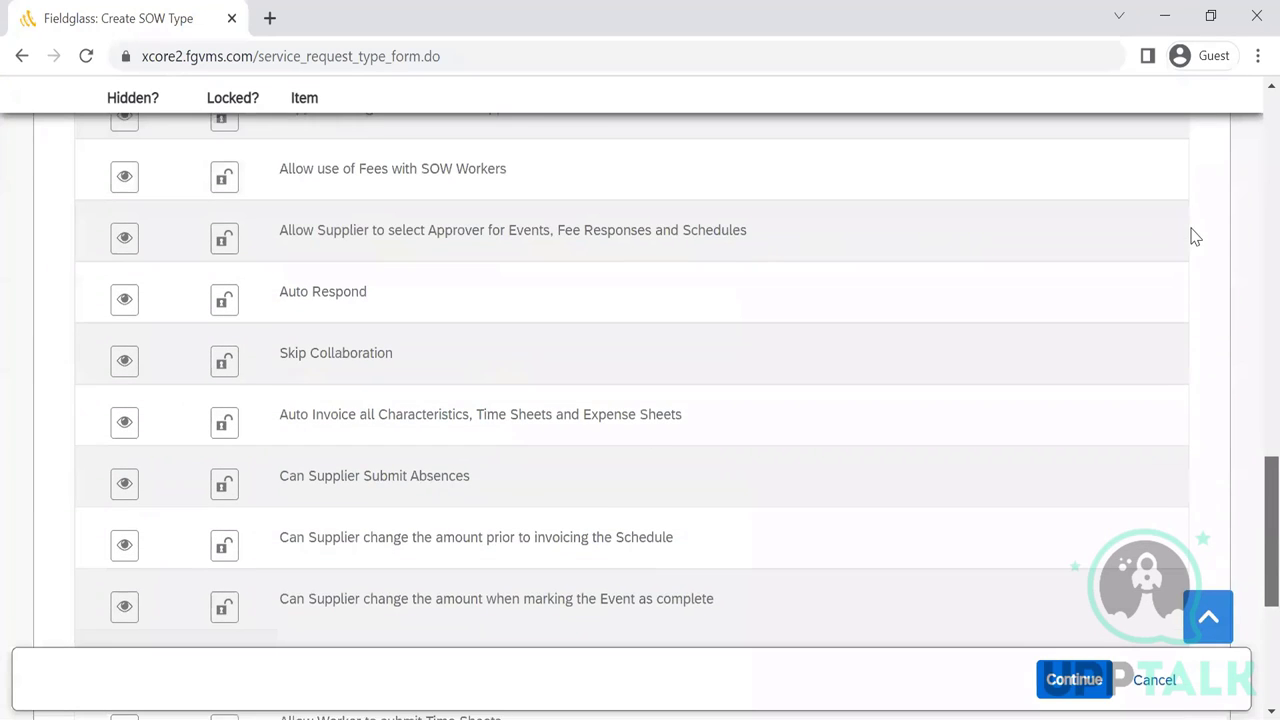
{"action": "scroll", "coordinate": [1246, 338], "scroll_direction": "up", "scroll_amount": 9}
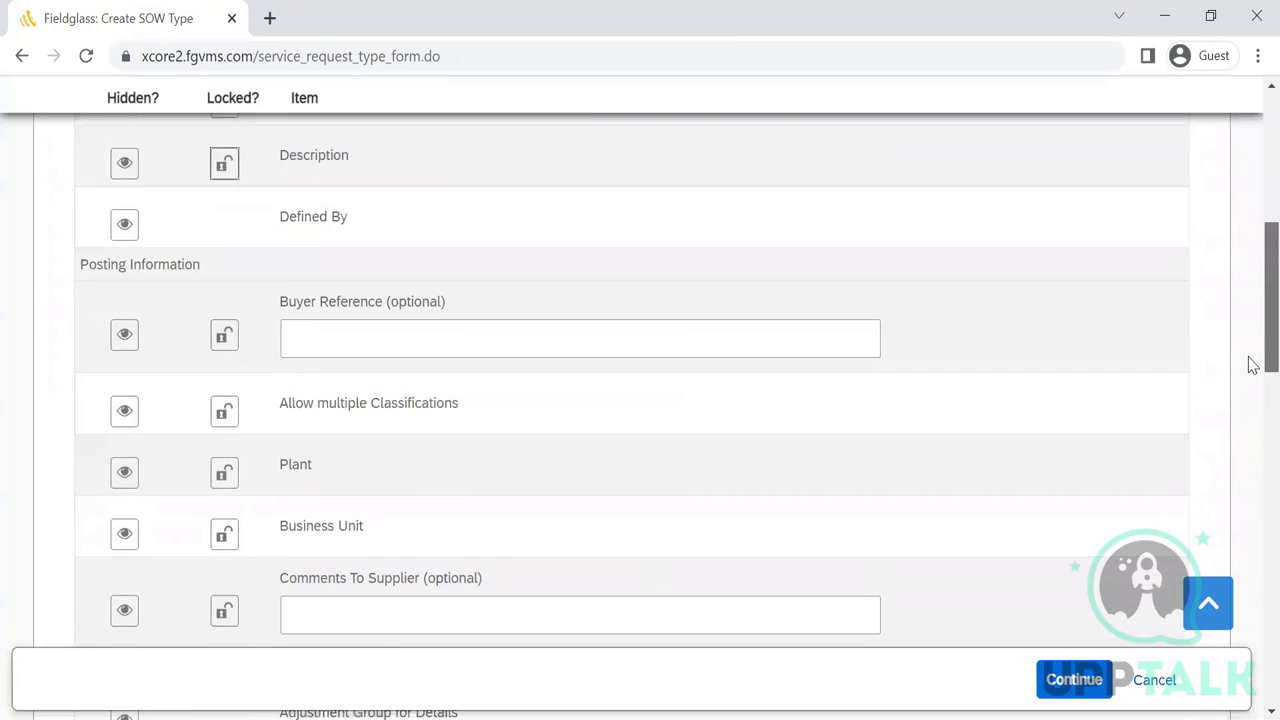
{"action": "scroll", "coordinate": [1250, 400], "scroll_direction": "down", "scroll_amount": 4}
{"action": "scroll", "coordinate": [1250, 440], "scroll_direction": "down", "scroll_amount": 5}
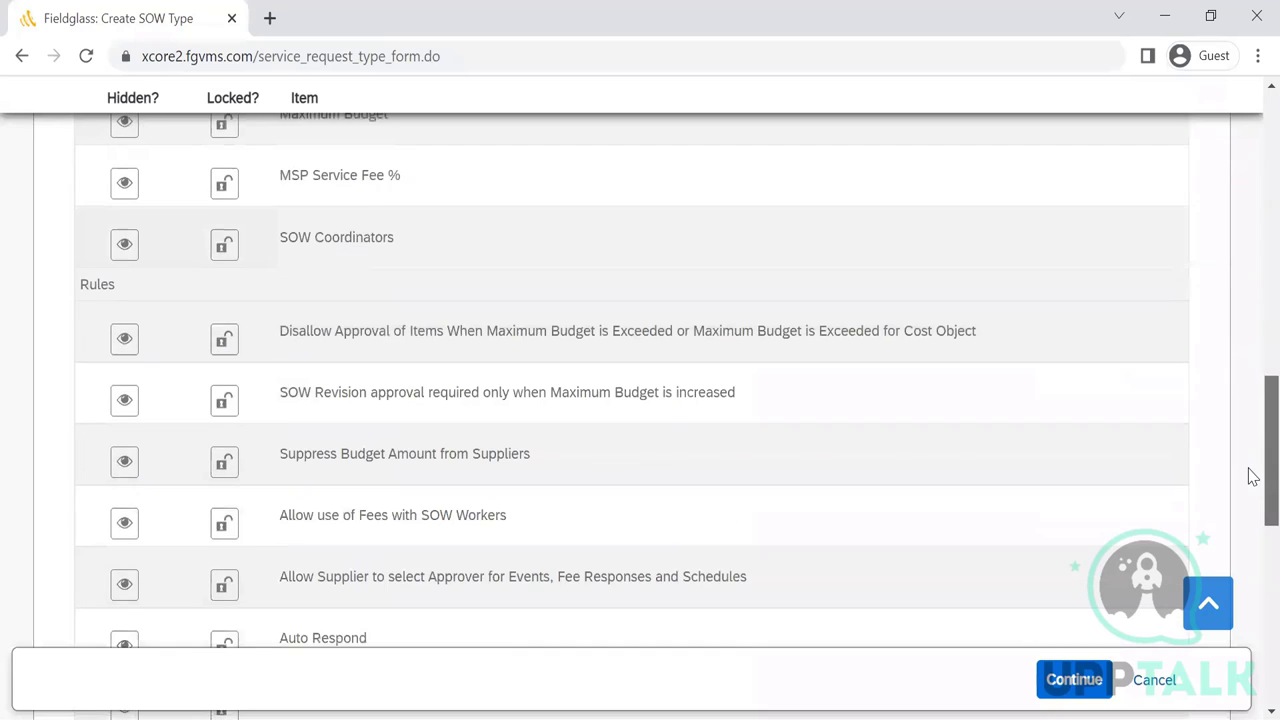
{"action": "scroll", "coordinate": [1252, 500], "scroll_direction": "down", "scroll_amount": 1}
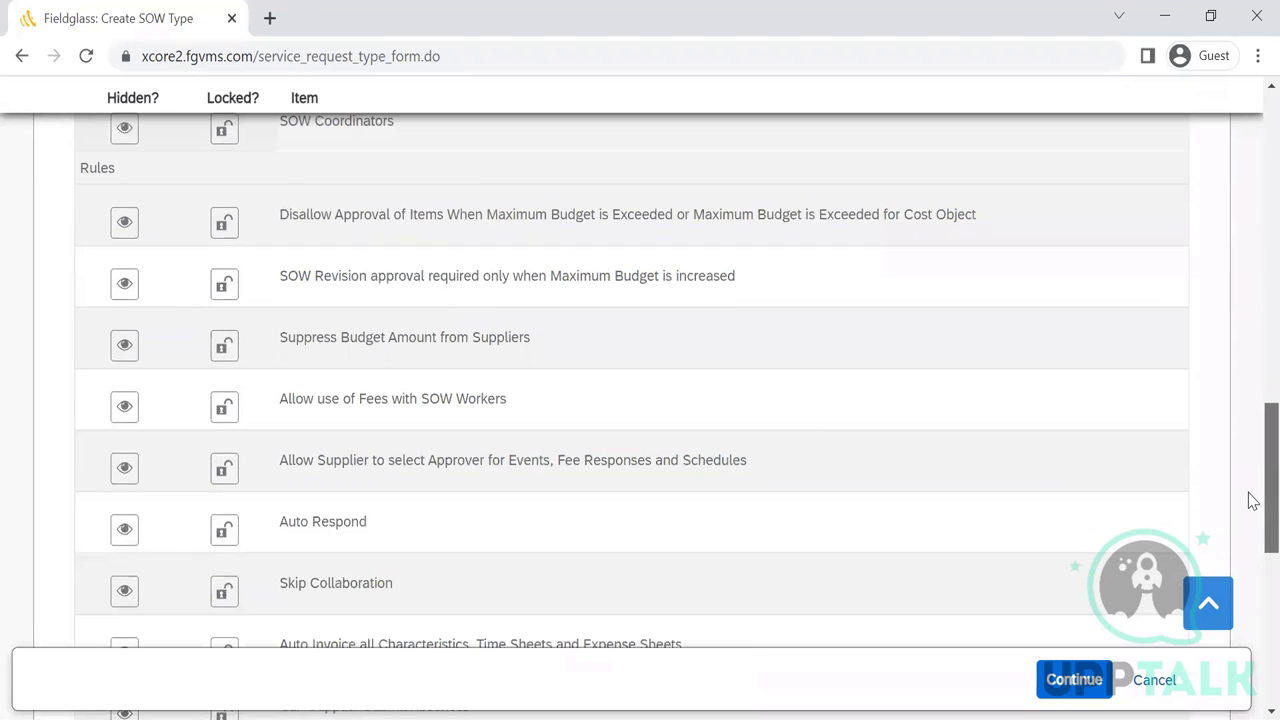
{"action": "scroll", "coordinate": [1250, 386], "scroll_direction": "up", "scroll_amount": 5}
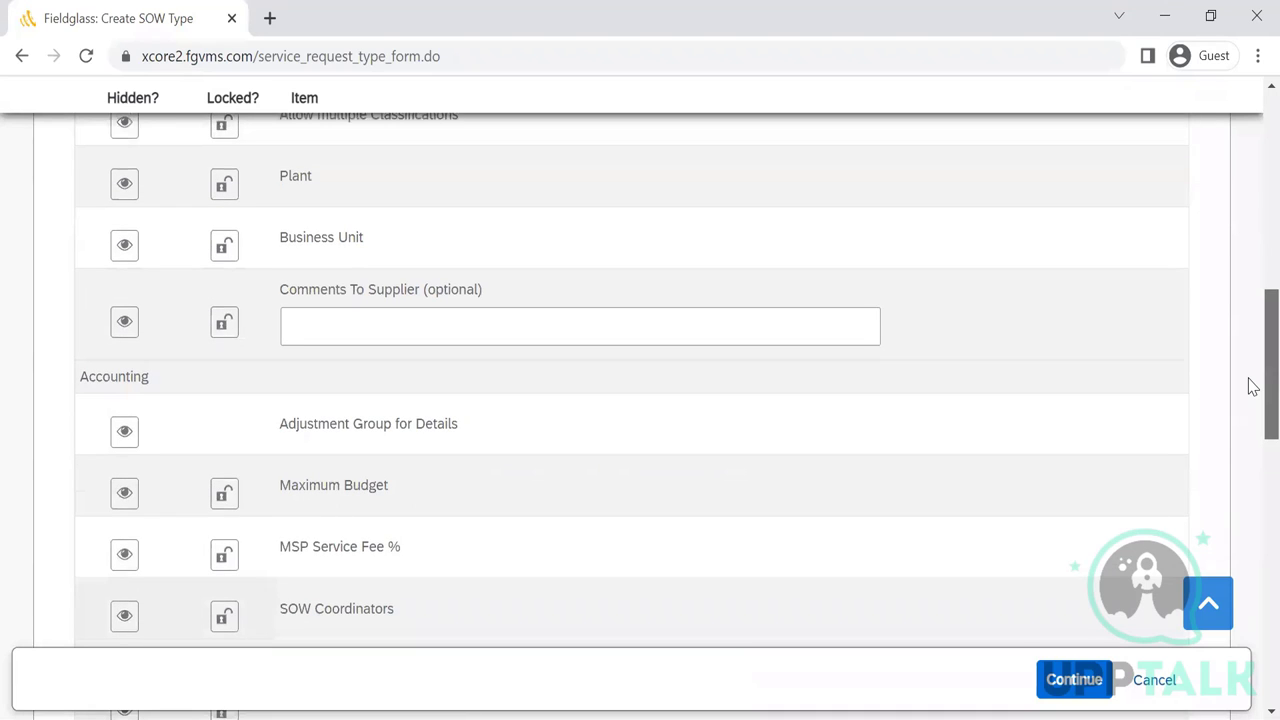
{"action": "scroll", "coordinate": [1250, 400], "scroll_direction": "down", "scroll_amount": 1}
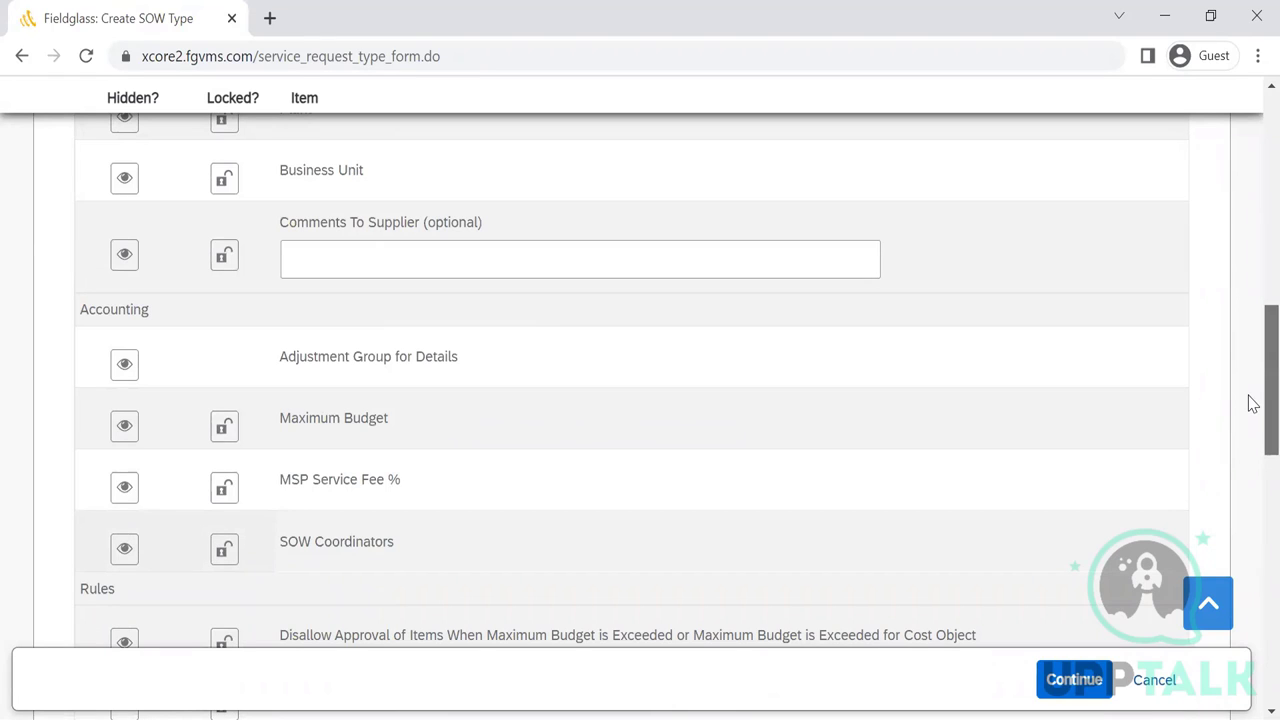
{"action": "scroll", "coordinate": [1250, 420], "scroll_direction": "down", "scroll_amount": 1}
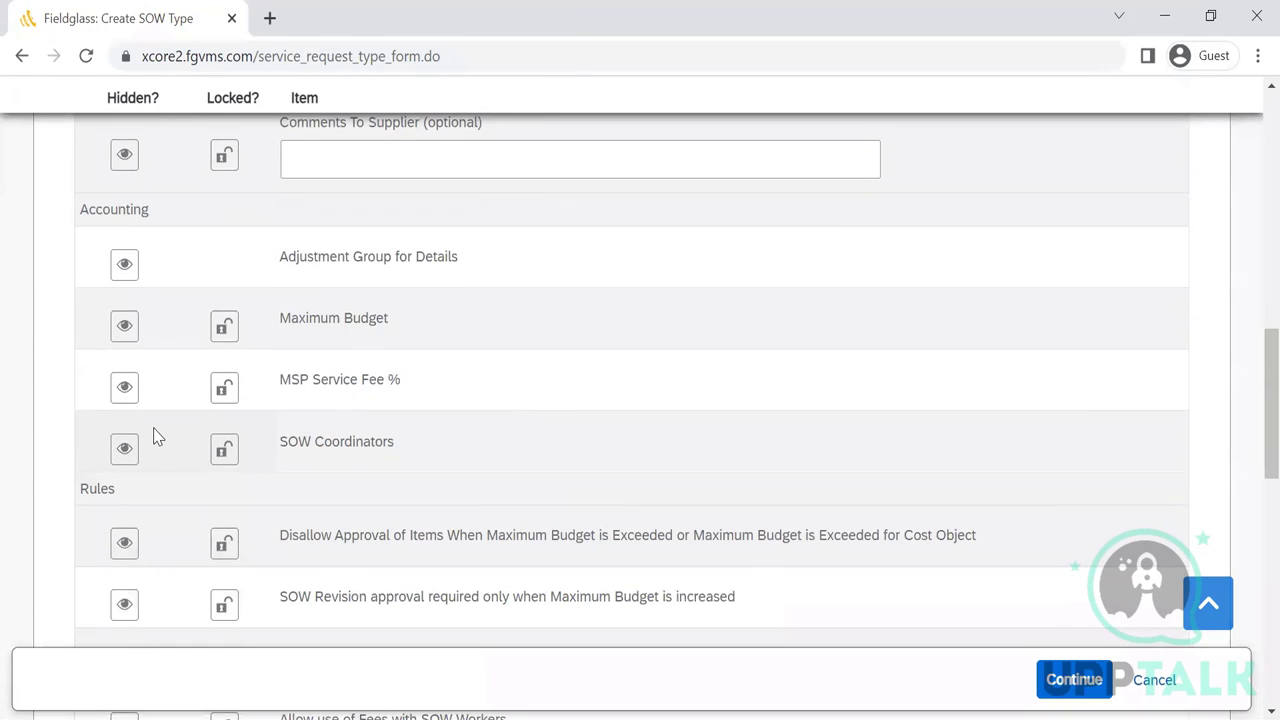
- Keep SOW Coordinators visible and proceed to the Review and Submit step
{"action": "left_click", "coordinate": [128, 452]}
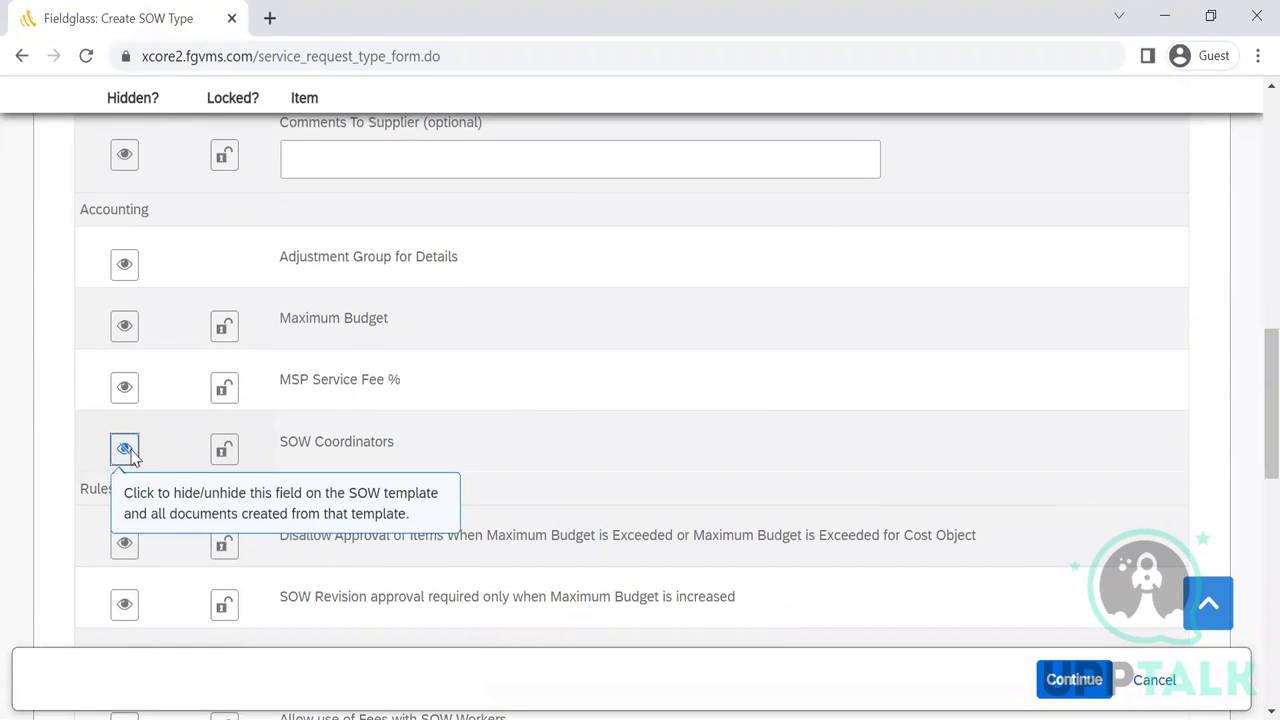
{"action": "left_click", "coordinate": [128, 452]}
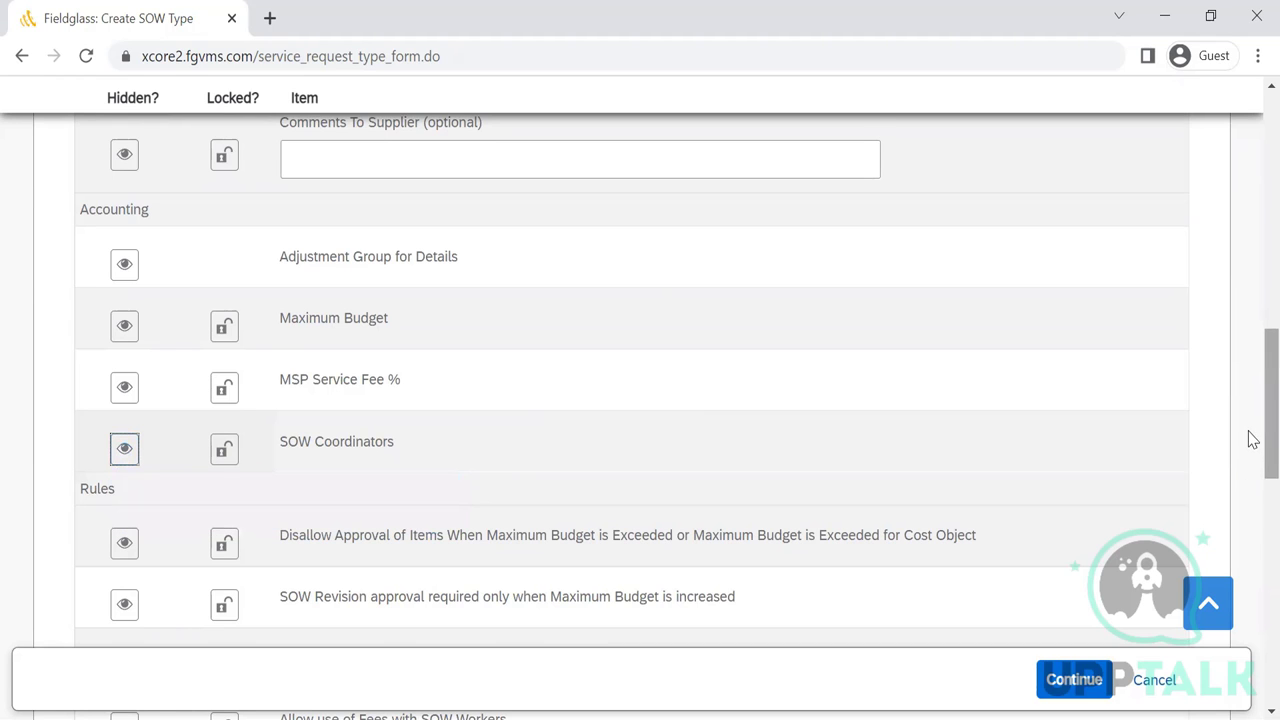
{"action": "scroll", "coordinate": [1251, 480], "scroll_direction": "down", "scroll_amount": 1}
{"action": "scroll", "coordinate": [1251, 508], "scroll_direction": "down", "scroll_amount": 3}
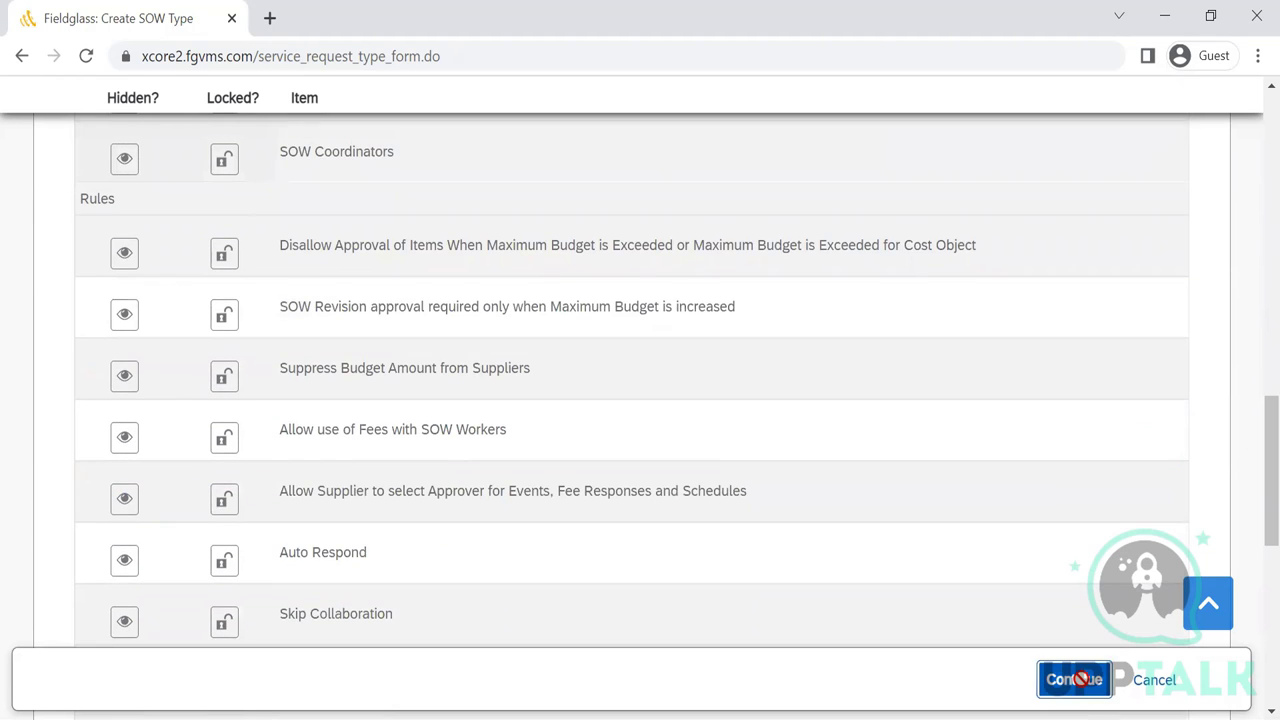
{"action": "left_click", "coordinate": [1074, 679]}
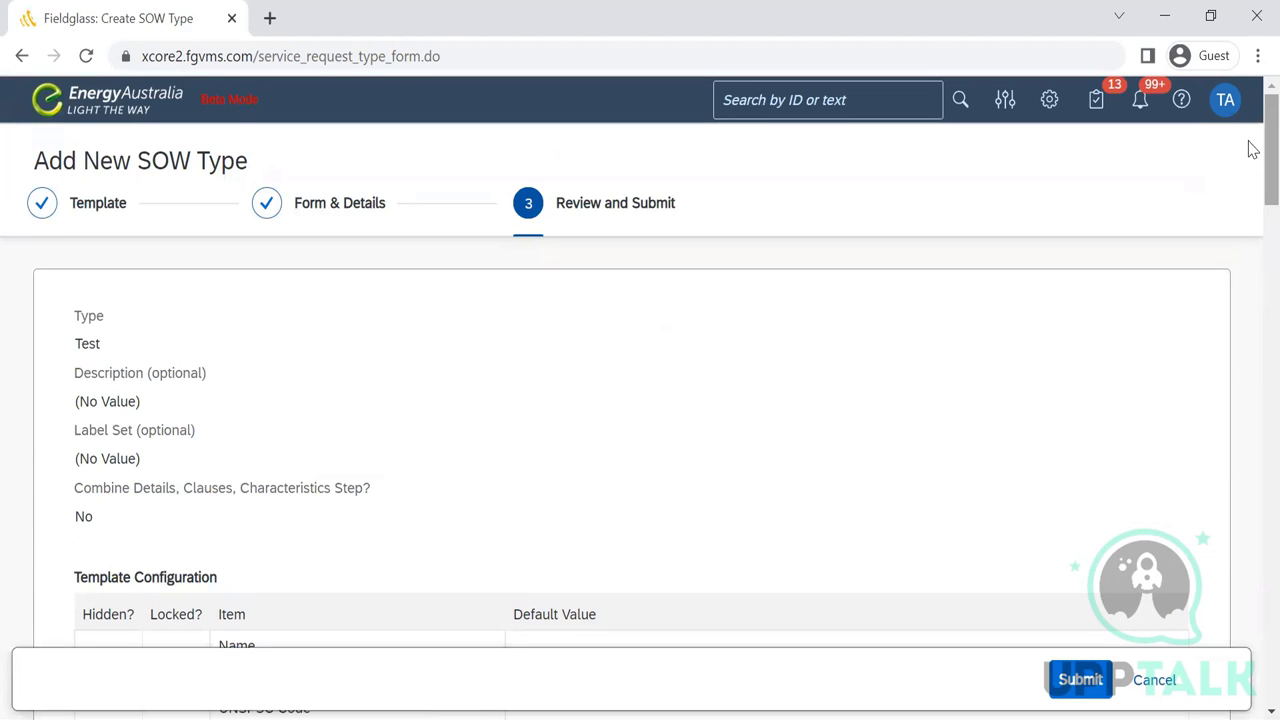
{"action": "scroll", "coordinate": [1253, 170], "scroll_direction": "down", "scroll_amount": 1}
{"action": "scroll", "coordinate": [1253, 190], "scroll_direction": "down", "scroll_amount": 4}
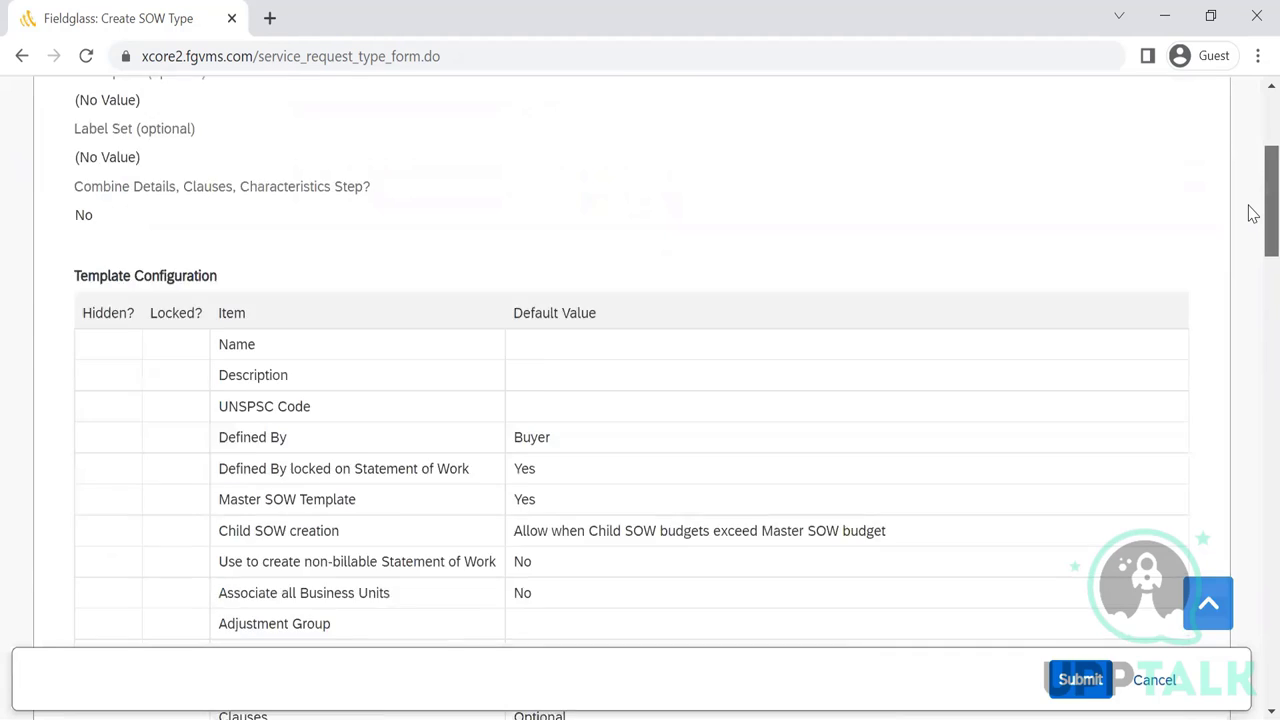
{"action": "scroll", "coordinate": [1253, 213], "scroll_direction": "down", "scroll_amount": 3}
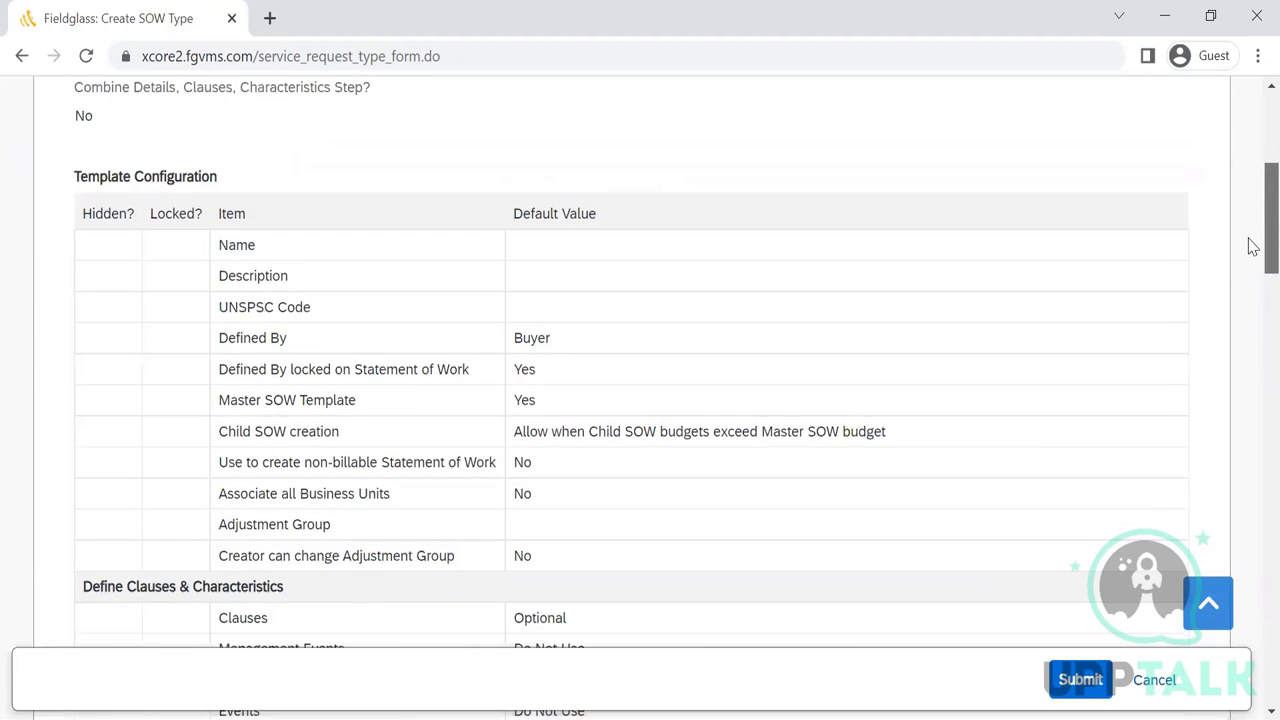
{"action": "scroll", "coordinate": [1253, 268], "scroll_direction": "down", "scroll_amount": 2}
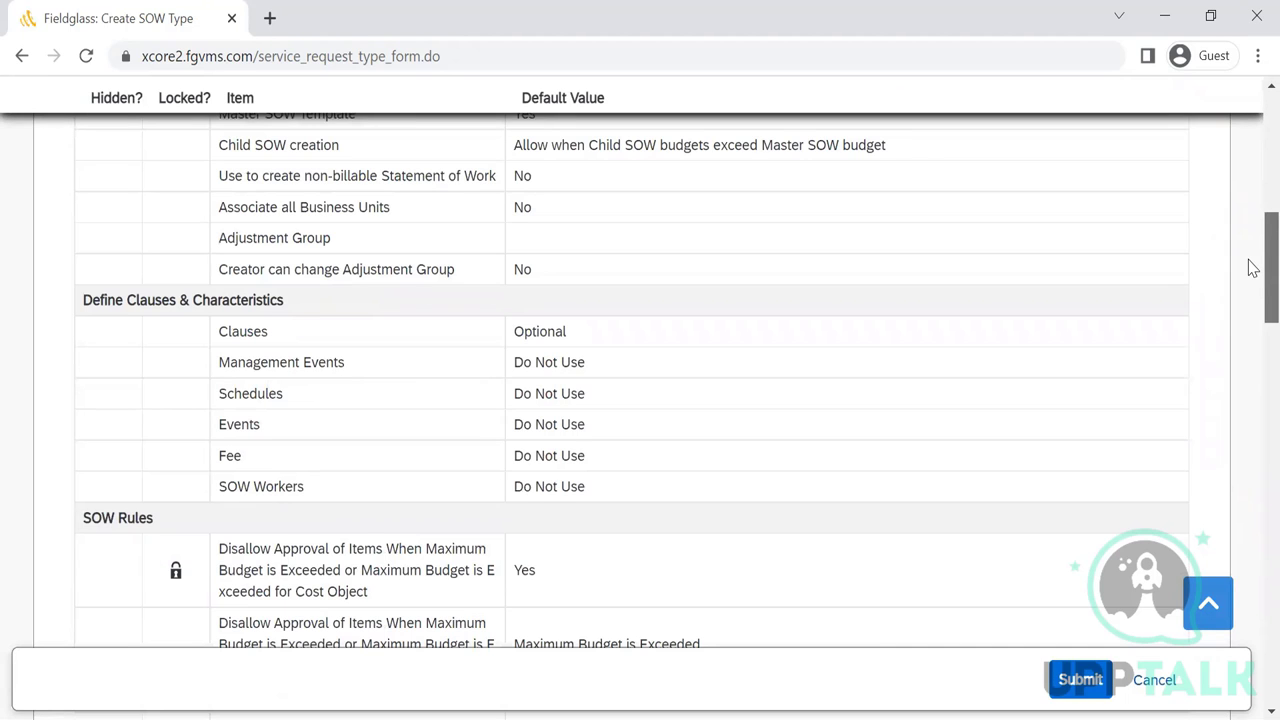
{"action": "scroll", "coordinate": [1253, 268], "scroll_direction": "up", "scroll_amount": 8}
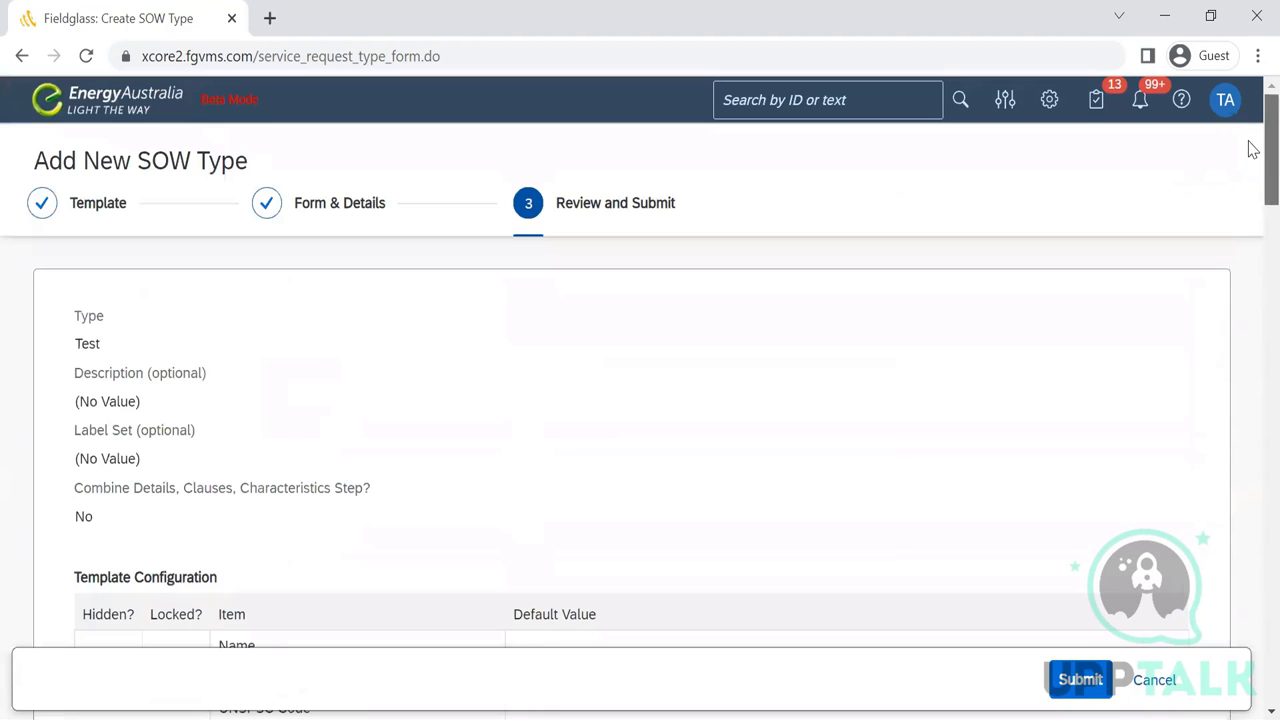
{"action": "scroll", "coordinate": [1253, 163], "scroll_direction": "down", "scroll_amount": 1}
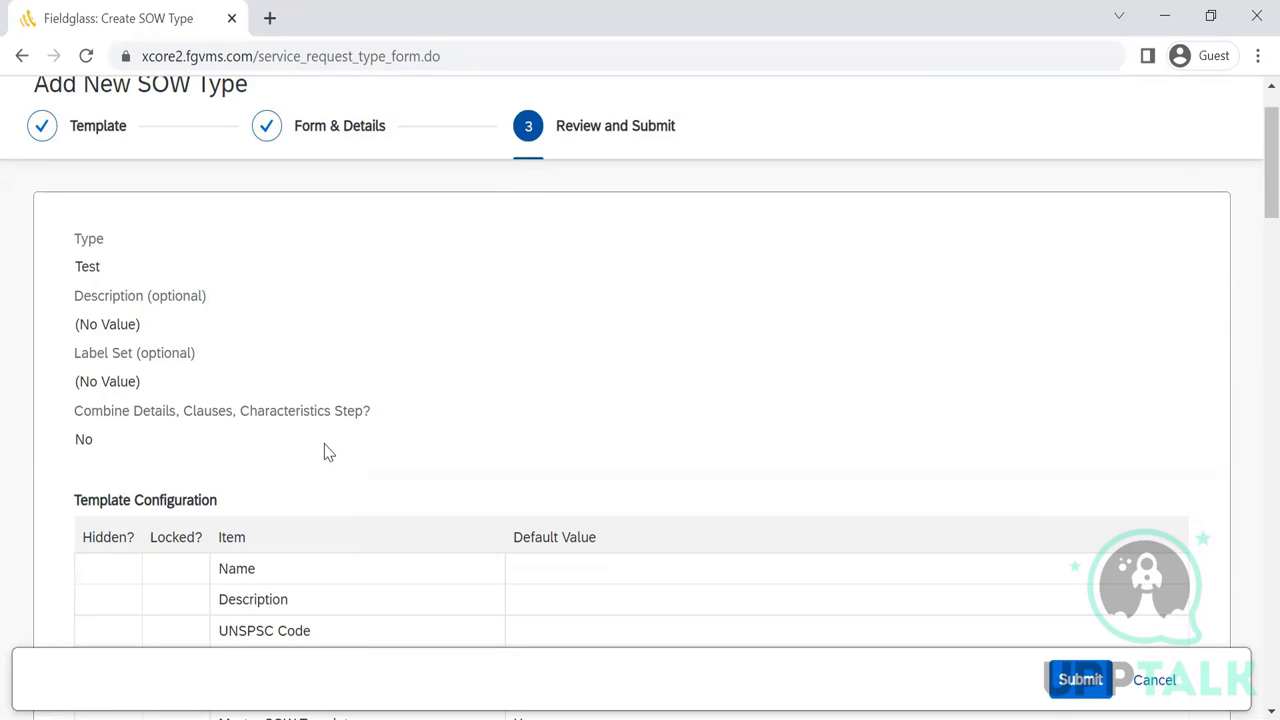
{"action": "scroll", "coordinate": [1248, 166], "scroll_direction": "down", "scroll_amount": 3}
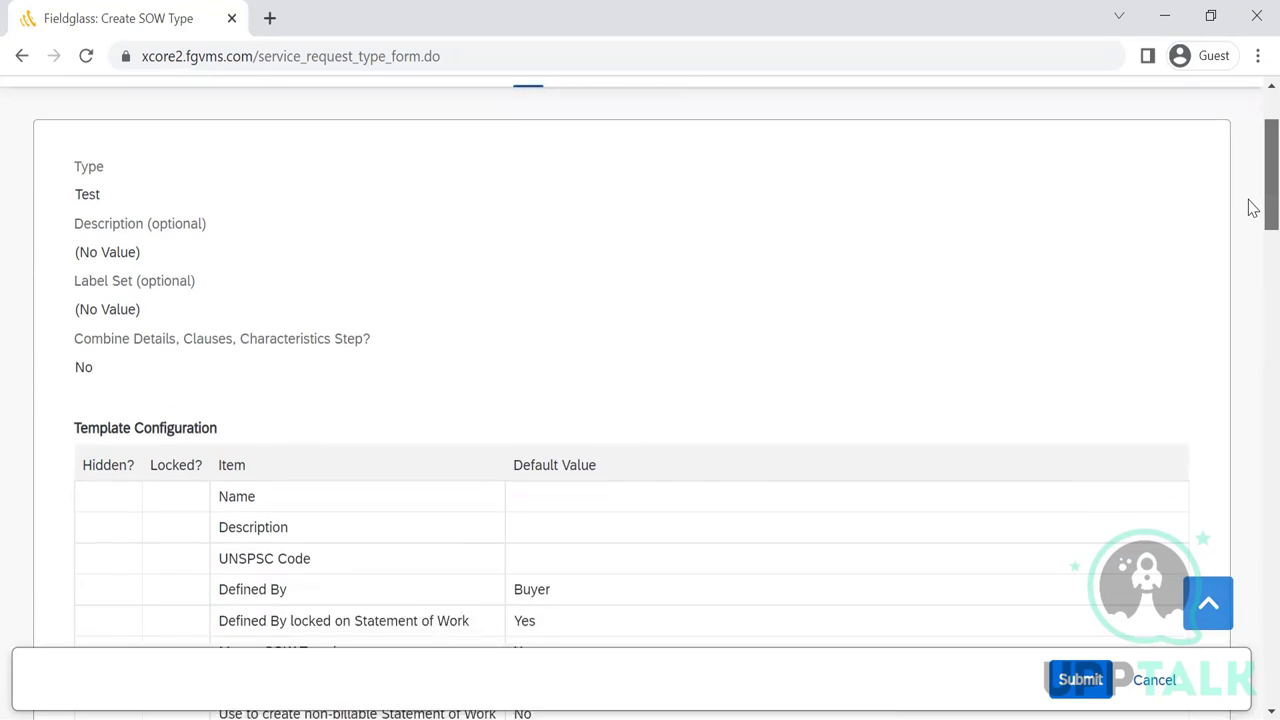
{"action": "scroll", "coordinate": [1252, 215], "scroll_direction": "down", "scroll_amount": 2}
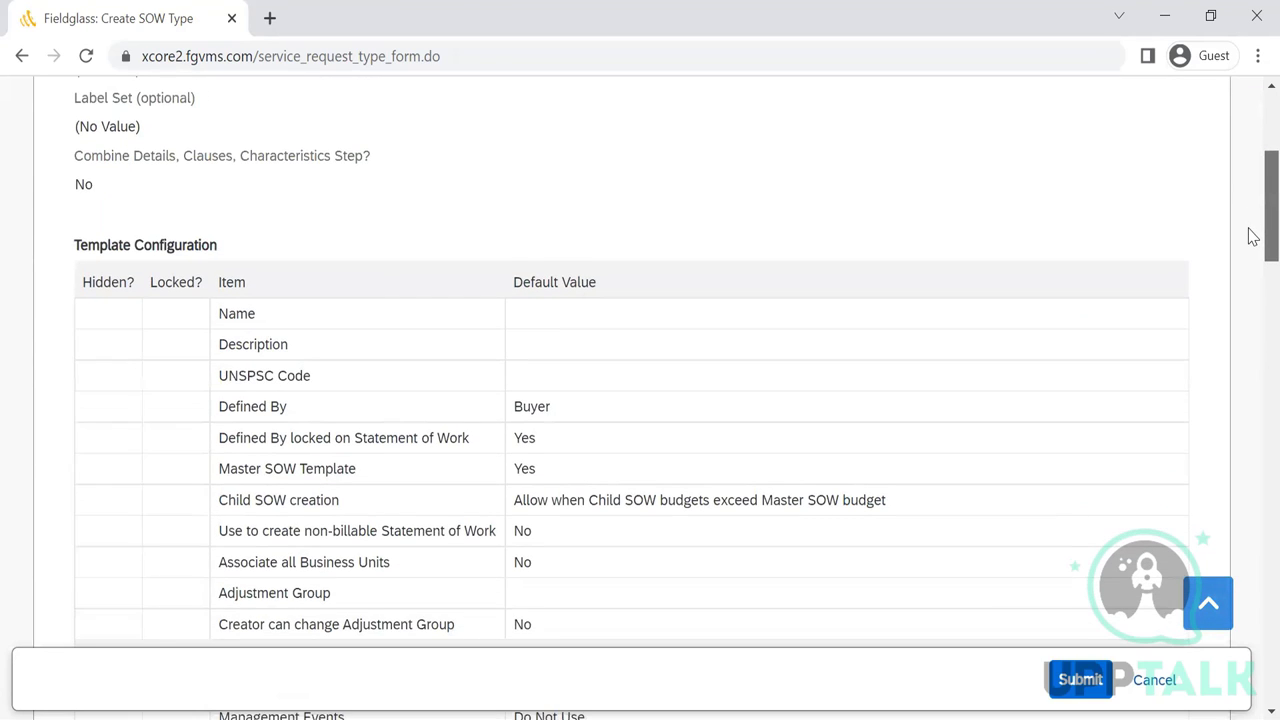
{"action": "scroll", "coordinate": [1252, 257], "scroll_direction": "down", "scroll_amount": 3}
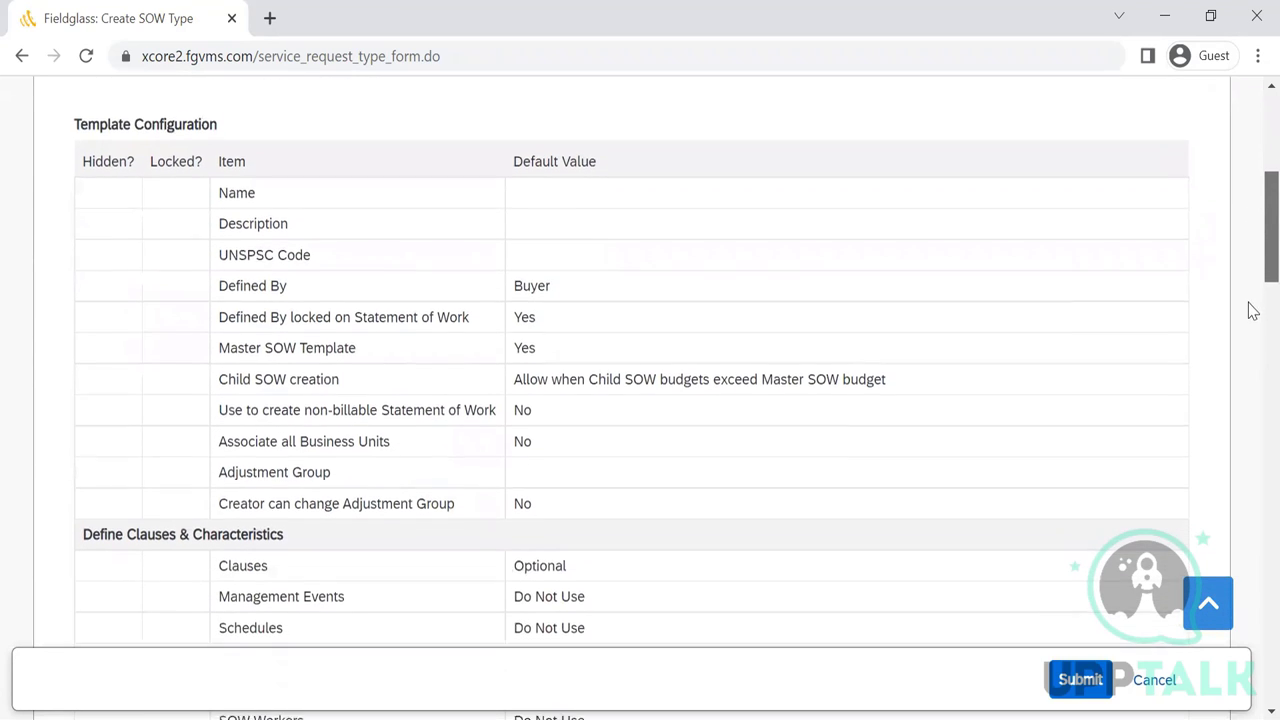
{"action": "scroll", "coordinate": [1252, 355], "scroll_direction": "down", "scroll_amount": 4}
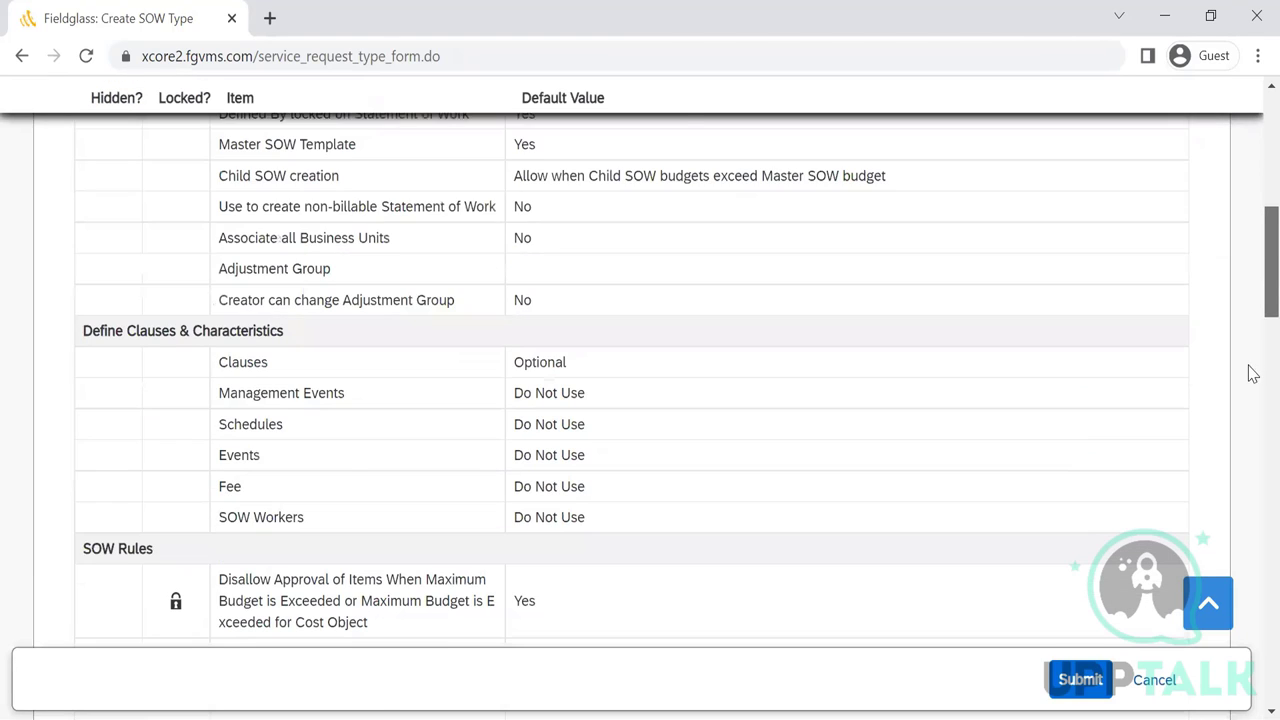
{"action": "scroll", "coordinate": [1252, 268], "scroll_direction": "down", "scroll_amount": 3}
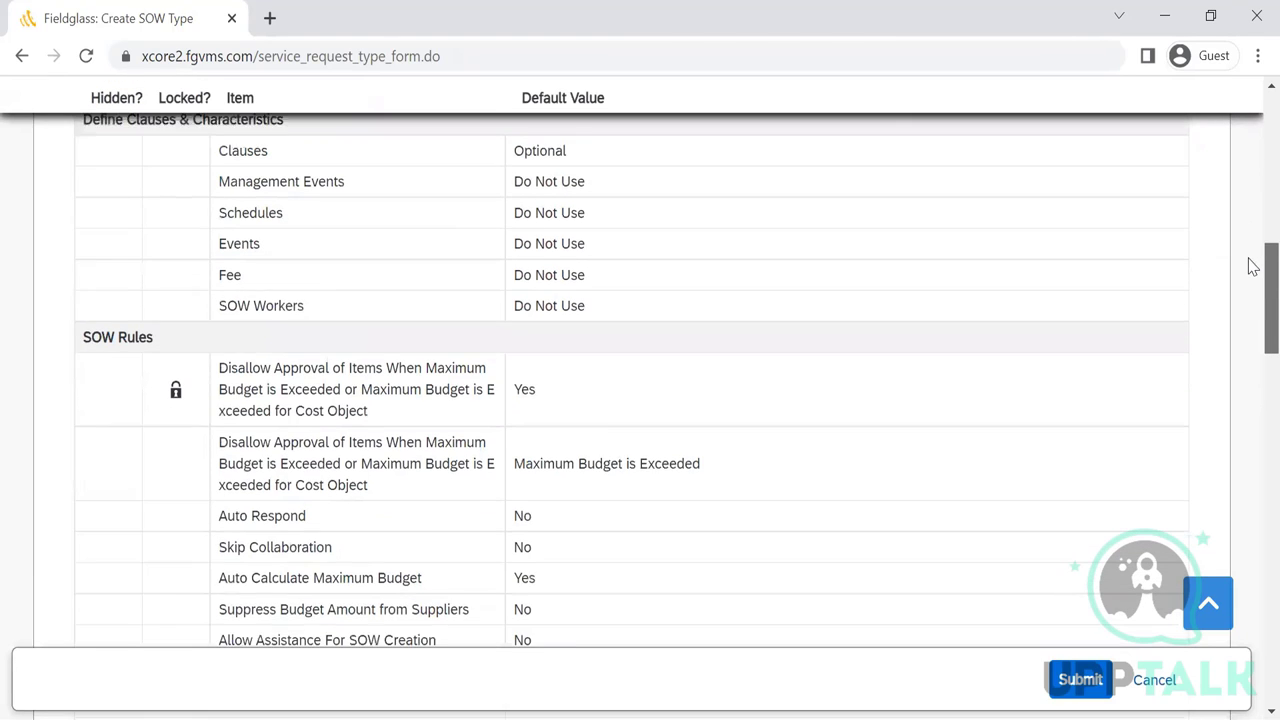
{"action": "scroll", "coordinate": [1252, 305], "scroll_direction": "down", "scroll_amount": 2}
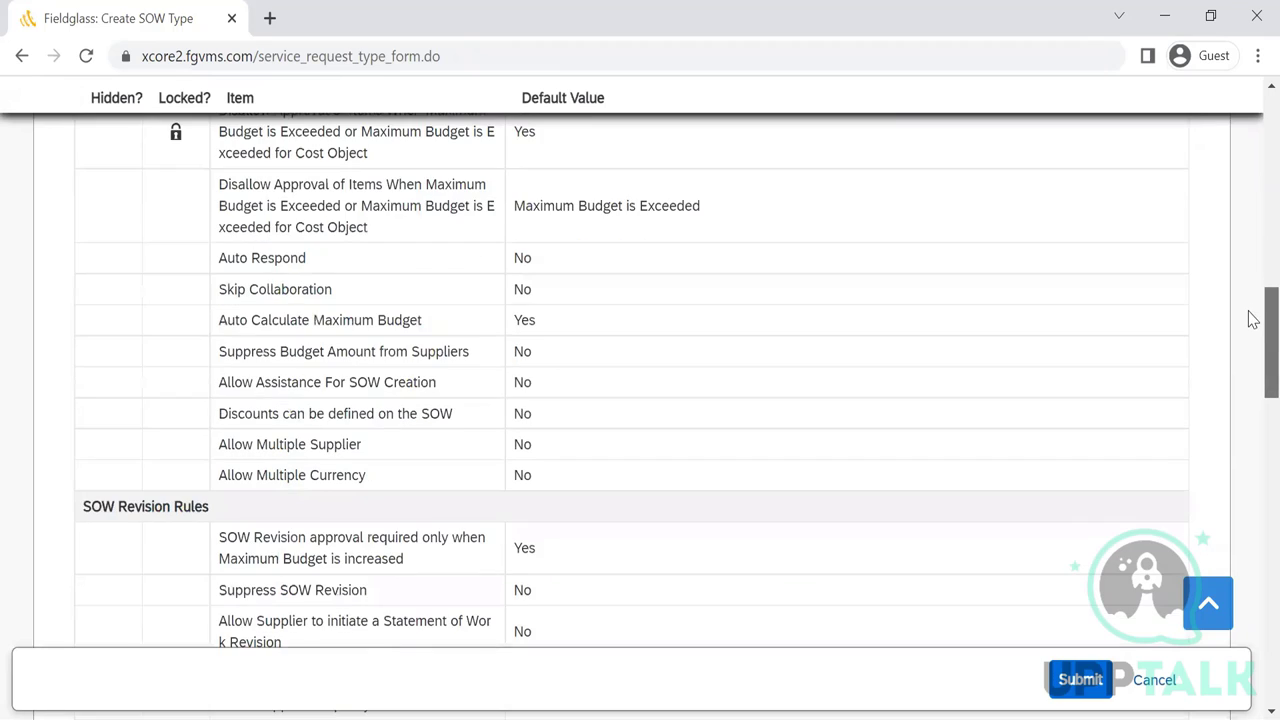
{"action": "scroll", "coordinate": [1252, 403], "scroll_direction": "down", "scroll_amount": 1}
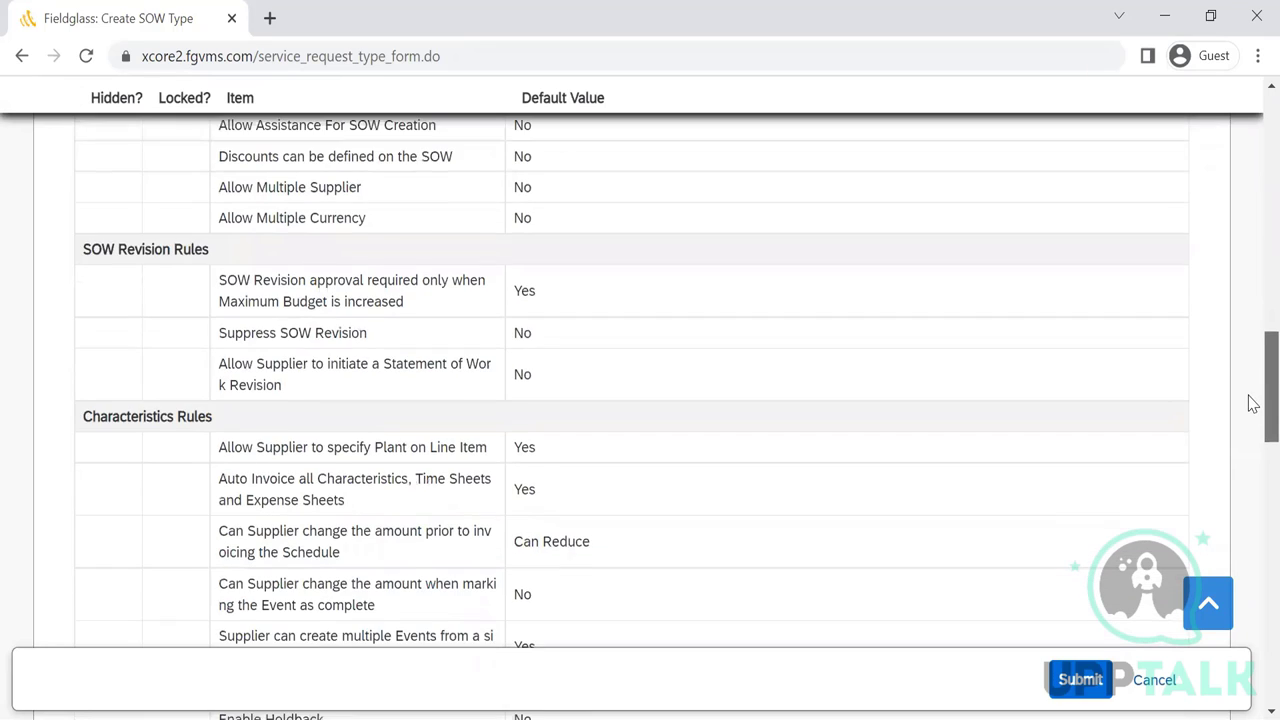
{"action": "scroll", "coordinate": [1252, 403], "scroll_direction": "up", "scroll_amount": 8}
{"action": "scroll", "coordinate": [1252, 403], "scroll_direction": "down", "scroll_amount": 1}
{"action": "scroll", "coordinate": [1250, 425], "scroll_direction": "down", "scroll_amount": 7}
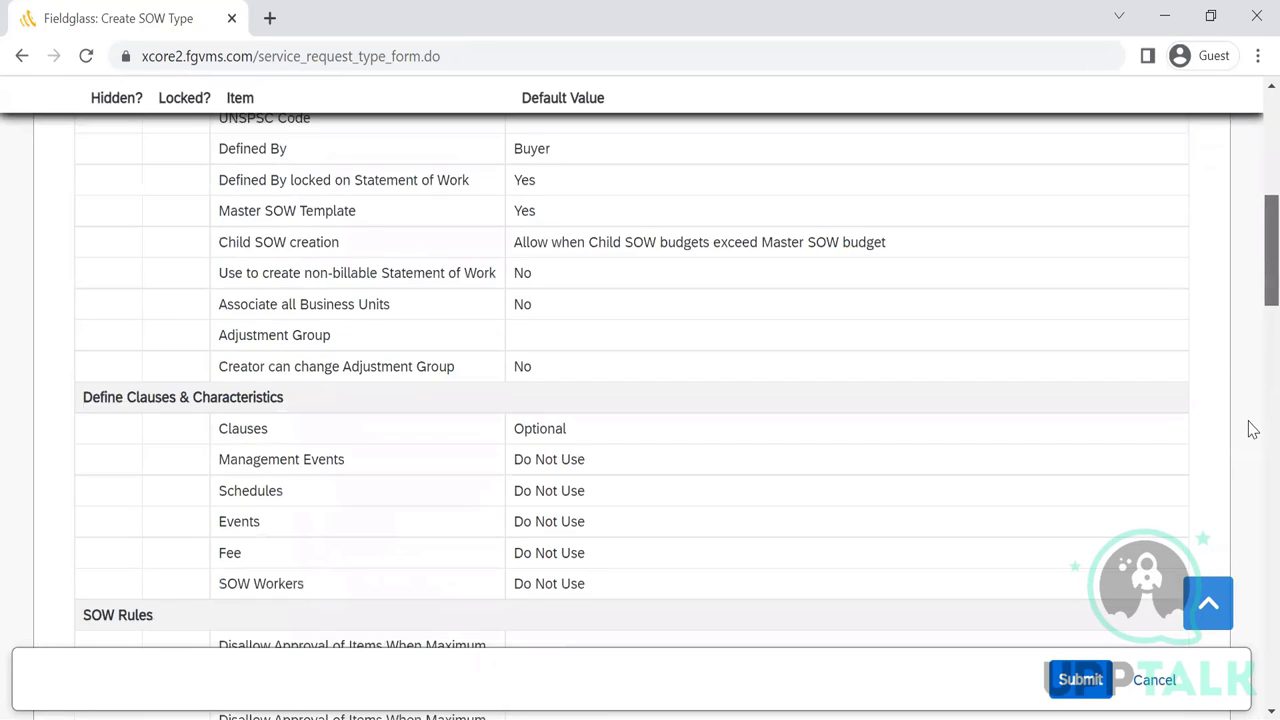
{"action": "scroll", "coordinate": [1252, 447], "scroll_direction": "down", "scroll_amount": 4}
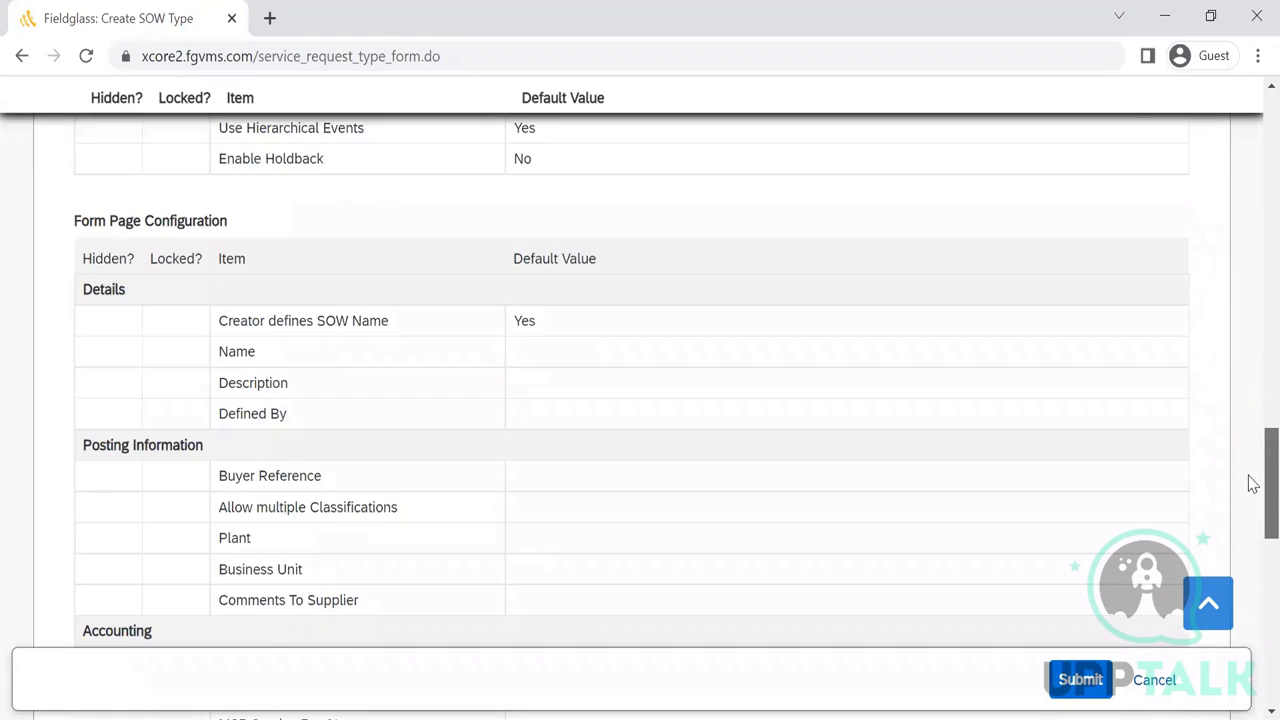
{"action": "scroll", "coordinate": [1252, 477], "scroll_direction": "up", "scroll_amount": 1}
{"action": "scroll", "coordinate": [1252, 477], "scroll_direction": "up", "scroll_amount": 1}
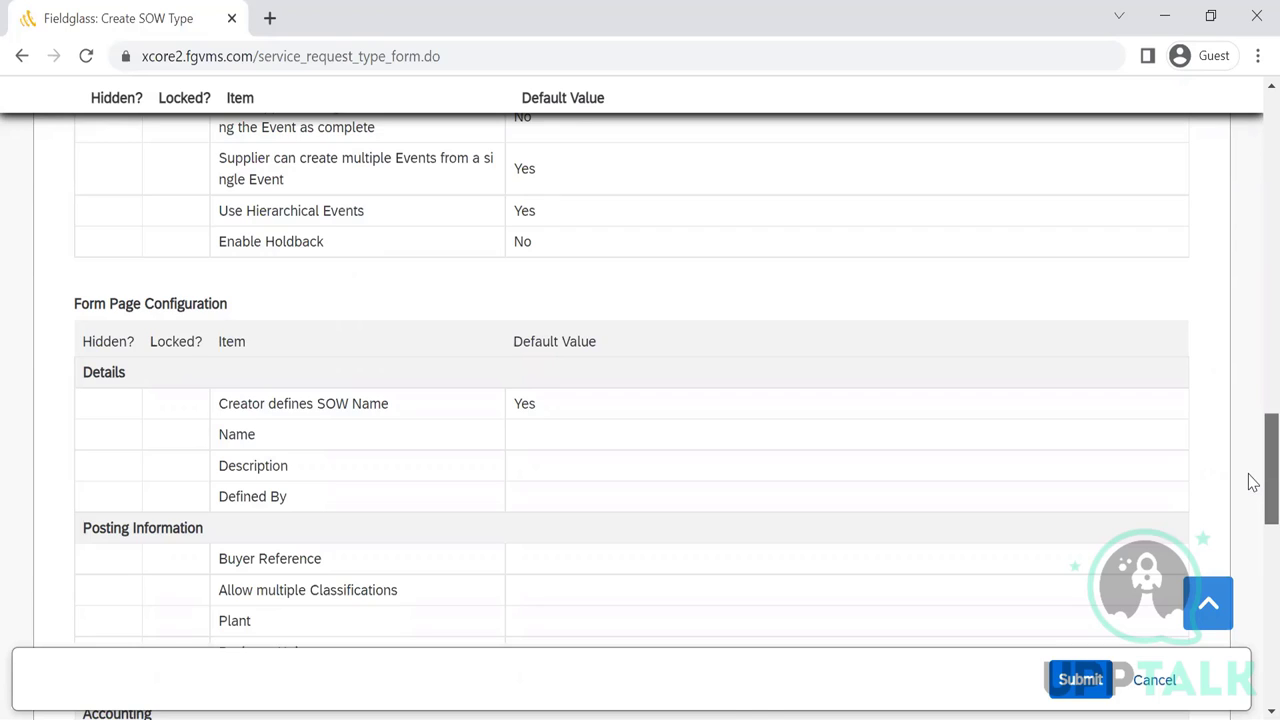
{"action": "scroll", "coordinate": [1250, 485], "scroll_direction": "down", "scroll_amount": 1}
{"action": "scroll", "coordinate": [1250, 507], "scroll_direction": "down", "scroll_amount": 2}
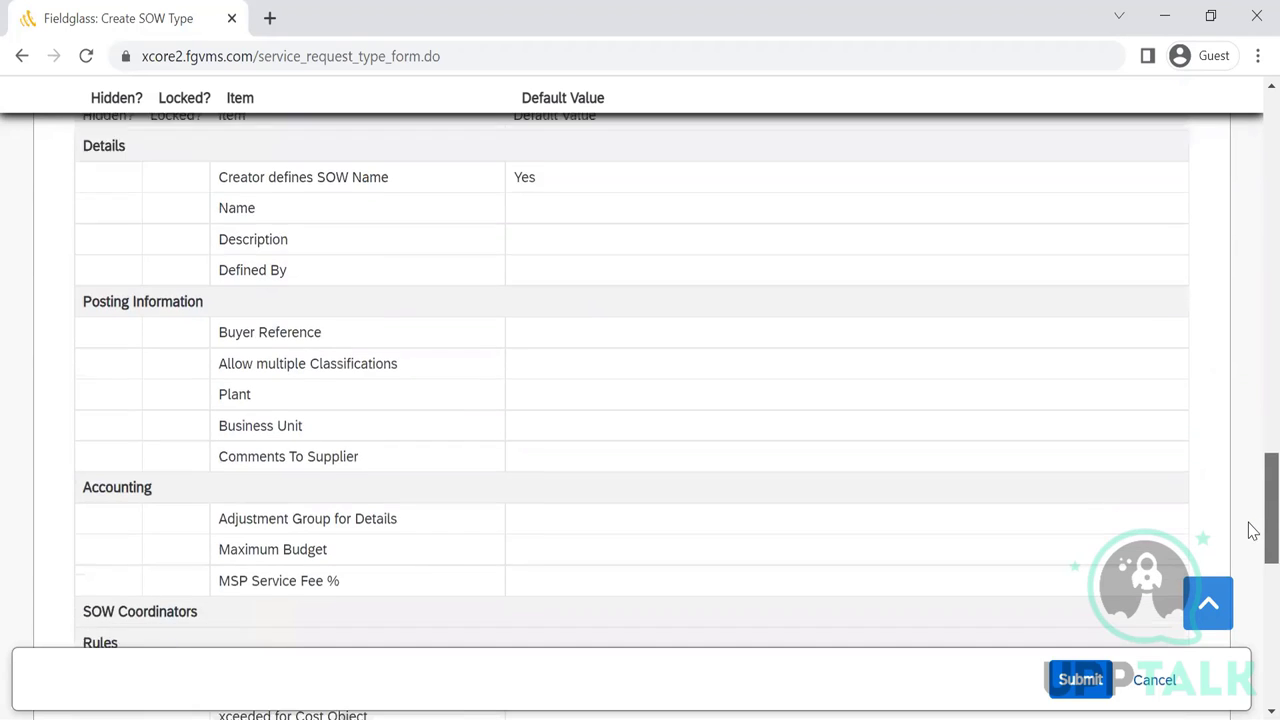
{"action": "scroll", "coordinate": [1250, 160], "scroll_direction": "up", "scroll_amount": 4}
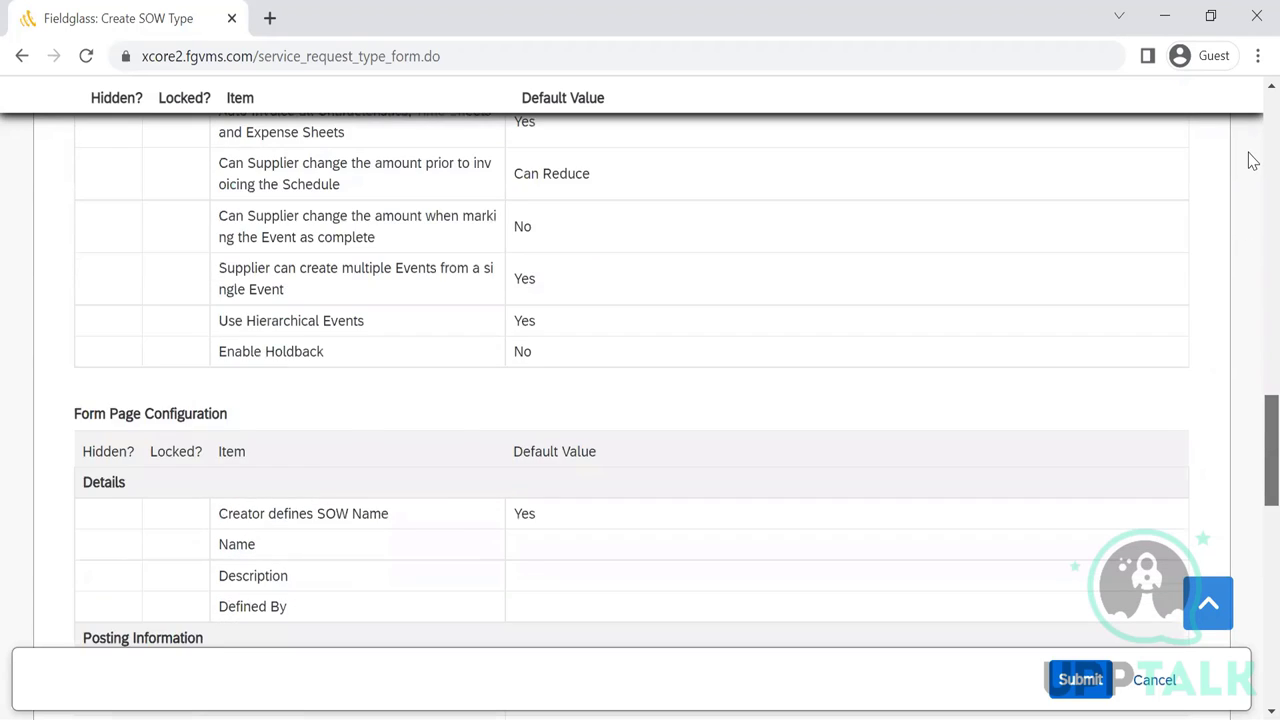
{"action": "scroll", "coordinate": [1250, 255], "scroll_direction": "up", "scroll_amount": 10}
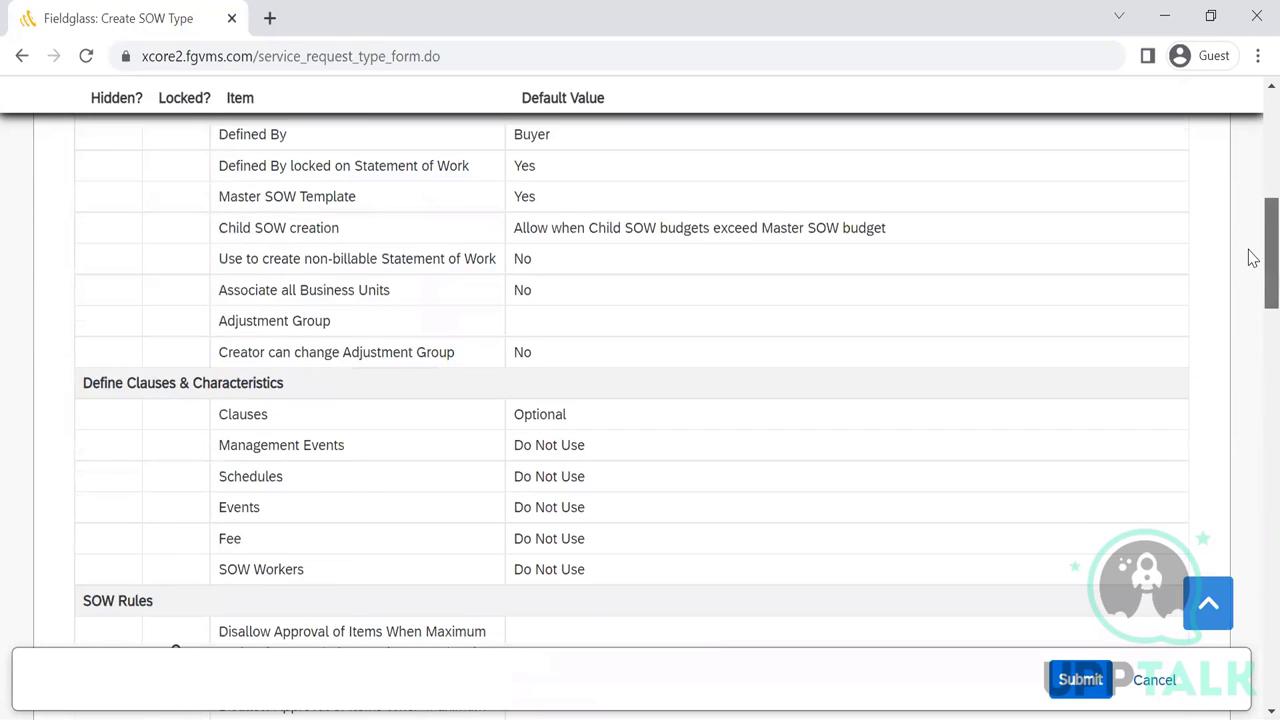
{"action": "scroll", "coordinate": [1250, 257], "scroll_direction": "up", "scroll_amount": 6}
{"action": "scroll", "coordinate": [1250, 257], "scroll_direction": "down", "scroll_amount": 6}
{"action": "scroll", "coordinate": [1250, 363], "scroll_direction": "down", "scroll_amount": 2}
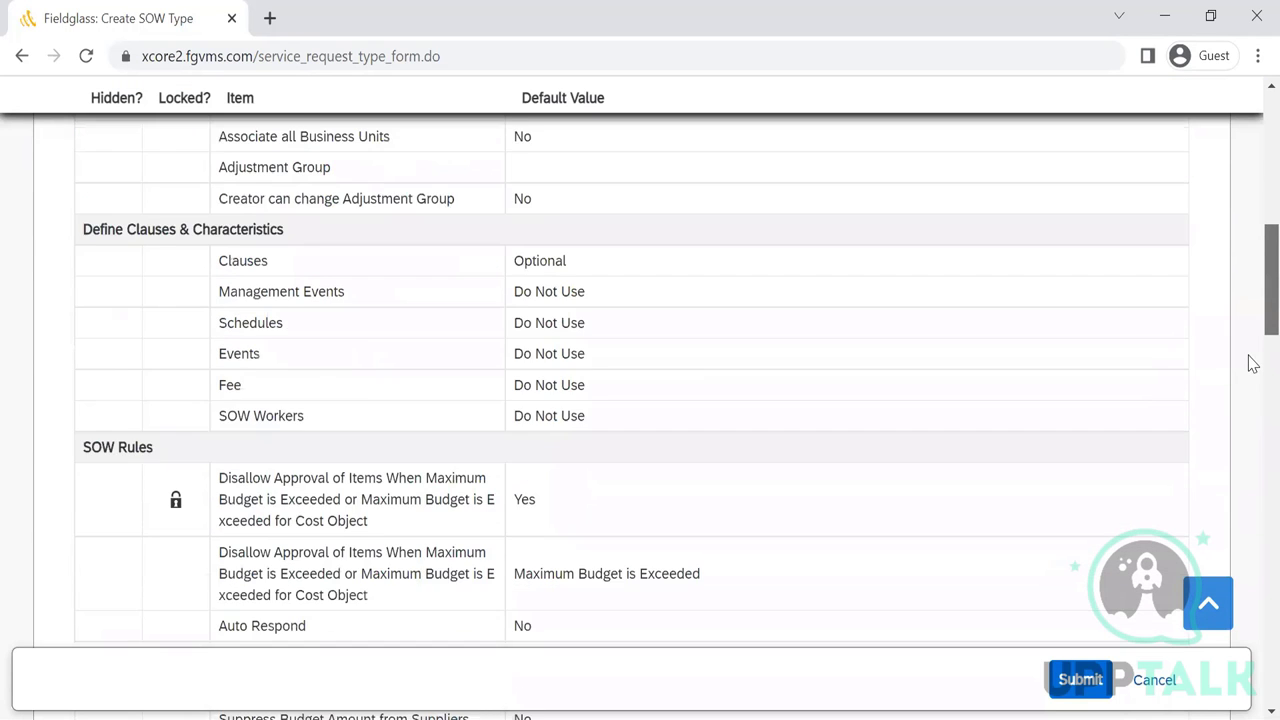
{"action": "scroll", "coordinate": [1253, 363], "scroll_direction": "down", "scroll_amount": 4}
{"action": "scroll", "coordinate": [1253, 363], "scroll_direction": "down", "scroll_amount": 4}
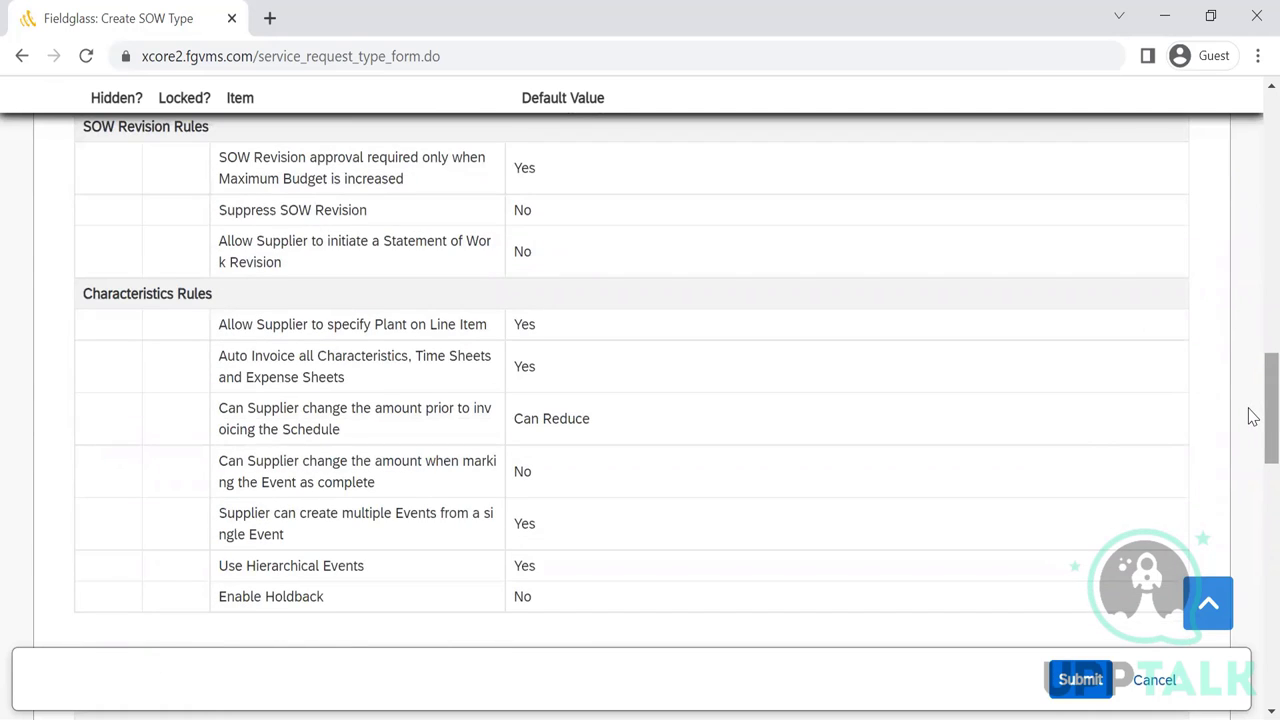
{"action": "scroll", "coordinate": [1253, 416], "scroll_direction": "down", "scroll_amount": 6}
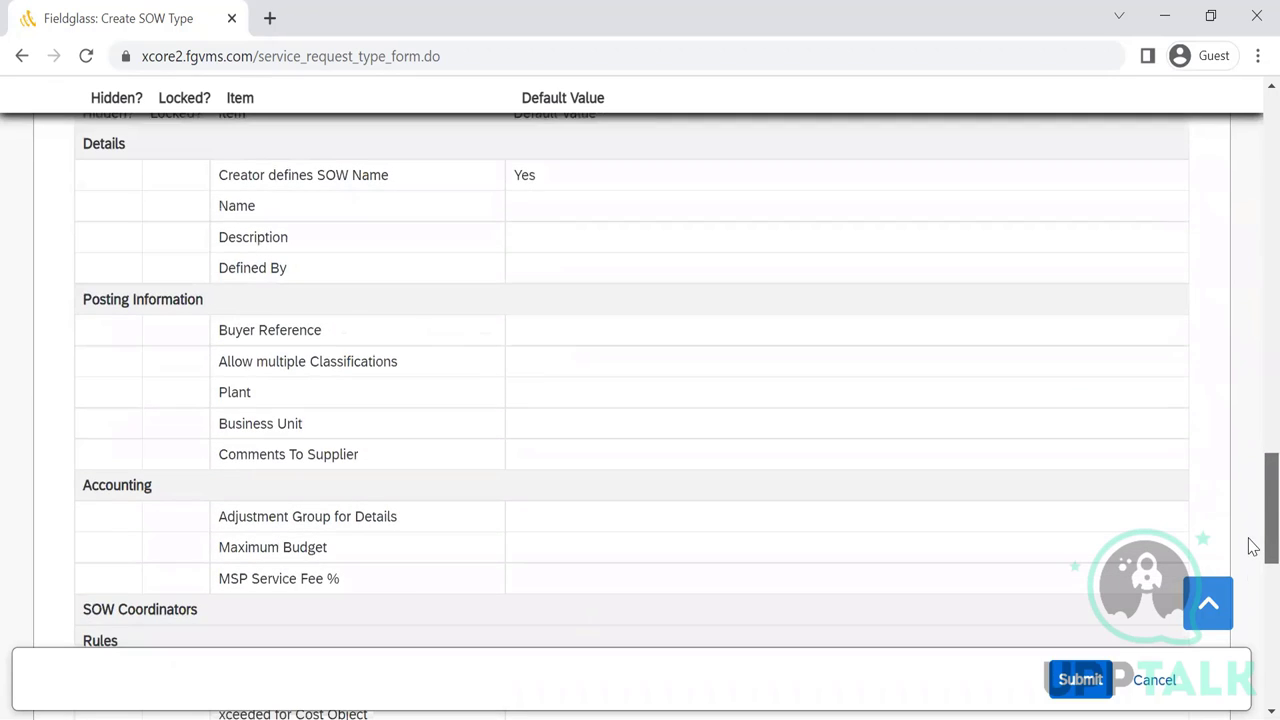
{"action": "scroll", "coordinate": [1252, 600], "scroll_direction": "down", "scroll_amount": 7}
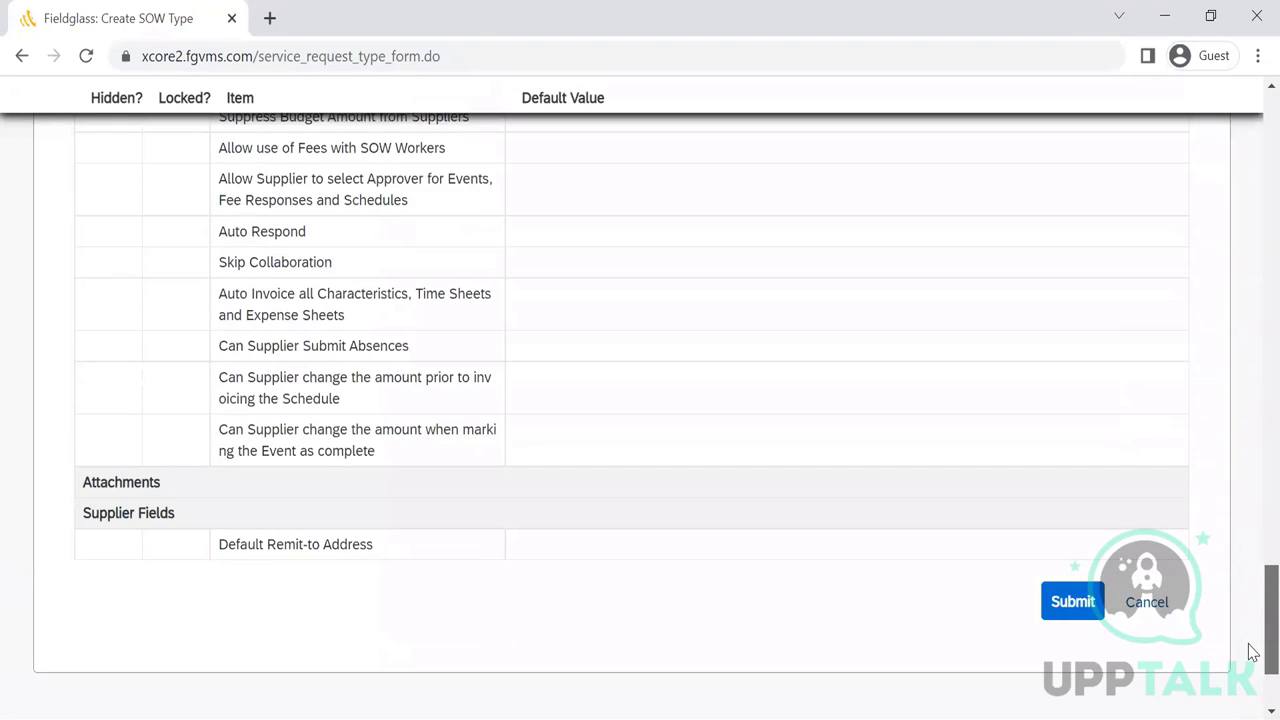
{"action": "scroll", "coordinate": [1253, 652], "scroll_direction": "down", "scroll_amount": 2}
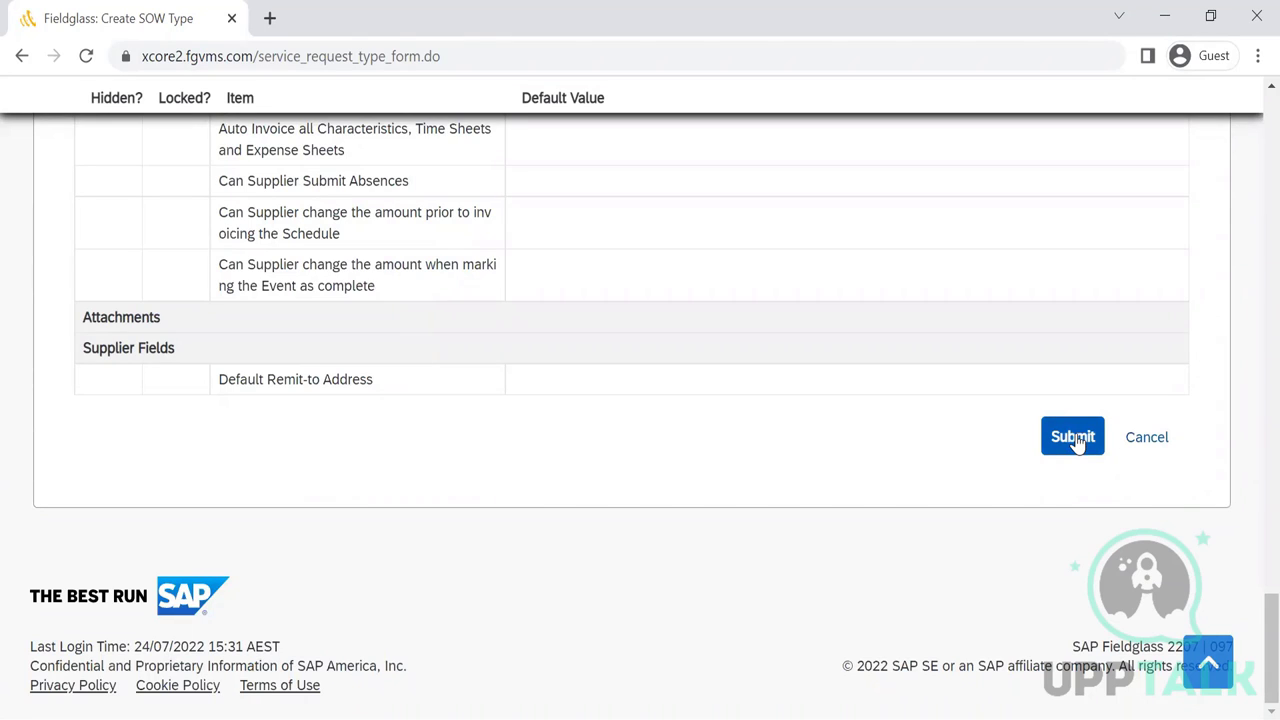
{"action": "scroll", "coordinate": [1252, 440], "scroll_direction": "up", "scroll_amount": 1}
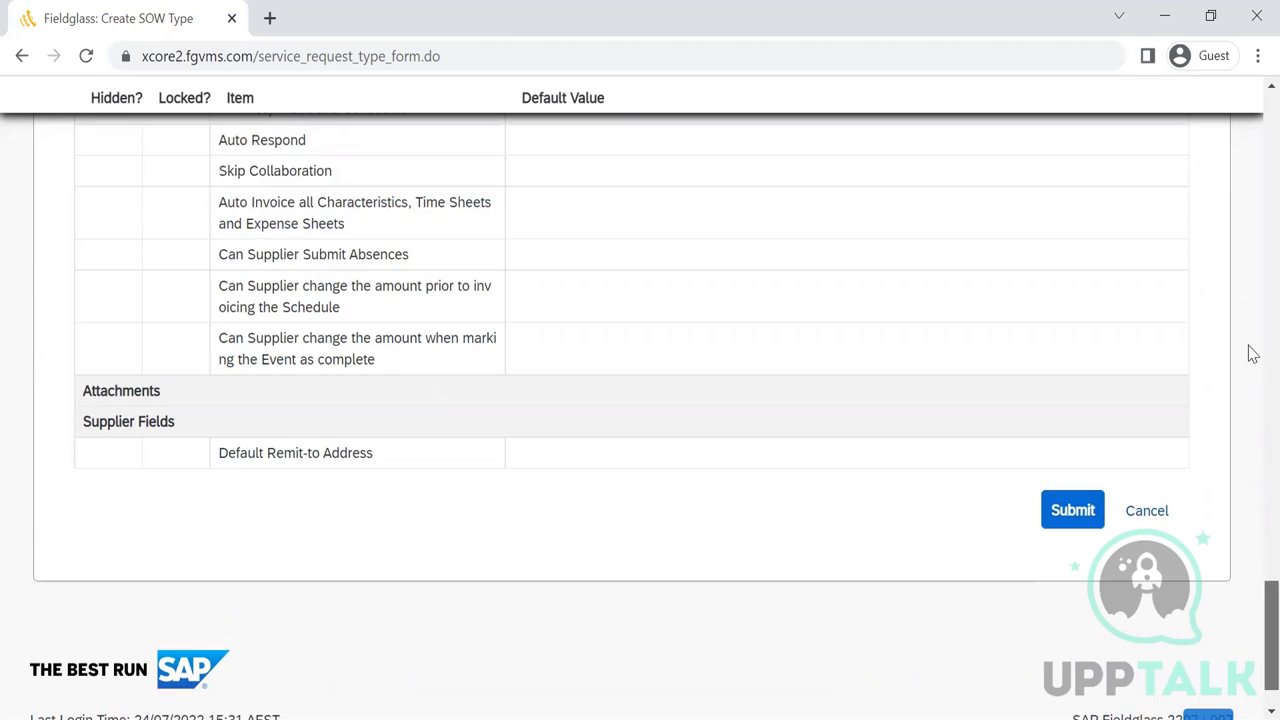
{"action": "scroll", "coordinate": [1252, 353], "scroll_direction": "up", "scroll_amount": 15}
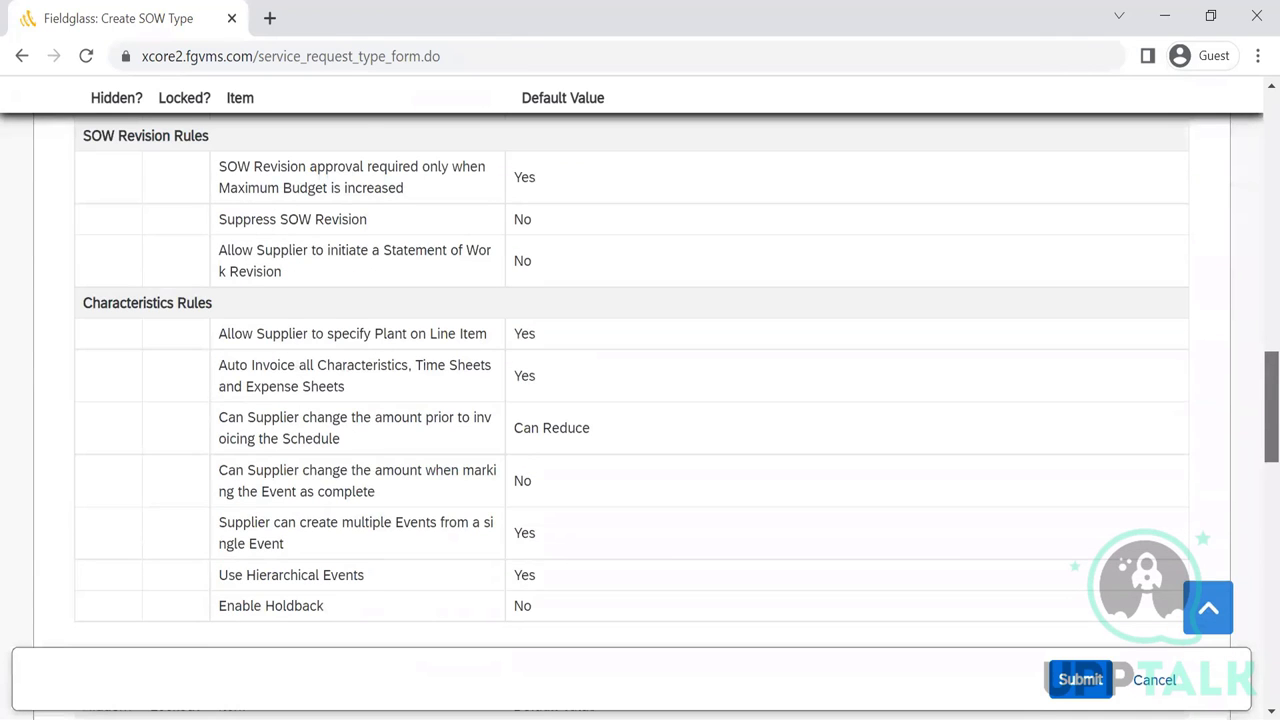
{"action": "scroll", "coordinate": [1252, 353], "scroll_direction": "up", "scroll_amount": 20}
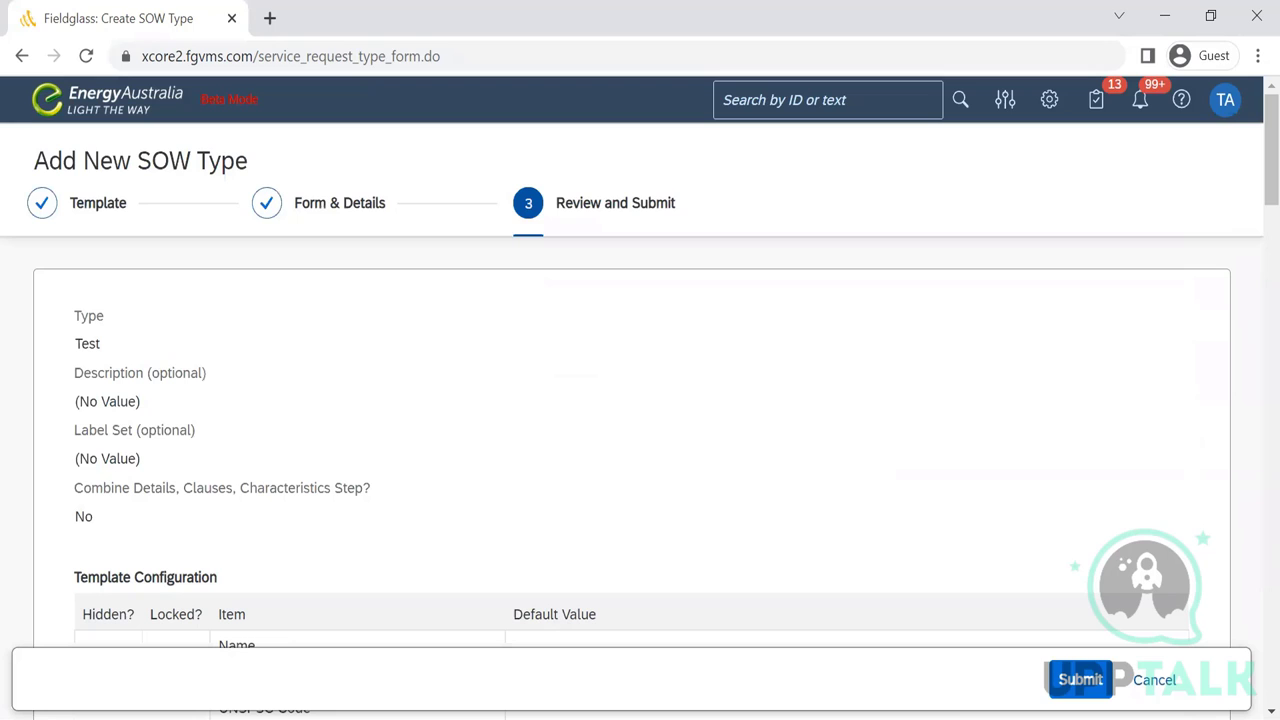
{"action": "scroll", "coordinate": [1250, 618], "scroll_direction": "down", "scroll_amount": 10}
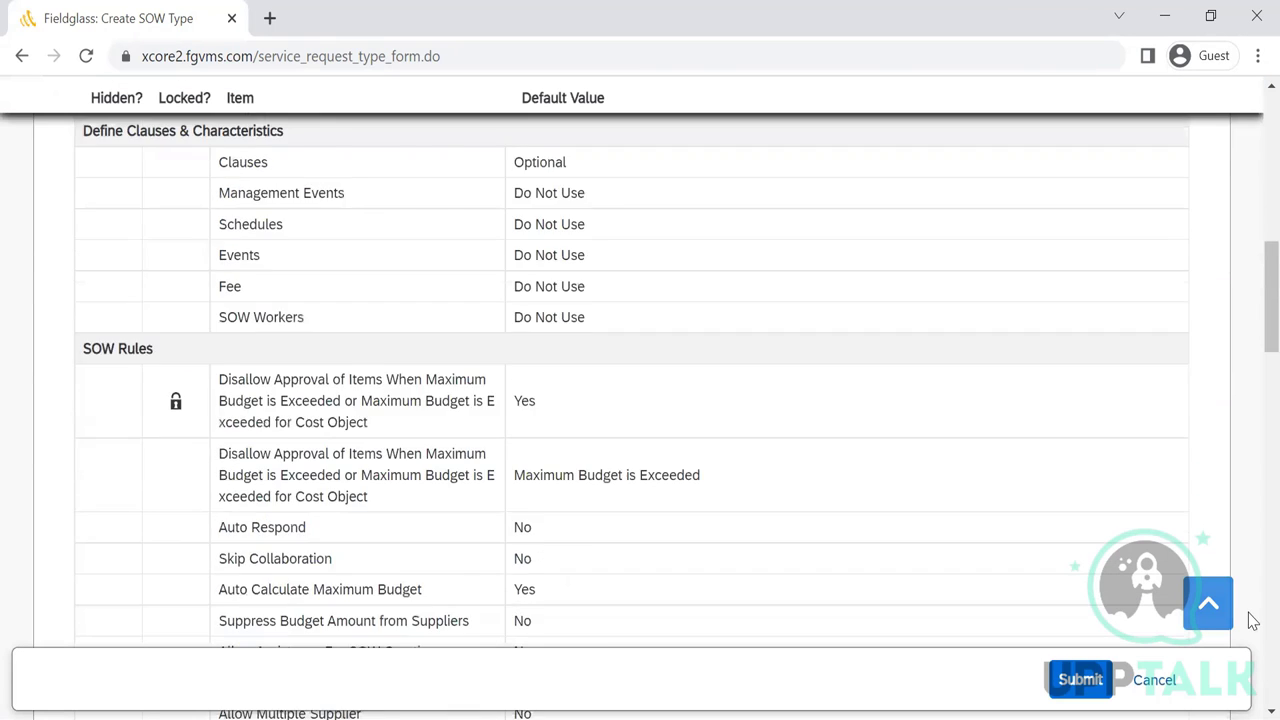
{"action": "scroll", "coordinate": [1252, 620], "scroll_direction": "down", "scroll_amount": 15}
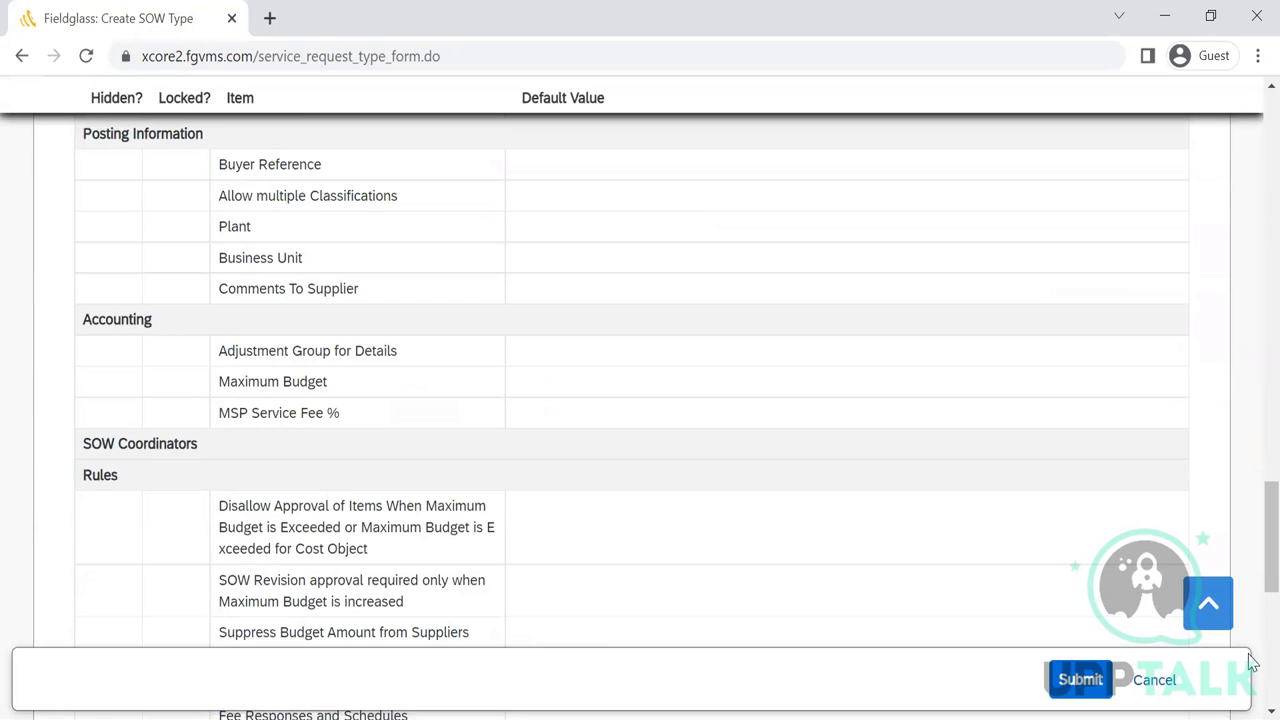
{"action": "scroll", "coordinate": [1251, 672], "scroll_direction": "down", "scroll_amount": 6}
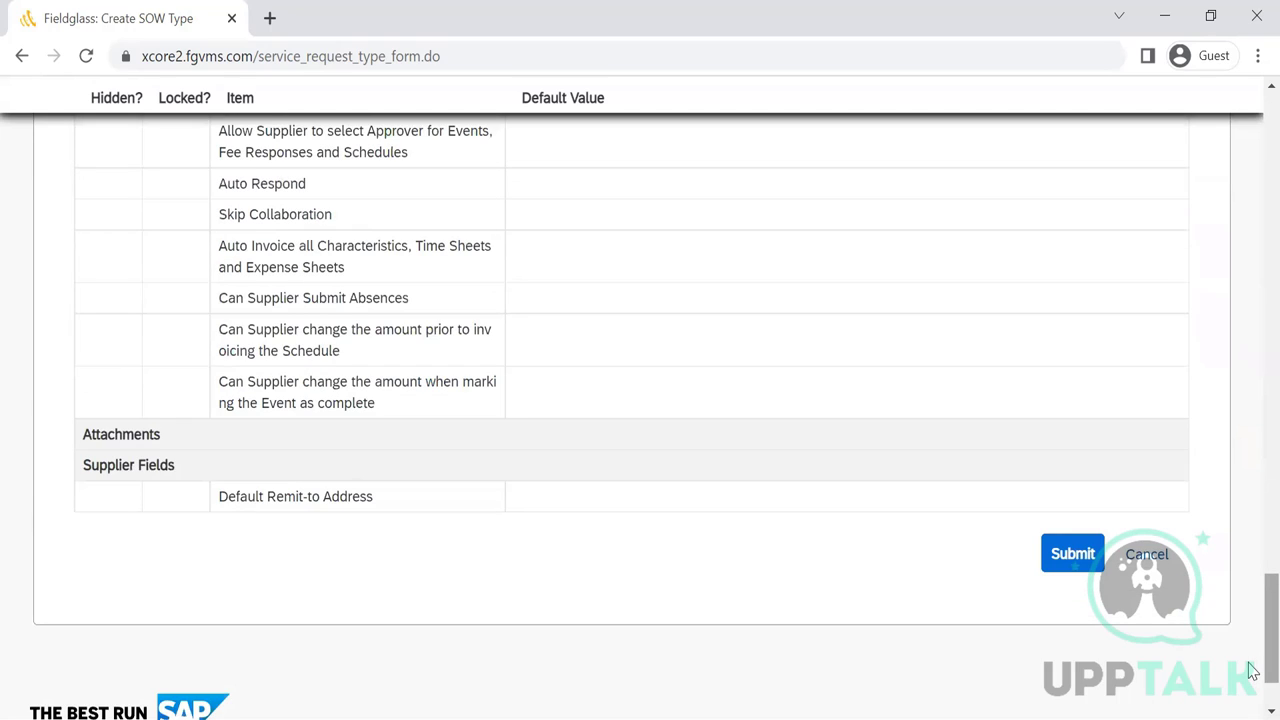
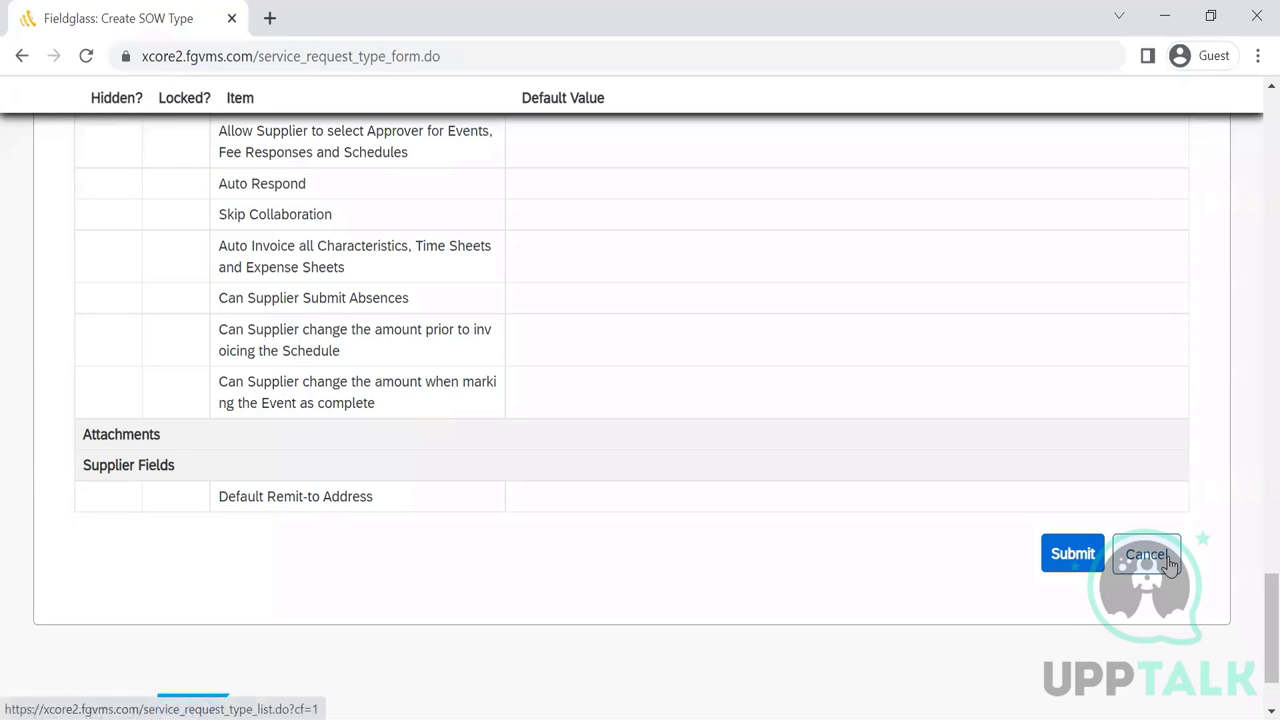
- Discard the unsaved new SOW type form and open the Standard SOW type's details
{"action": "left_click", "coordinate": [1146, 554]}
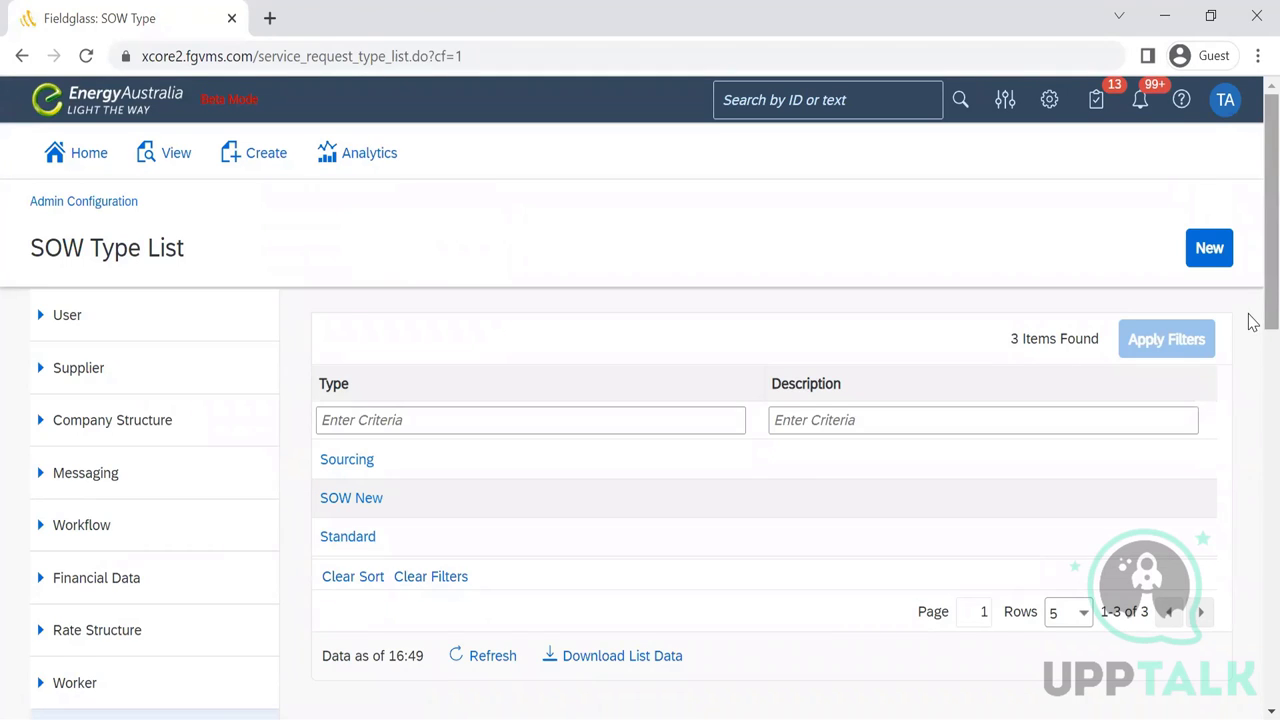
{"action": "scroll", "coordinate": [1250, 323], "scroll_direction": "down", "scroll_amount": 2}
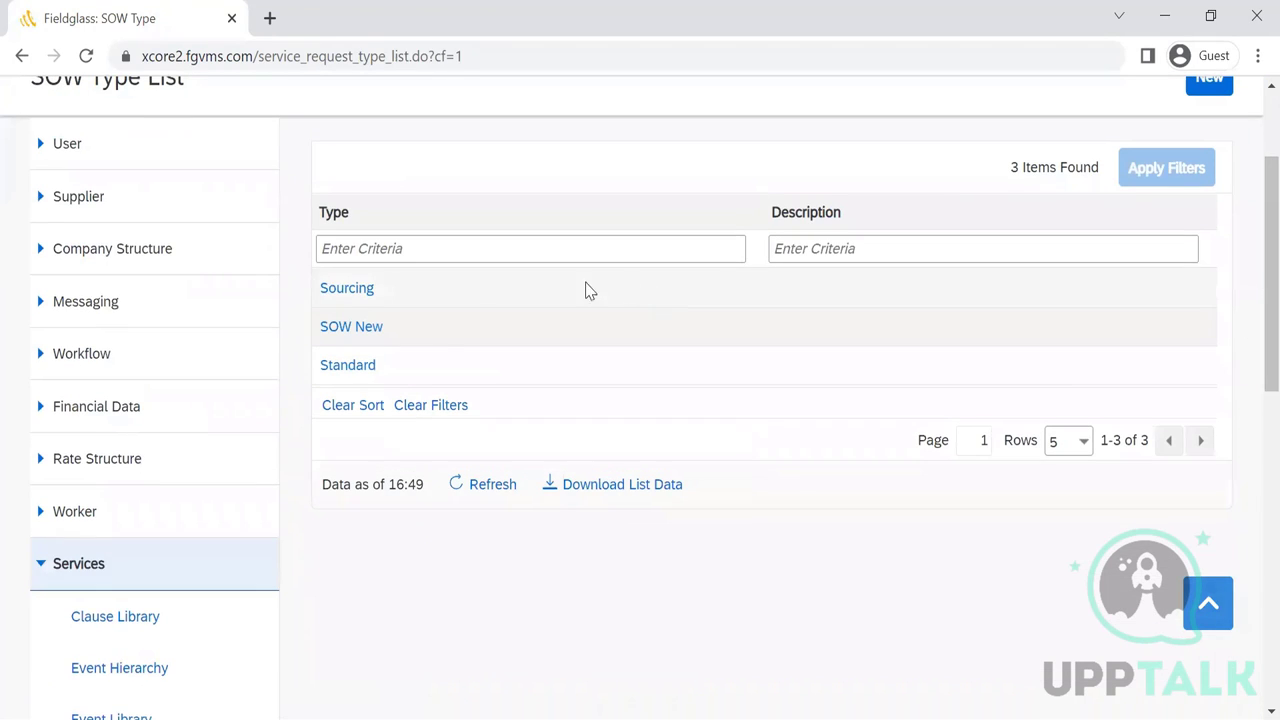
{"action": "left_click", "coordinate": [360, 374]}
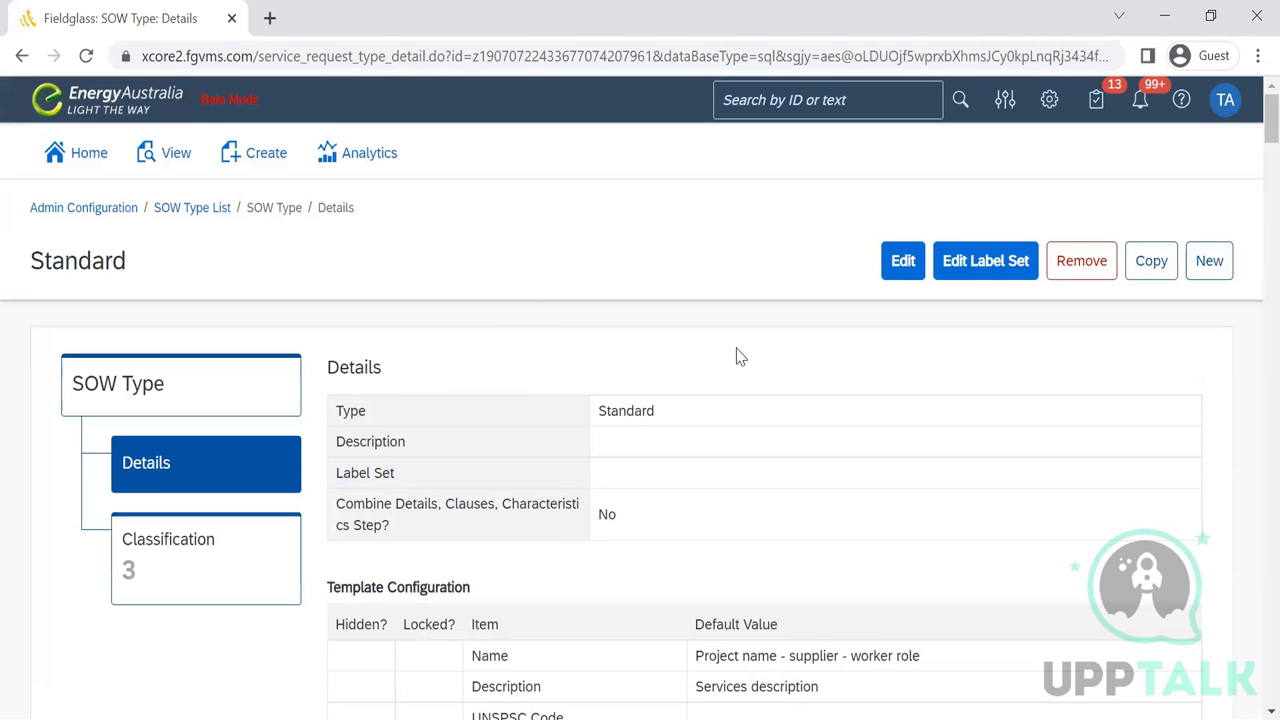
{"action": "scroll", "coordinate": [1253, 133], "scroll_direction": "down", "scroll_amount": 1}
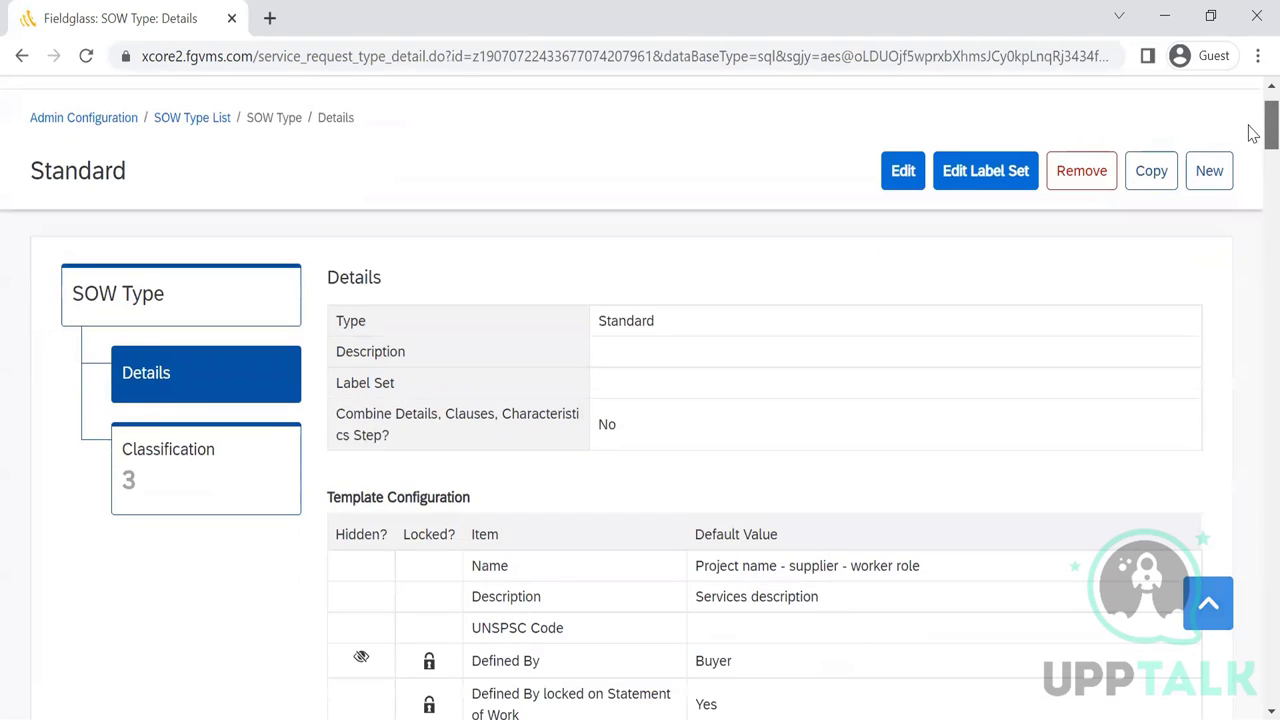
{"action": "scroll", "coordinate": [1253, 133], "scroll_direction": "down", "scroll_amount": 3}
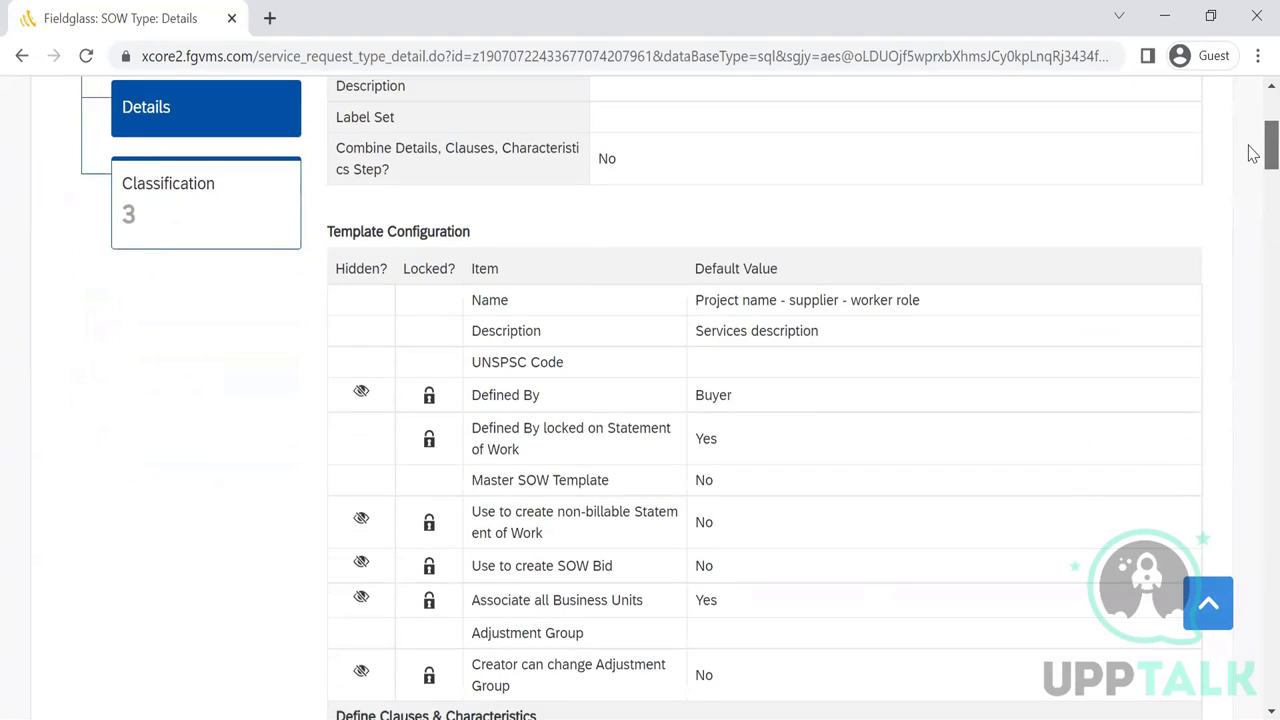
{"action": "scroll", "coordinate": [1253, 155], "scroll_direction": "down", "scroll_amount": 1}
{"action": "scroll", "coordinate": [1253, 160], "scroll_direction": "down", "scroll_amount": 6}
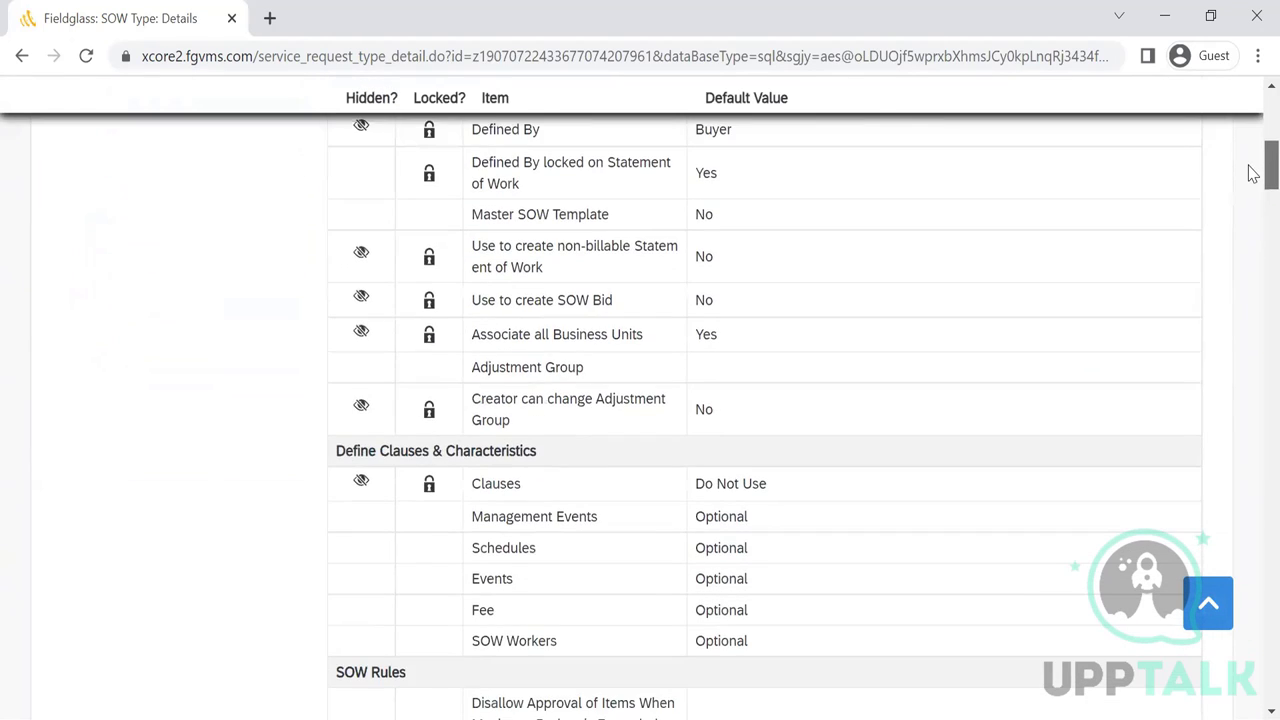
{"action": "scroll", "coordinate": [1253, 210], "scroll_direction": "down", "scroll_amount": 3}
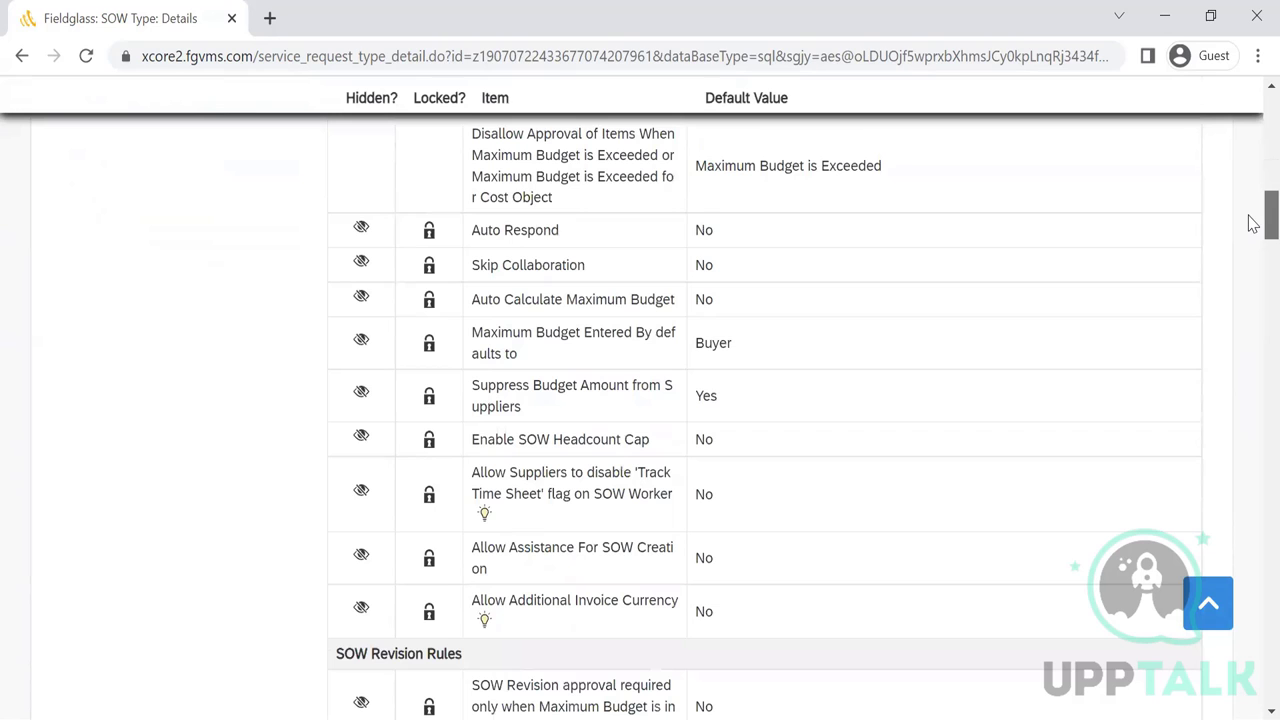
{"action": "scroll", "coordinate": [1253, 222], "scroll_direction": "down", "scroll_amount": 15}
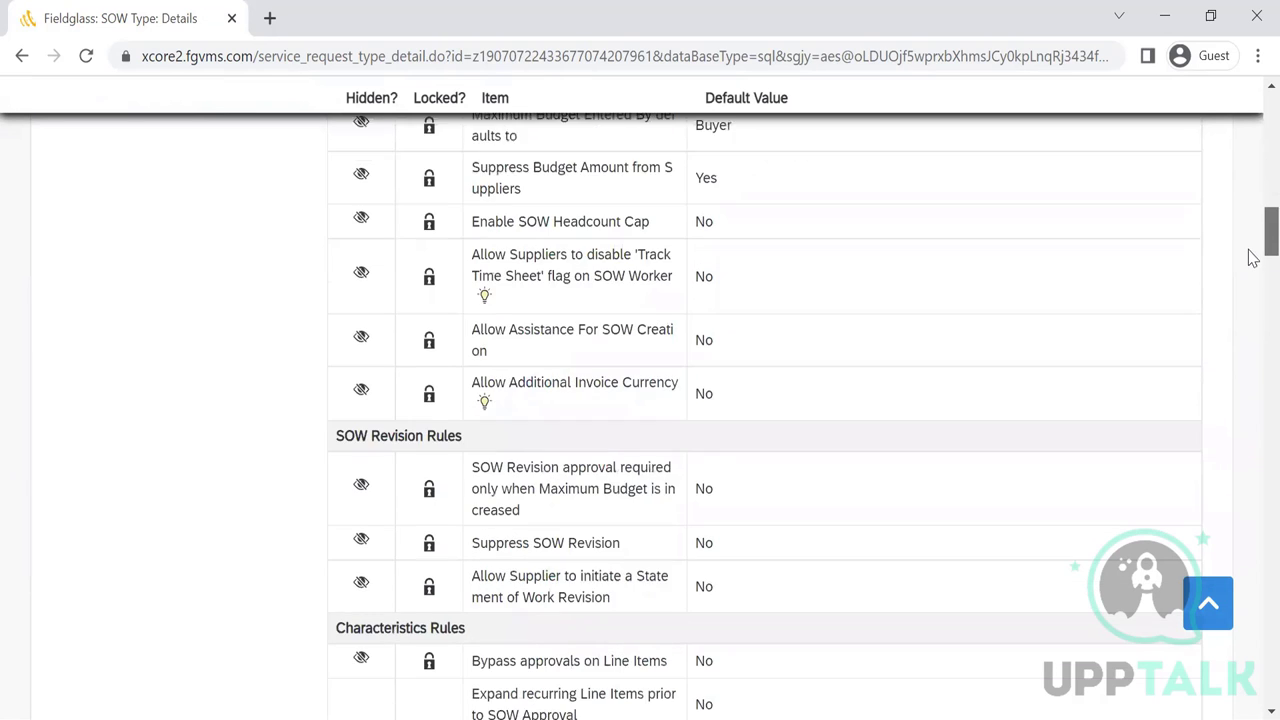
{"action": "scroll", "coordinate": [1253, 655], "scroll_direction": "down", "scroll_amount": 10}
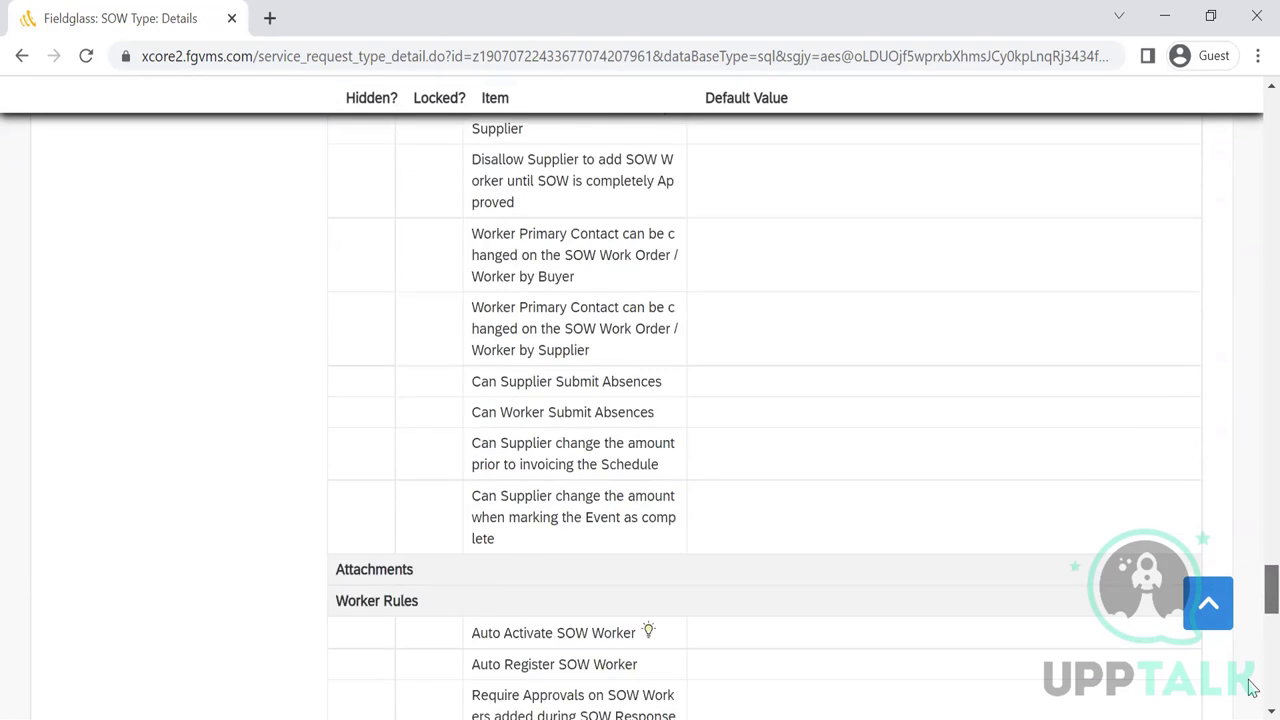
{"action": "scroll", "coordinate": [1249, 294], "scroll_direction": "up", "scroll_amount": 15}
{"action": "scroll", "coordinate": [1253, 258], "scroll_direction": "up", "scroll_amount": 20}
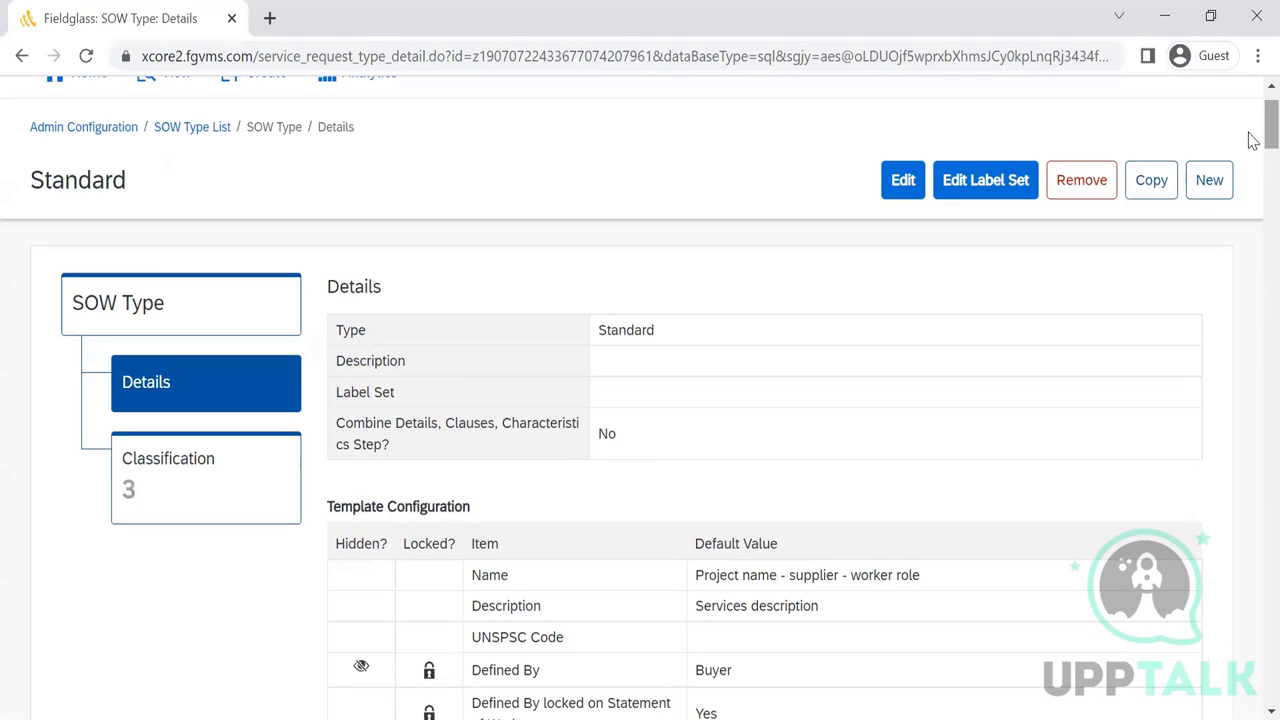
{"action": "scroll", "coordinate": [1252, 150], "scroll_direction": "down", "scroll_amount": 4}
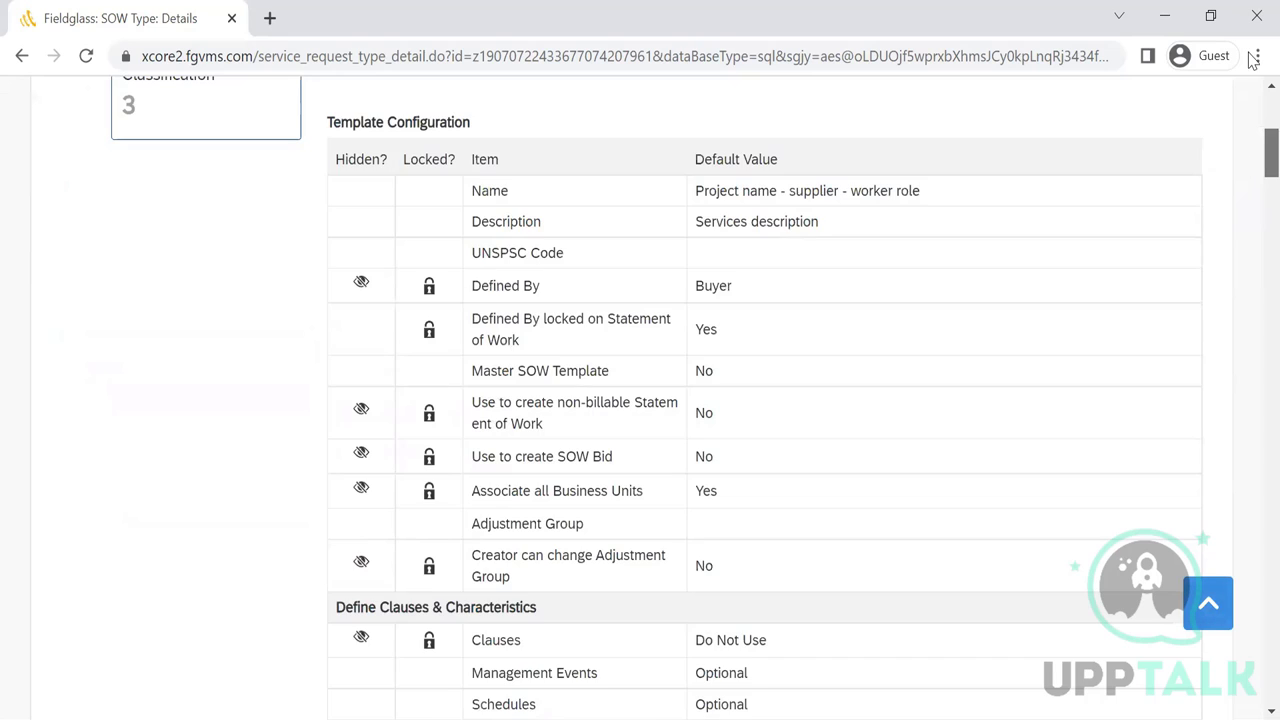
{"action": "scroll", "coordinate": [1252, 168], "scroll_direction": "up", "scroll_amount": 10}
{"action": "scroll", "coordinate": [1252, 168], "scroll_direction": "down", "scroll_amount": 1}
{"action": "scroll", "coordinate": [1253, 168], "scroll_direction": "down", "scroll_amount": 5}
{"action": "scroll", "coordinate": [1250, 180], "scroll_direction": "down", "scroll_amount": 4}
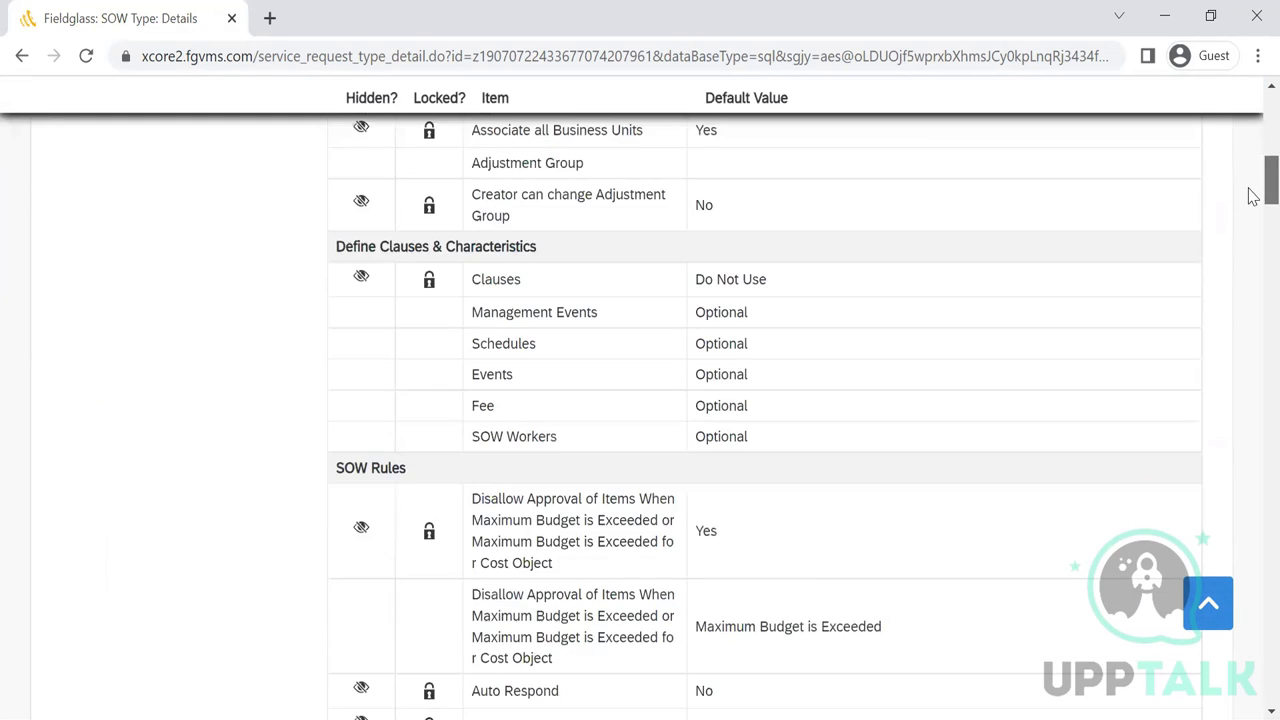
{"action": "scroll", "coordinate": [1255, 204], "scroll_direction": "down", "scroll_amount": 3}
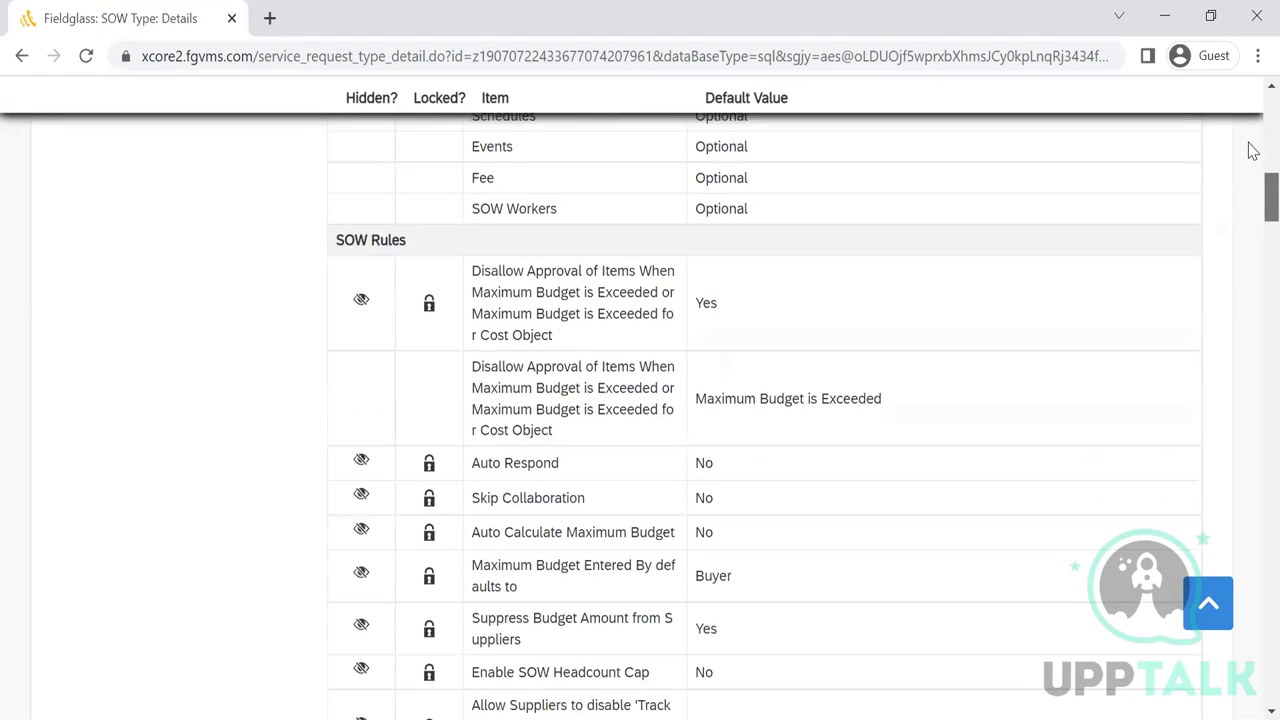
{"action": "scroll", "coordinate": [1250, 150], "scroll_direction": "up", "scroll_amount": 10}
{"action": "scroll", "coordinate": [1250, 160], "scroll_direction": "down", "scroll_amount": 6}
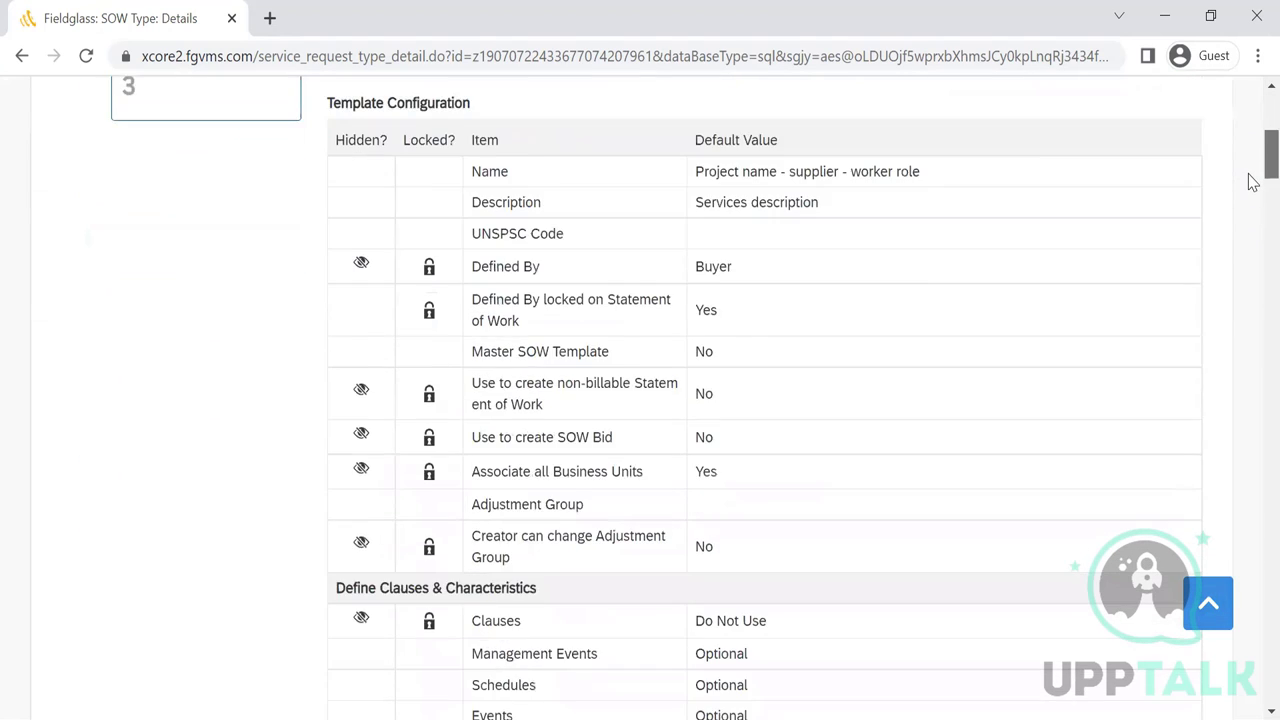
{"action": "scroll", "coordinate": [1250, 190], "scroll_direction": "down", "scroll_amount": 3}
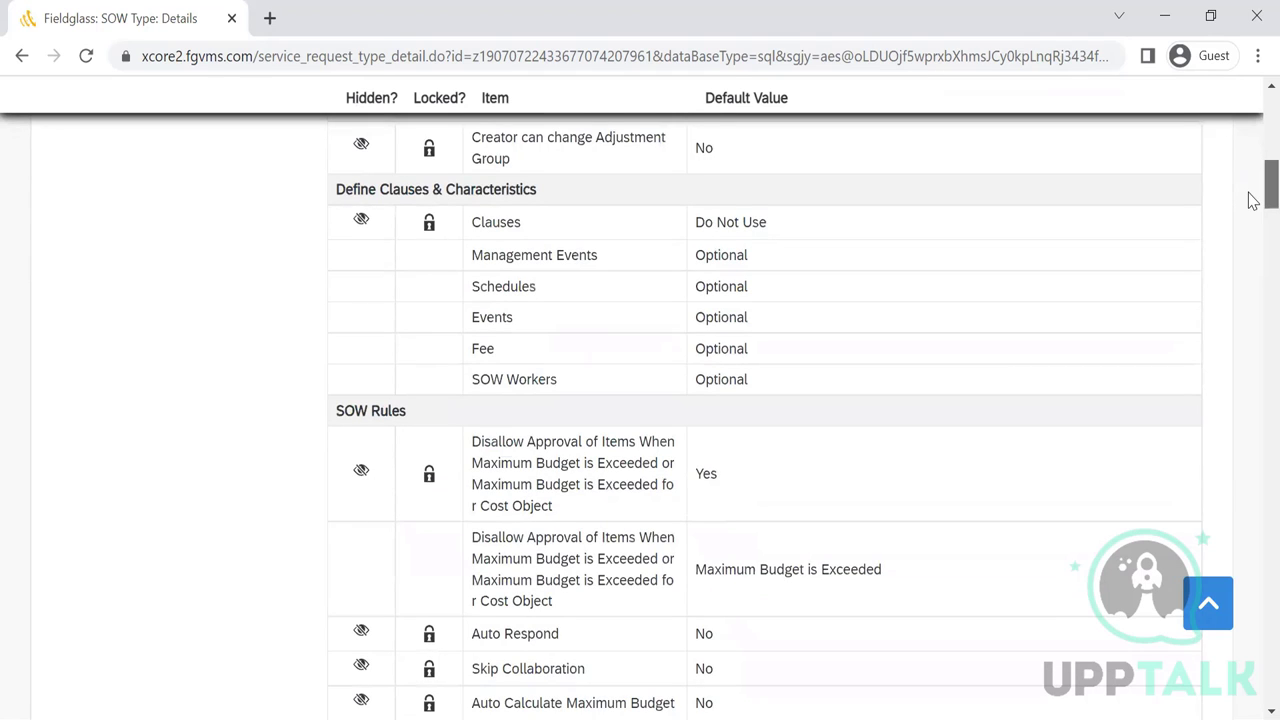
{"action": "scroll", "coordinate": [1253, 200], "scroll_direction": "down", "scroll_amount": 3}
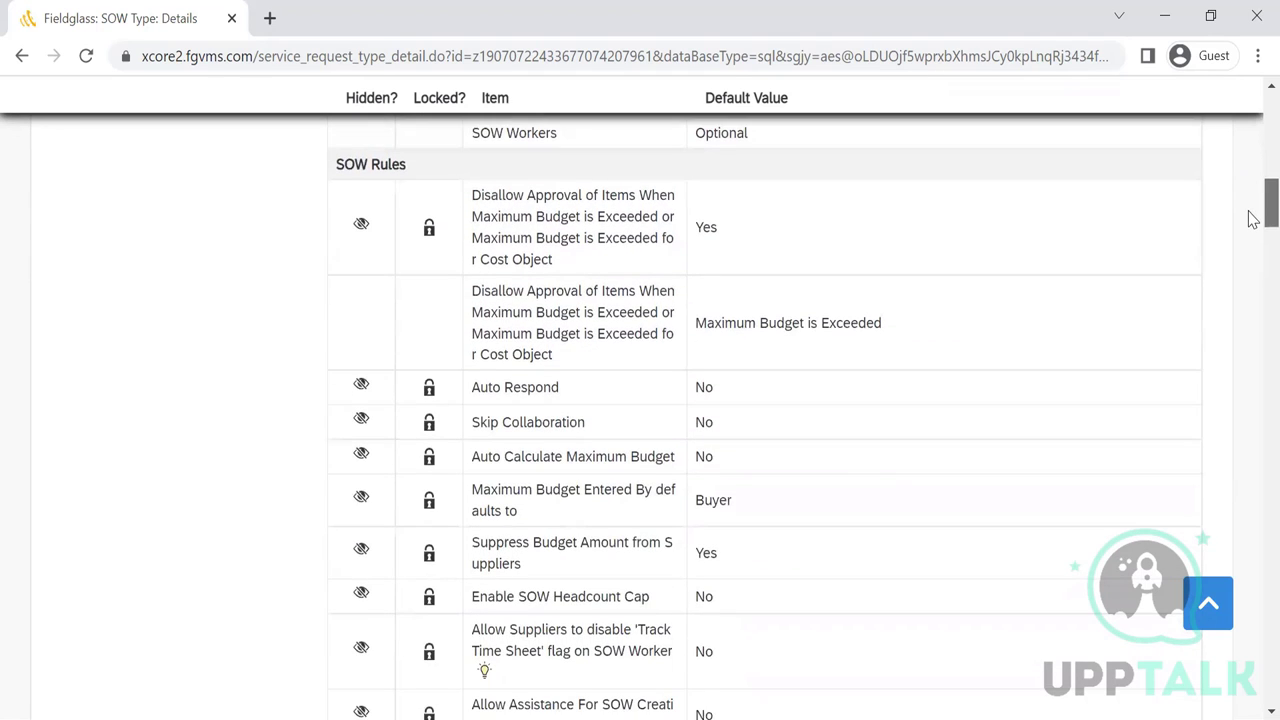
{"action": "scroll", "coordinate": [1253, 223], "scroll_direction": "down", "scroll_amount": 1}
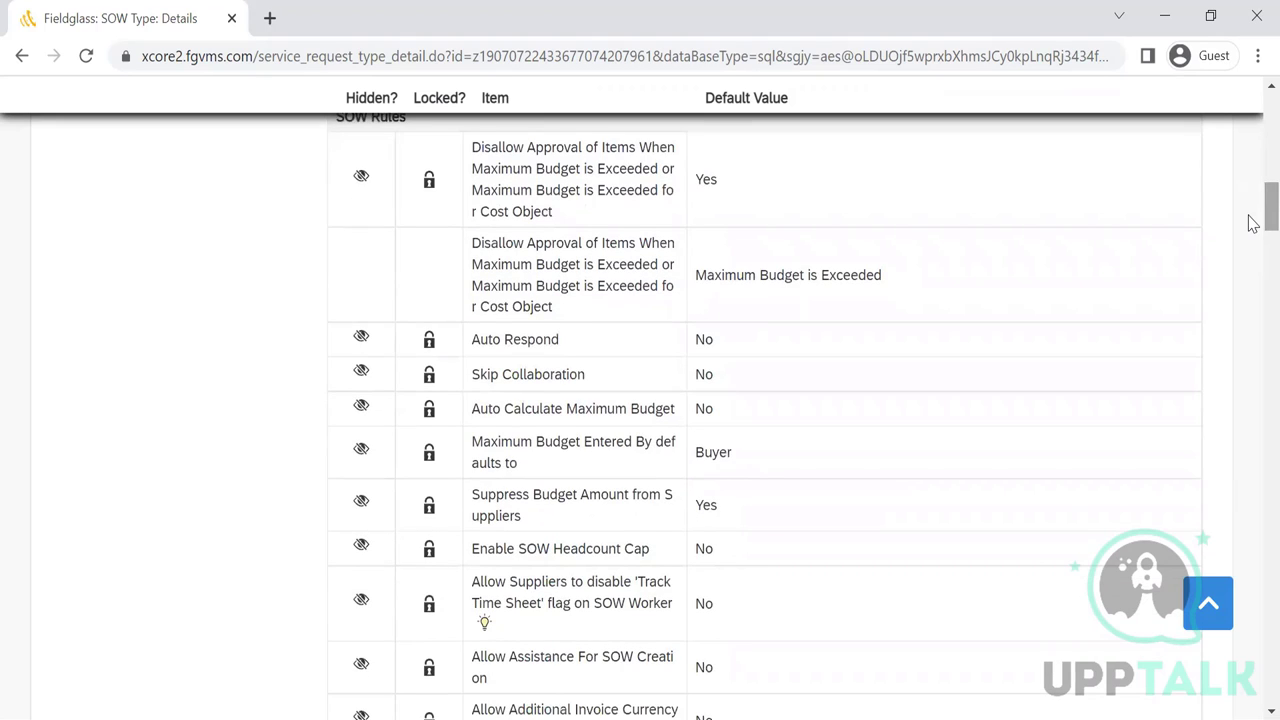
{"action": "scroll", "coordinate": [1250, 205], "scroll_direction": "up", "scroll_amount": 2}
{"action": "scroll", "coordinate": [1250, 220], "scroll_direction": "down", "scroll_amount": 3}
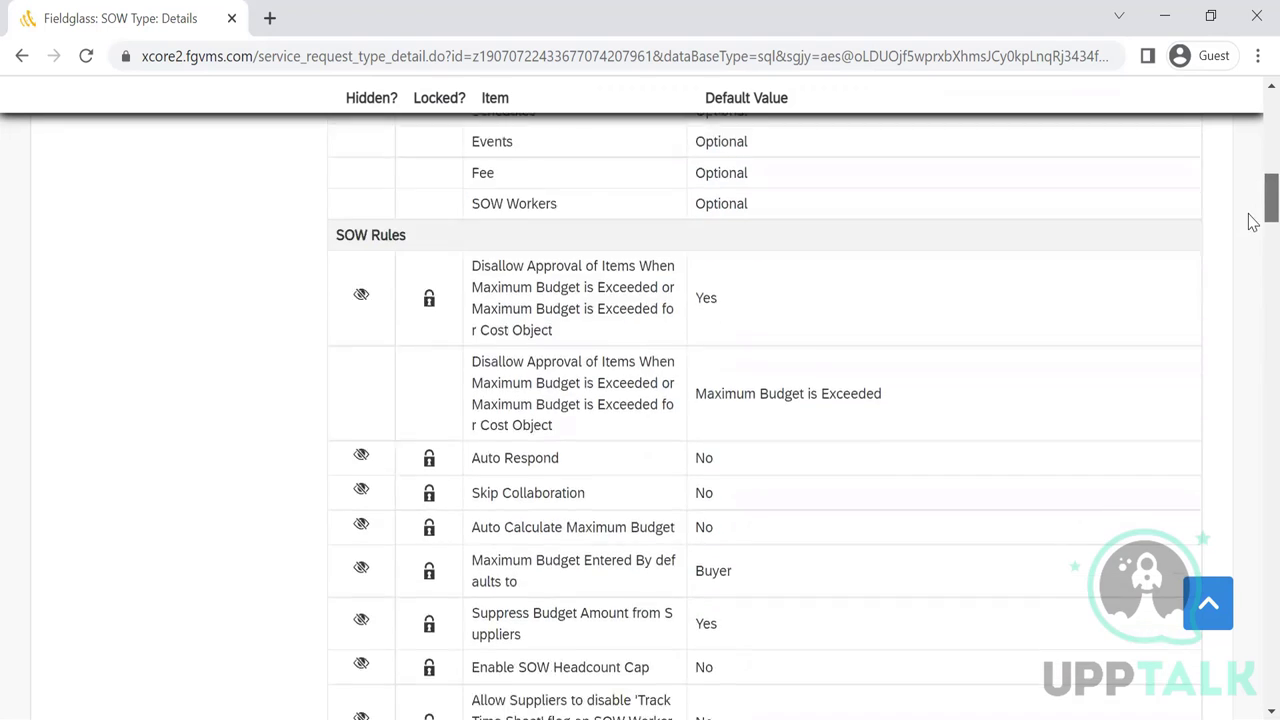
{"action": "scroll", "coordinate": [1253, 249], "scroll_direction": "down", "scroll_amount": 4}
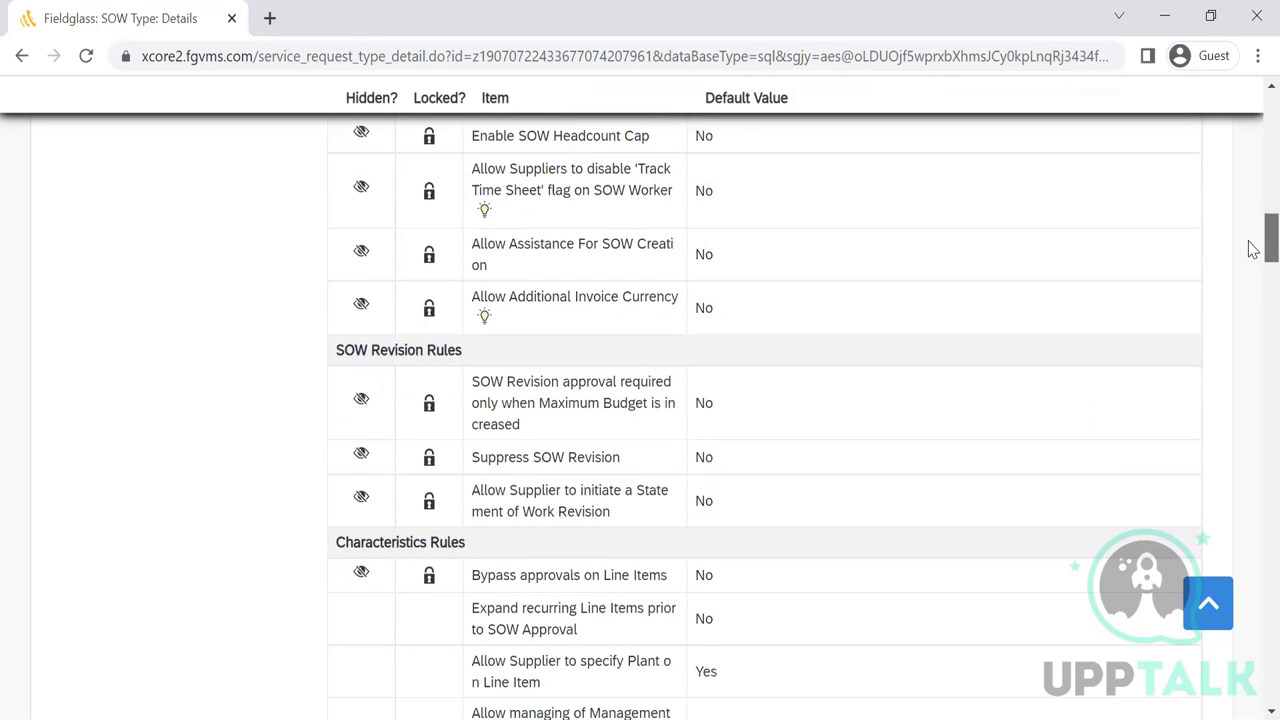
{"action": "scroll", "coordinate": [1253, 250], "scroll_direction": "down", "scroll_amount": 3}
{"action": "scroll", "coordinate": [1253, 252], "scroll_direction": "up", "scroll_amount": 1}
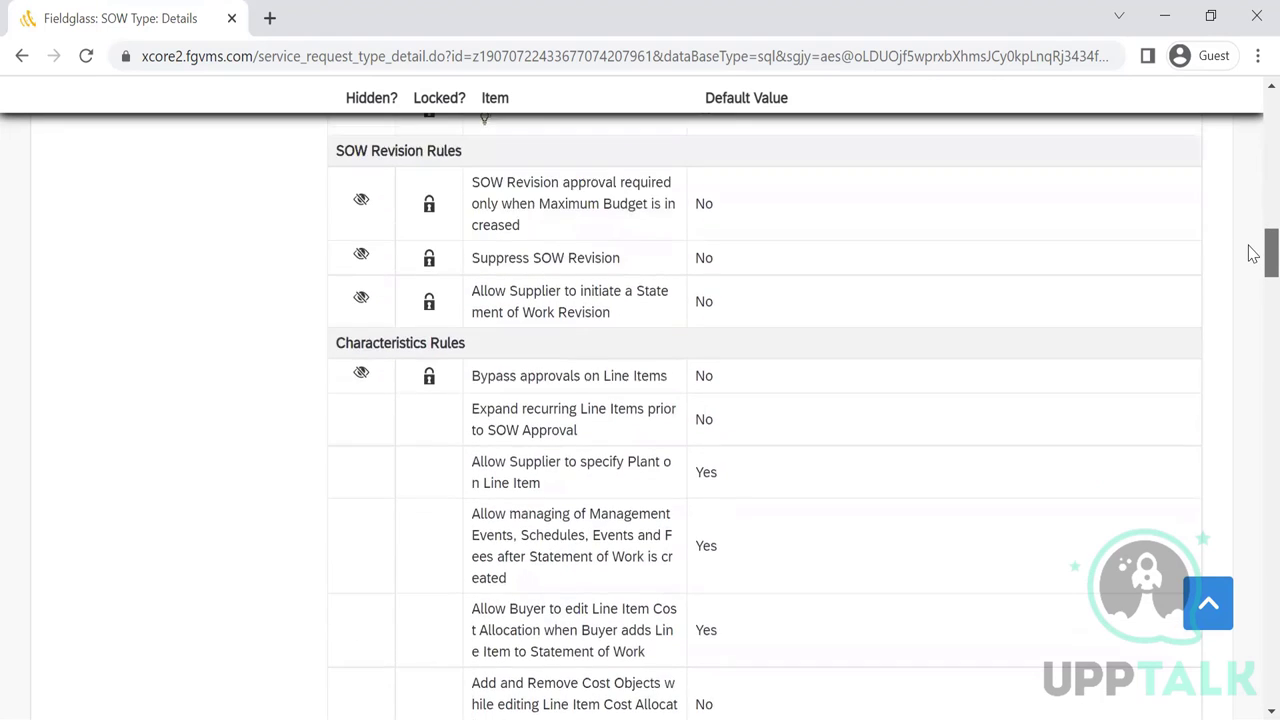
{"action": "scroll", "coordinate": [1253, 252], "scroll_direction": "up", "scroll_amount": 3}
- Scroll through the Standard SOW type's details, then go back to the SOW Type list
{"action": "mouse_move", "coordinate": [422, 400]}
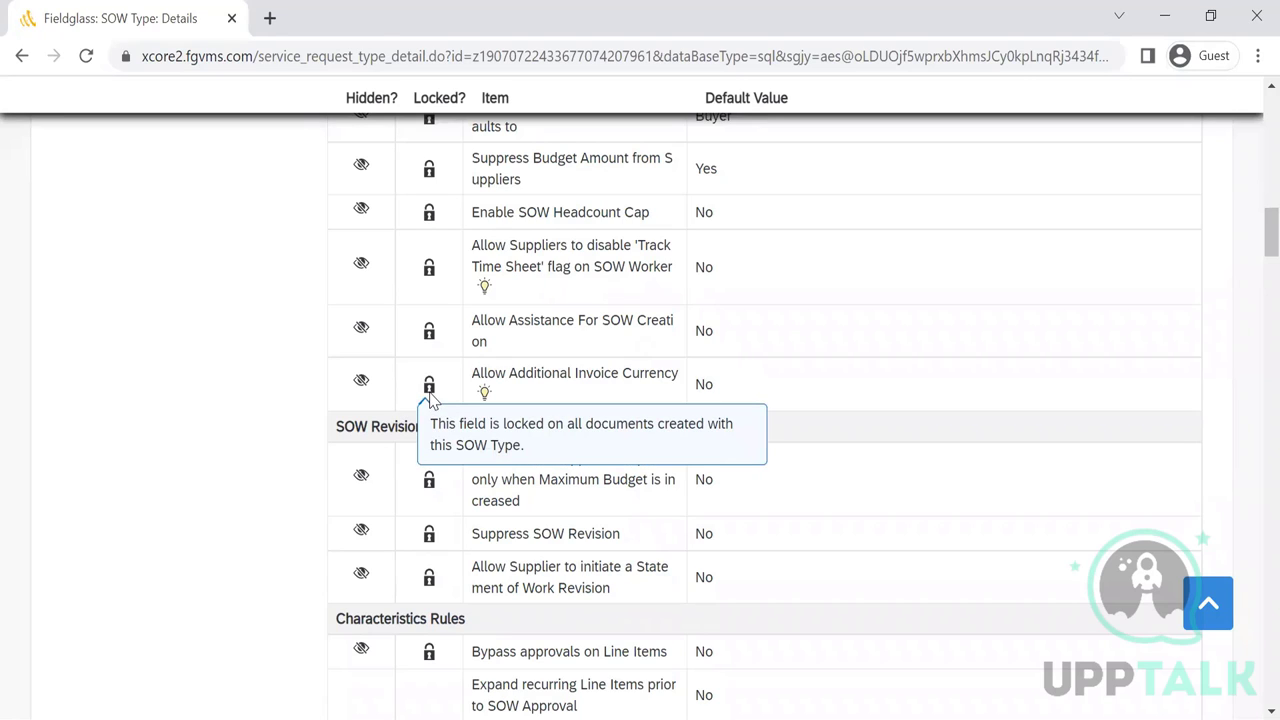
{"action": "mouse_move", "coordinate": [360, 385]}
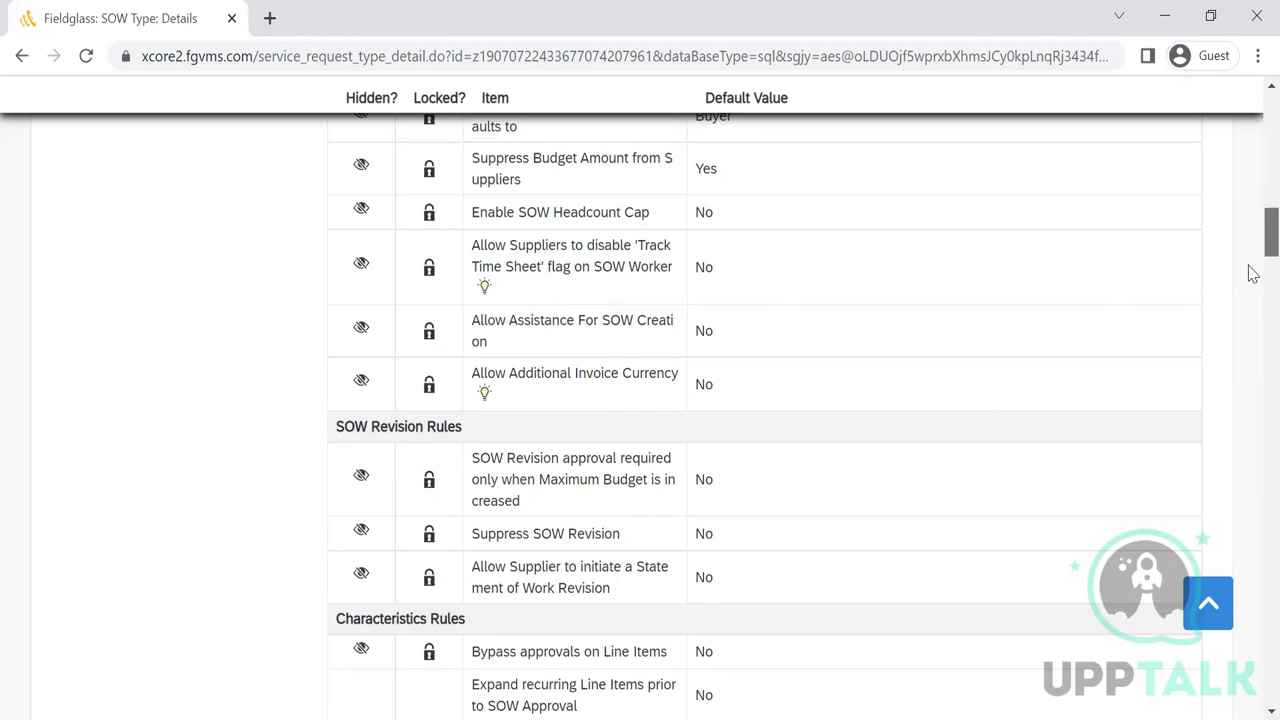
{"action": "scroll", "coordinate": [1252, 273], "scroll_direction": "down", "scroll_amount": 10}
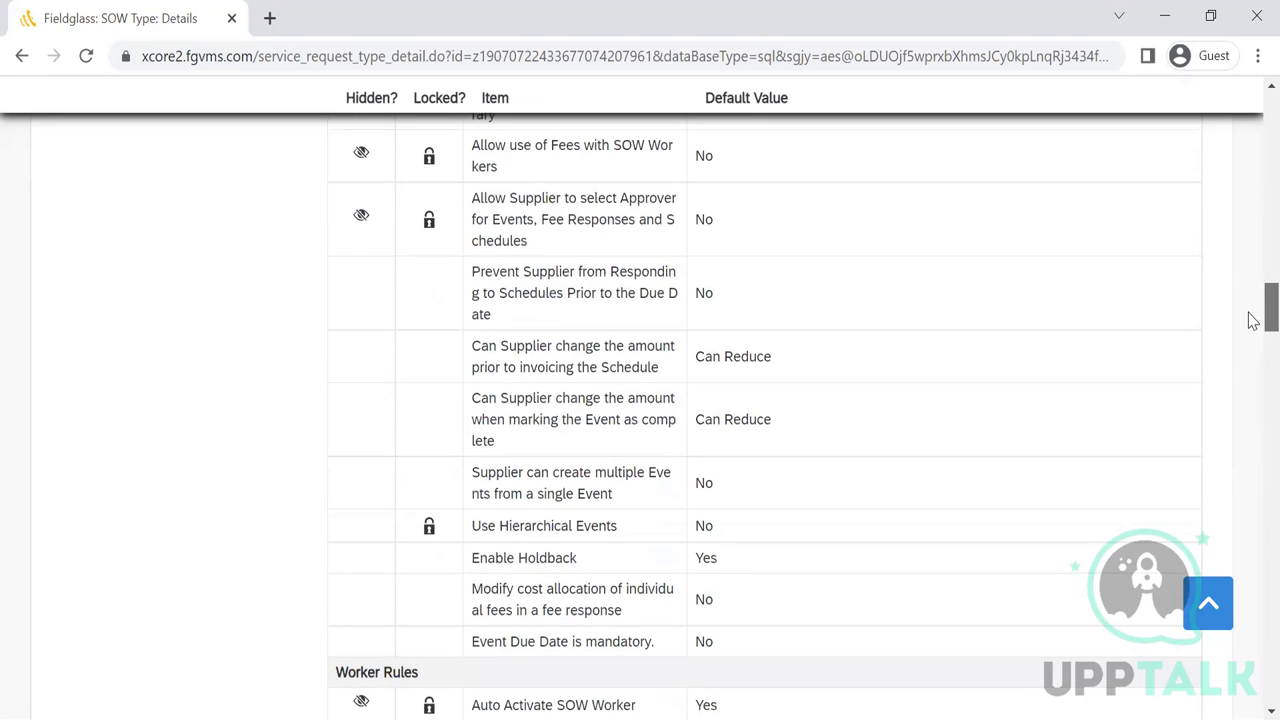
{"action": "scroll", "coordinate": [1249, 374], "scroll_direction": "down", "scroll_amount": 15}
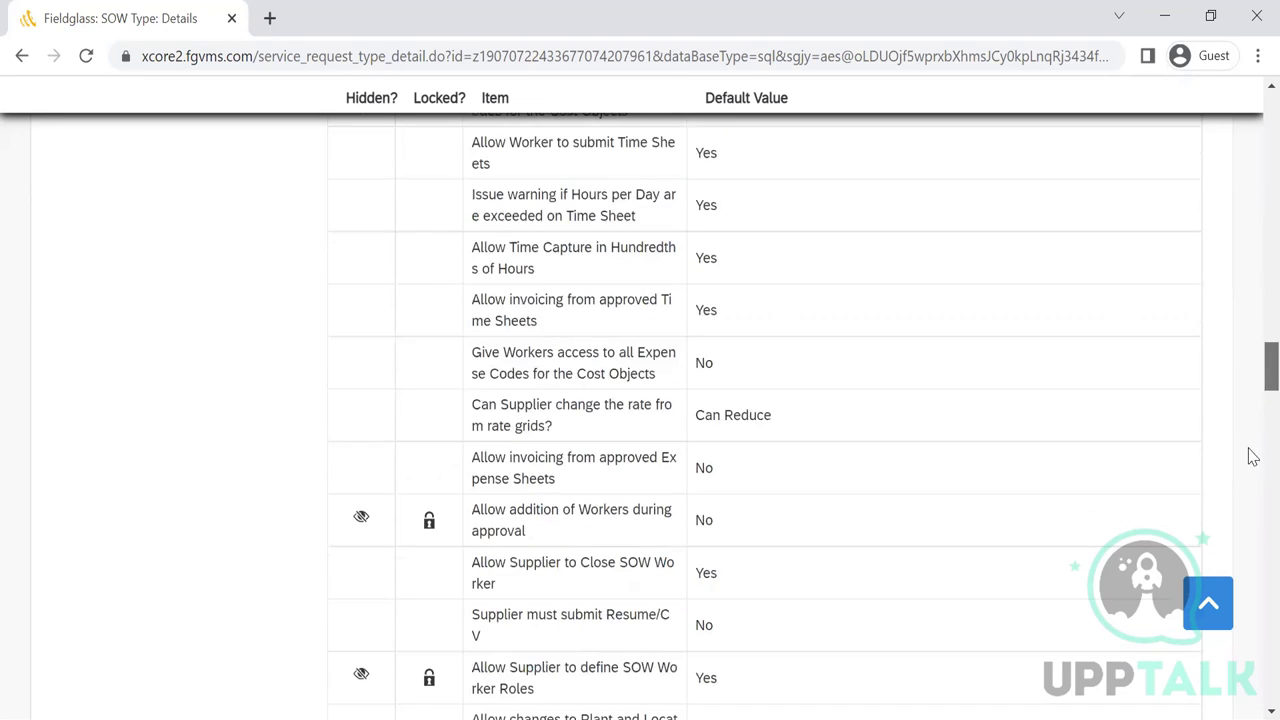
{"action": "scroll", "coordinate": [1249, 608], "scroll_direction": "down", "scroll_amount": 15}
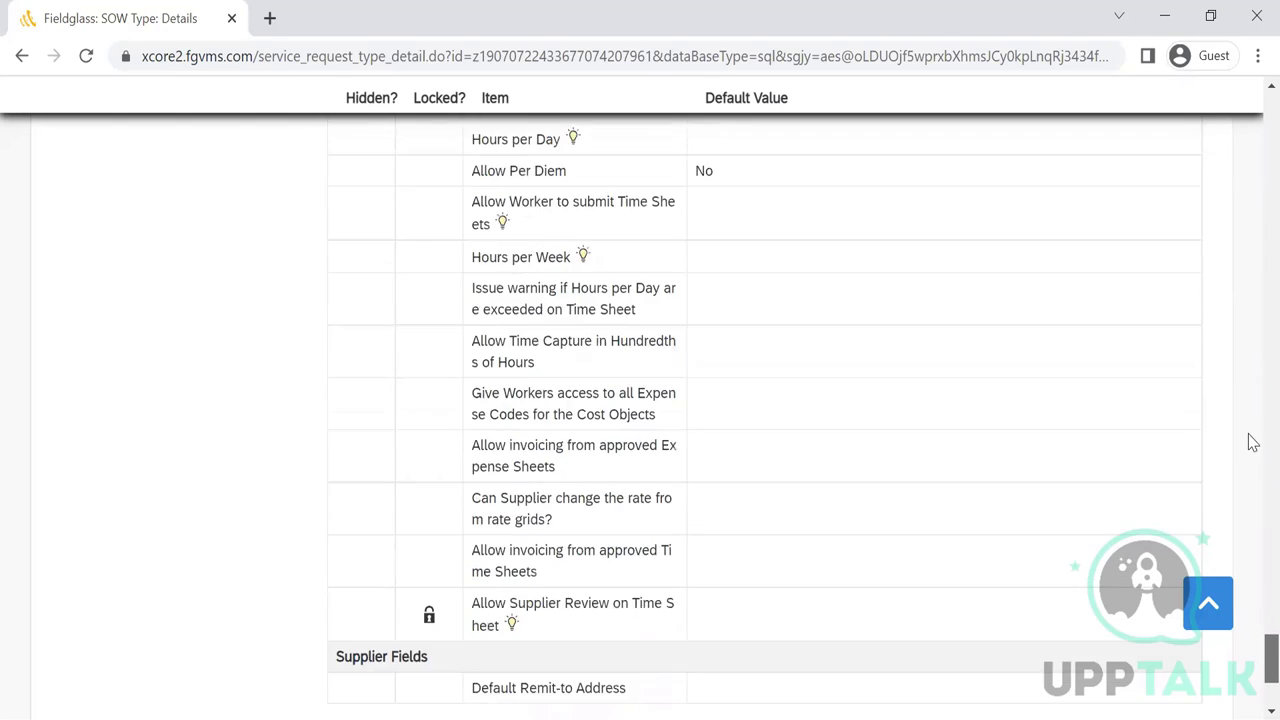
{"action": "scroll", "coordinate": [1249, 440], "scroll_direction": "up", "scroll_amount": 12}
{"action": "scroll", "coordinate": [1252, 442], "scroll_direction": "up", "scroll_amount": 20}
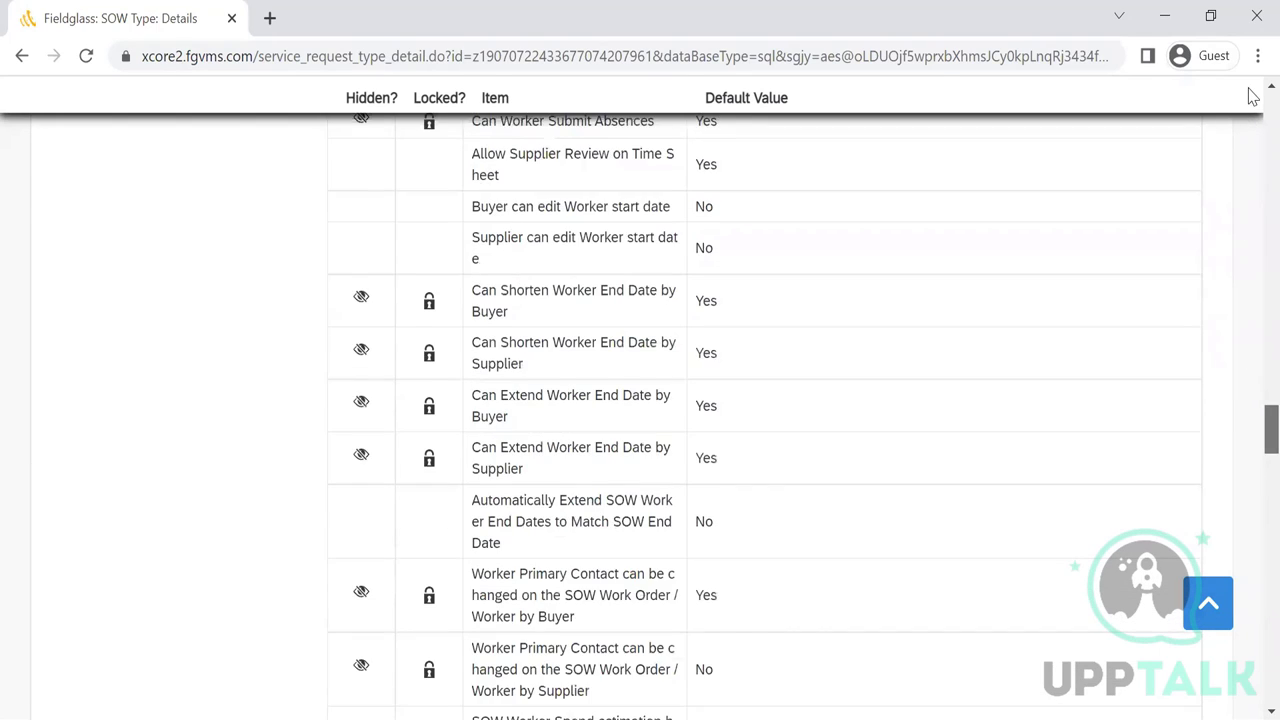
{"action": "scroll", "coordinate": [1252, 194], "scroll_direction": "up", "scroll_amount": 10}
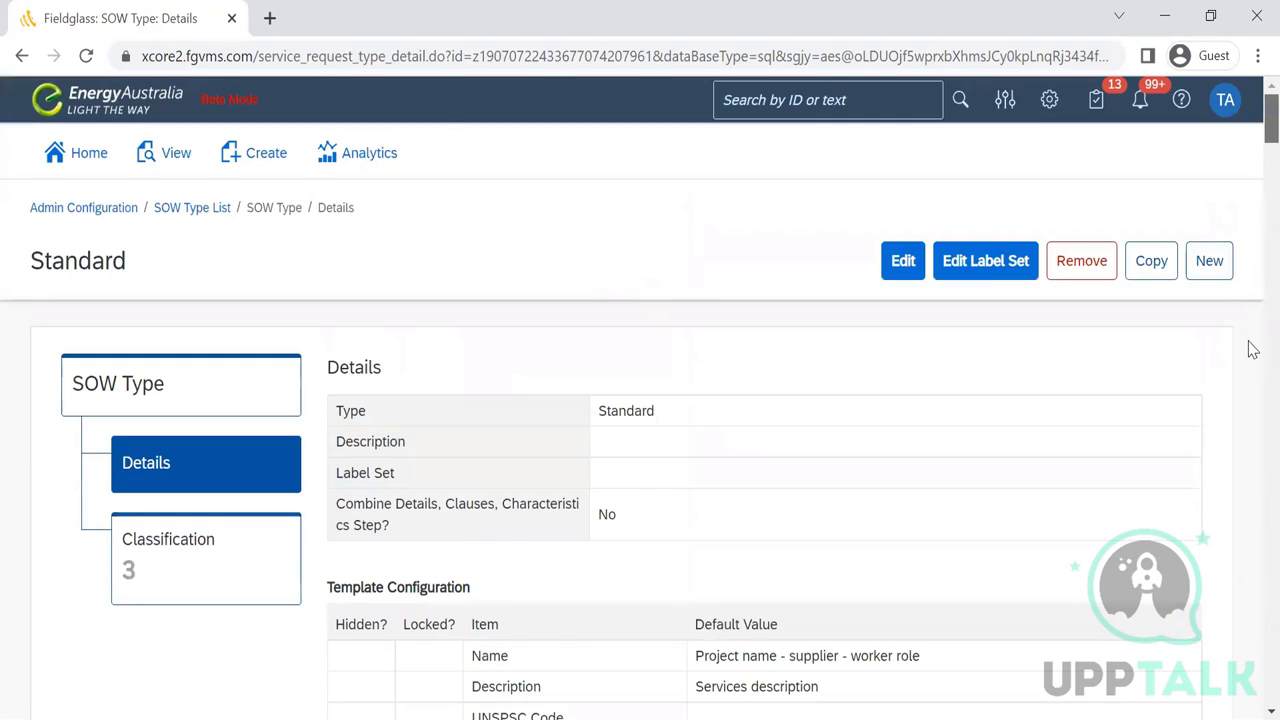
{"action": "scroll", "coordinate": [1249, 349], "scroll_direction": "down", "scroll_amount": 12}
{"action": "scroll", "coordinate": [1252, 610], "scroll_direction": "down", "scroll_amount": 15}
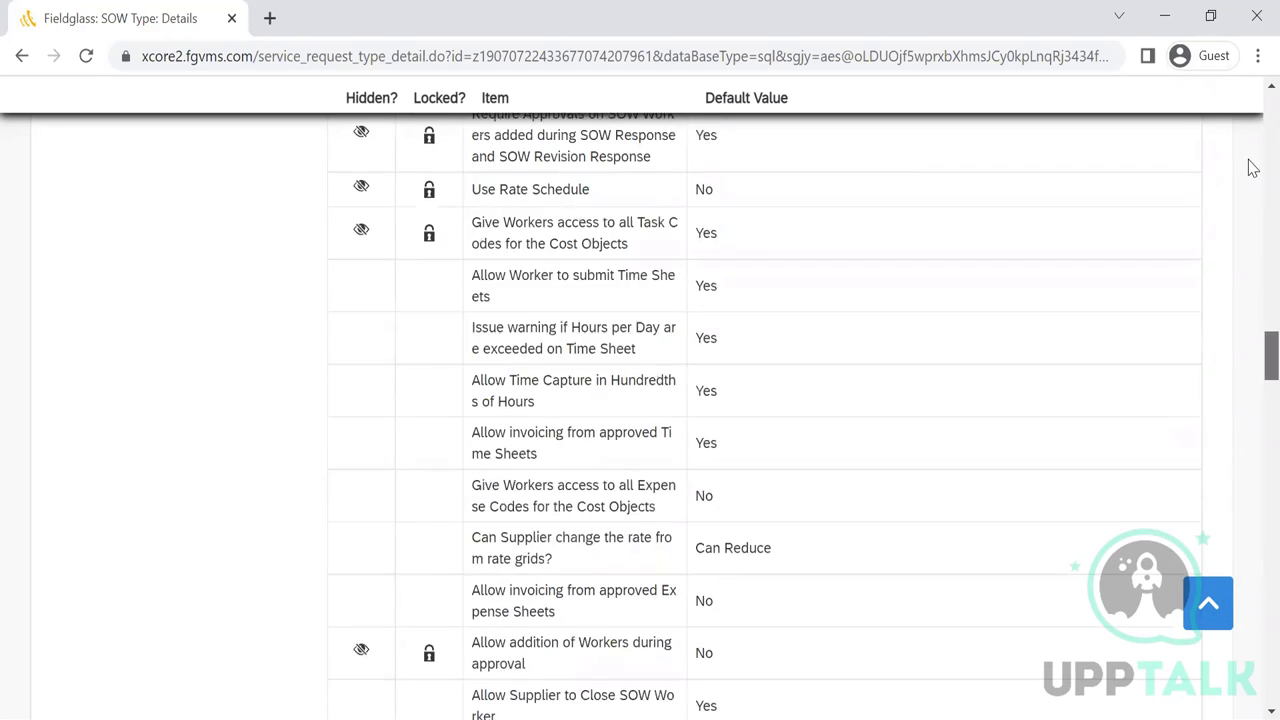
{"action": "scroll", "coordinate": [776, 380], "scroll_direction": "up", "scroll_amount": 20}
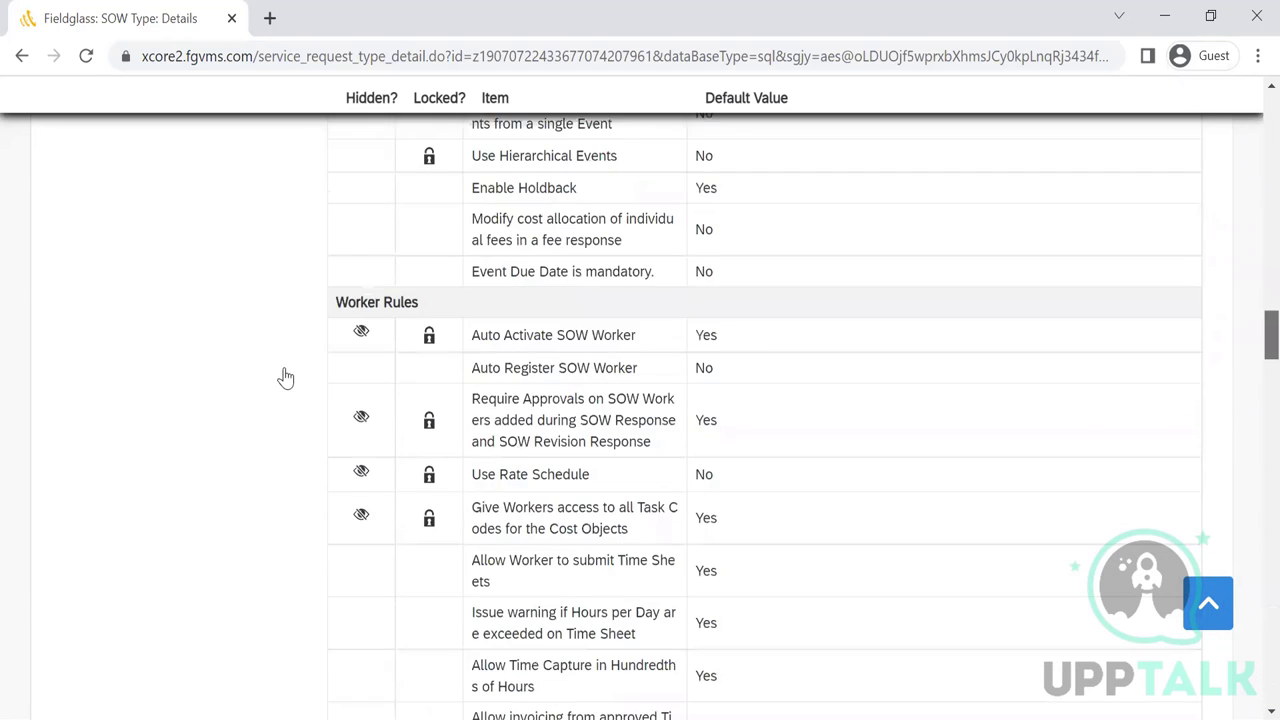
{"action": "scroll", "coordinate": [277, 345], "scroll_direction": "up", "scroll_amount": 1}
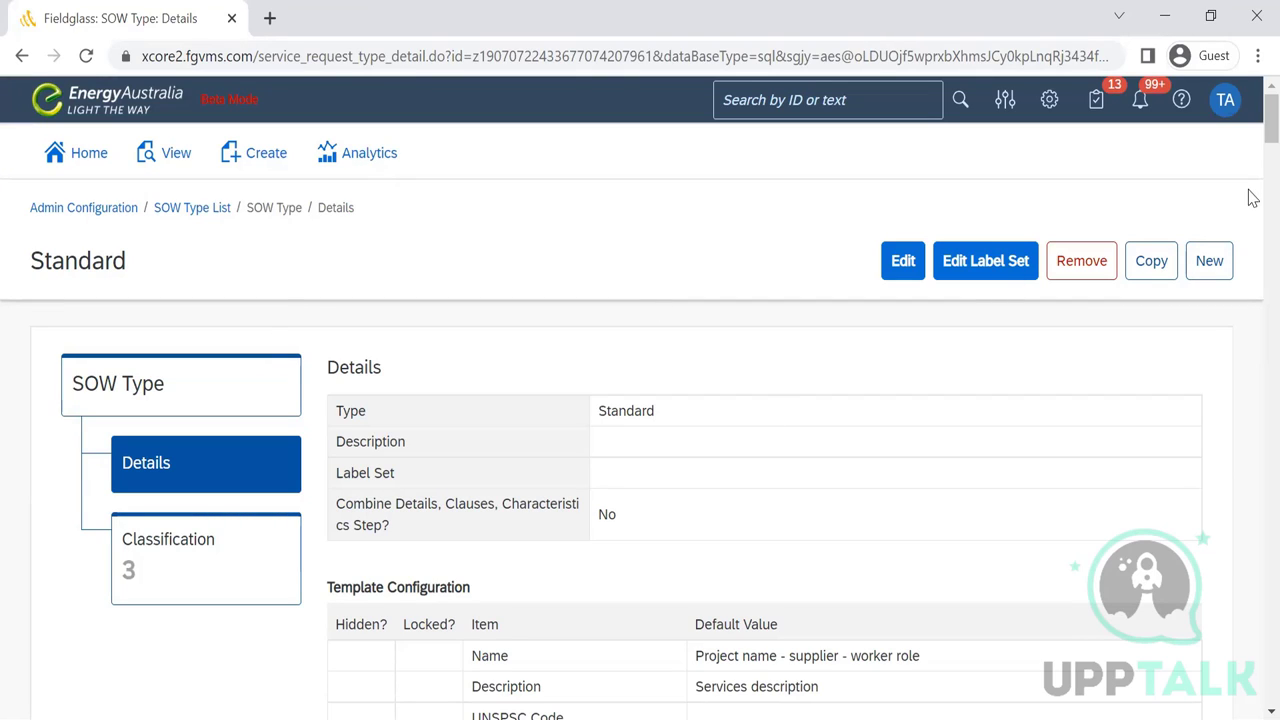
{"action": "scroll", "coordinate": [1252, 140], "scroll_direction": "down", "scroll_amount": 5}
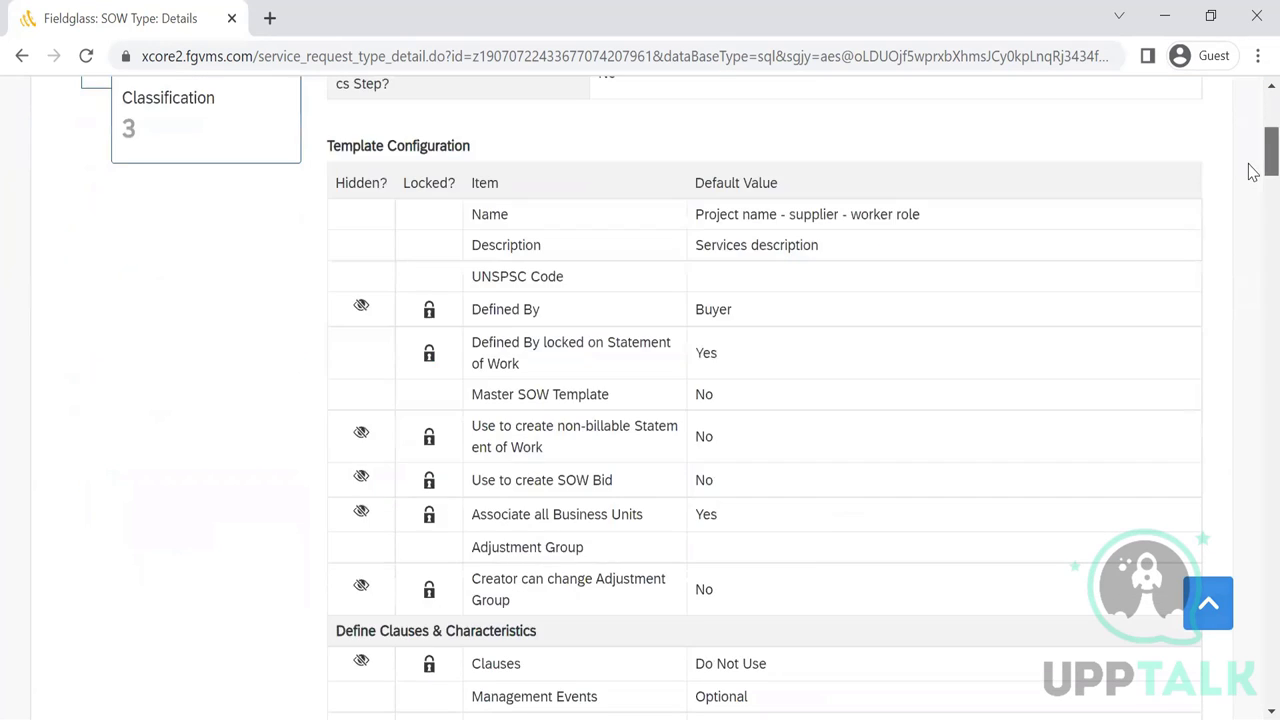
{"action": "key", "text": "alt+Left"}
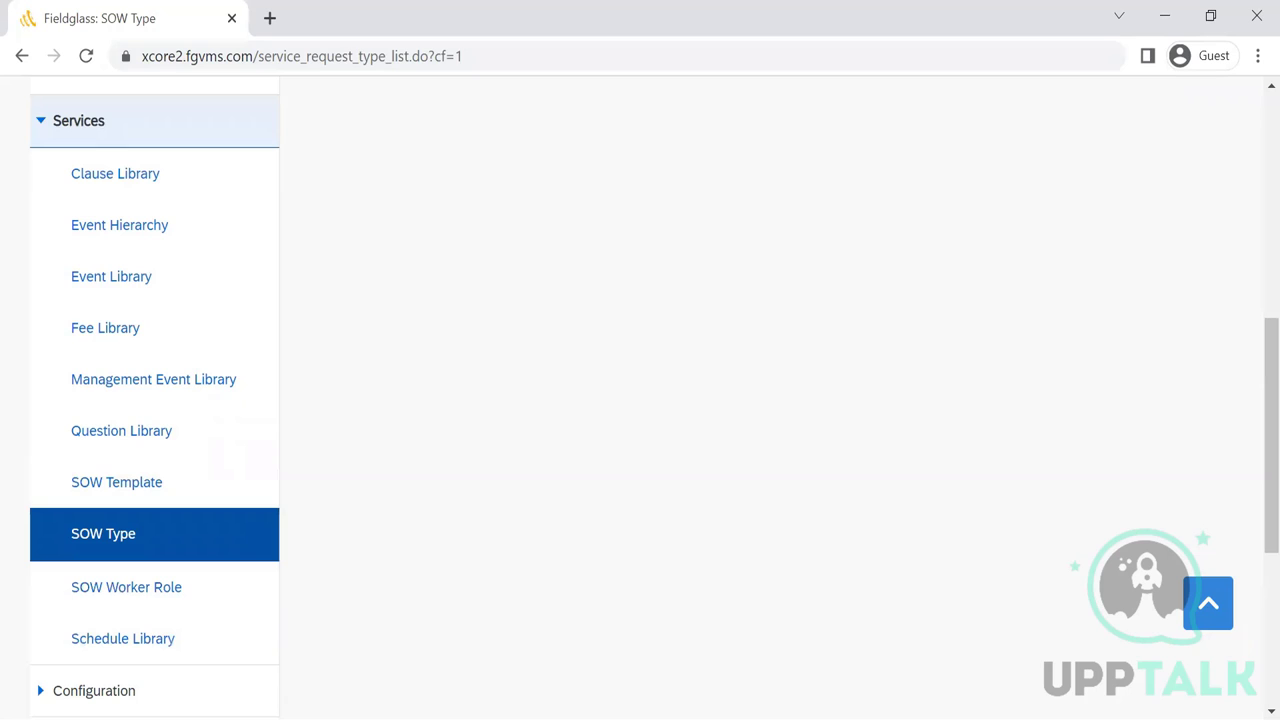
- Open the SOW Template List, sort by Type with Standard first, and open EA01ST00000001
{"action": "left_click", "coordinate": [116, 486]}
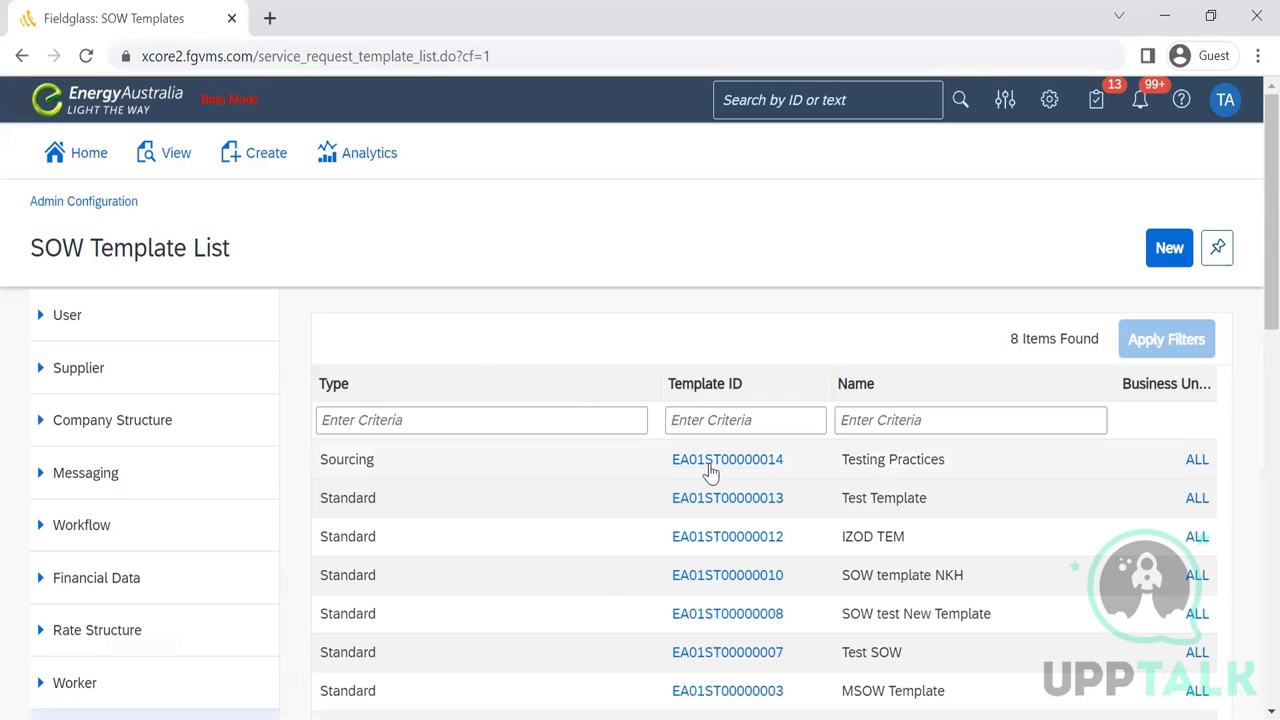
{"action": "left_click", "coordinate": [708, 470]}
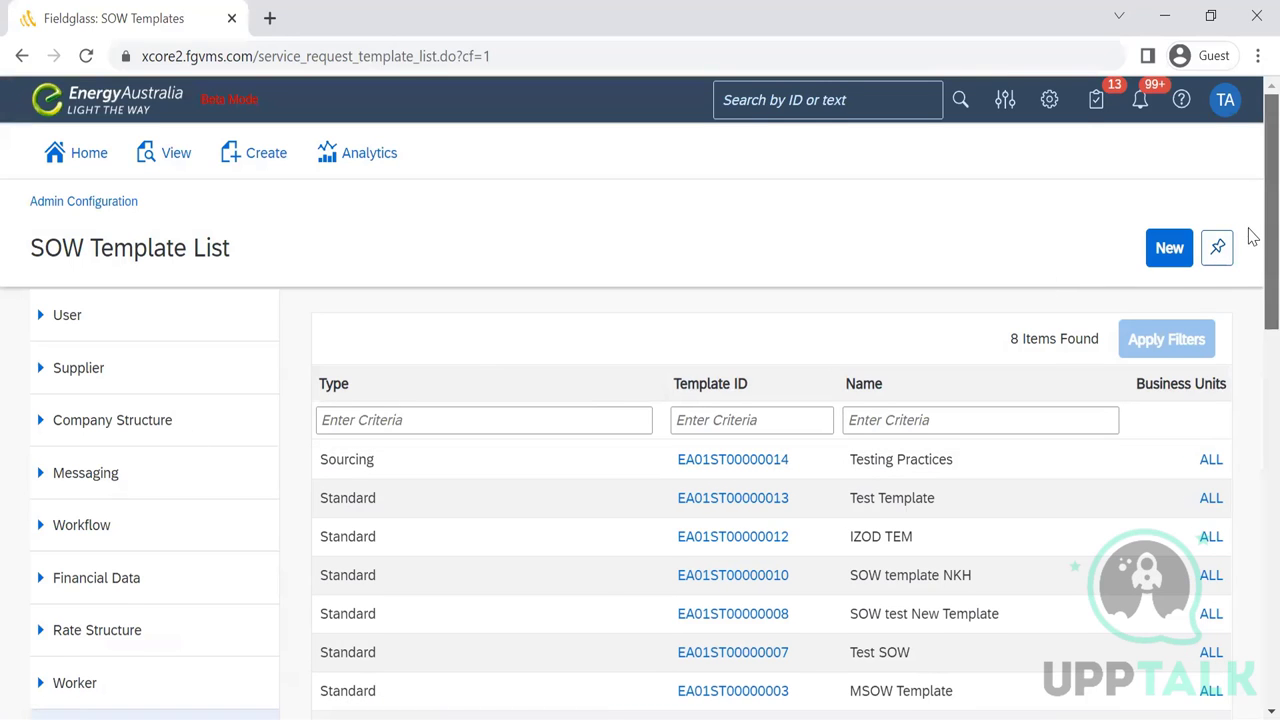
{"action": "scroll", "coordinate": [1250, 260], "scroll_direction": "down", "scroll_amount": 2}
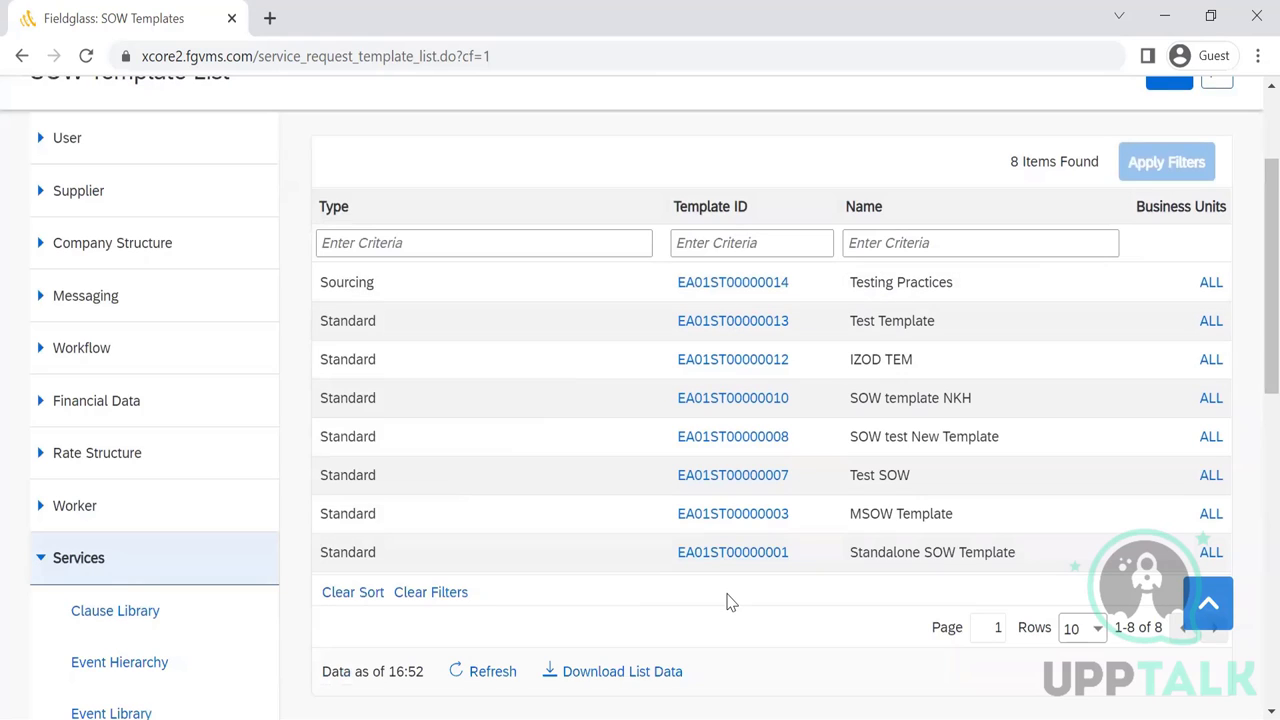
{"action": "left_click", "coordinate": [343, 210]}
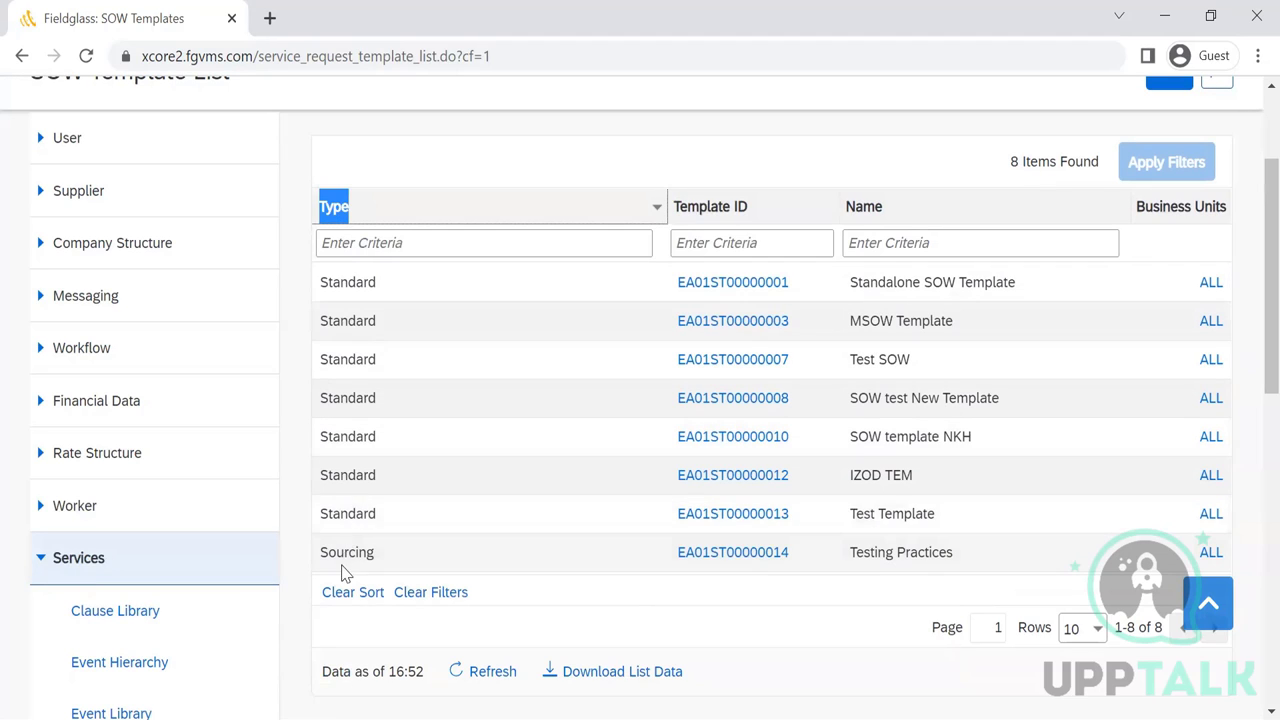
{"action": "left_click", "coordinate": [439, 222]}
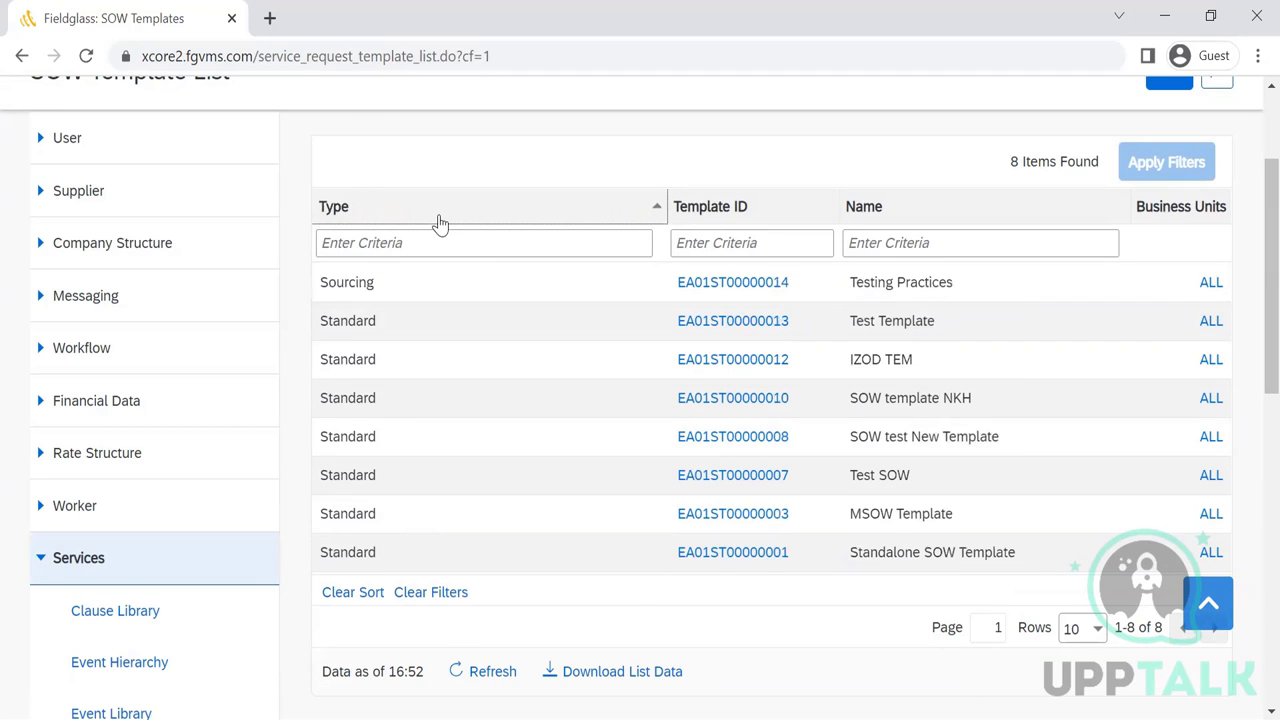
{"action": "left_click", "coordinate": [505, 220]}
{"action": "left_click", "coordinate": [698, 289]}
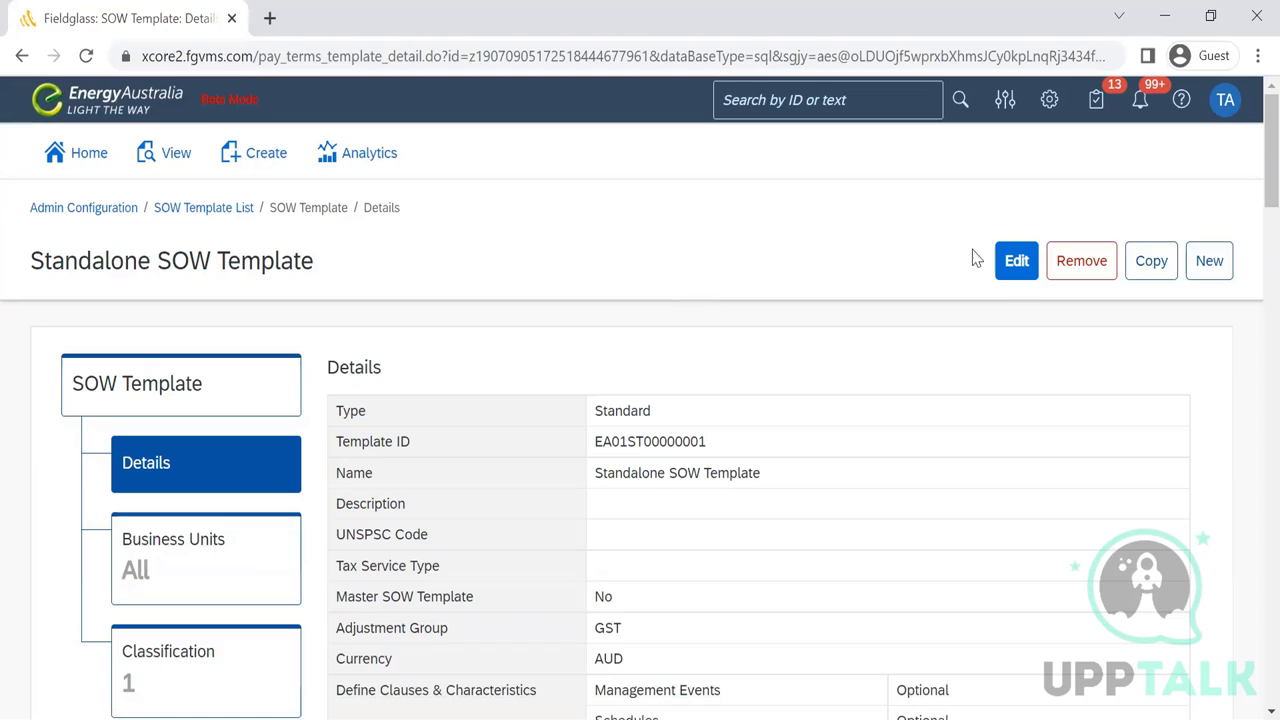
- Review the Standalone SOW Template's details and SOW Custom Fields, then return to the SOW Template List
{"action": "scroll", "coordinate": [1252, 180], "scroll_direction": "down", "scroll_amount": 1}
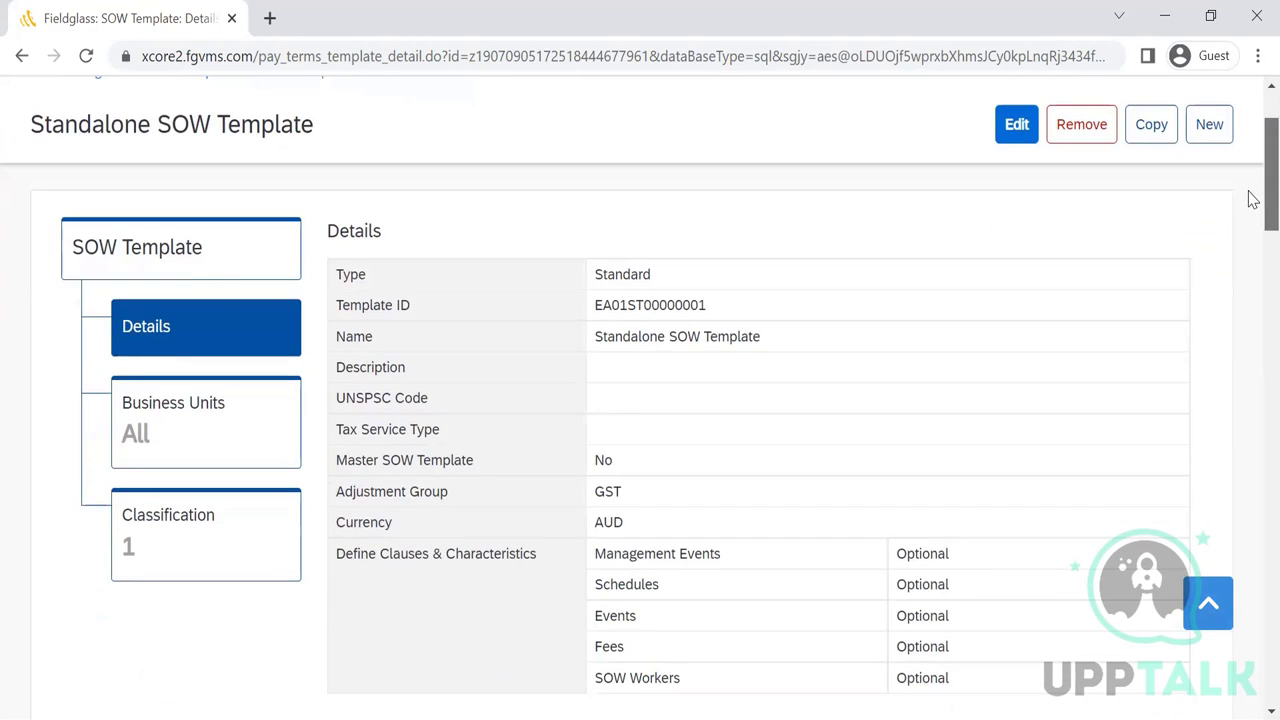
{"action": "scroll", "coordinate": [1252, 198], "scroll_direction": "down", "scroll_amount": 1}
{"action": "scroll", "coordinate": [1252, 218], "scroll_direction": "down", "scroll_amount": 8}
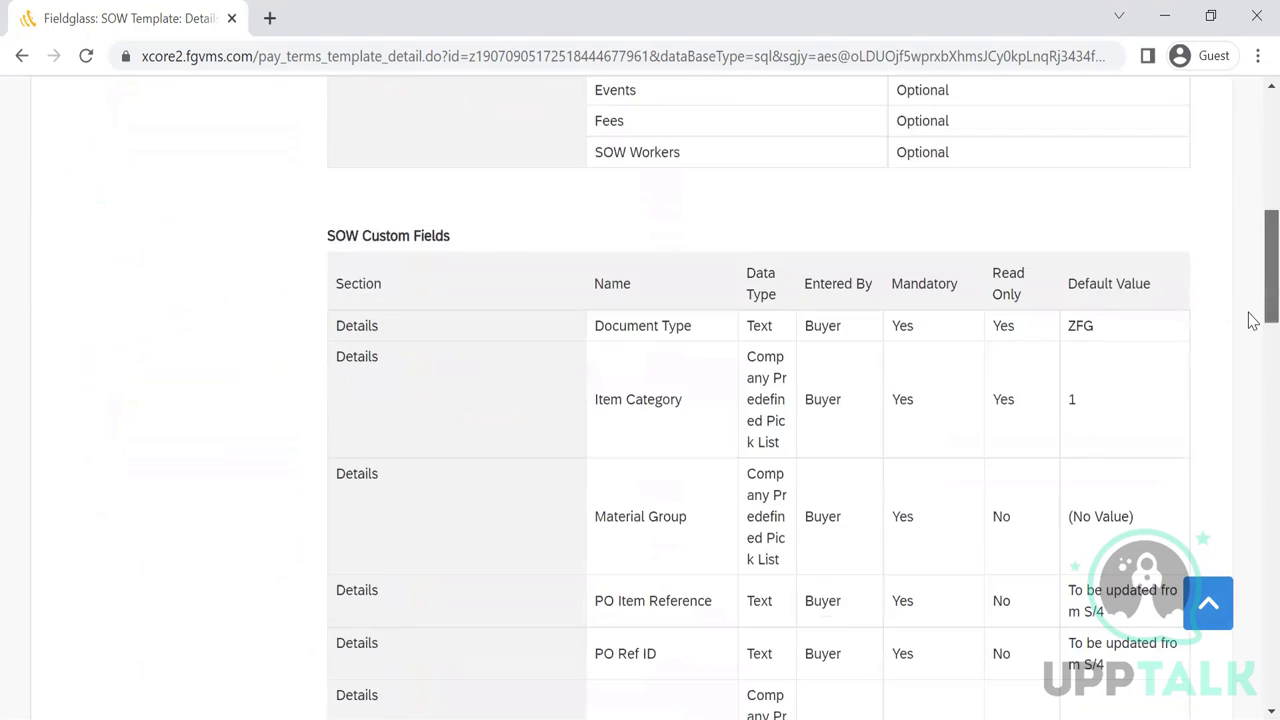
{"action": "scroll", "coordinate": [1252, 300], "scroll_direction": "up", "scroll_amount": 7}
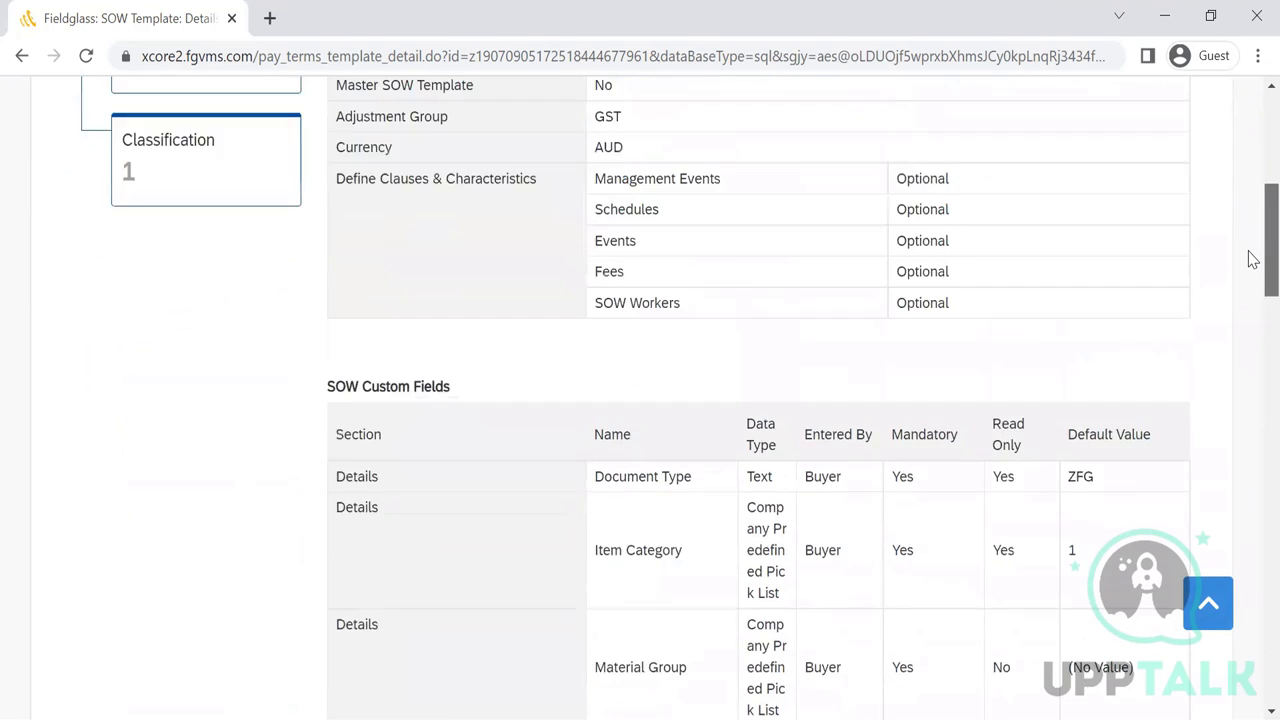
{"action": "scroll", "coordinate": [1252, 300], "scroll_direction": "down", "scroll_amount": 2}
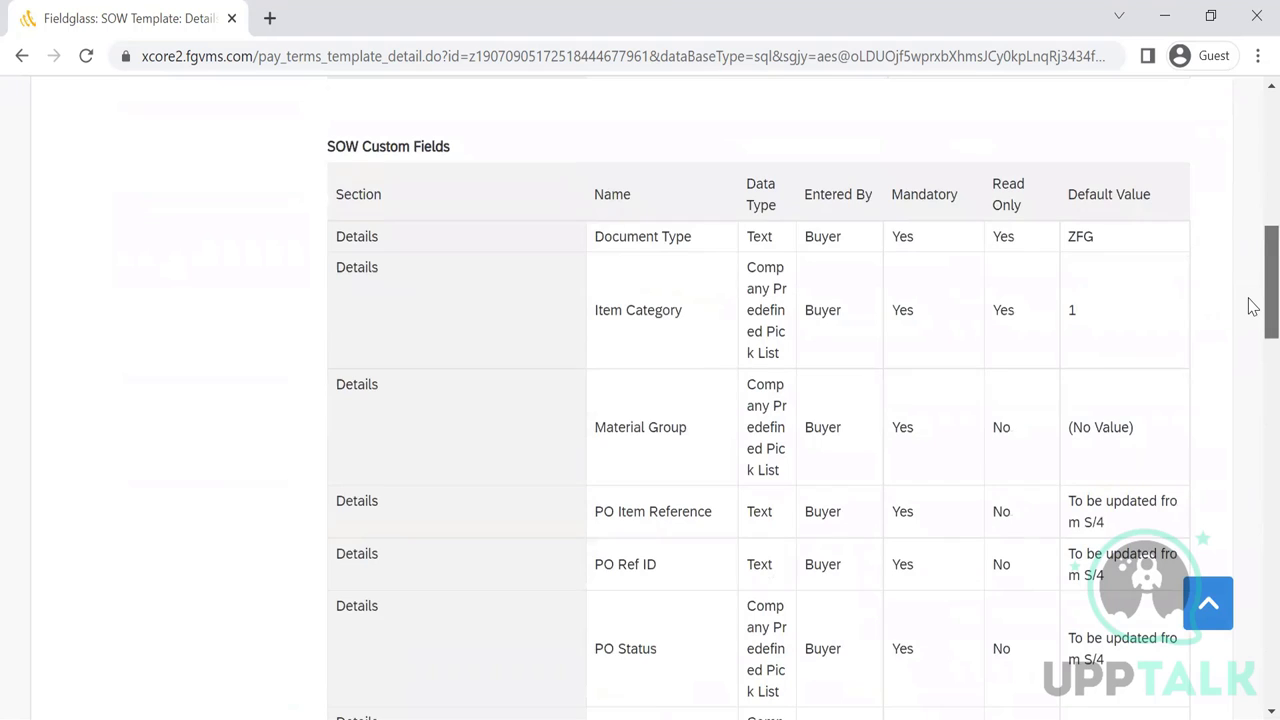
{"action": "scroll", "coordinate": [1252, 310], "scroll_direction": "down", "scroll_amount": 1}
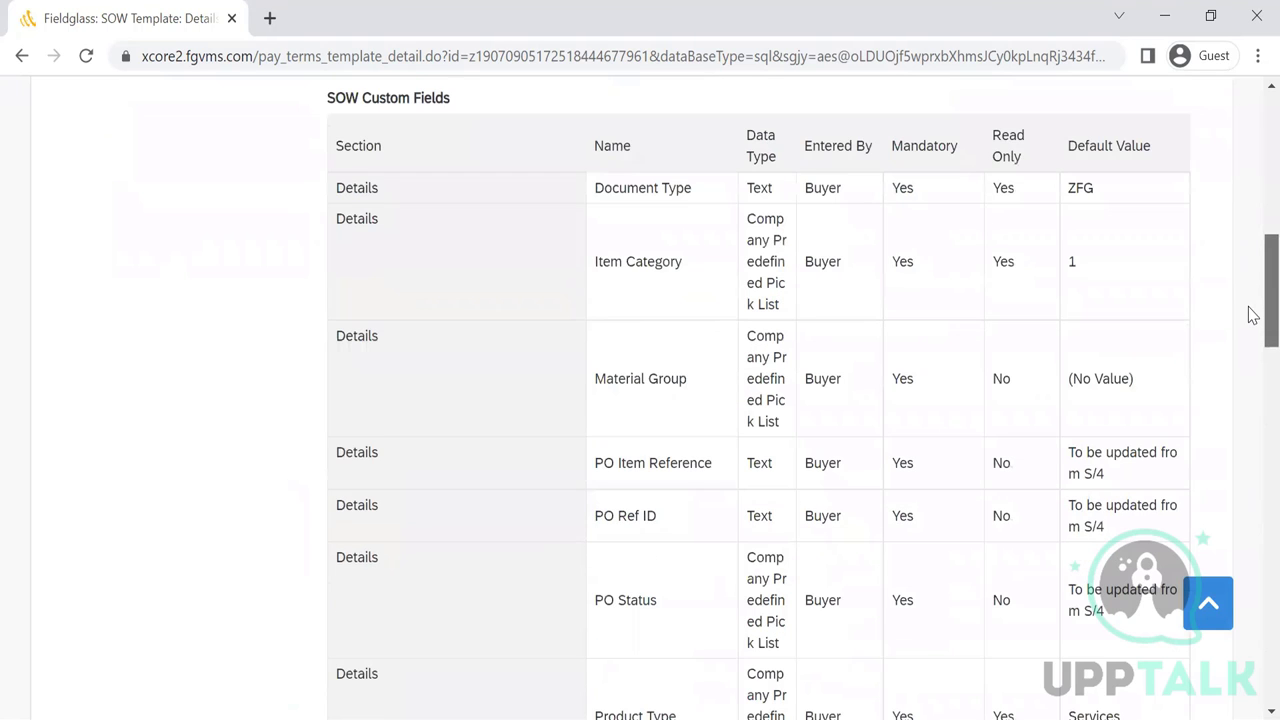
{"action": "scroll", "coordinate": [1252, 320], "scroll_direction": "down", "scroll_amount": 1}
{"action": "scroll", "coordinate": [1252, 330], "scroll_direction": "up", "scroll_amount": 3}
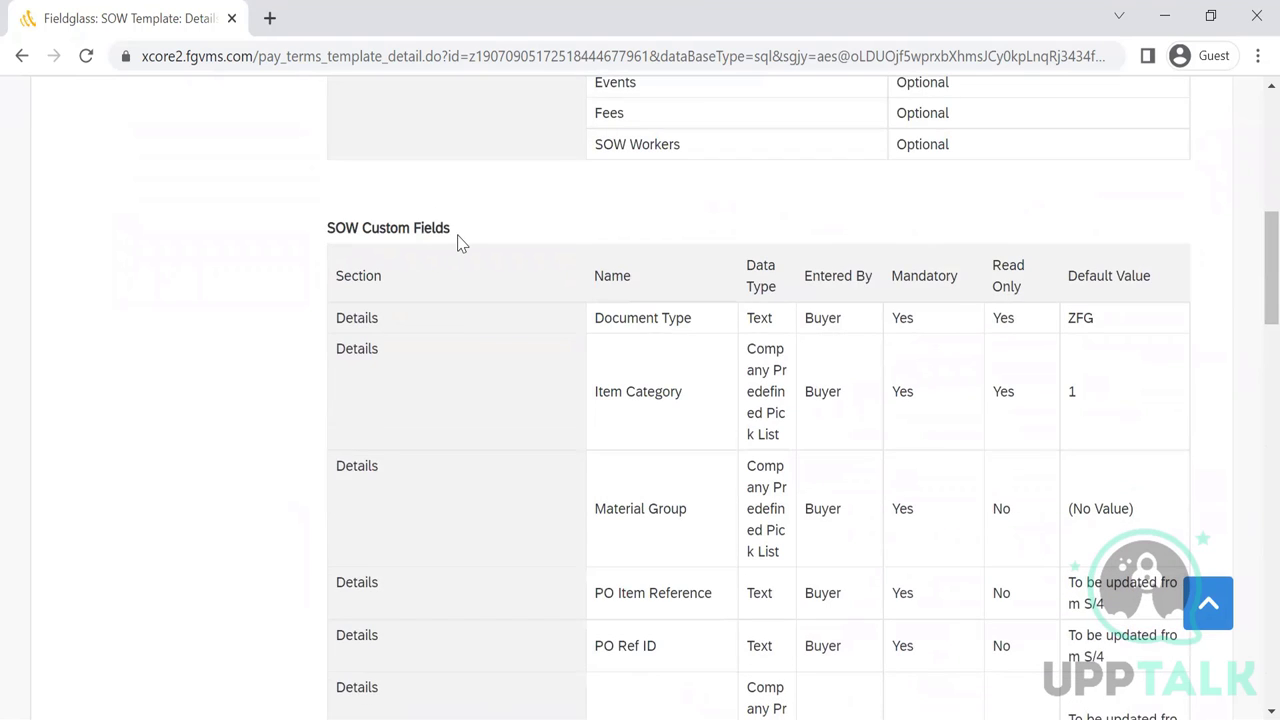
{"action": "left_click_drag", "start_coordinate": [457, 243], "coordinate": [827, 177]}
{"action": "left_click", "coordinate": [1234, 223]}
{"action": "left_click_drag", "start_coordinate": [1249, 243], "coordinate": [1246, 157]}
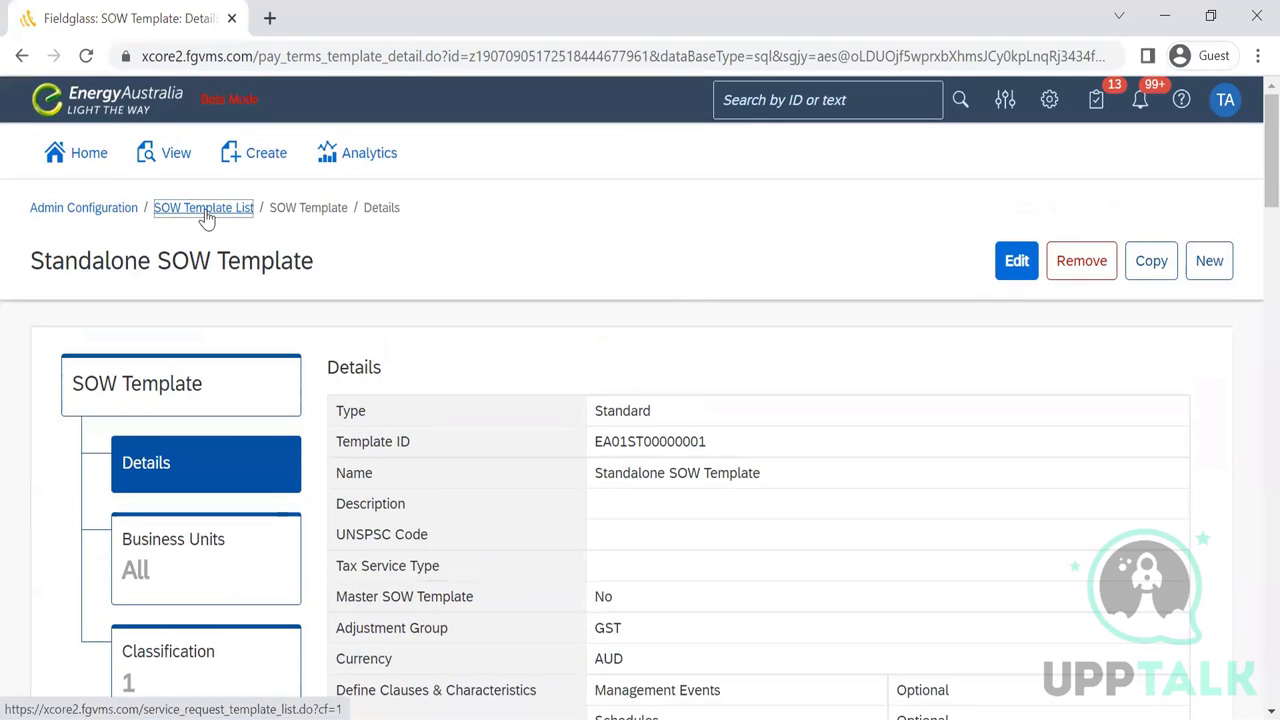
{"action": "left_click", "coordinate": [205, 213]}
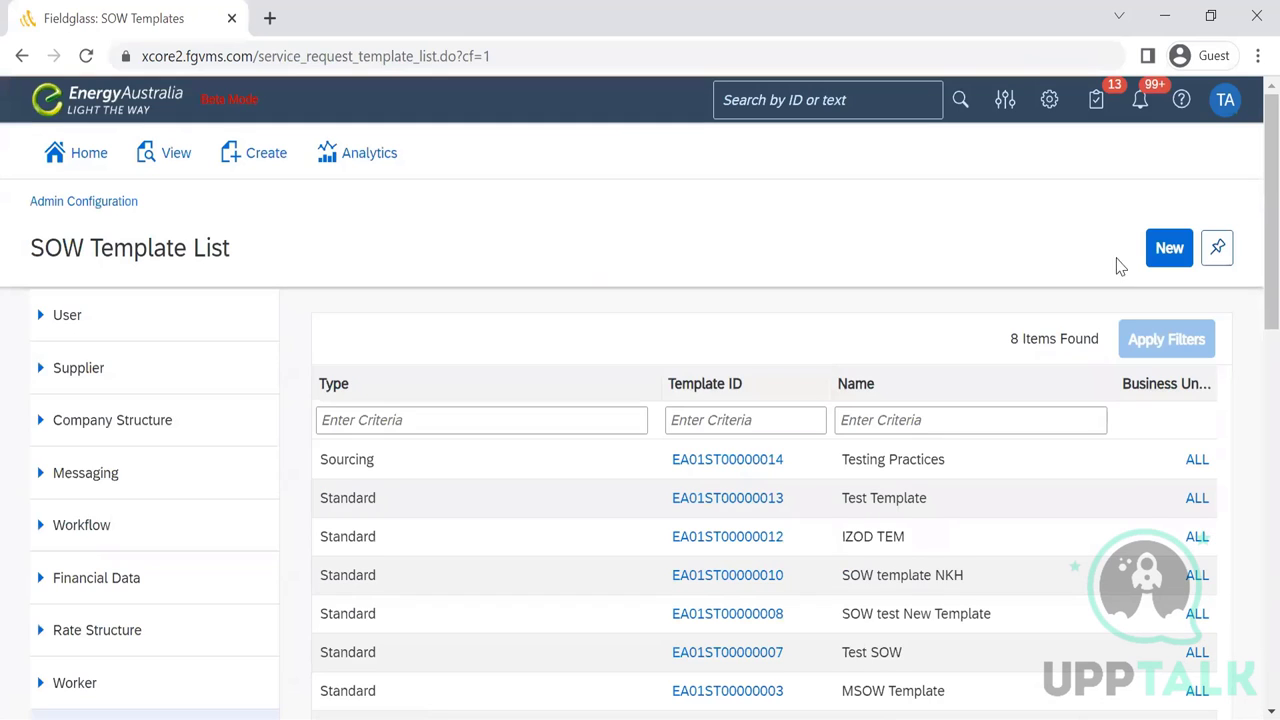
- Start a new SOW template with type Sourcing and go to its Name field
{"action": "left_click", "coordinate": [1163, 250]}
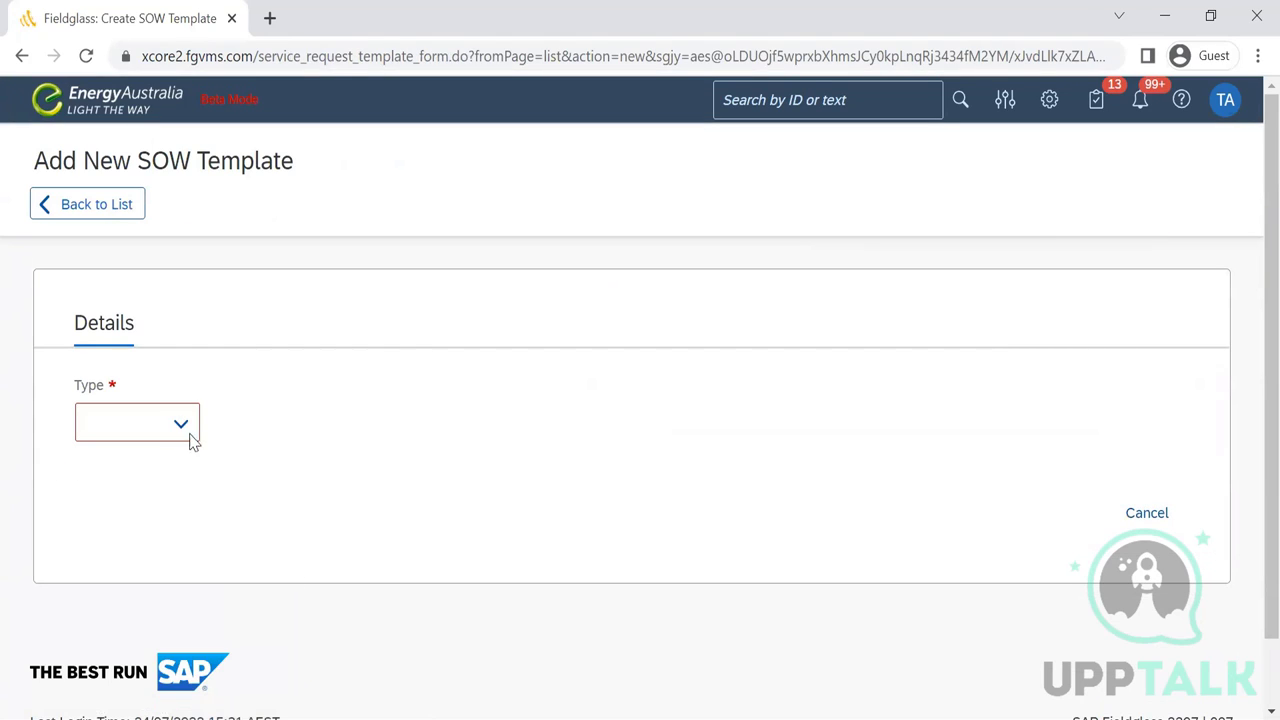
{"action": "left_click", "coordinate": [181, 424]}
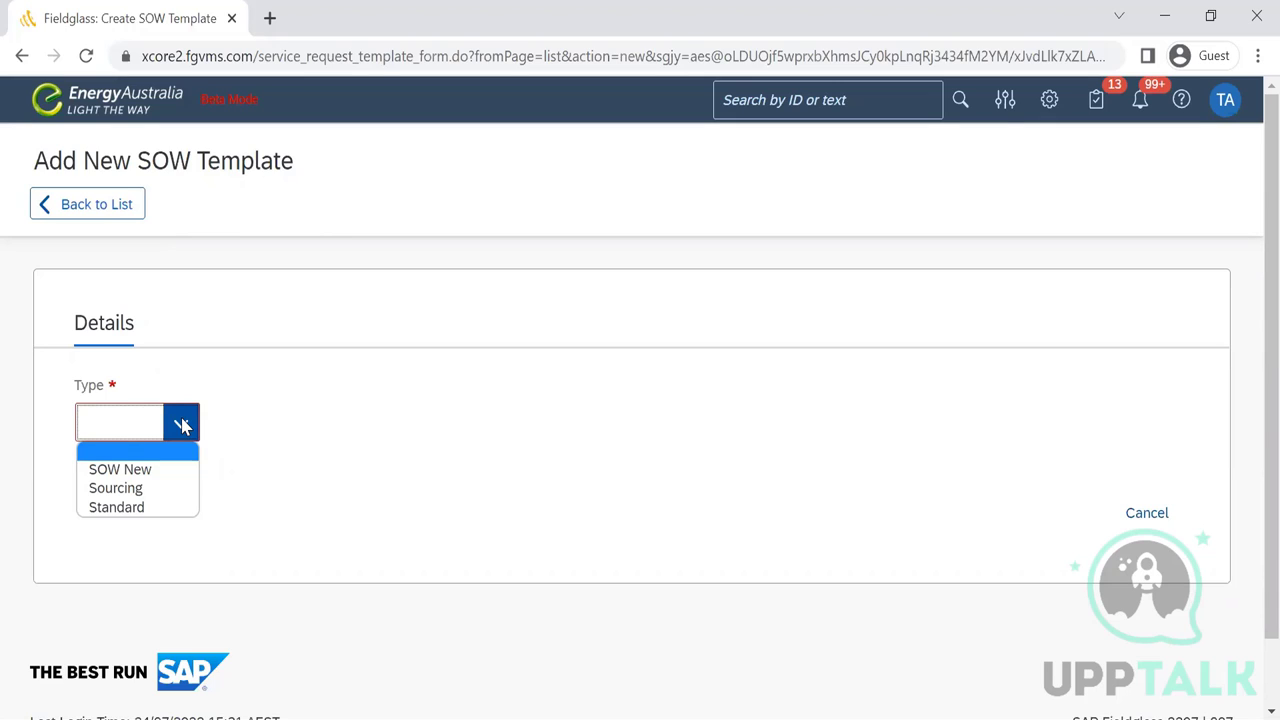
{"action": "left_click", "coordinate": [130, 488]}
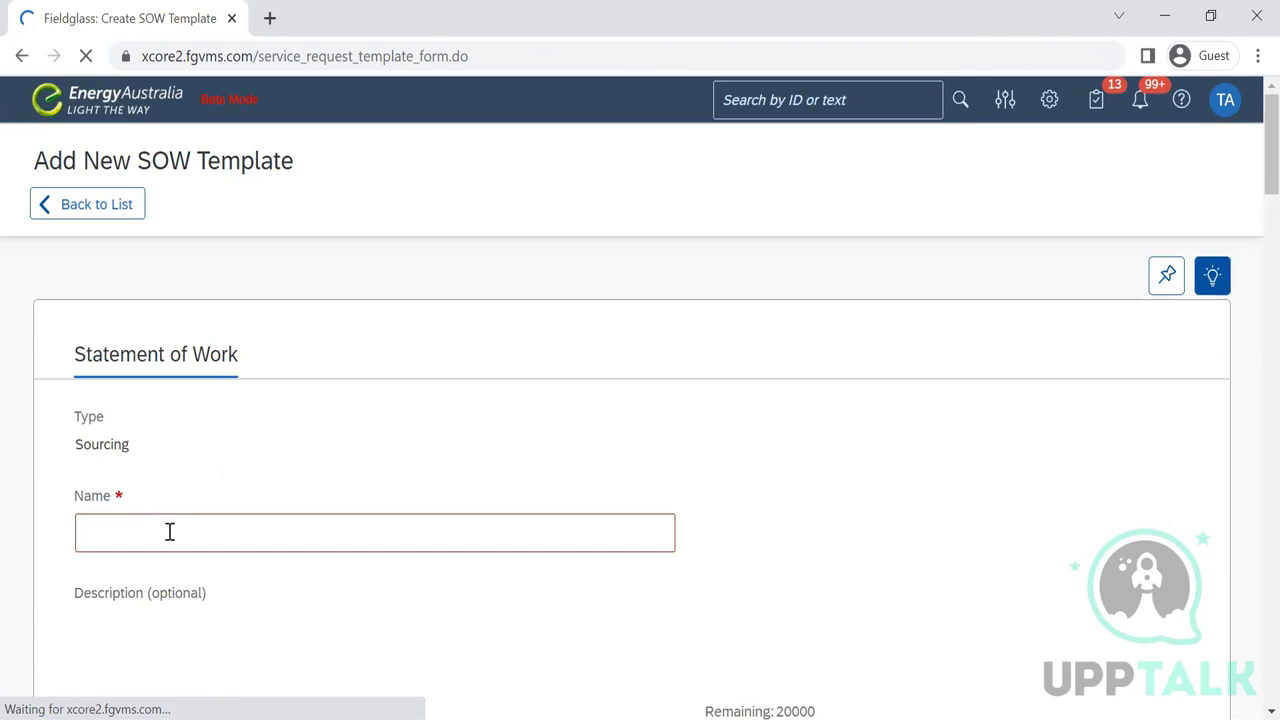
{"action": "left_click", "coordinate": [169, 531]}
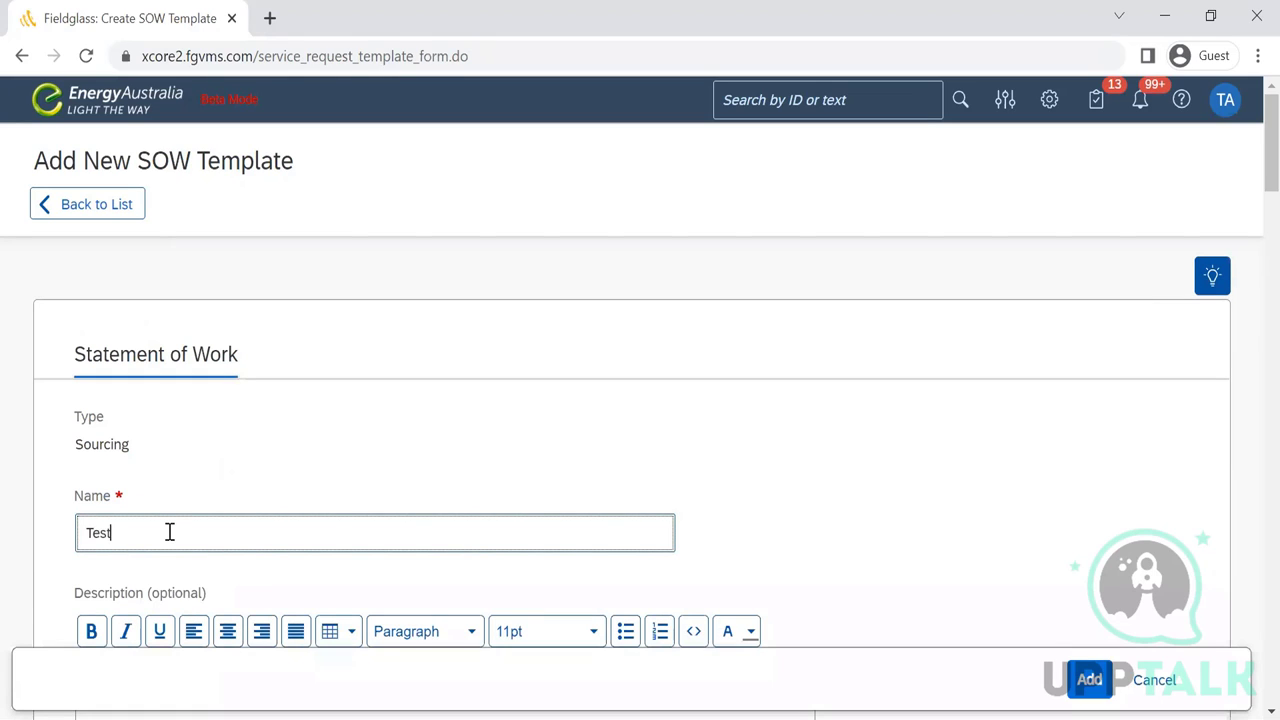
- Name the Sourcing template 'Test template', review the form, and leave it unsaved
{"action": "type", "text": "Test template"}
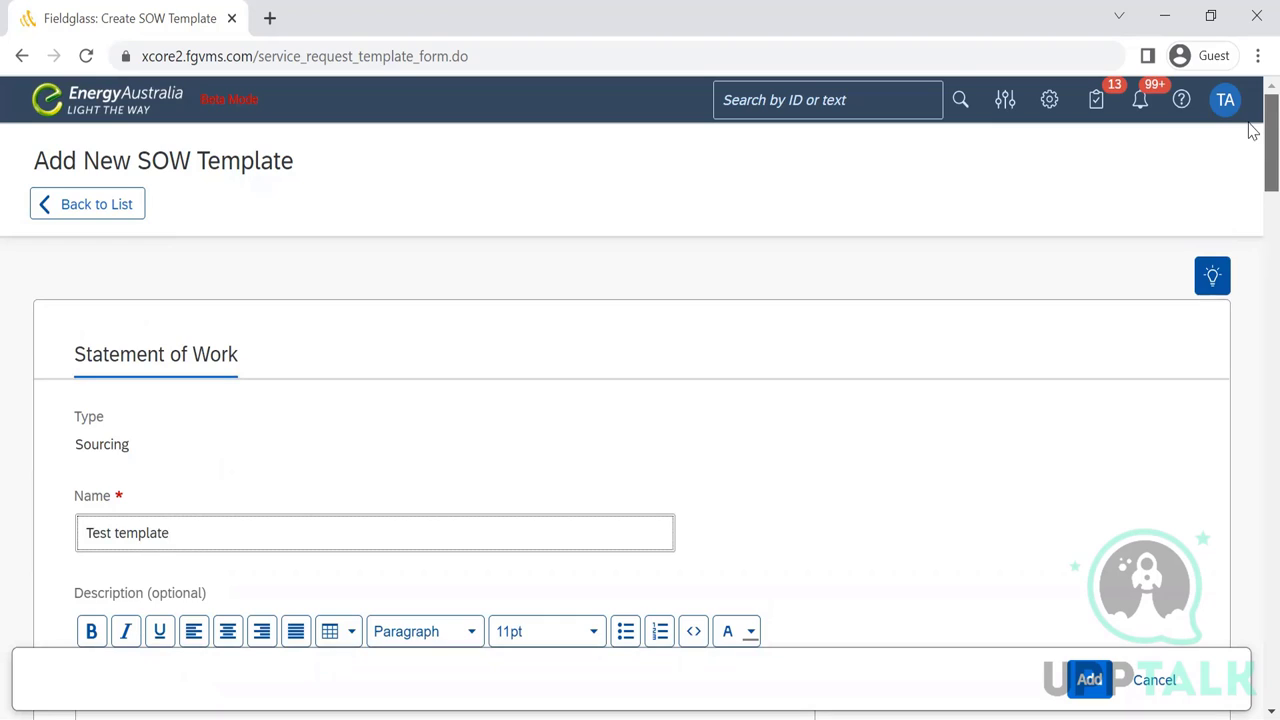
{"action": "scroll", "coordinate": [1250, 160], "scroll_direction": "down", "scroll_amount": 4}
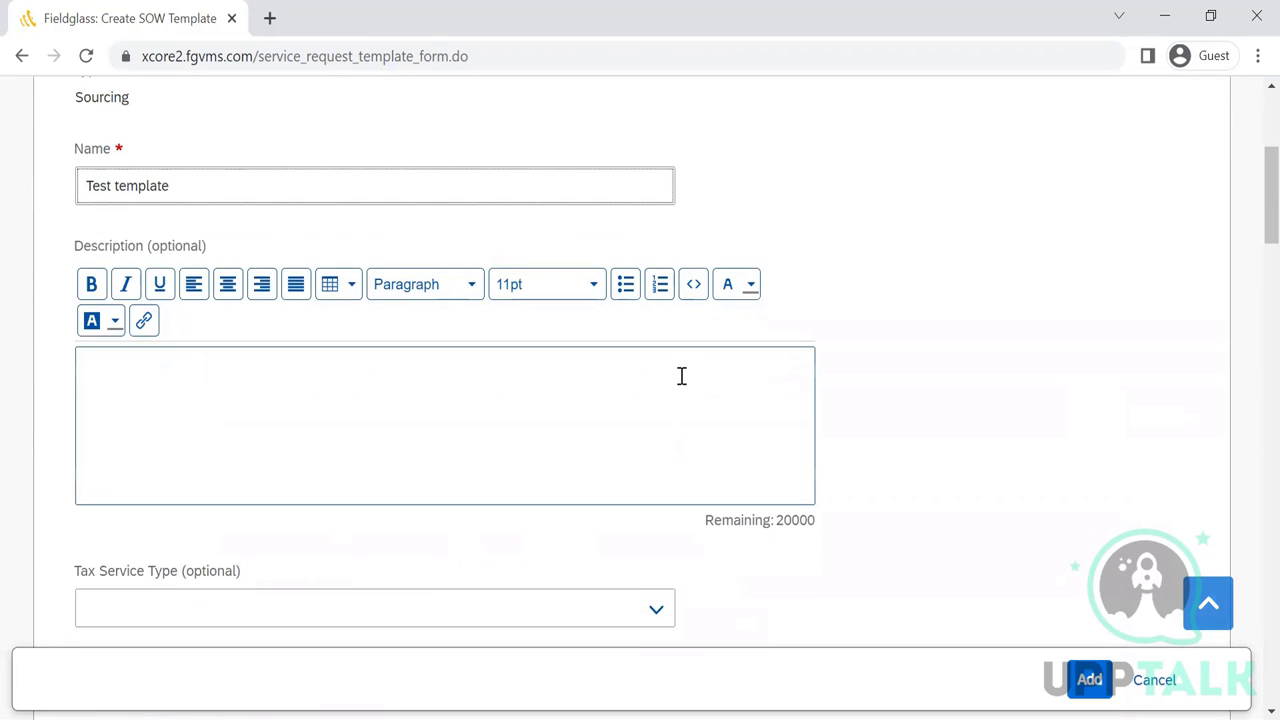
{"action": "left_click", "coordinate": [559, 398]}
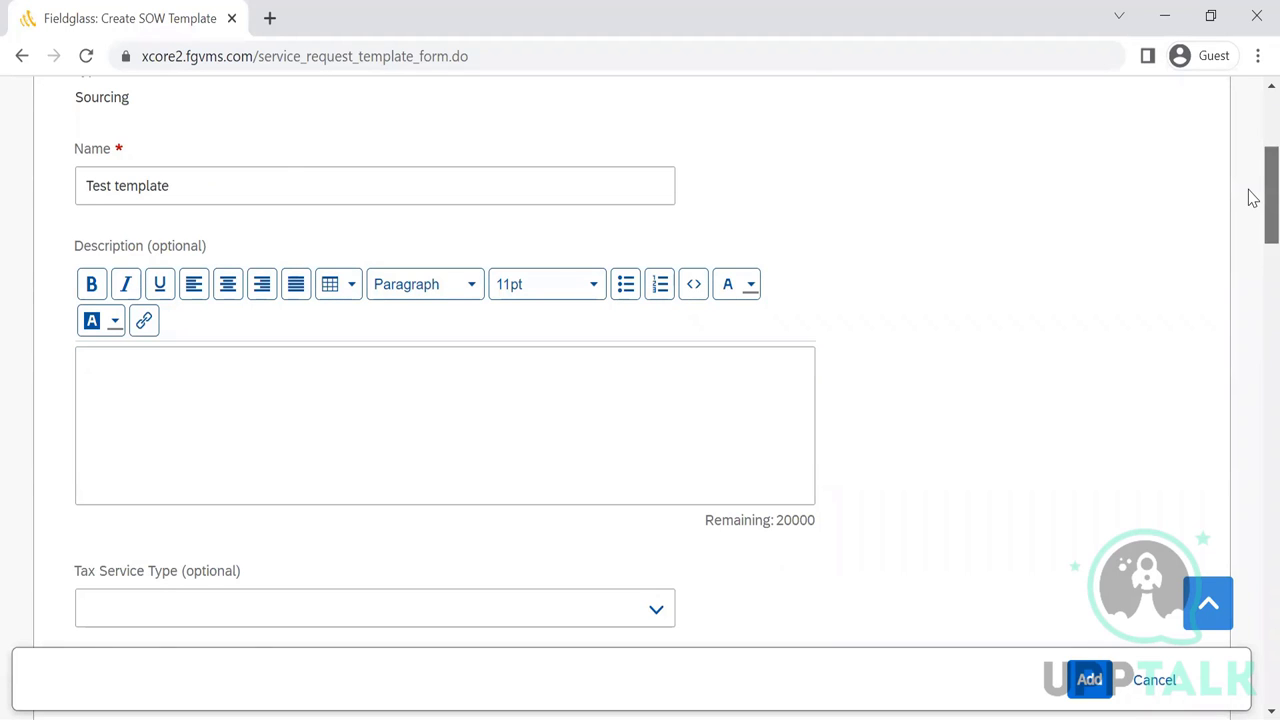
{"action": "left_click_drag", "start_coordinate": [1253, 197], "coordinate": [1252, 266]}
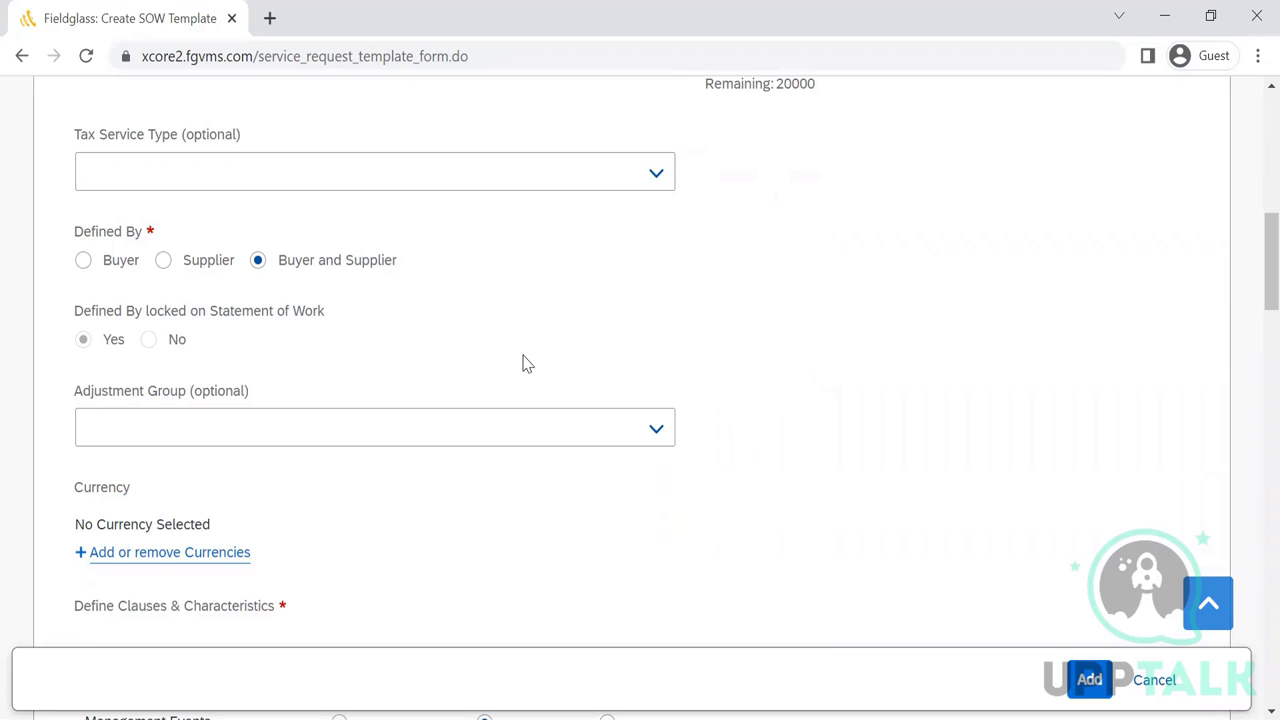
{"action": "scroll", "coordinate": [455, 485], "scroll_direction": "up", "scroll_amount": 2}
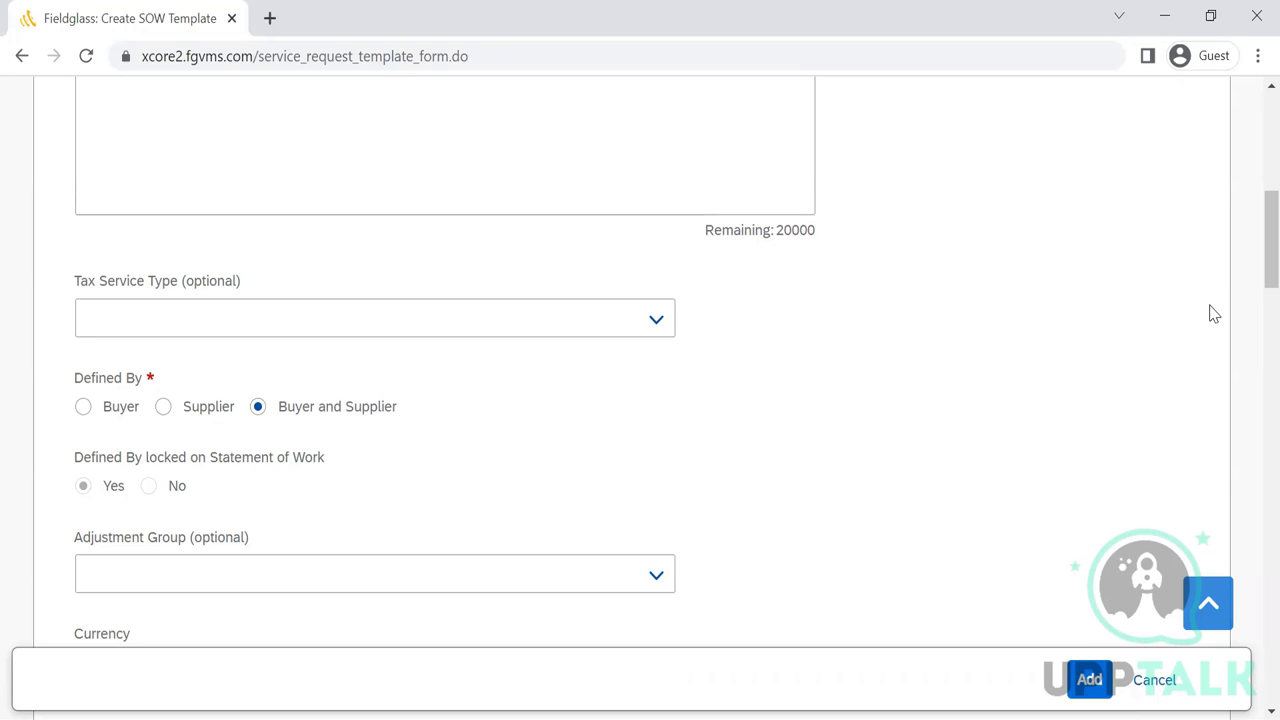
{"action": "left_click_drag", "start_coordinate": [1253, 291], "coordinate": [1249, 234]}
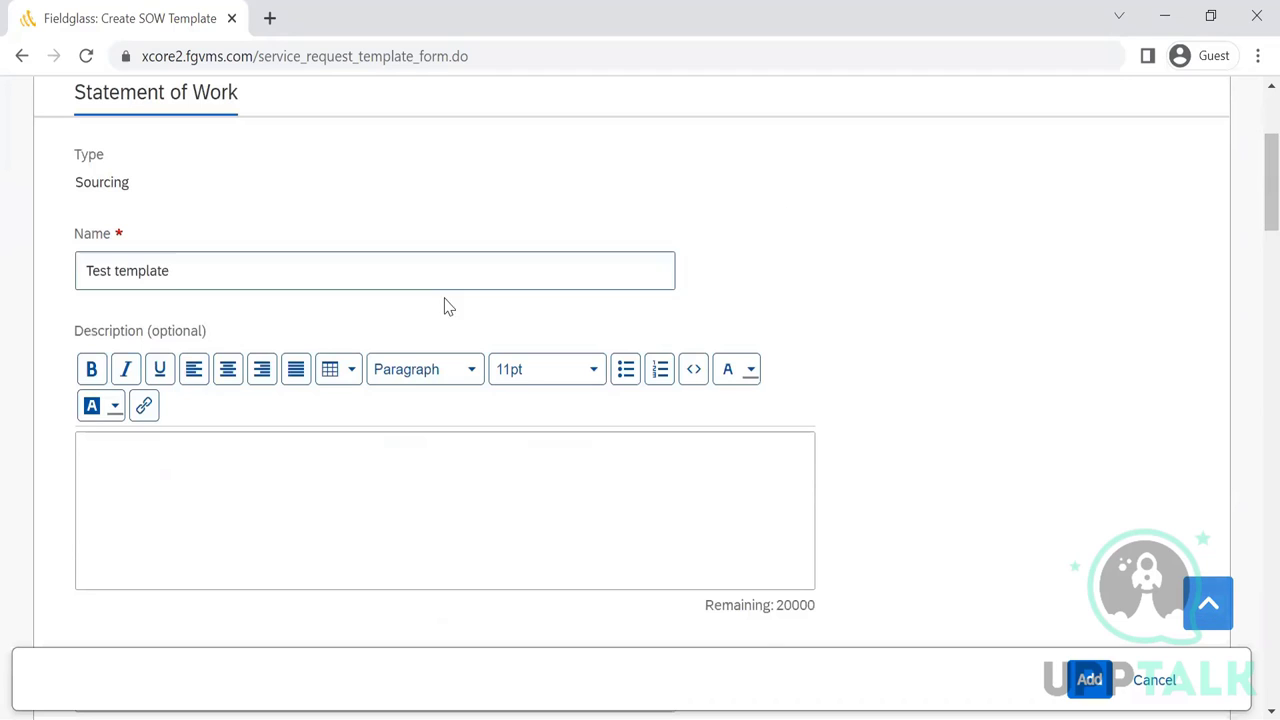
{"action": "double_click", "coordinate": [110, 184]}
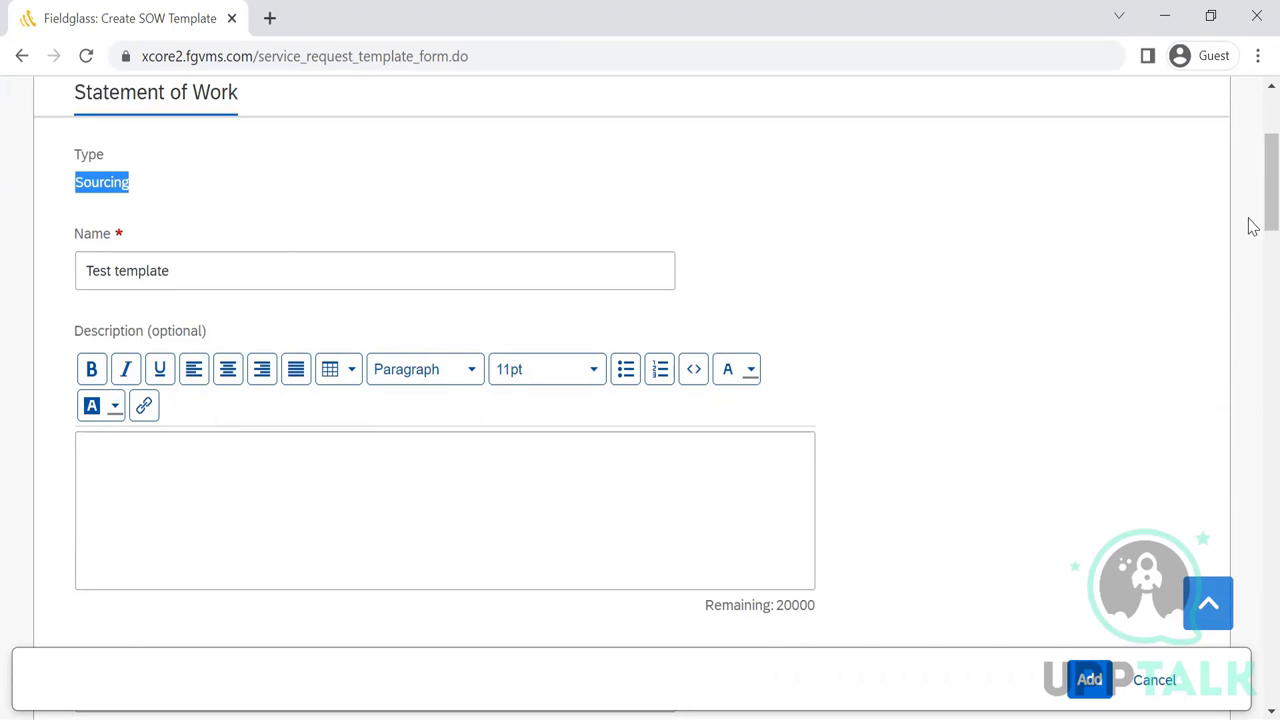
{"action": "left_click_drag", "start_coordinate": [1253, 215], "coordinate": [1249, 123]}
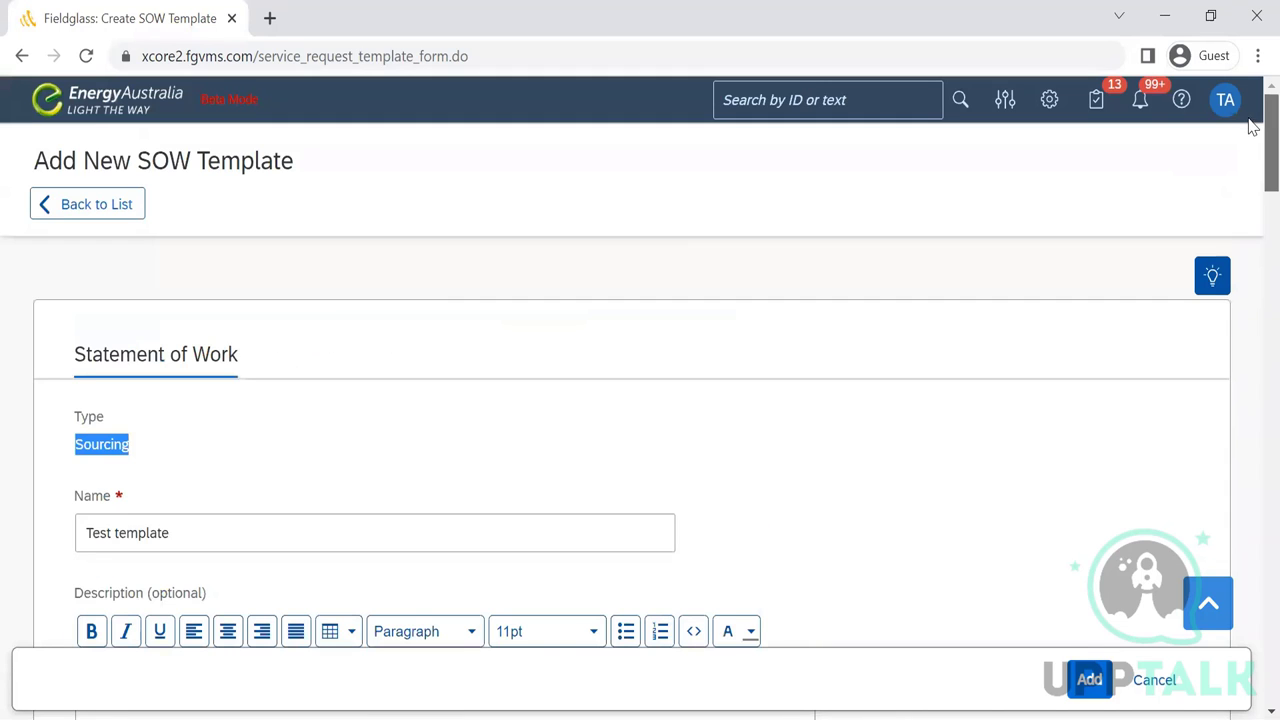
{"action": "left_click", "coordinate": [82, 206]}
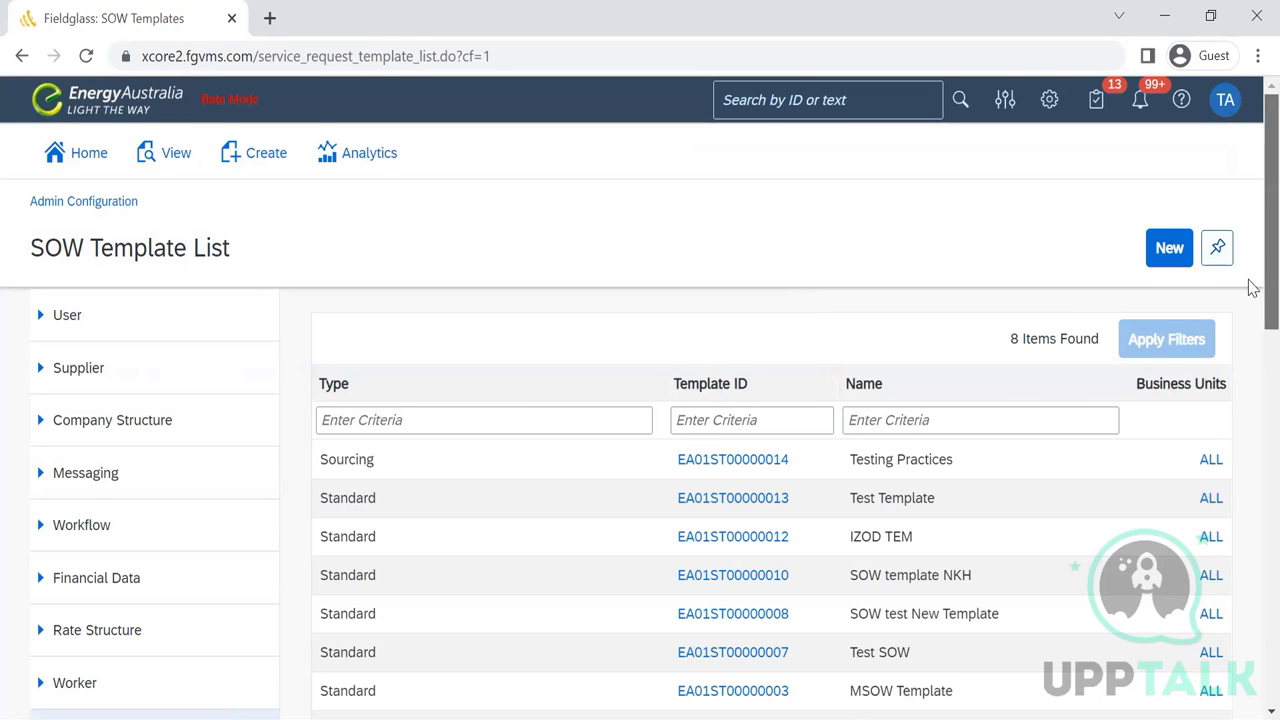
- Open the Sourcing SOW type's details from the SOW Type list
{"action": "scroll", "coordinate": [1249, 285], "scroll_direction": "down", "scroll_amount": 2}
{"action": "scroll", "coordinate": [1249, 400], "scroll_direction": "down", "scroll_amount": 4}
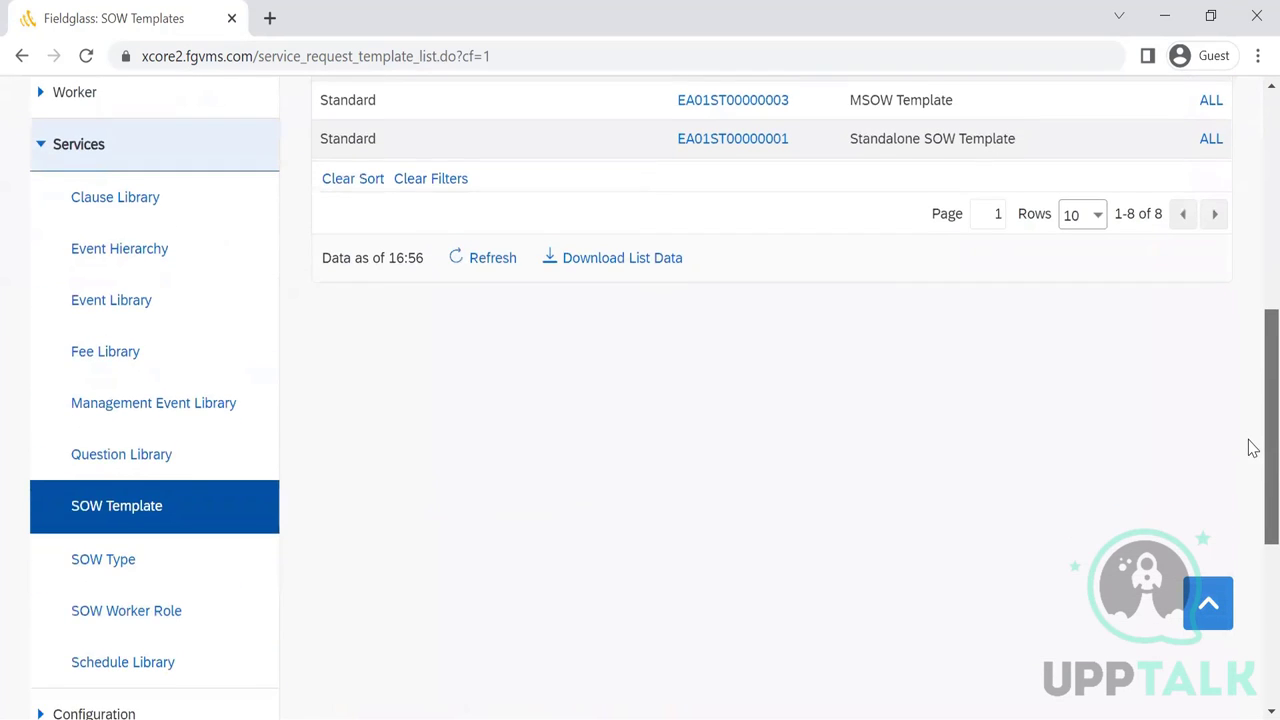
{"action": "scroll", "coordinate": [1249, 450], "scroll_direction": "down", "scroll_amount": 1}
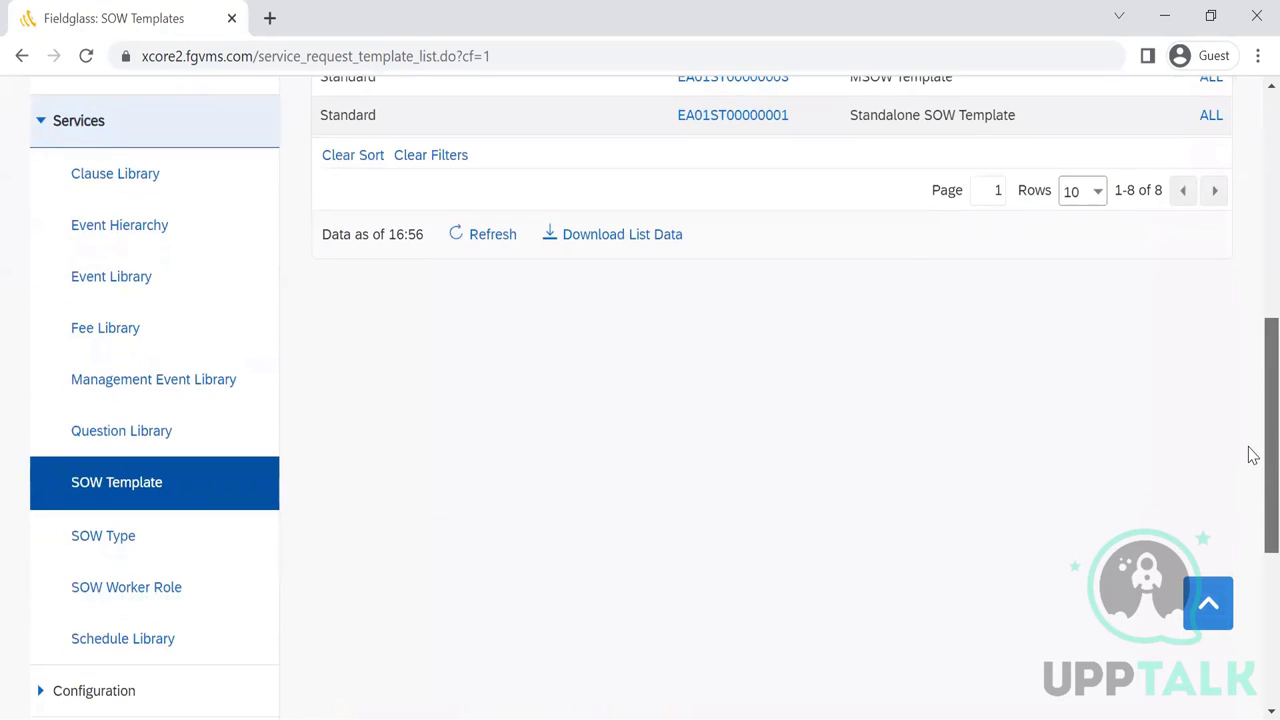
{"action": "left_click", "coordinate": [122, 545]}
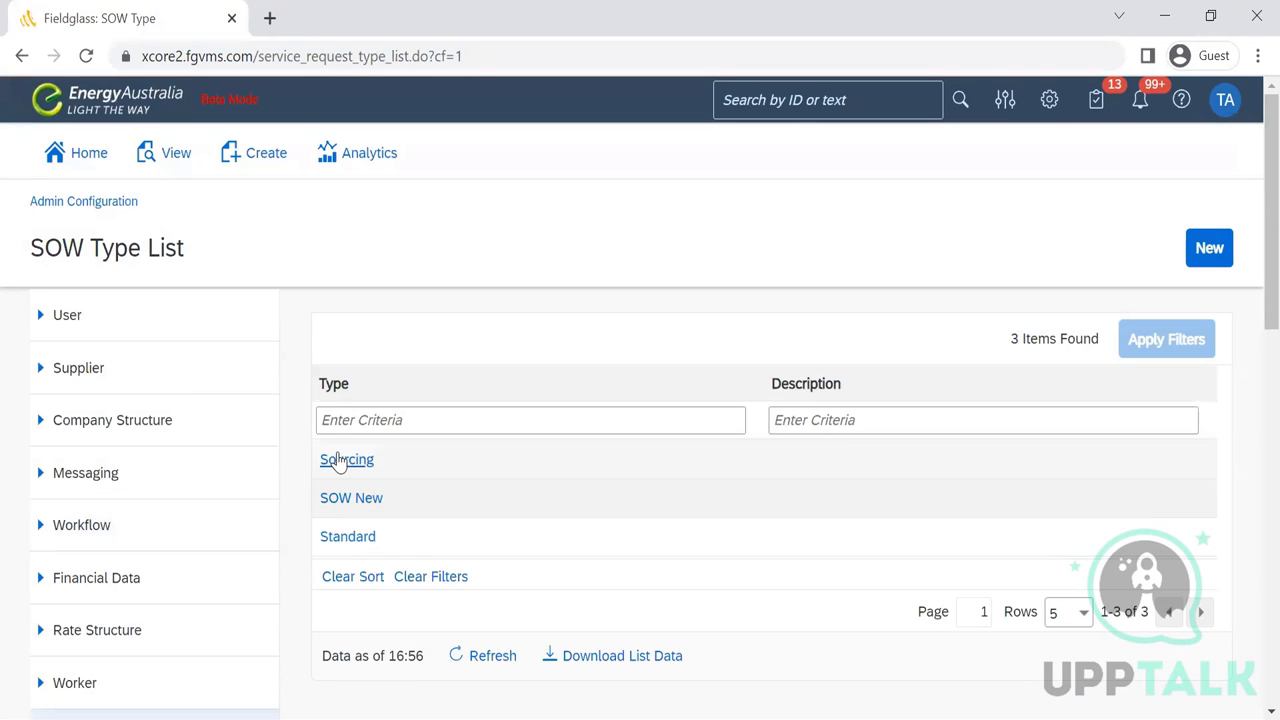
{"action": "left_click", "coordinate": [340, 460]}
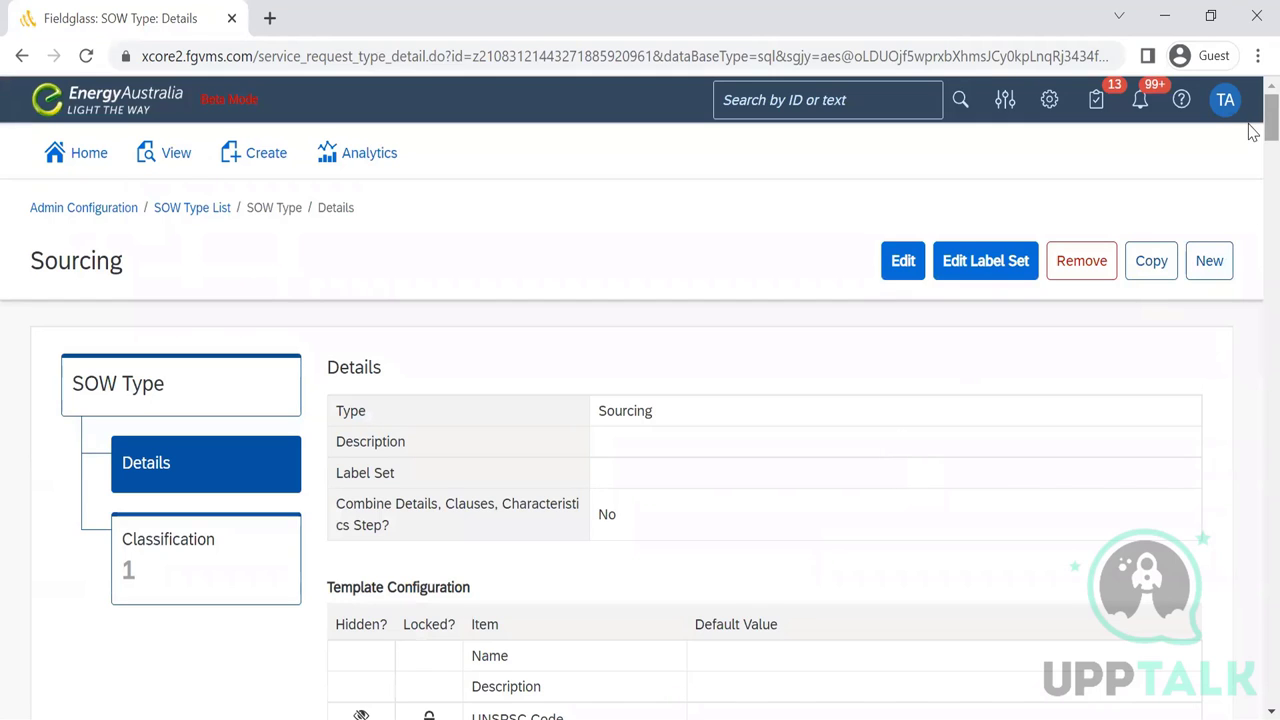
- Review Sourcing's Template Configuration defaults, including Defined By Buyer and Supplier
{"action": "scroll", "coordinate": [1252, 160], "scroll_direction": "down", "scroll_amount": 3}
{"action": "scroll", "coordinate": [1252, 160], "scroll_direction": "down", "scroll_amount": 1}
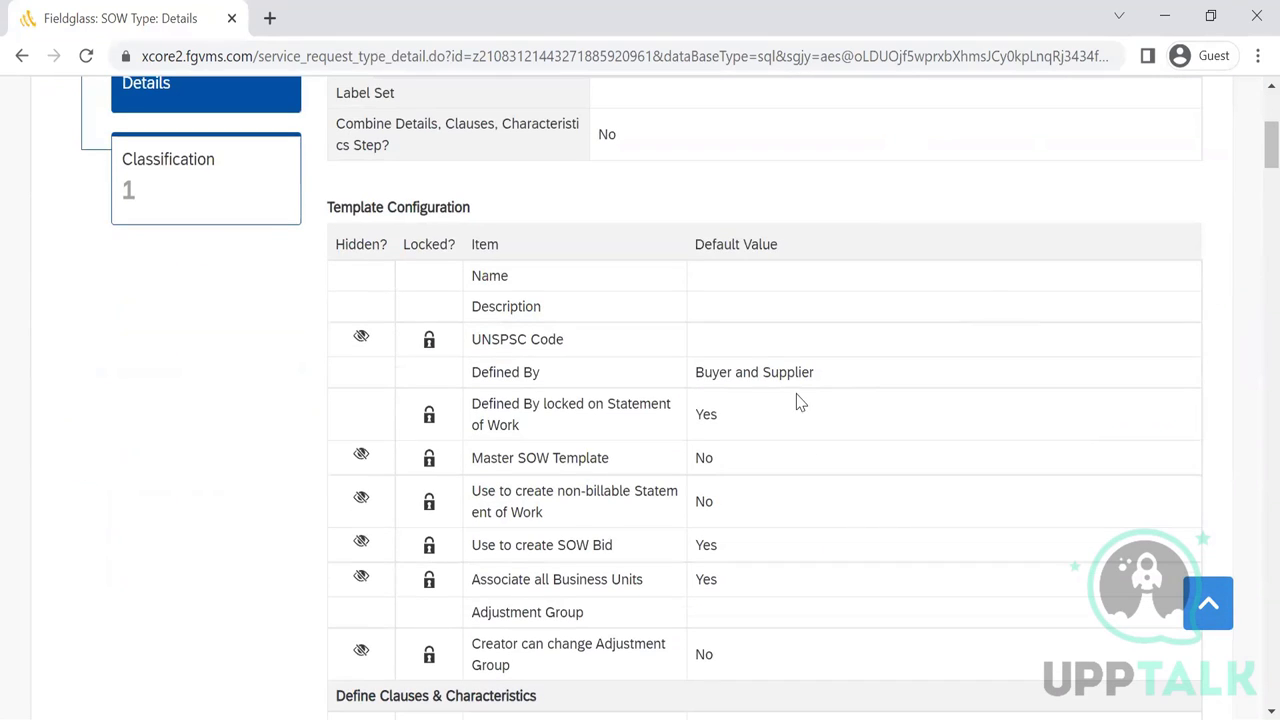
{"action": "mouse_move", "coordinate": [471, 404]}
{"action": "left_mouse_down"}
{"action": "mouse_move", "coordinate": [508, 400]}
{"action": "mouse_move", "coordinate": [463, 388]}
{"action": "left_mouse_up"}
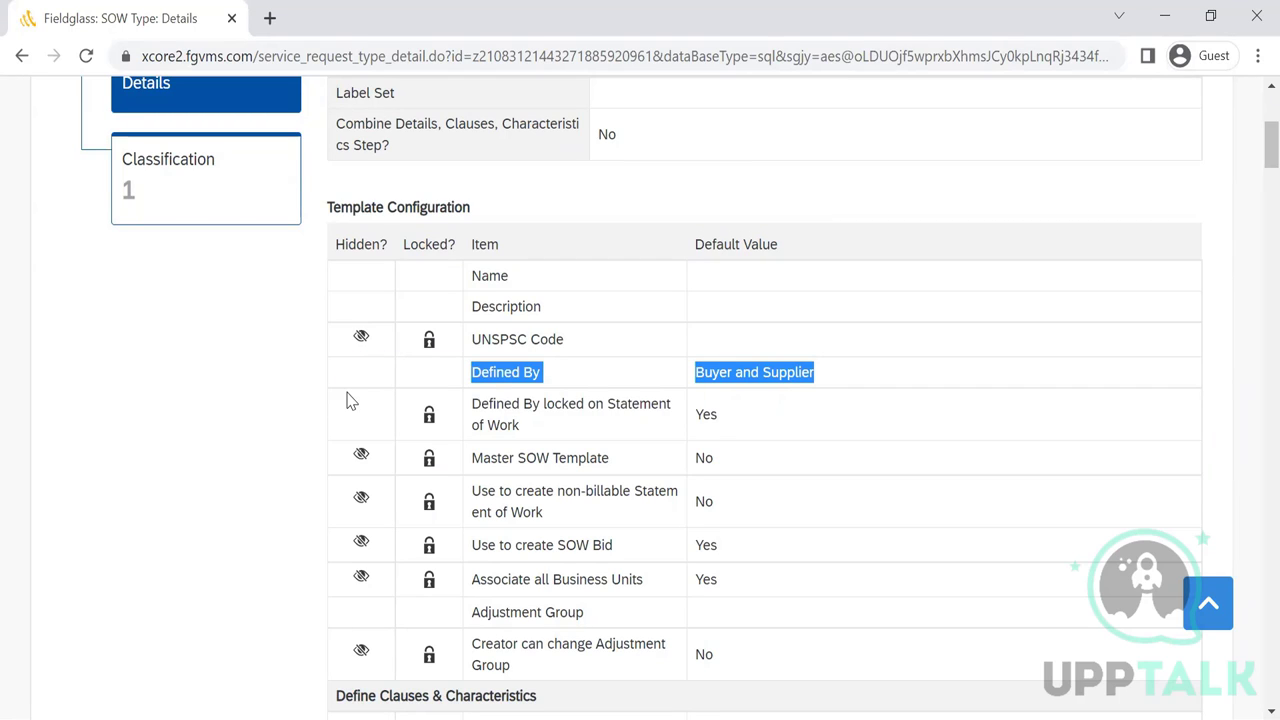
{"action": "scroll", "coordinate": [757, 294], "scroll_direction": "down", "scroll_amount": 5}
{"action": "left_click_drag", "start_coordinate": [794, 334], "coordinate": [445, 163]}
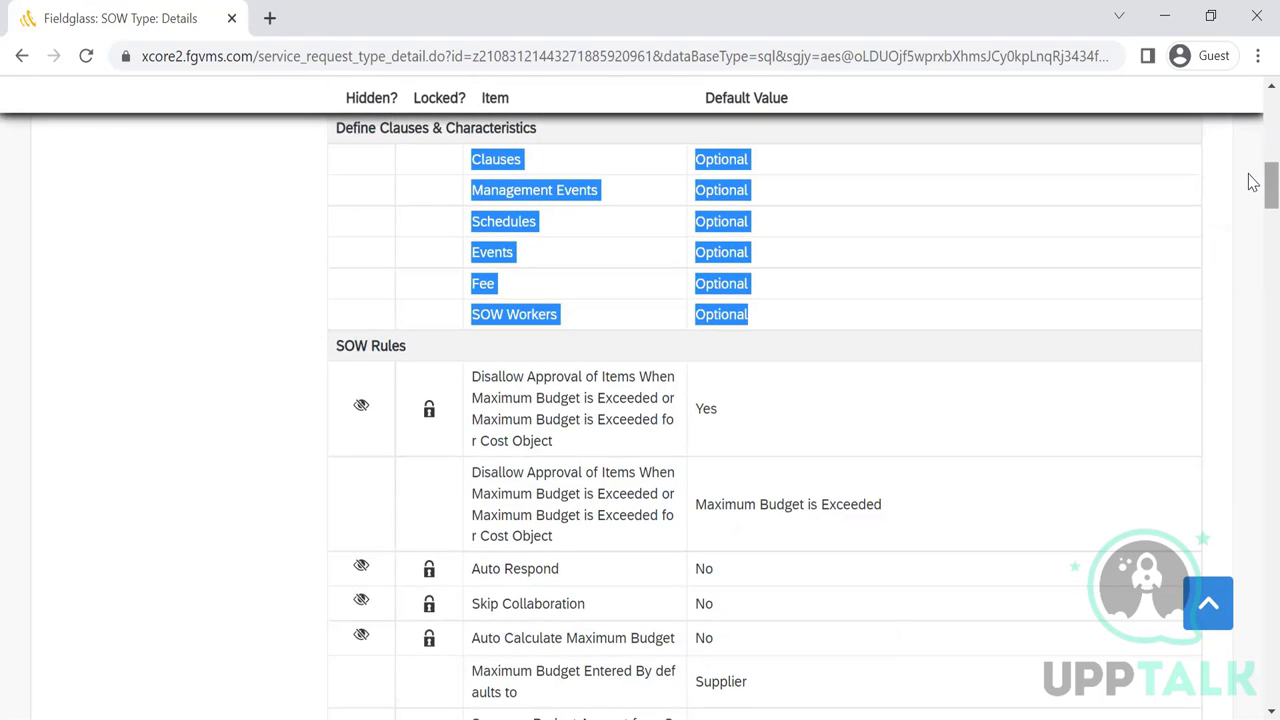
- Scroll through the Sourcing SOW type's rules tables
{"action": "scroll", "coordinate": [1253, 190], "scroll_direction": "down", "scroll_amount": 2}
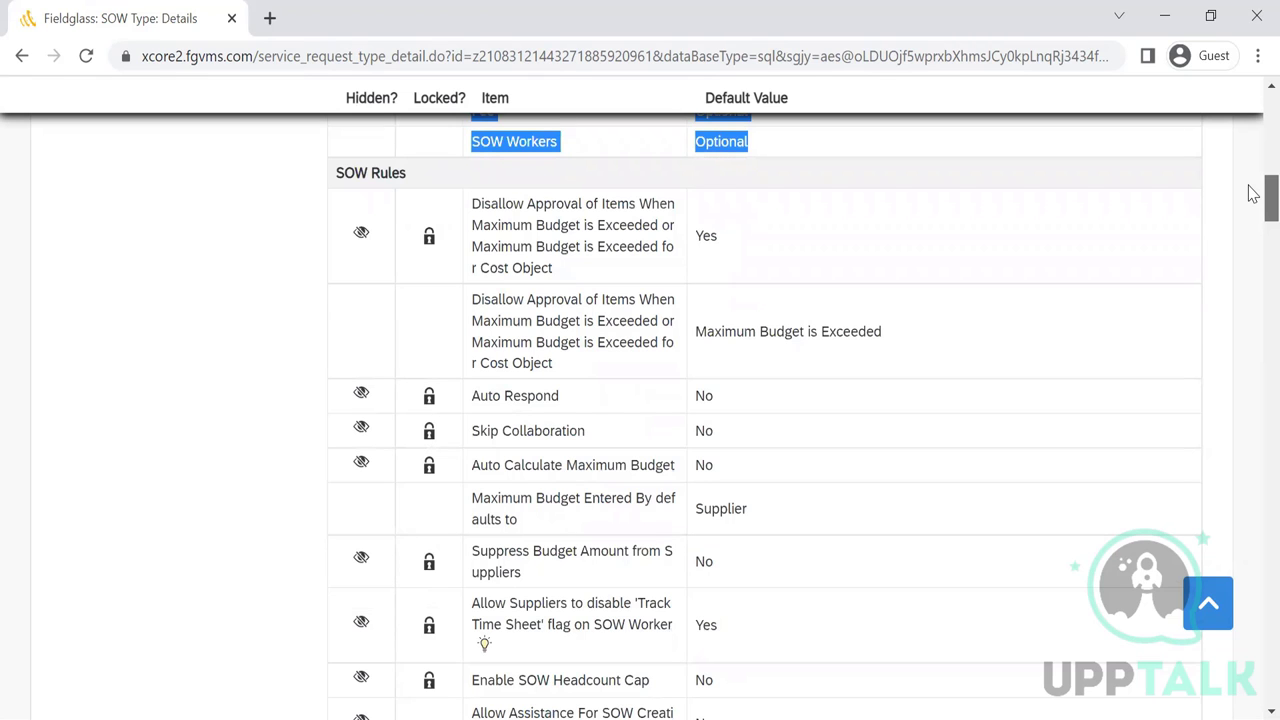
{"action": "scroll", "coordinate": [1253, 193], "scroll_direction": "down", "scroll_amount": 1}
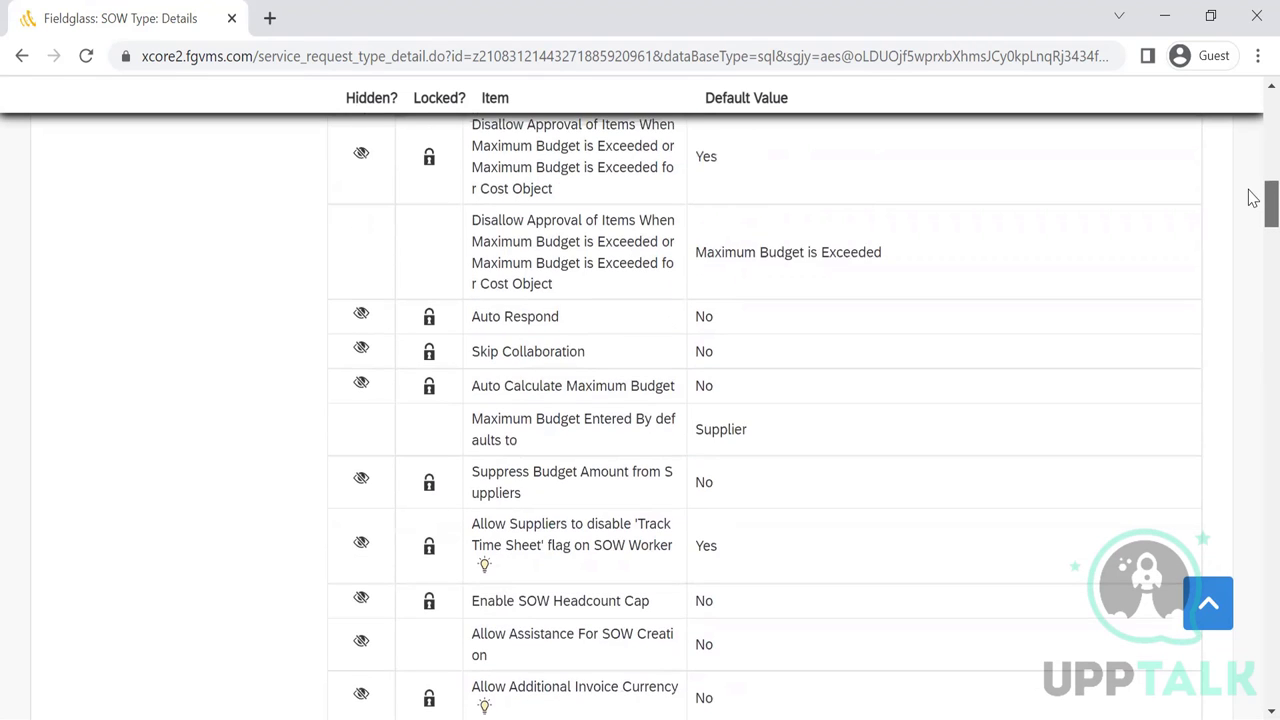
{"action": "scroll", "coordinate": [1253, 197], "scroll_direction": "down", "scroll_amount": 3}
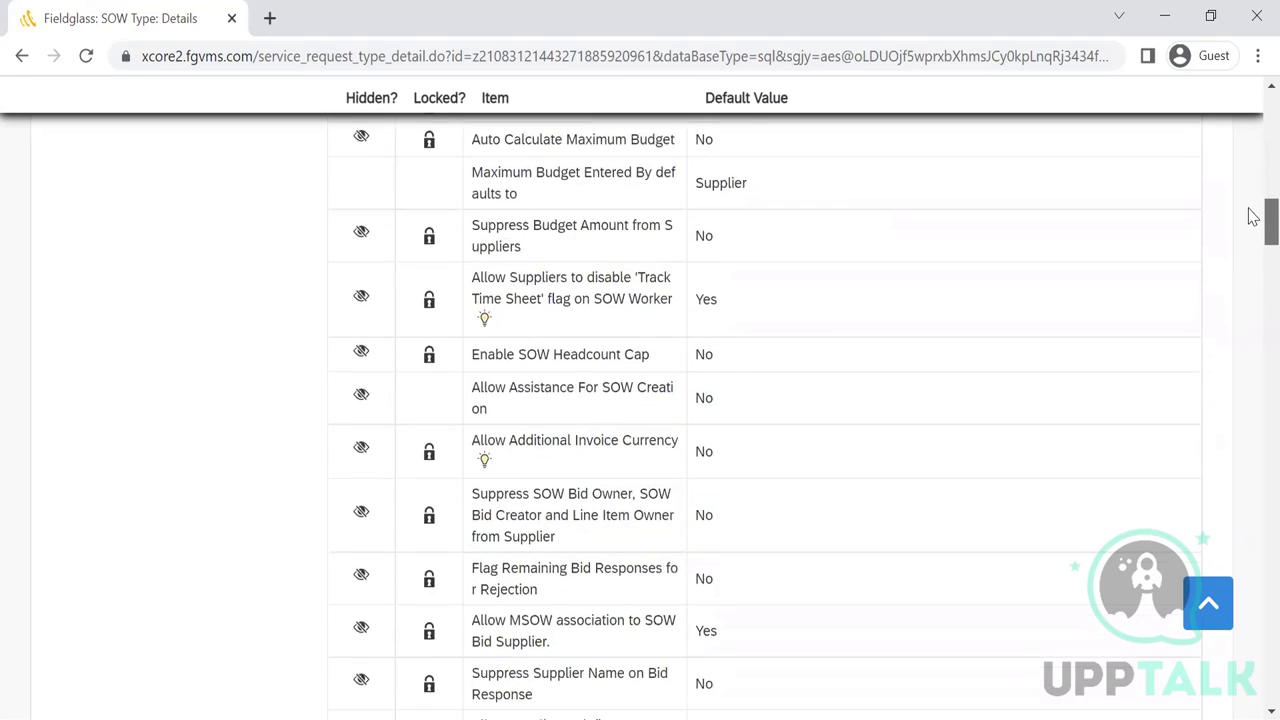
{"action": "scroll", "coordinate": [1253, 217], "scroll_direction": "down", "scroll_amount": 2}
{"action": "scroll", "coordinate": [1250, 150], "scroll_direction": "up", "scroll_amount": 7}
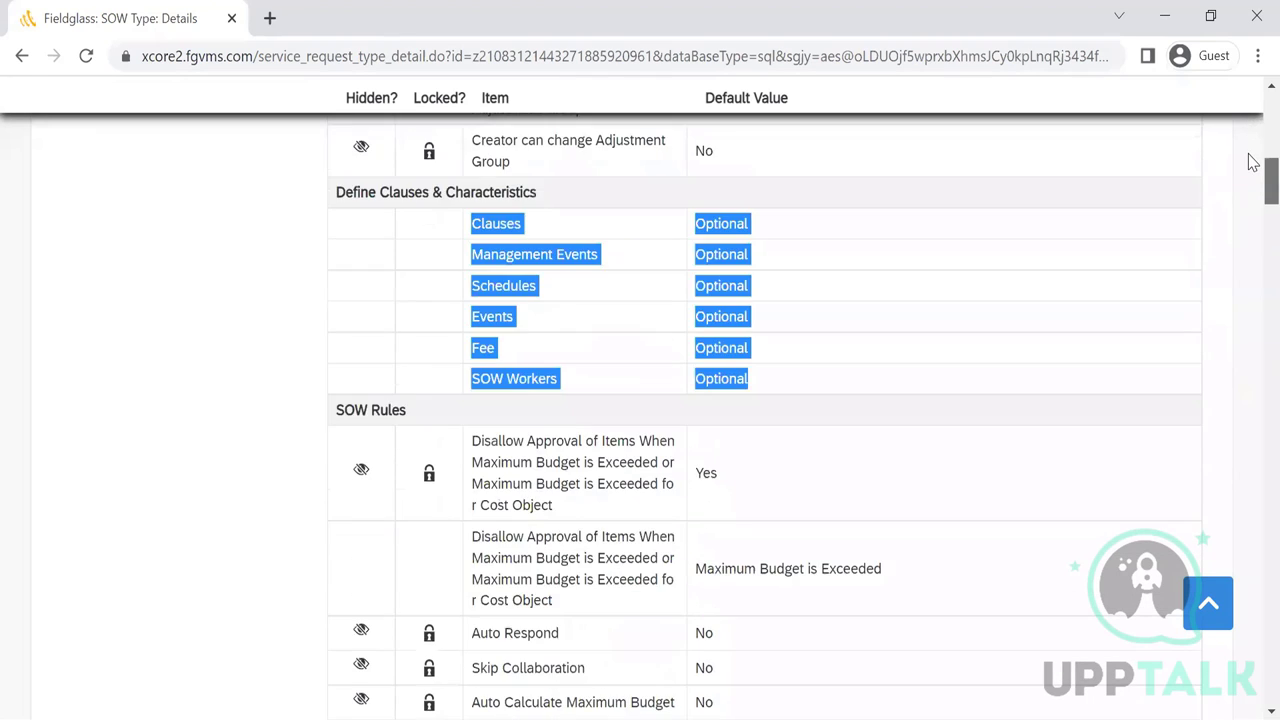
{"action": "scroll", "coordinate": [1253, 163], "scroll_direction": "up", "scroll_amount": 6}
{"action": "scroll", "coordinate": [1250, 183], "scroll_direction": "down", "scroll_amount": 9}
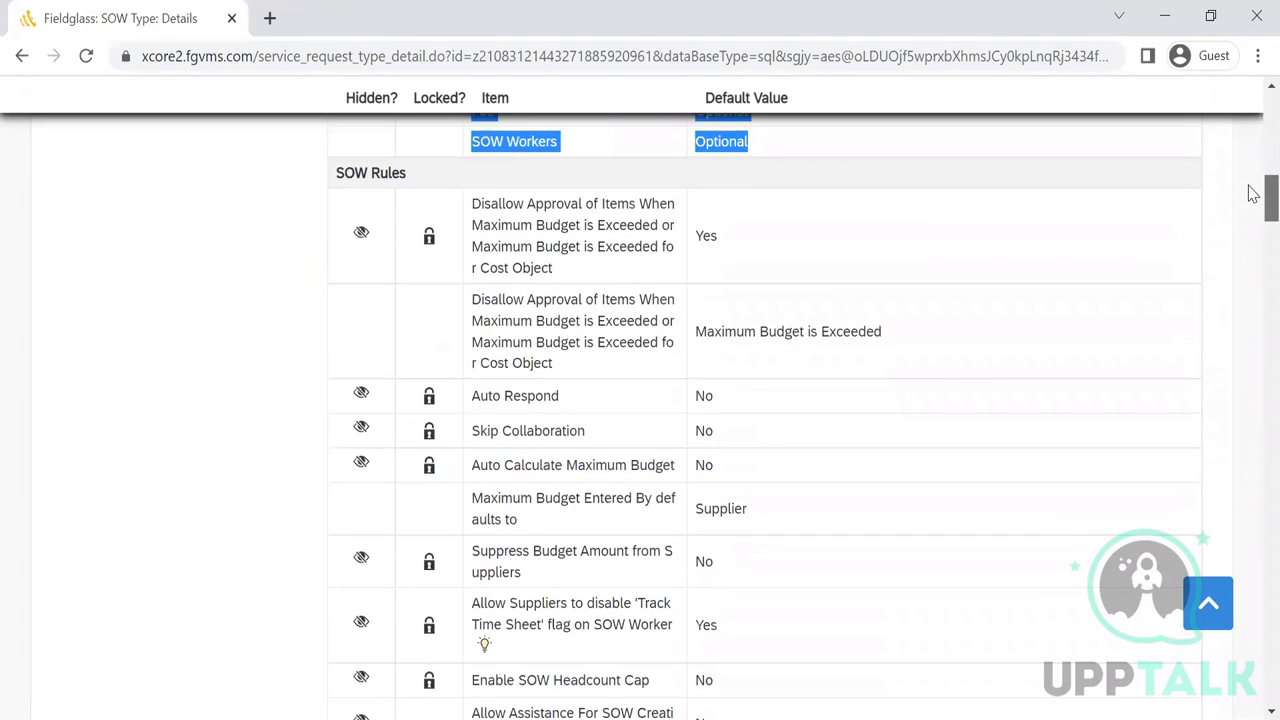
{"action": "scroll", "coordinate": [1253, 200], "scroll_direction": "down", "scroll_amount": 8}
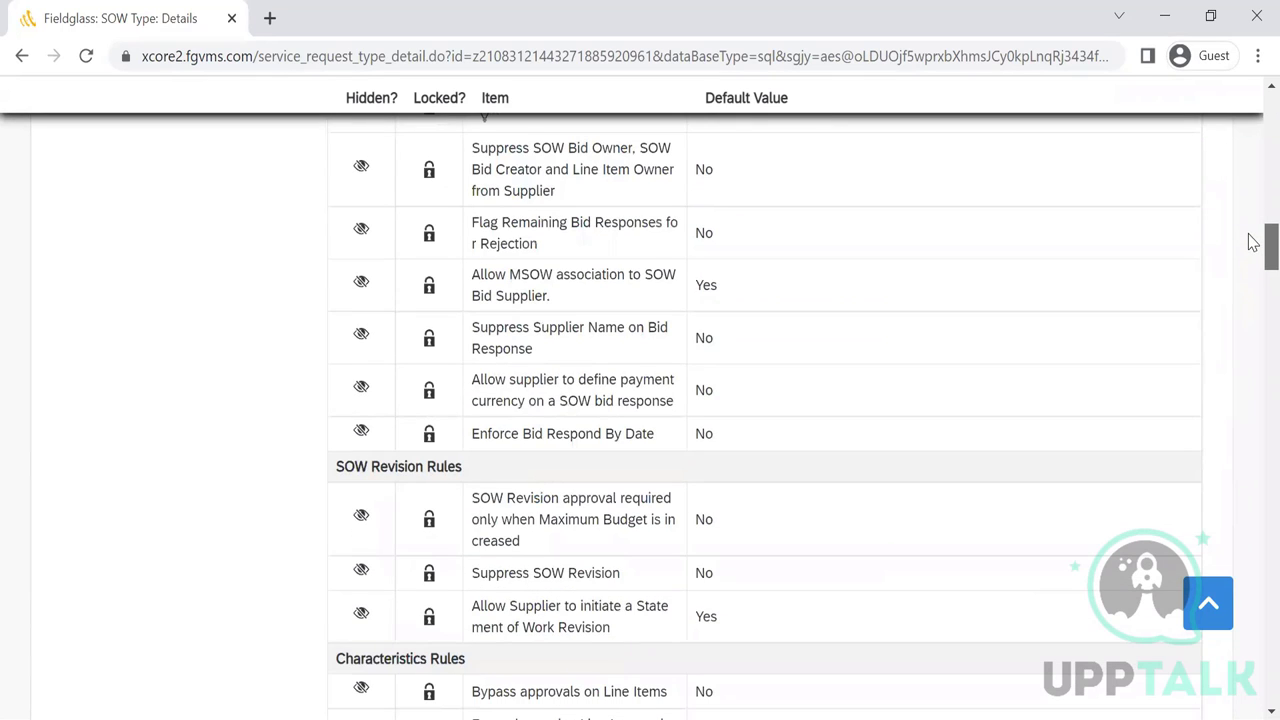
{"action": "scroll", "coordinate": [1253, 243], "scroll_direction": "down", "scroll_amount": 4}
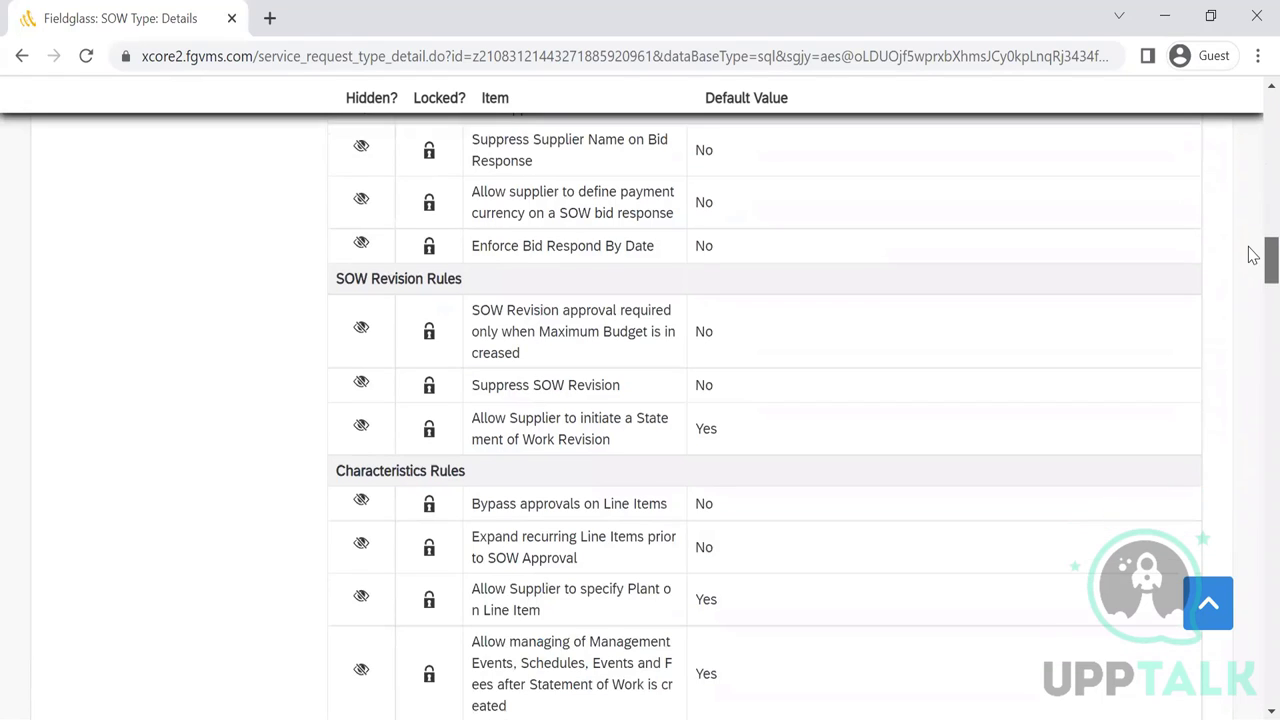
{"action": "scroll", "coordinate": [1253, 263], "scroll_direction": "up", "scroll_amount": 1}
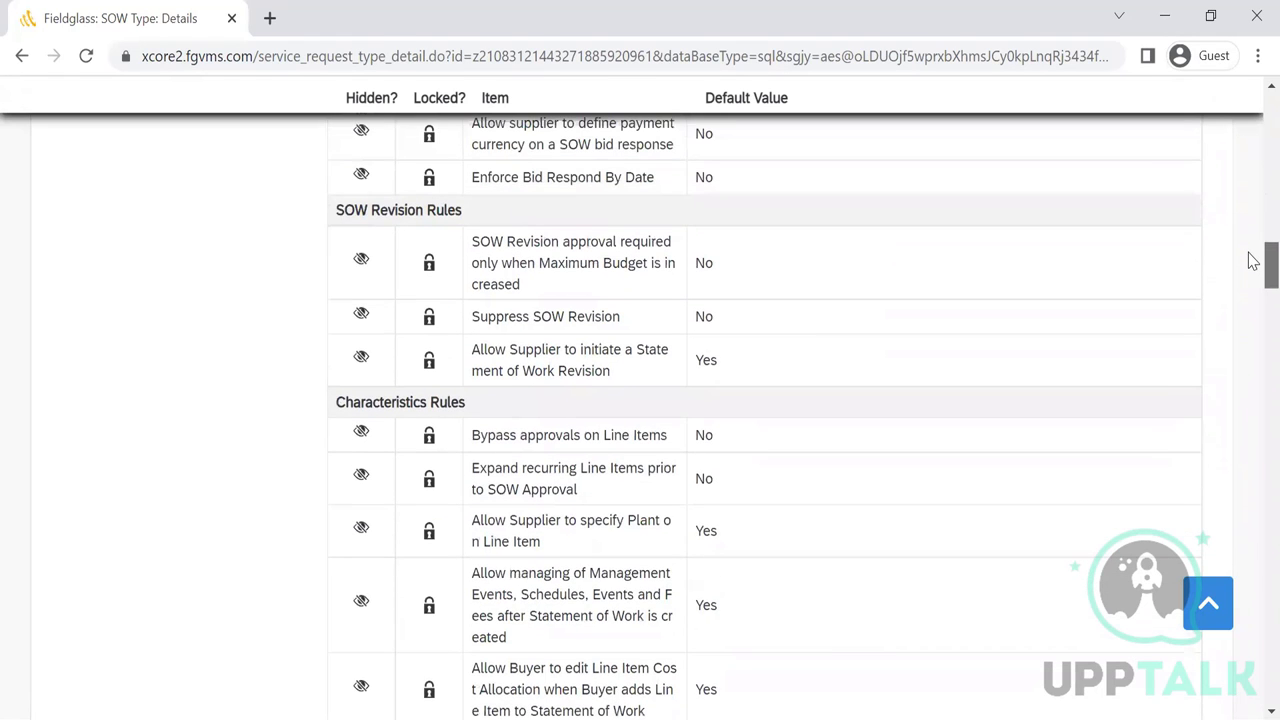
{"action": "scroll", "coordinate": [1253, 260], "scroll_direction": "up", "scroll_amount": 10}
{"action": "scroll", "coordinate": [1253, 260], "scroll_direction": "down", "scroll_amount": 9}
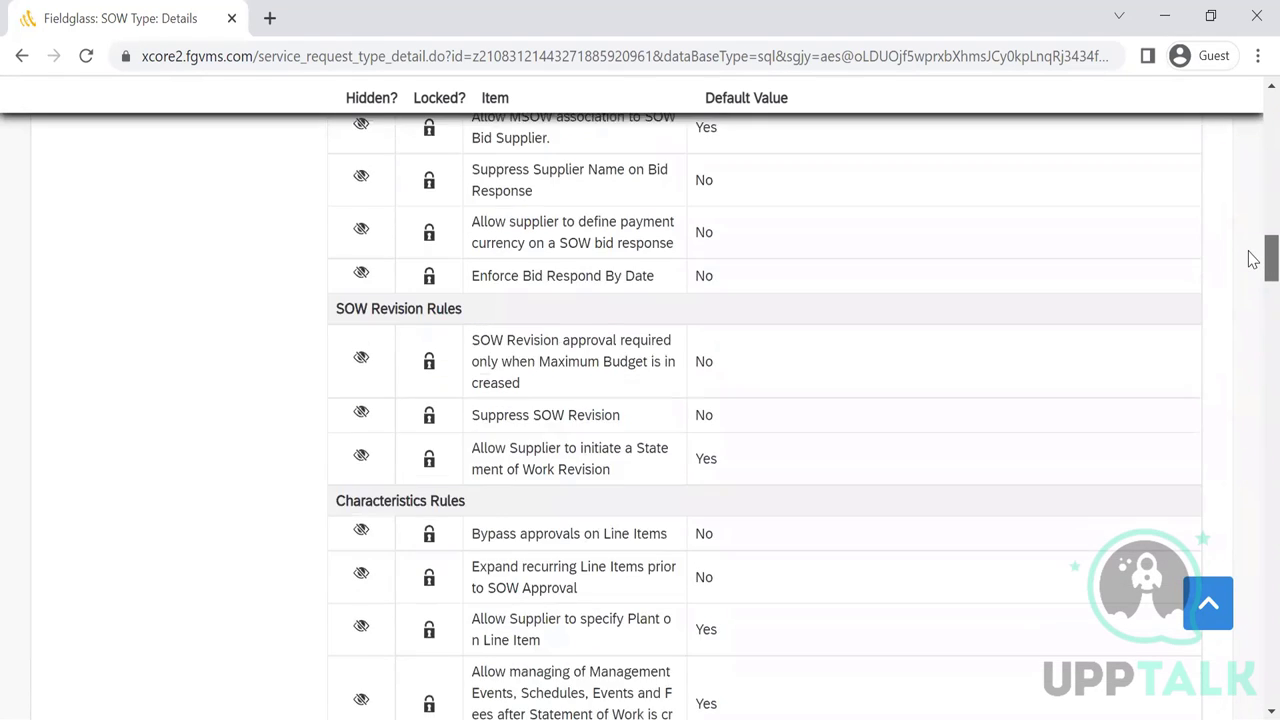
{"action": "scroll", "coordinate": [1253, 260], "scroll_direction": "down", "scroll_amount": 1}
{"action": "scroll", "coordinate": [1253, 263], "scroll_direction": "down", "scroll_amount": 3}
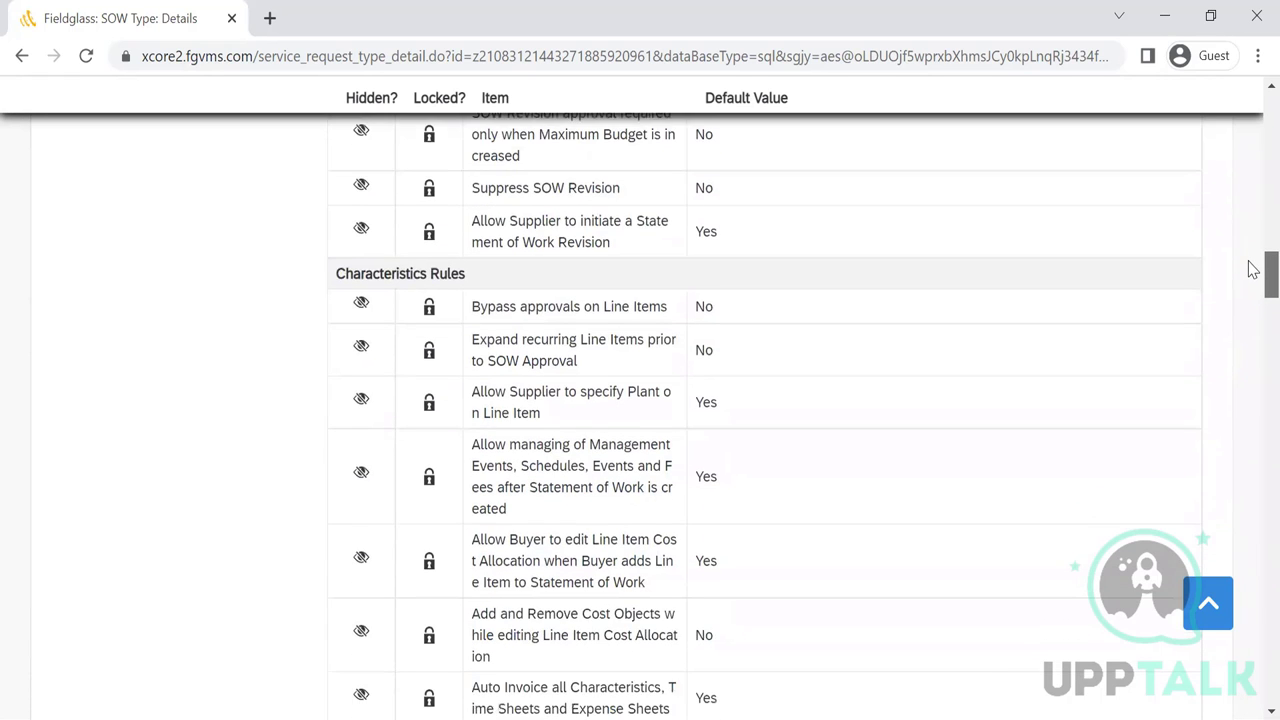
{"action": "left_click_drag", "start_coordinate": [1253, 278], "coordinate": [1253, 636]}
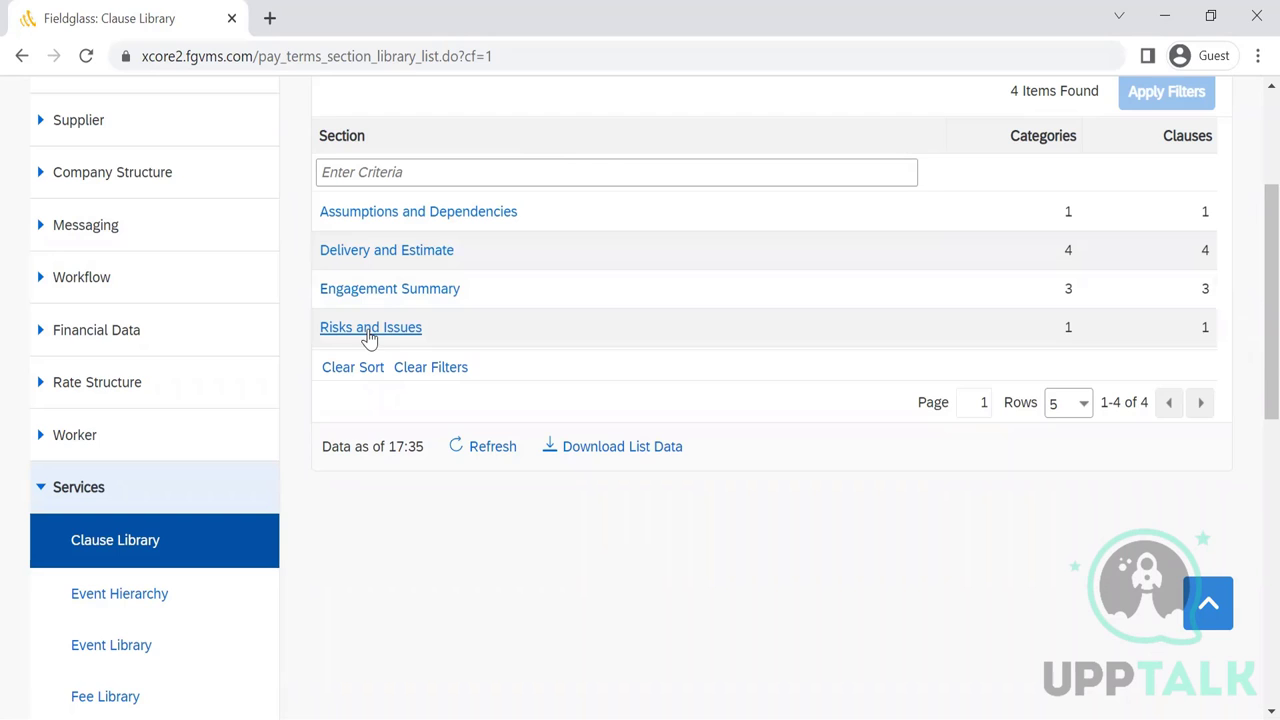
- Review the Risks and Issues clause section, then return to the clause library list
{"action": "left_click", "coordinate": [366, 330]}
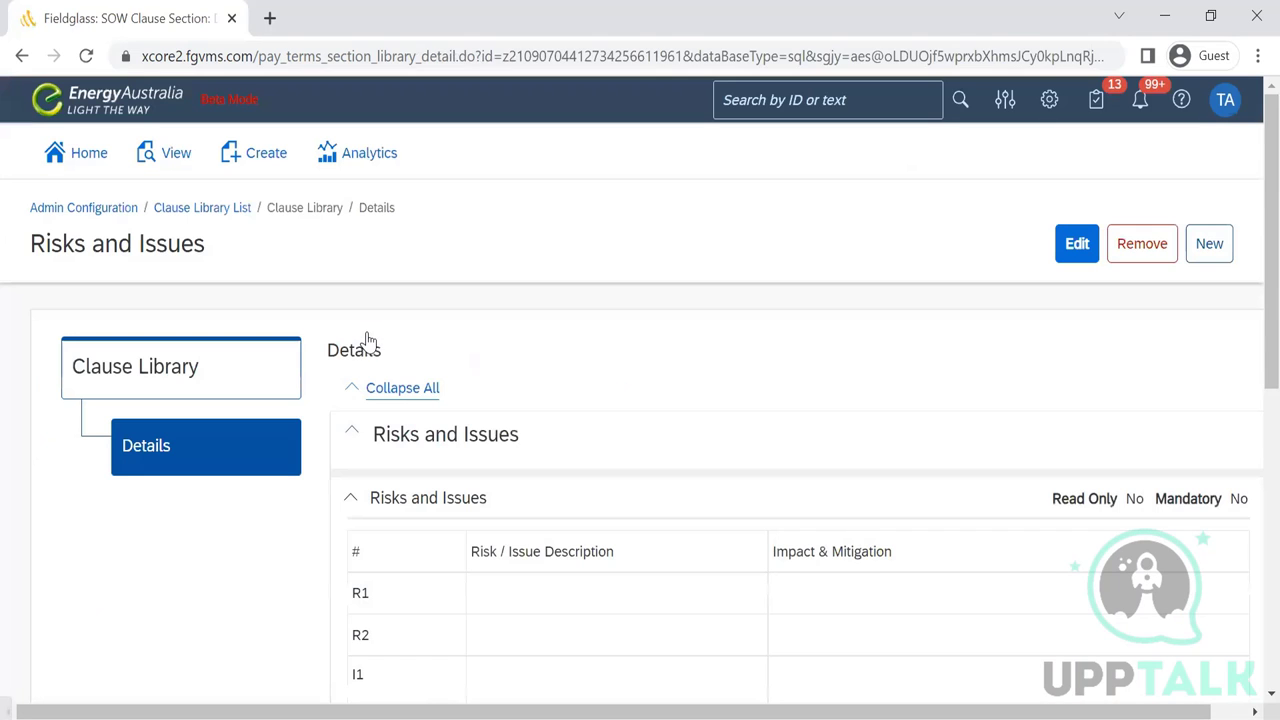
{"action": "scroll", "coordinate": [1248, 505], "scroll_direction": "down", "scroll_amount": 4}
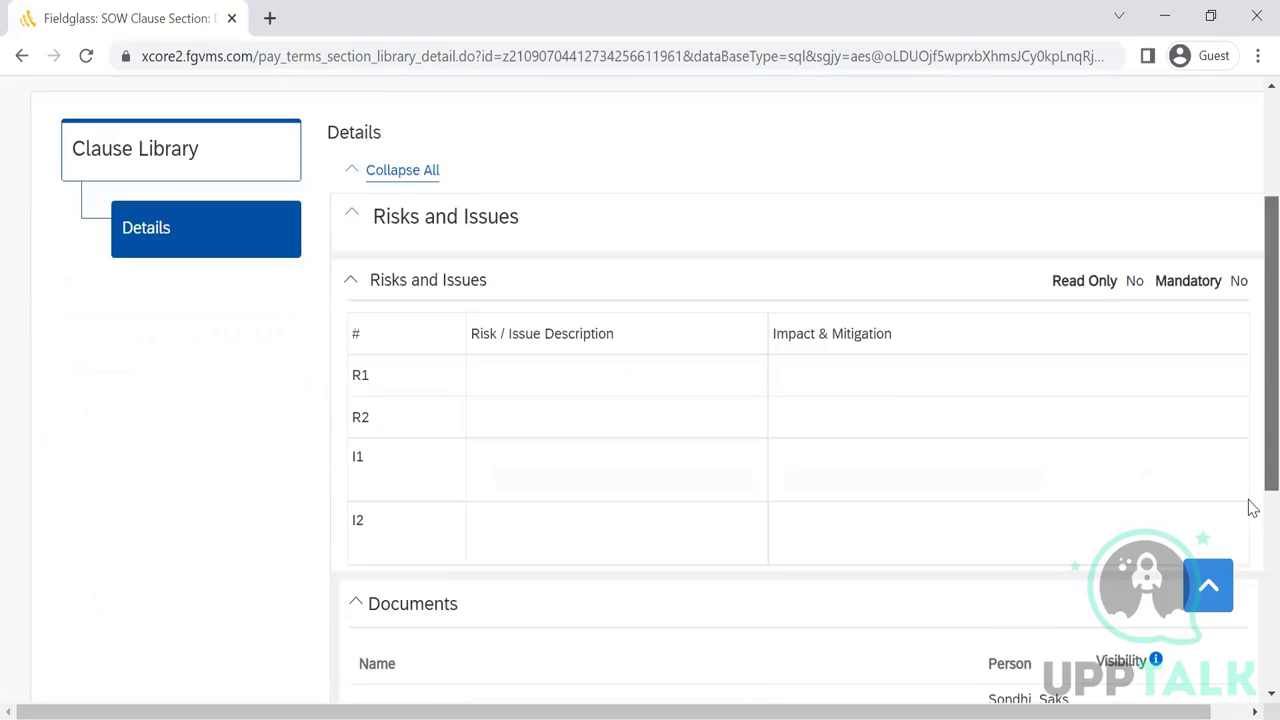
{"action": "scroll", "coordinate": [1248, 505], "scroll_direction": "up", "scroll_amount": 4}
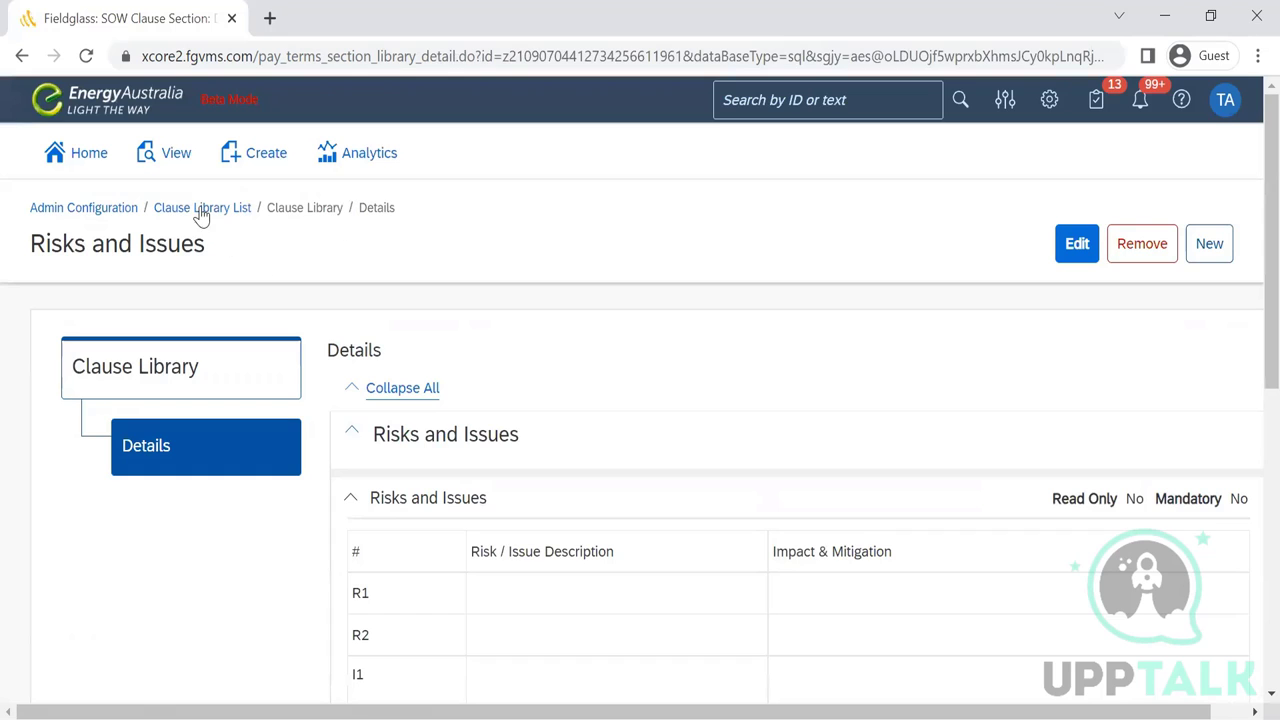
{"action": "left_click", "coordinate": [195, 209]}
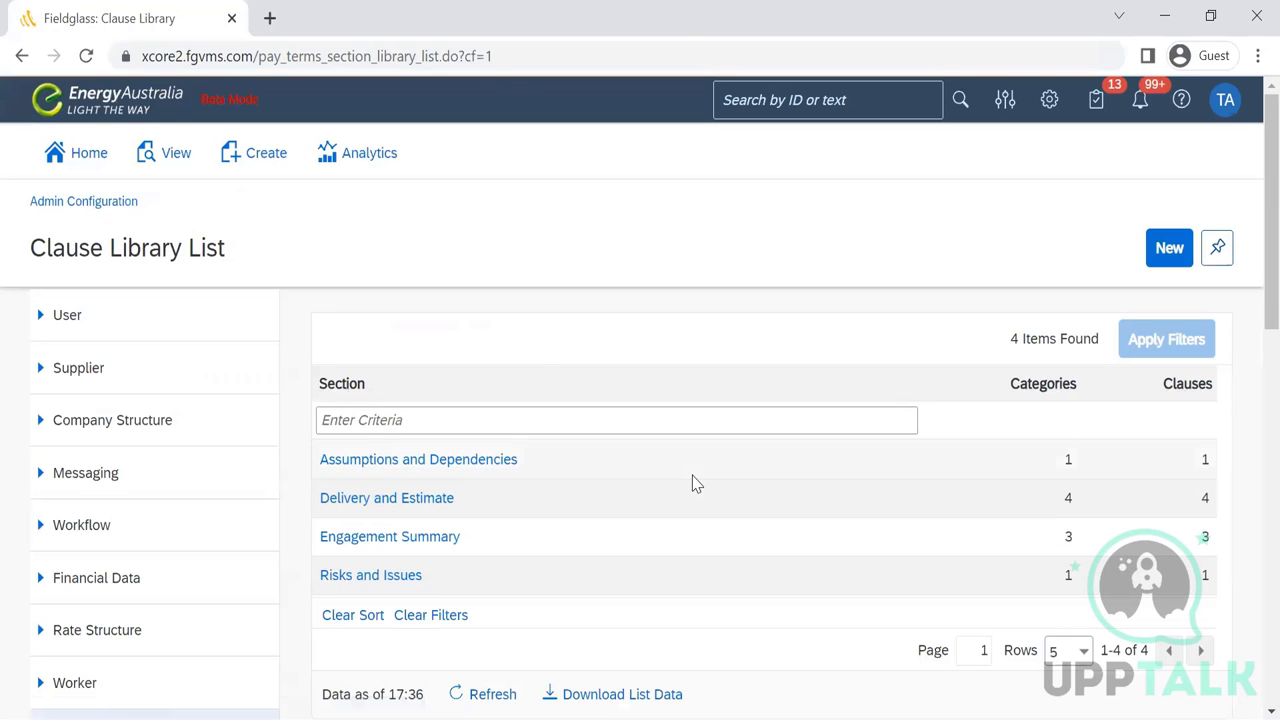
- Review the Assumptions and Dependencies clause section, then return to the clause library list
{"action": "scroll", "coordinate": [1249, 266], "scroll_direction": "down", "scroll_amount": 3}
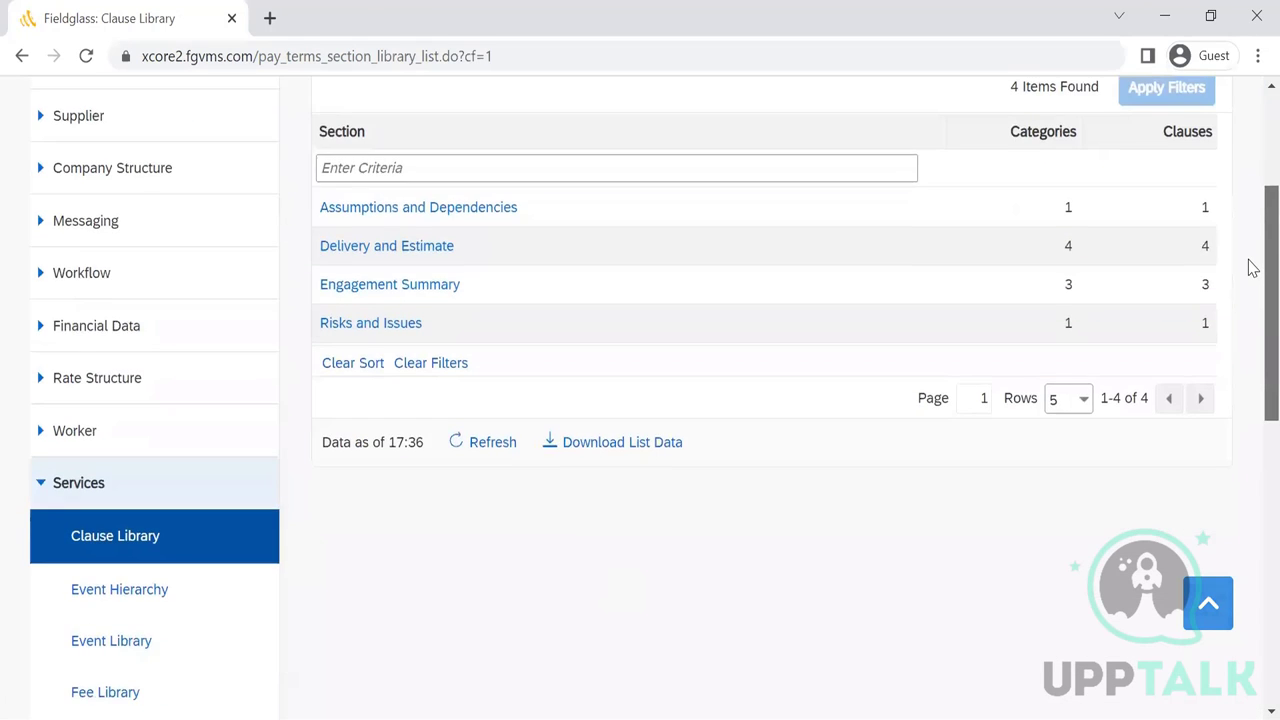
{"action": "left_click", "coordinate": [384, 216]}
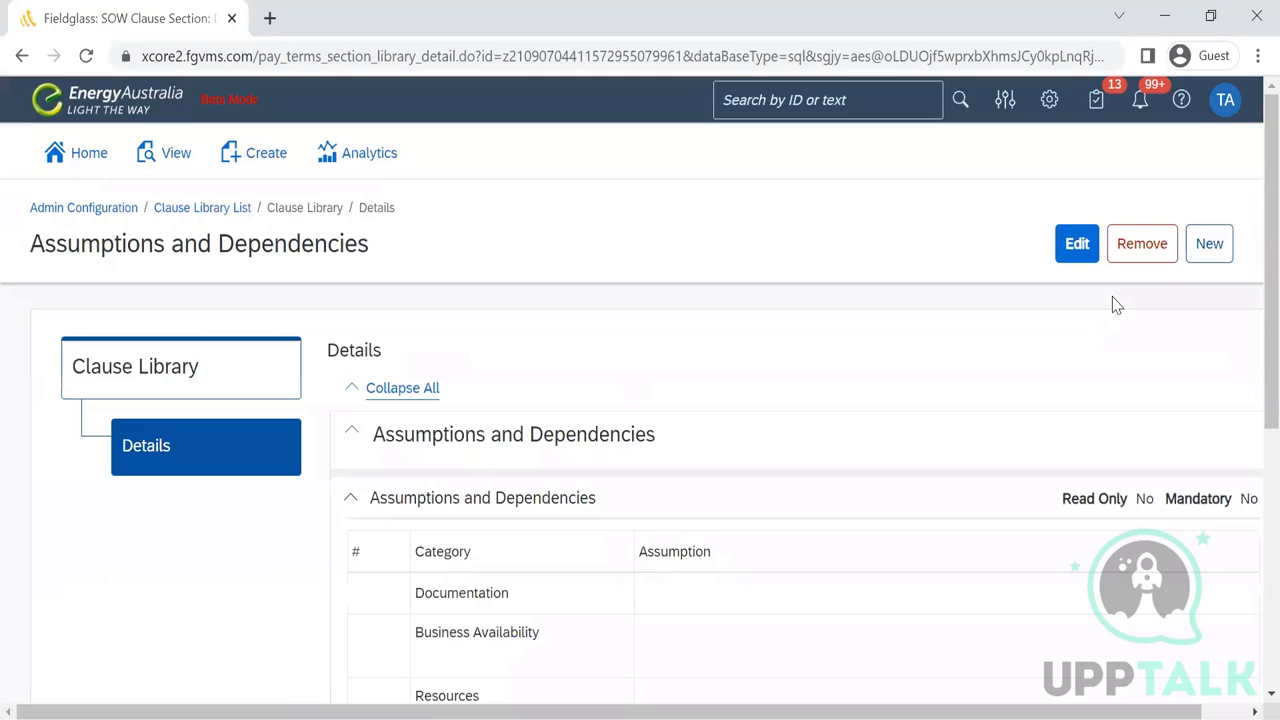
{"action": "scroll", "coordinate": [1252, 270], "scroll_direction": "down", "scroll_amount": 3}
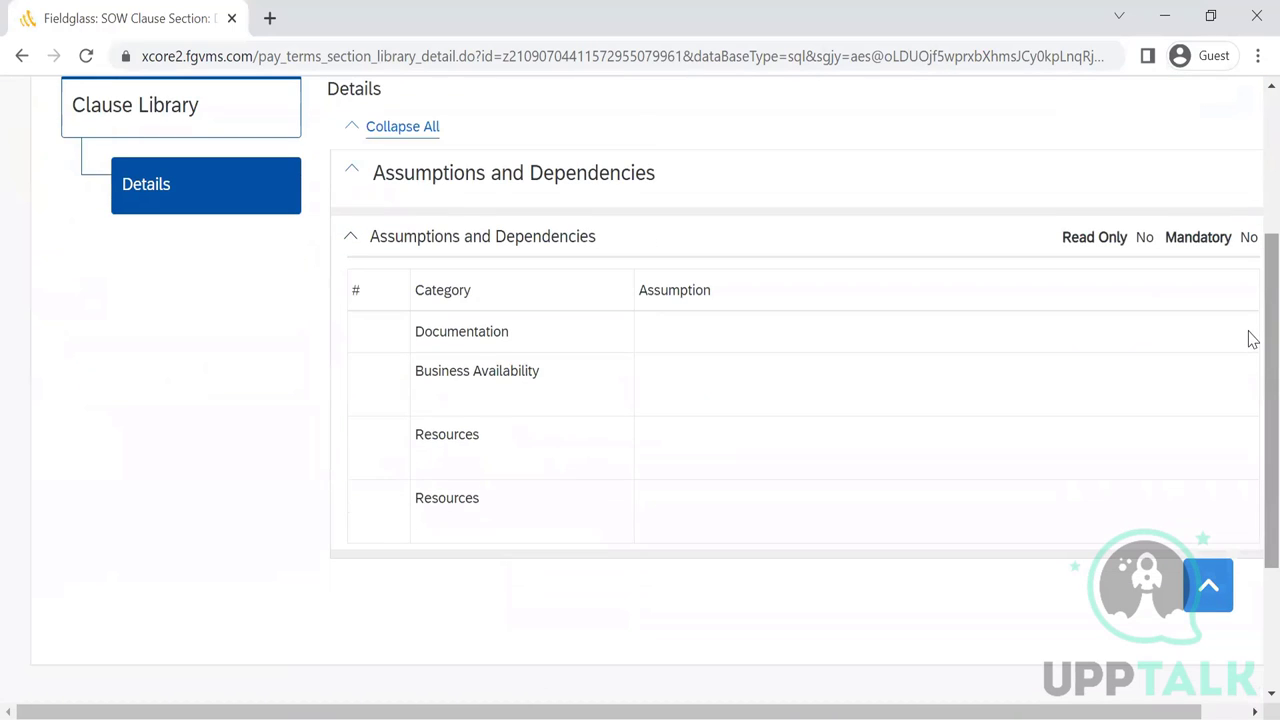
{"action": "scroll", "coordinate": [1252, 340], "scroll_direction": "up", "scroll_amount": 3}
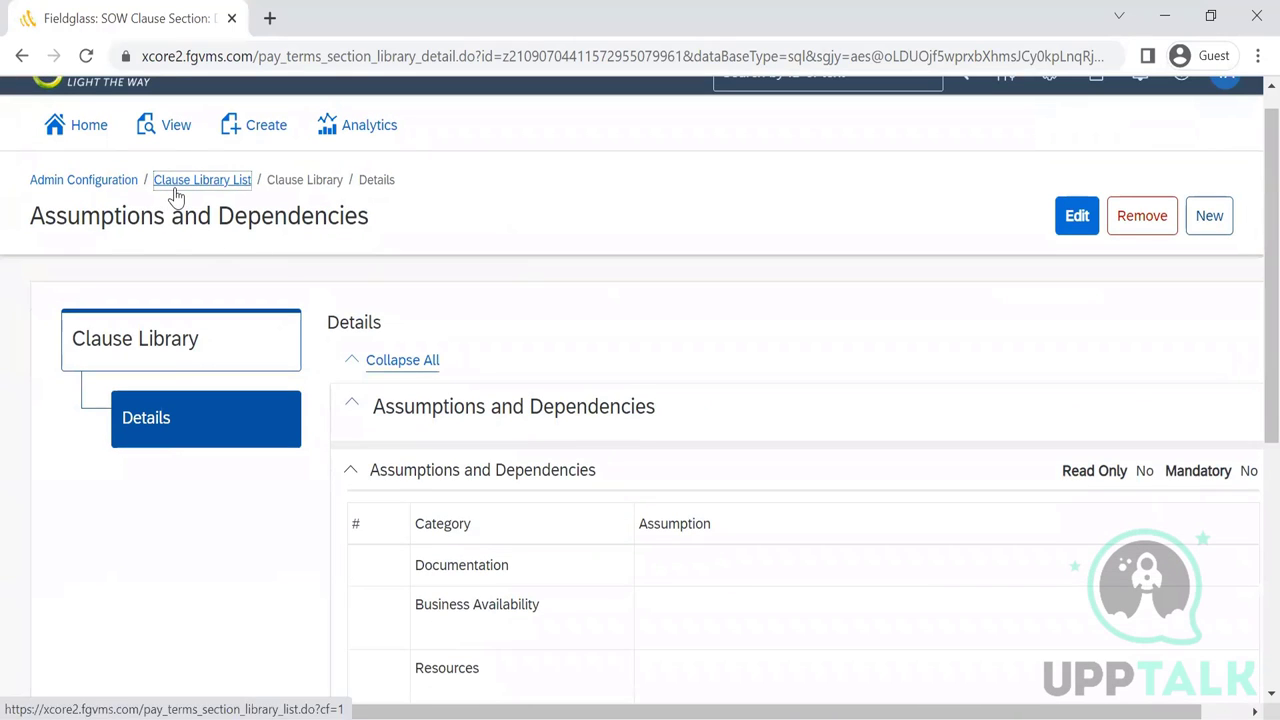
{"action": "left_click", "coordinate": [175, 190]}
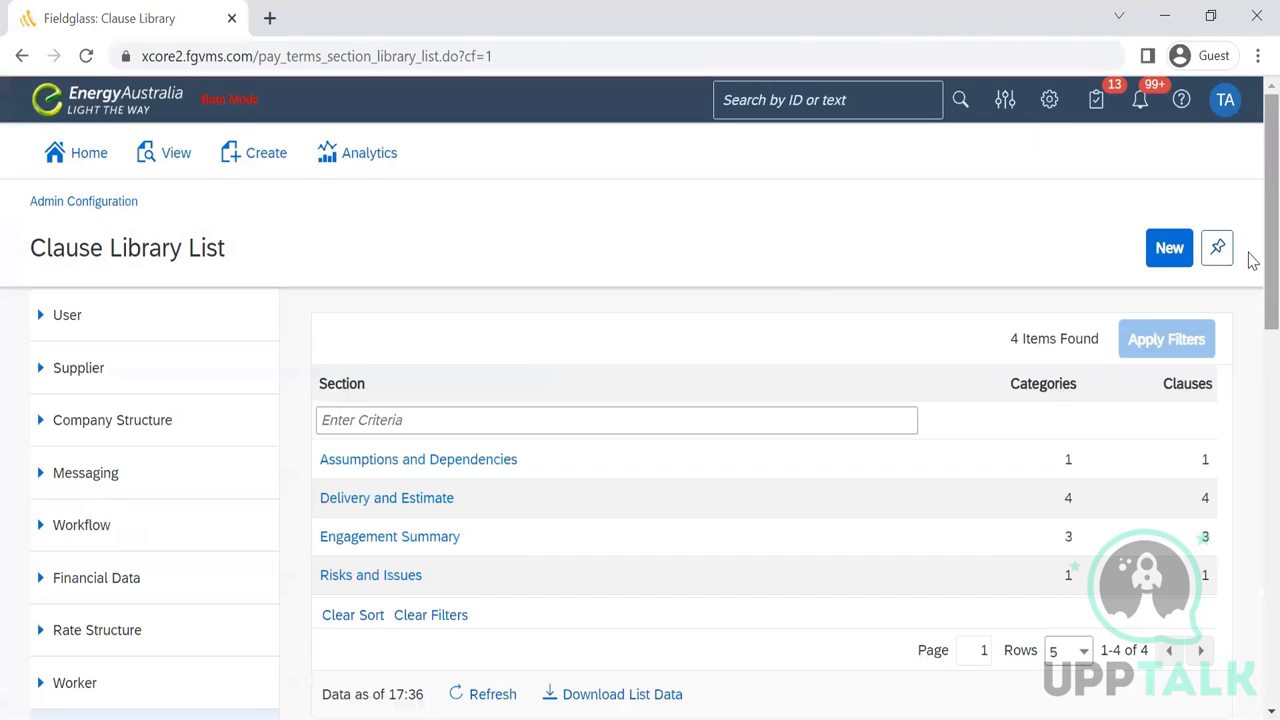
{"action": "scroll", "coordinate": [1252, 260], "scroll_direction": "down", "scroll_amount": 6}
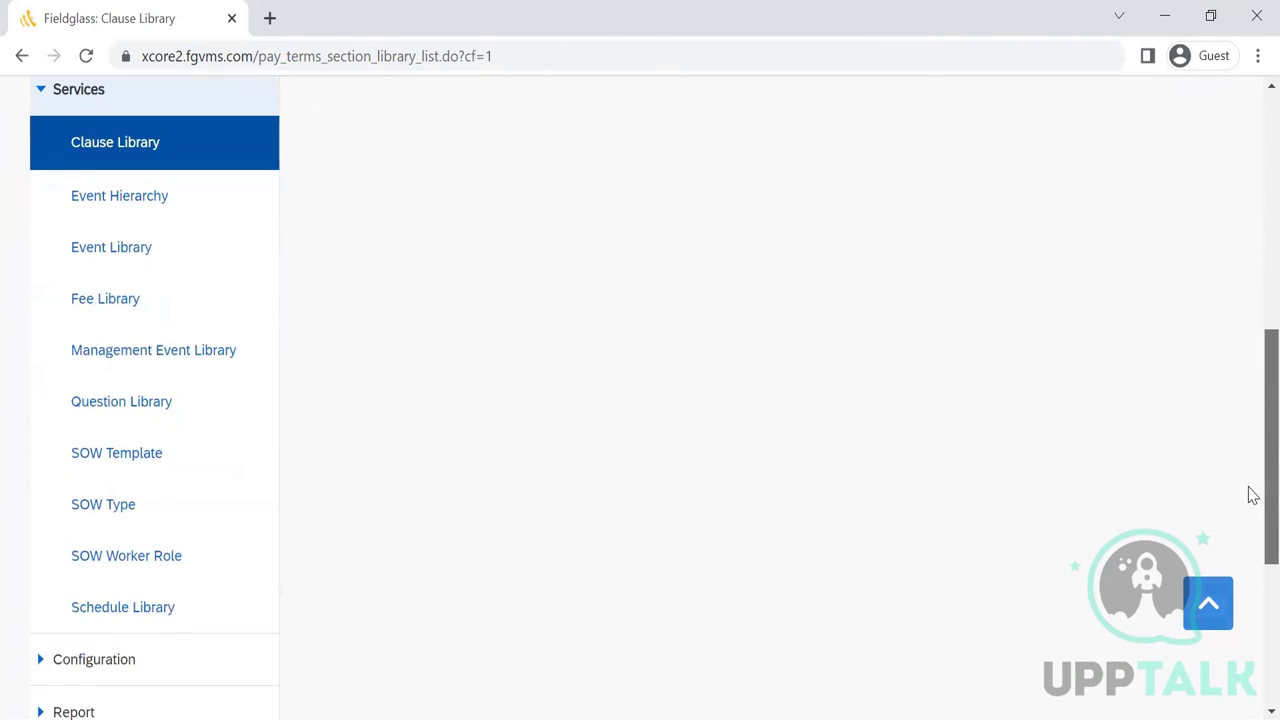
{"action": "scroll", "coordinate": [1252, 495], "scroll_direction": "down", "scroll_amount": 1}
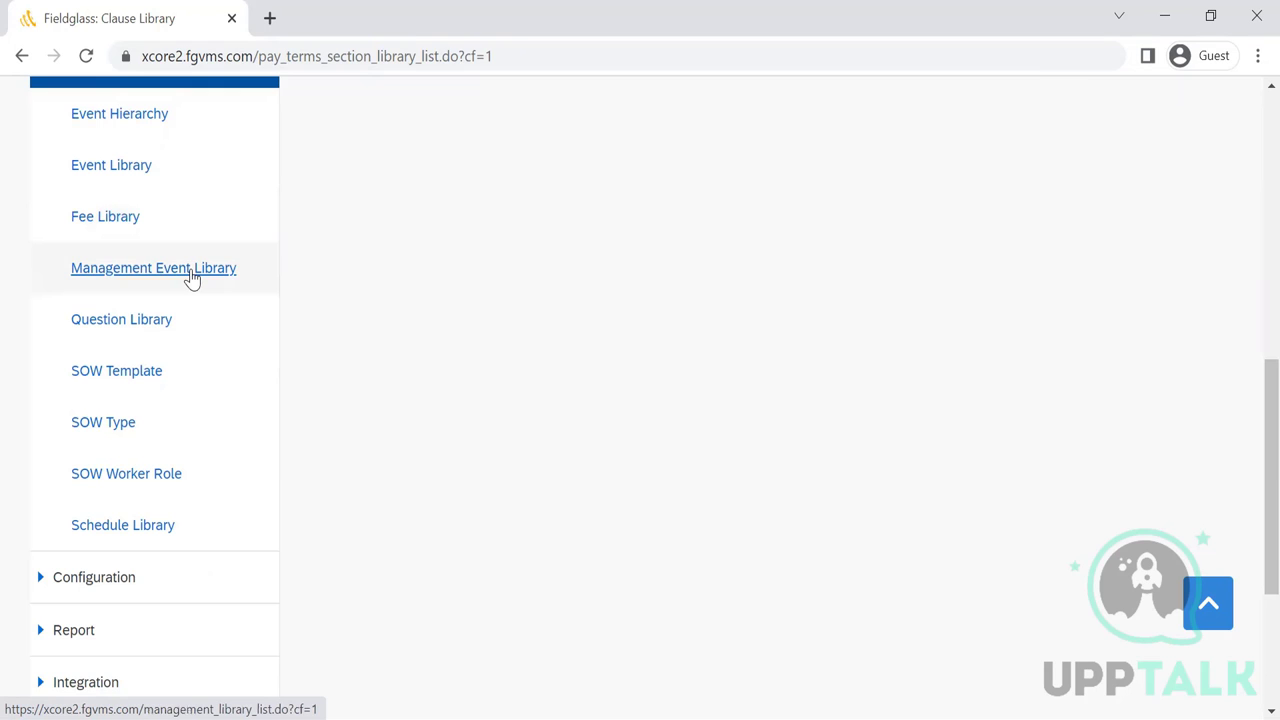
- Open the Management Event Library List, which shows no items found
{"action": "left_click", "coordinate": [190, 270]}
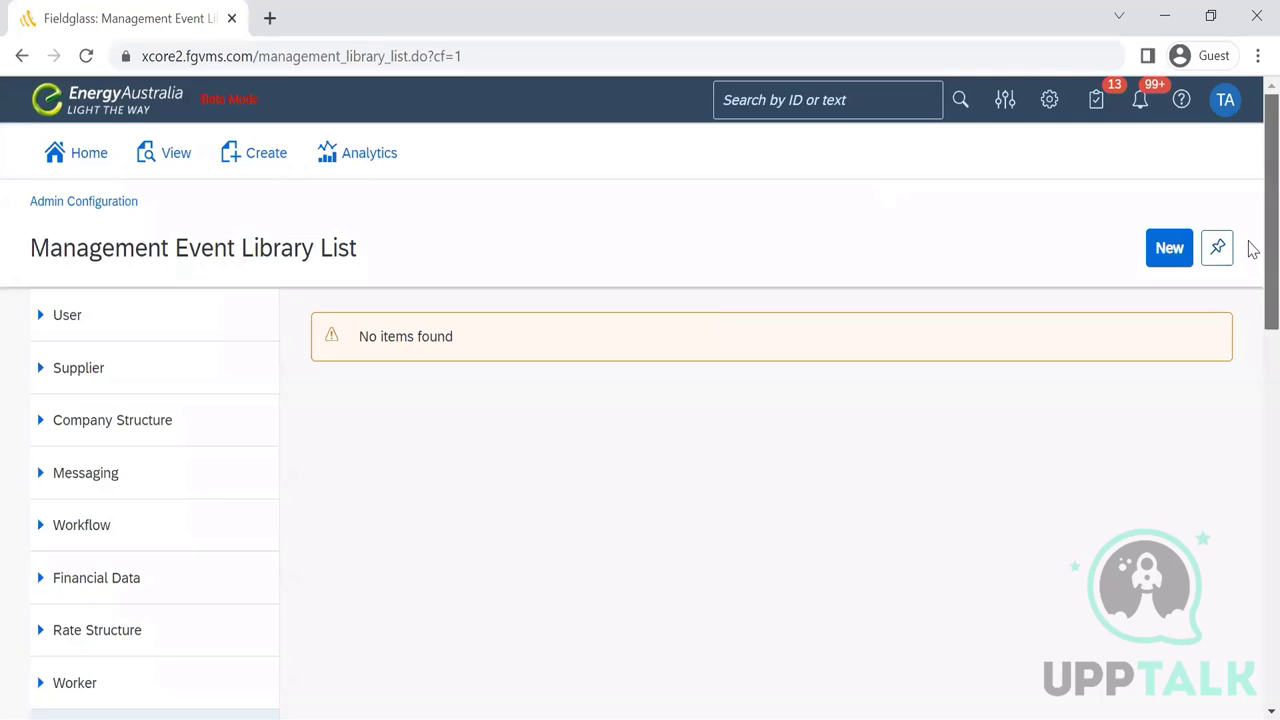
{"action": "left_click_drag", "start_coordinate": [1250, 250], "coordinate": [1250, 500]}
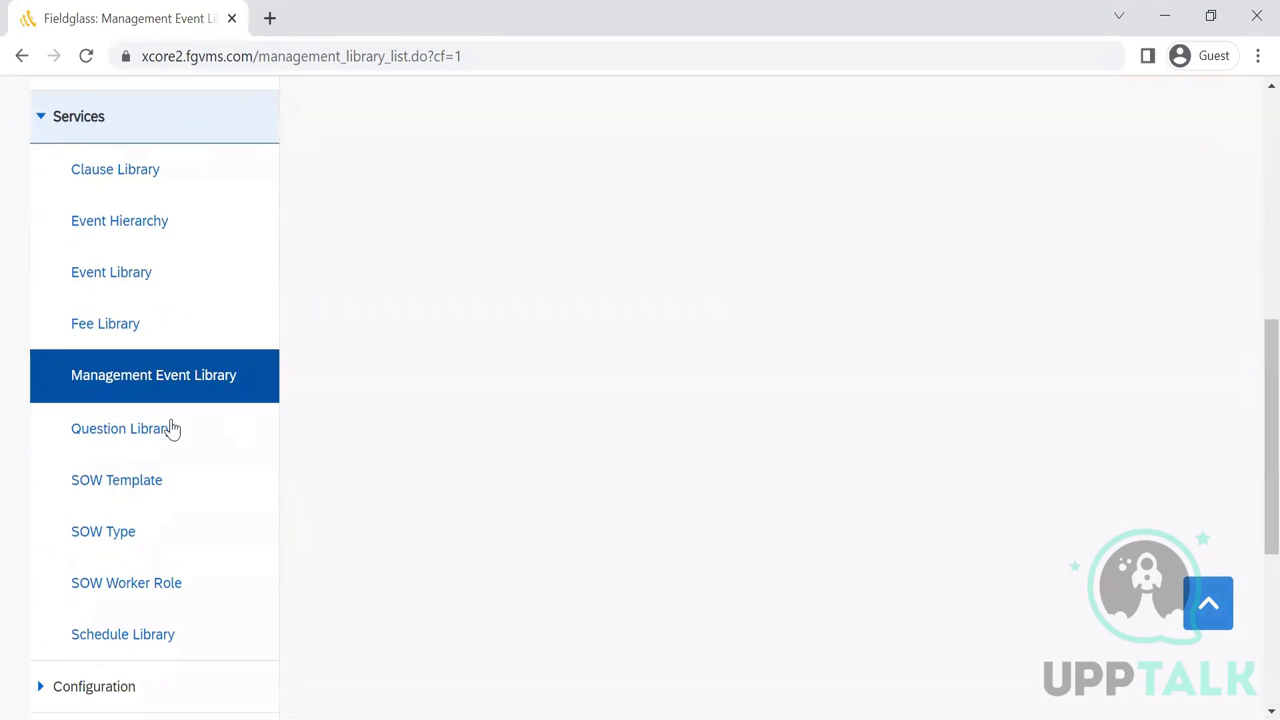
- Open the Question Library List showing its two SOW Bid sections
{"action": "left_click", "coordinate": [103, 432]}
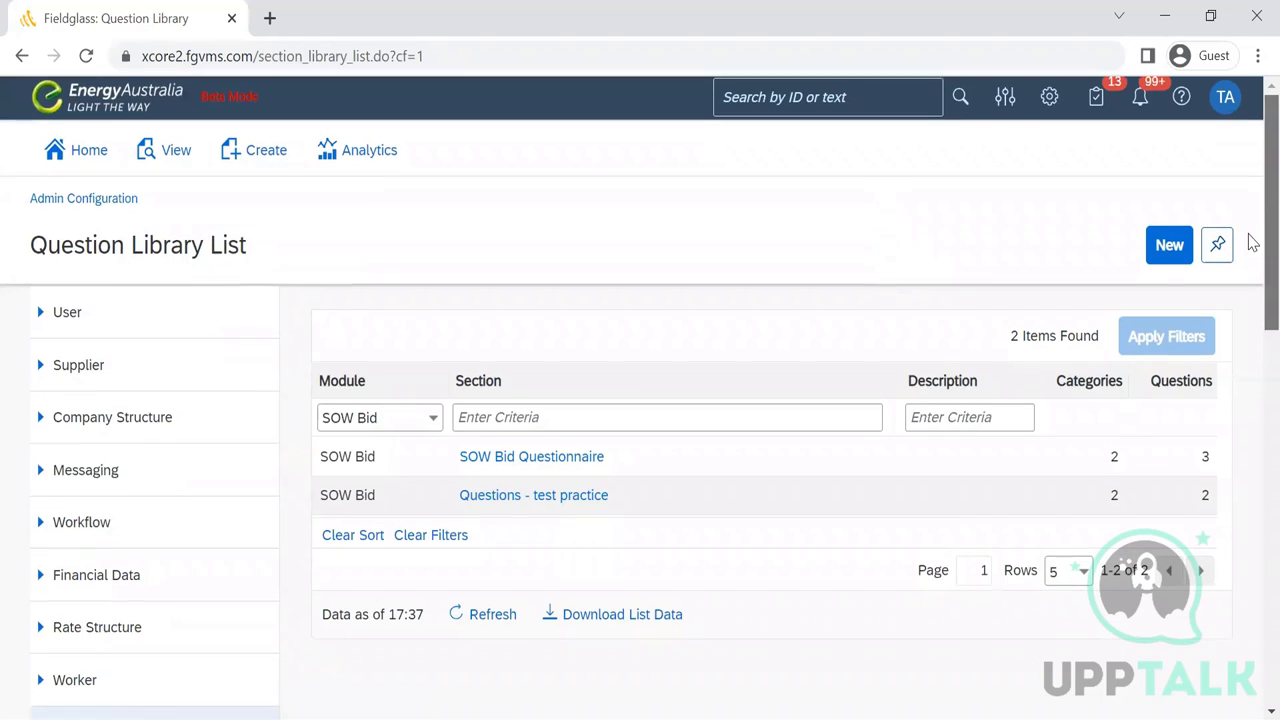
{"action": "scroll", "coordinate": [1249, 286], "scroll_direction": "down", "scroll_amount": 3}
{"action": "scroll", "coordinate": [1250, 213], "scroll_direction": "up", "scroll_amount": 2}
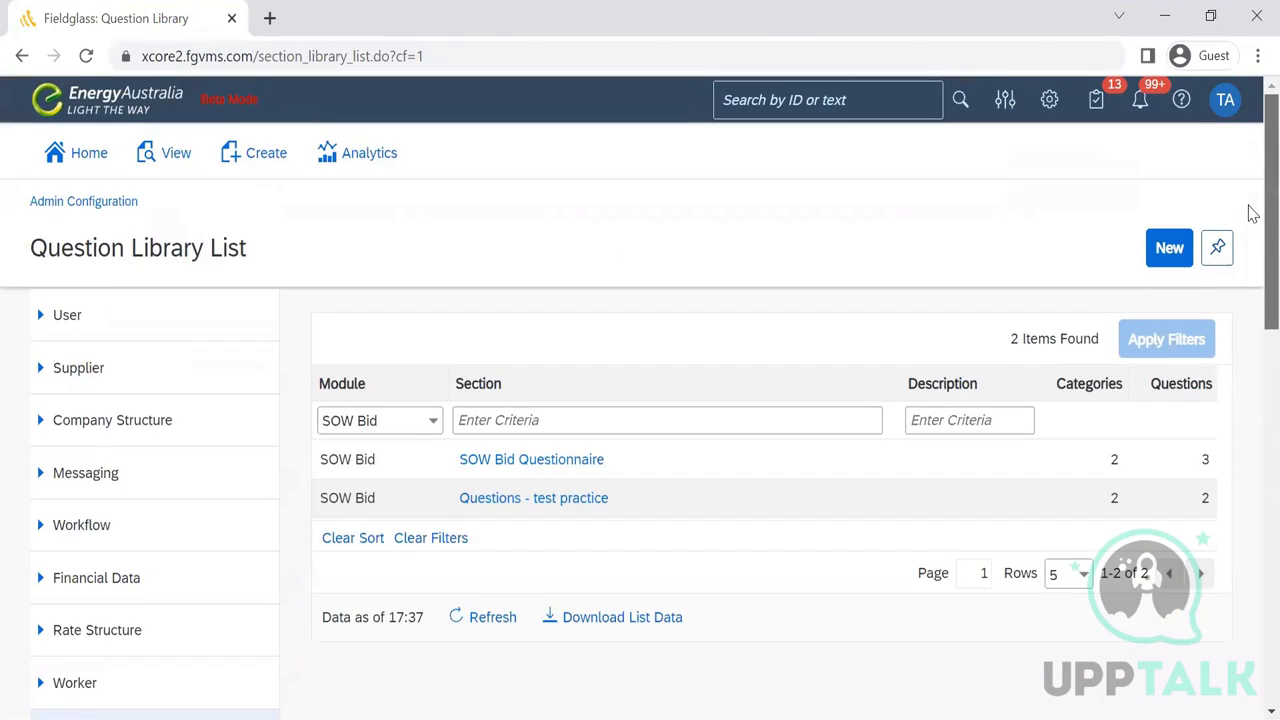
{"action": "scroll", "coordinate": [1249, 283], "scroll_direction": "down", "scroll_amount": 2}
{"action": "scroll", "coordinate": [1252, 285], "scroll_direction": "up", "scroll_amount": 2}
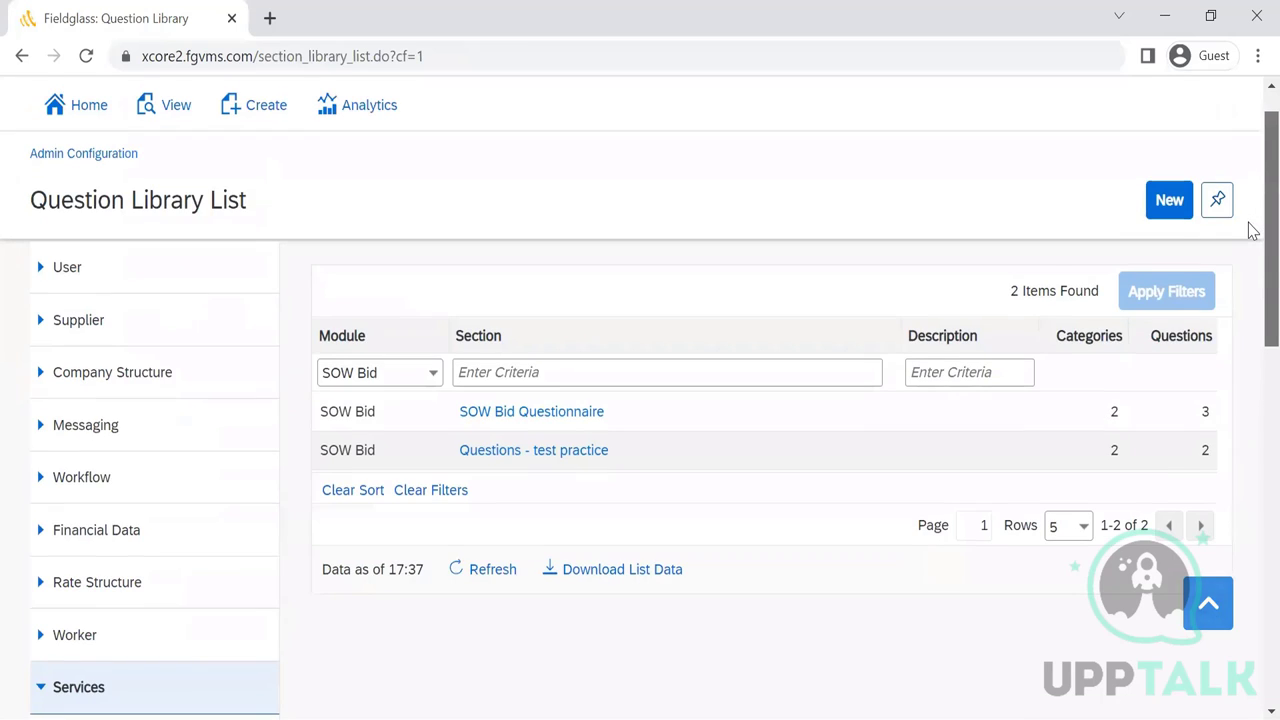
- Preview the Add New Question Section form, then cancel it without saving
{"action": "left_click", "coordinate": [1172, 200]}
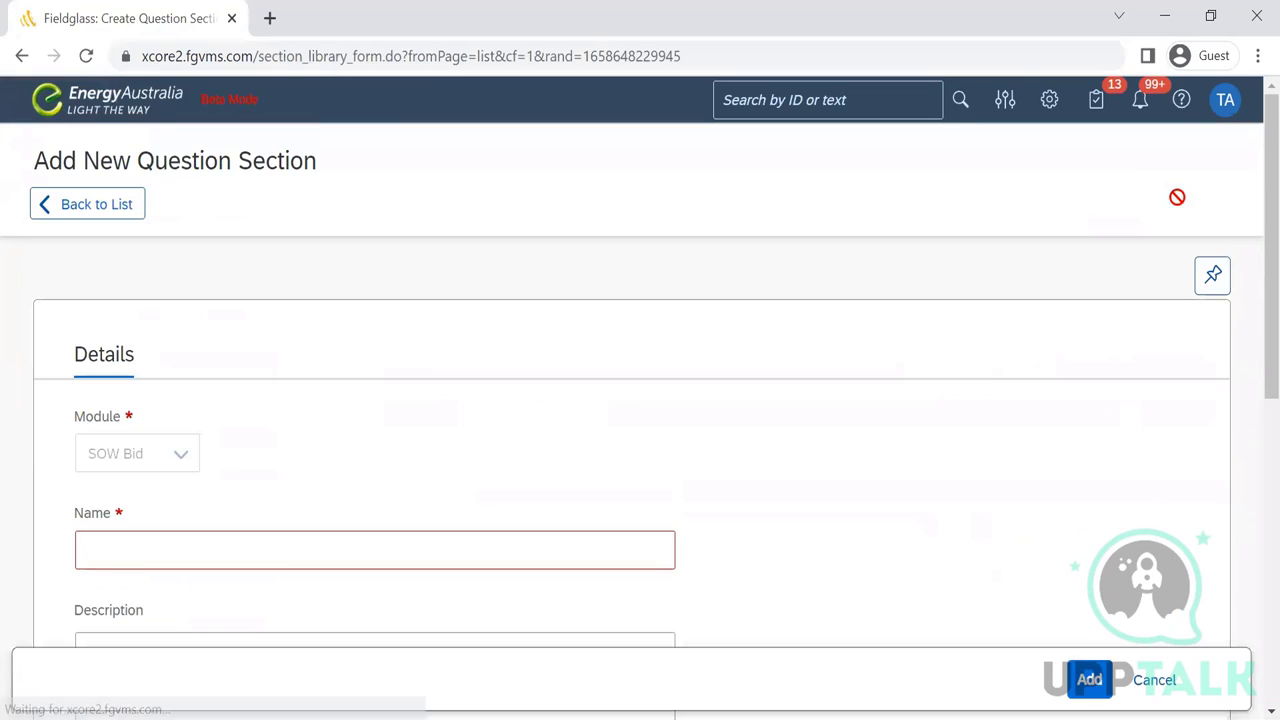
{"action": "scroll", "coordinate": [1250, 290], "scroll_direction": "down", "scroll_amount": 2}
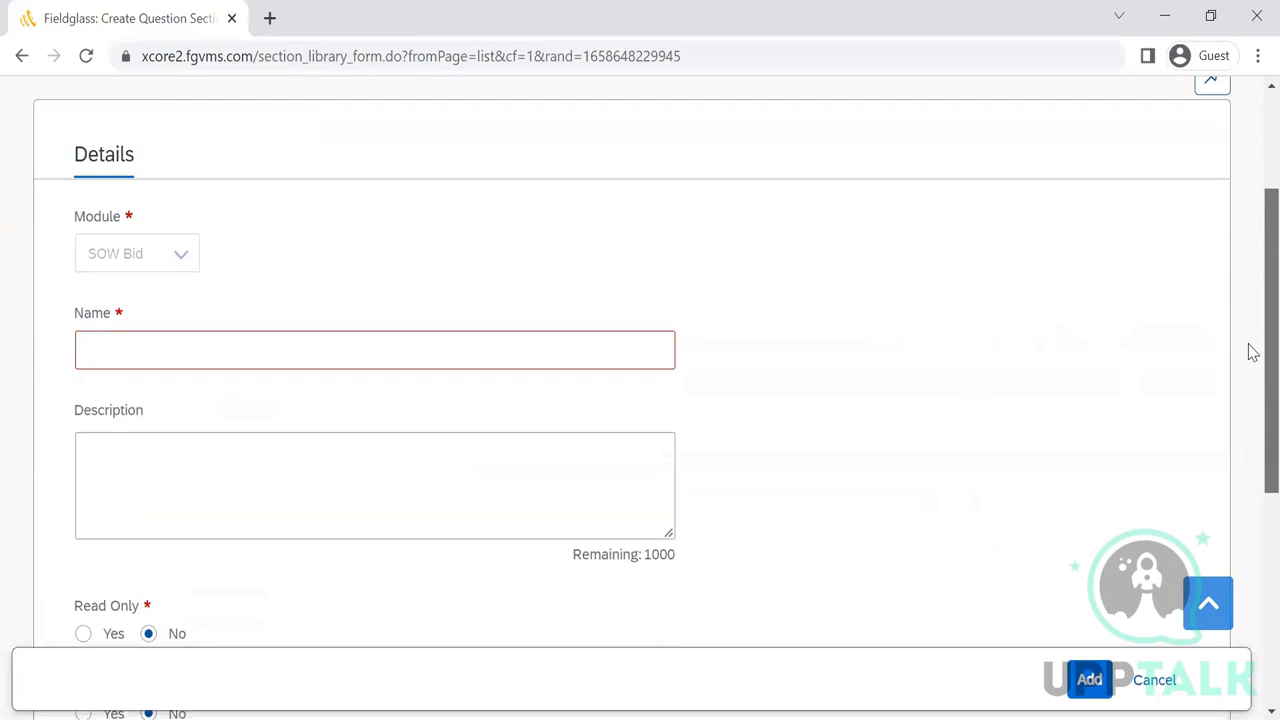
{"action": "scroll", "coordinate": [1249, 357], "scroll_direction": "down", "scroll_amount": 1}
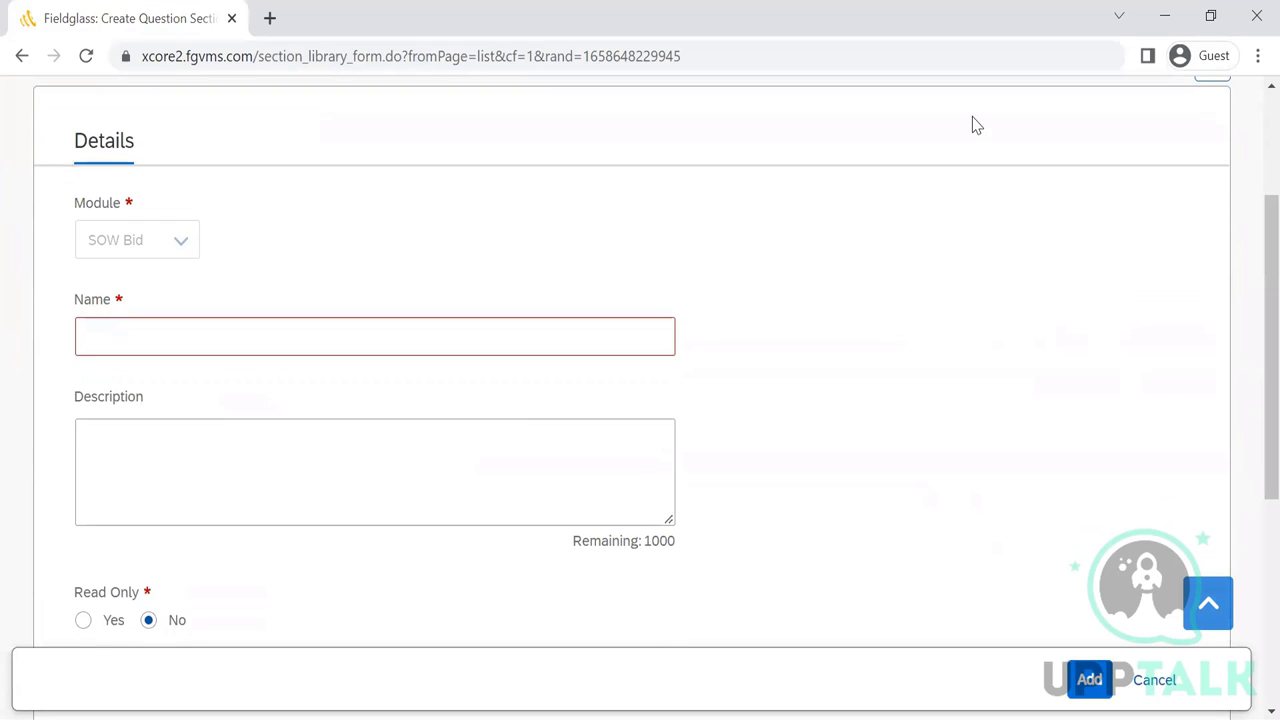
{"action": "left_click", "coordinate": [180, 248]}
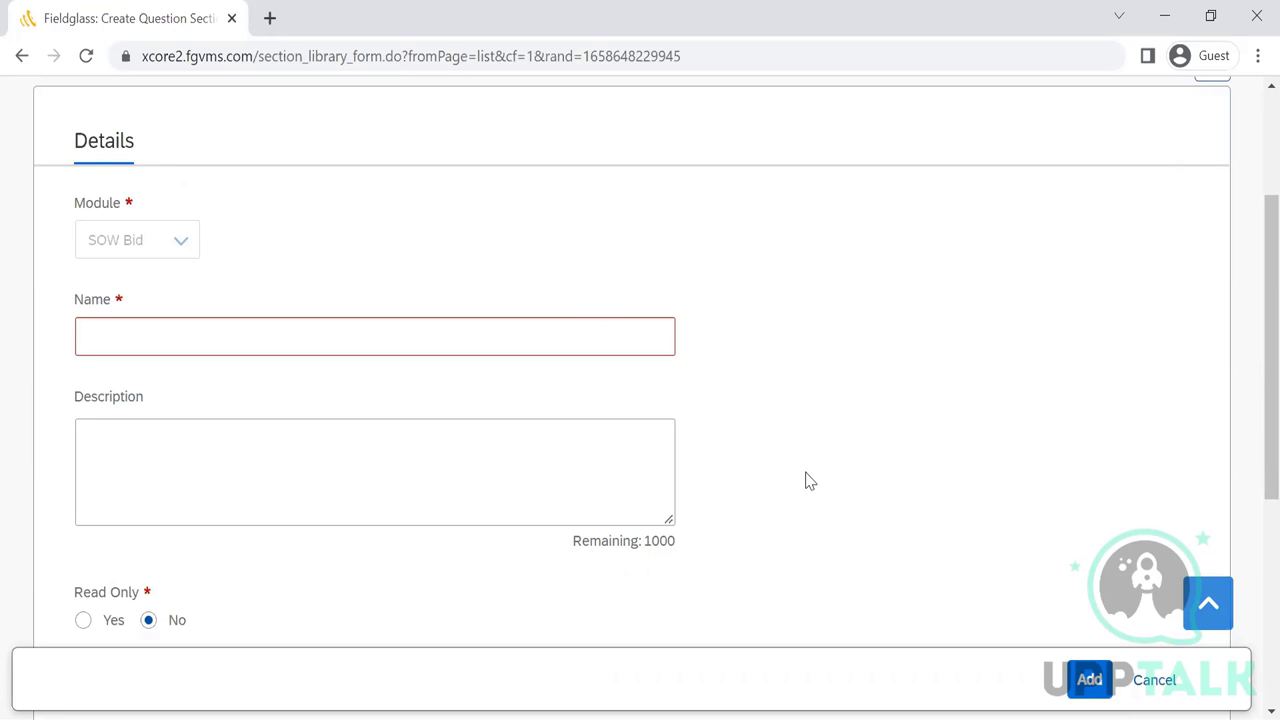
{"action": "left_click_drag", "start_coordinate": [1253, 405], "coordinate": [1249, 371]}
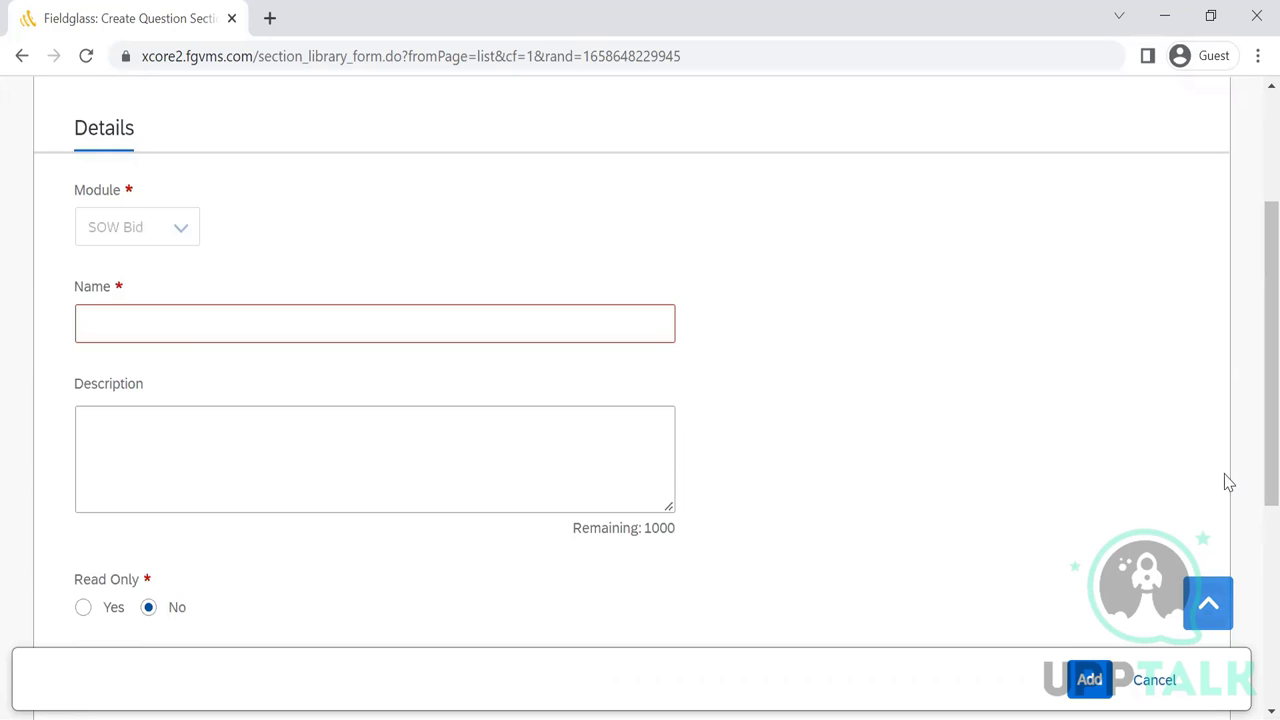
{"action": "left_click", "coordinate": [1153, 682]}
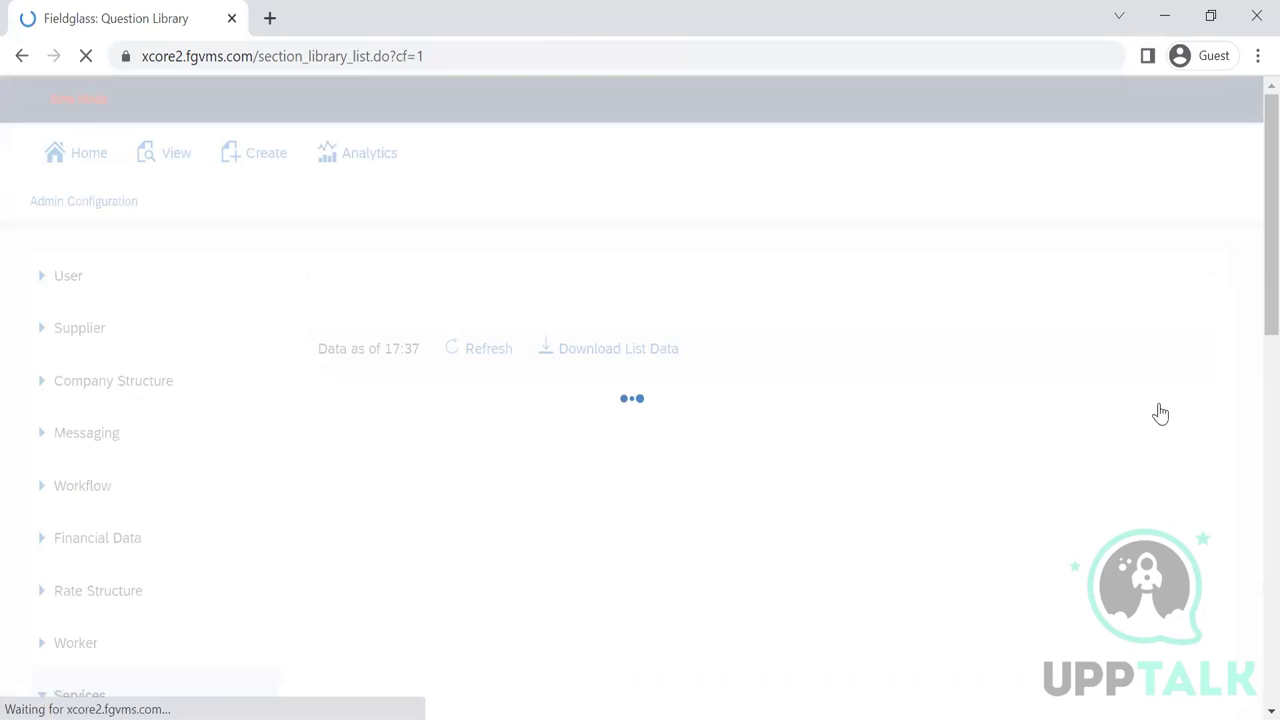
{"action": "left_click_drag", "start_coordinate": [1249, 209], "coordinate": [1253, 477]}
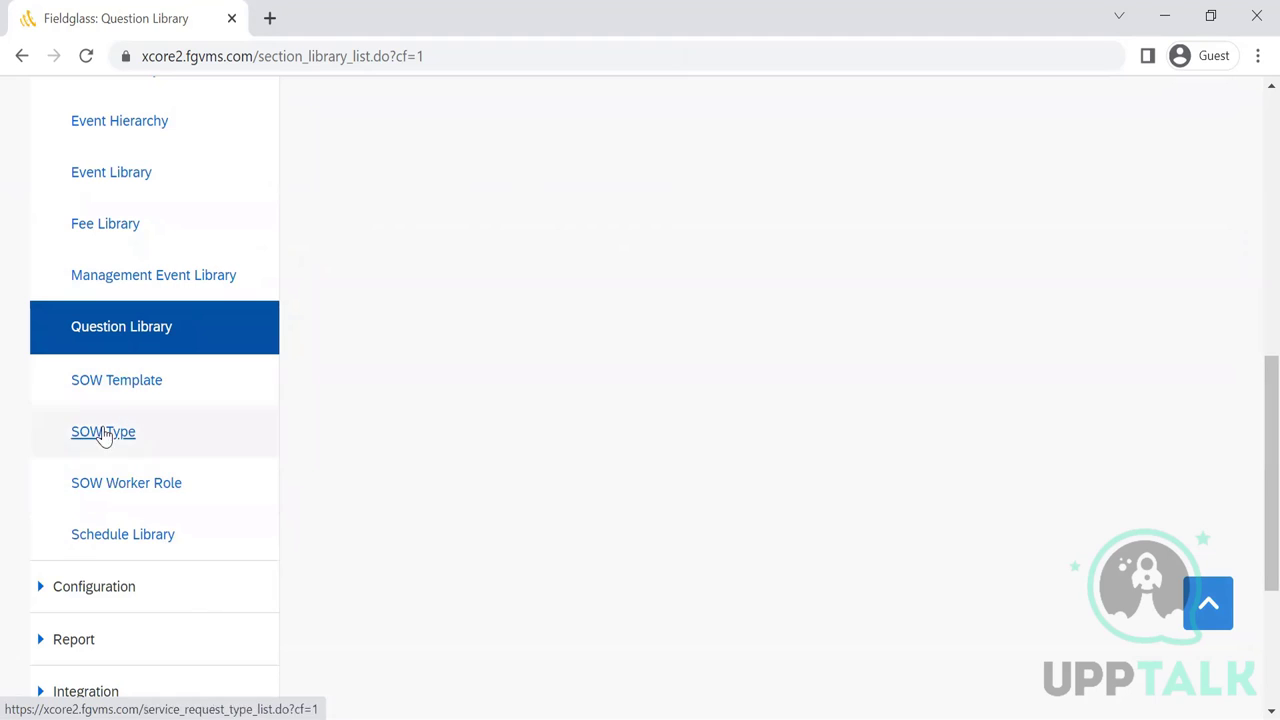
- Open the Portfolio Manager - Infosys - Independent - Offshore role from the SOW Worker Role list
{"action": "left_click", "coordinate": [112, 500]}
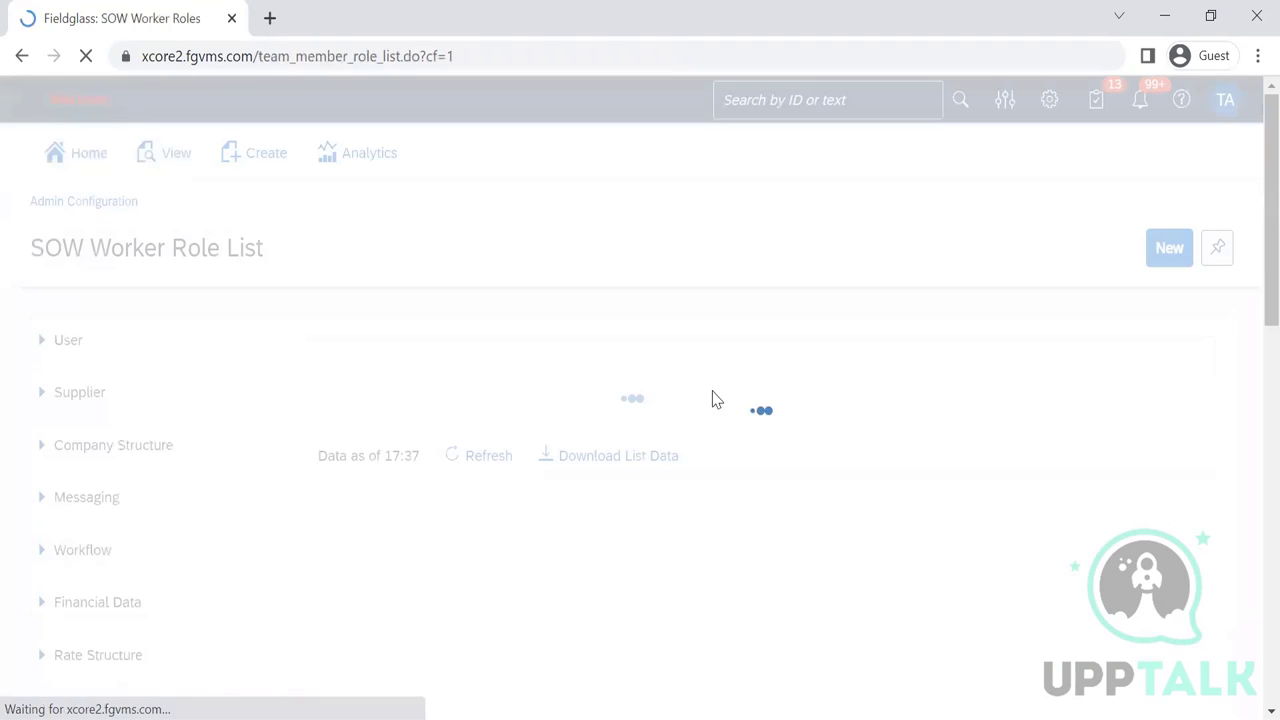
{"action": "scroll", "coordinate": [1240, 330], "scroll_direction": "down", "scroll_amount": 3}
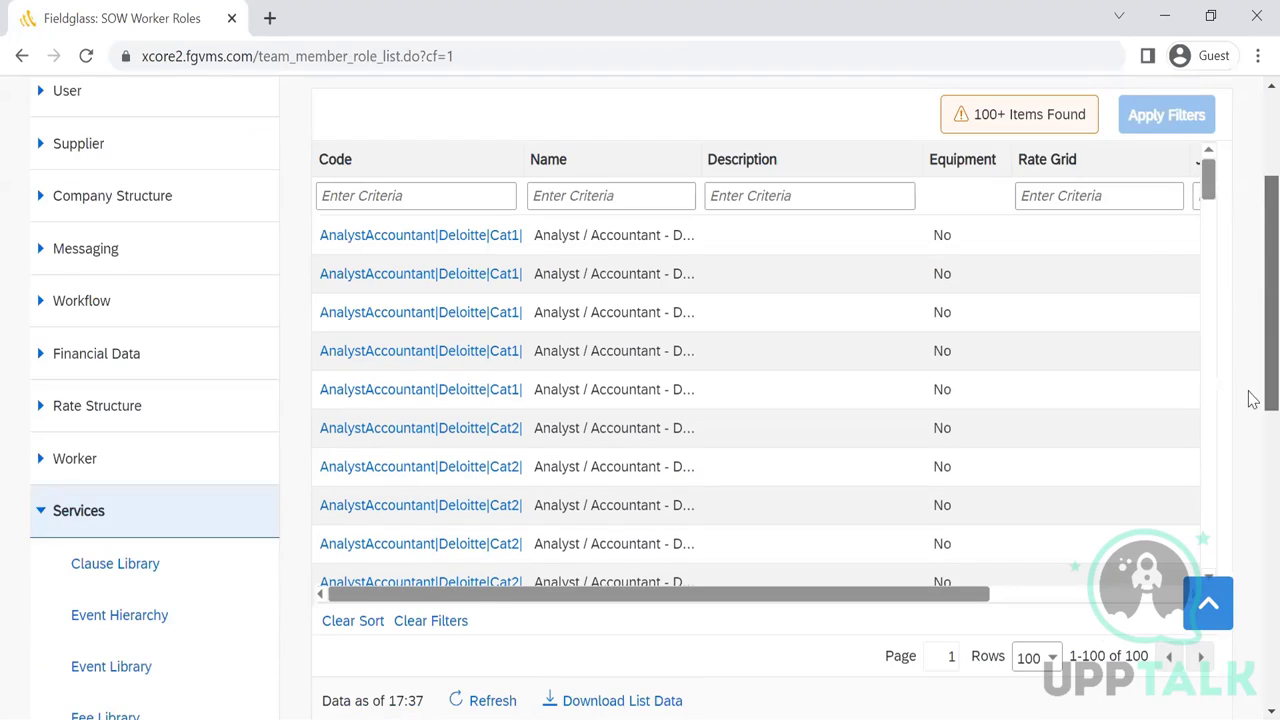
{"action": "scroll", "coordinate": [1206, 253], "scroll_direction": "down", "scroll_amount": 20}
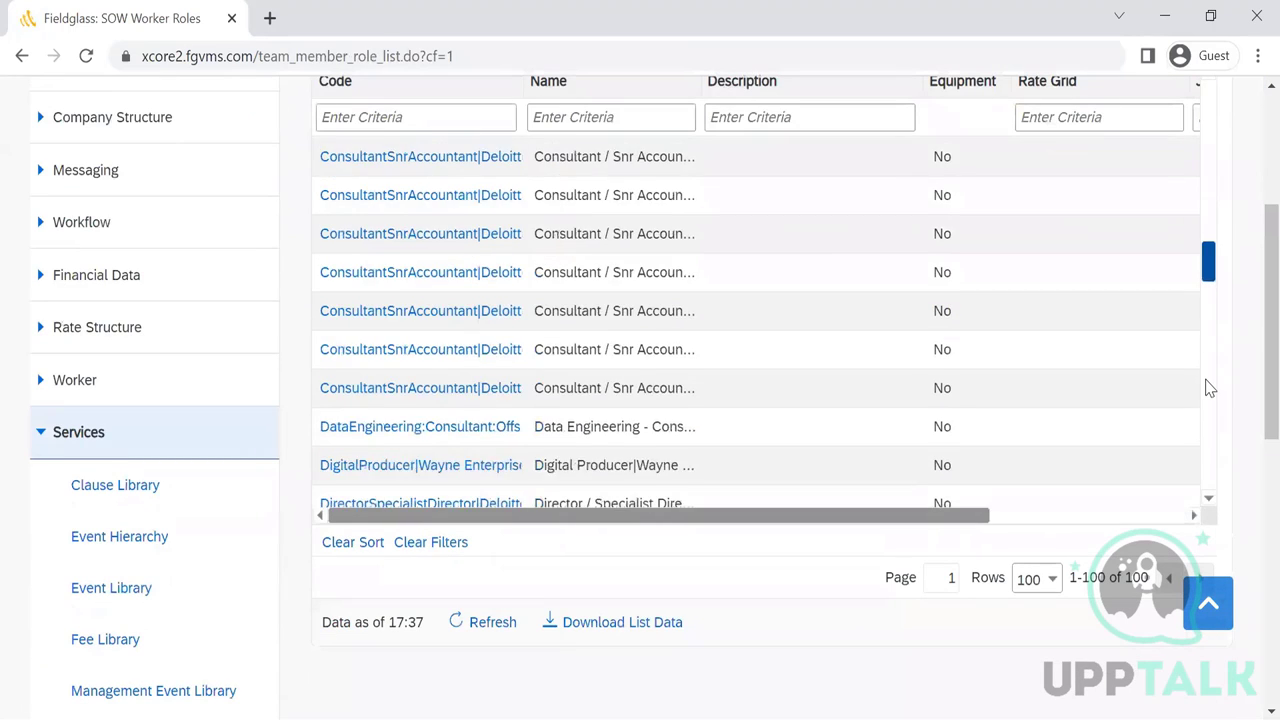
{"action": "scroll", "coordinate": [1197, 440], "scroll_direction": "down", "scroll_amount": 10}
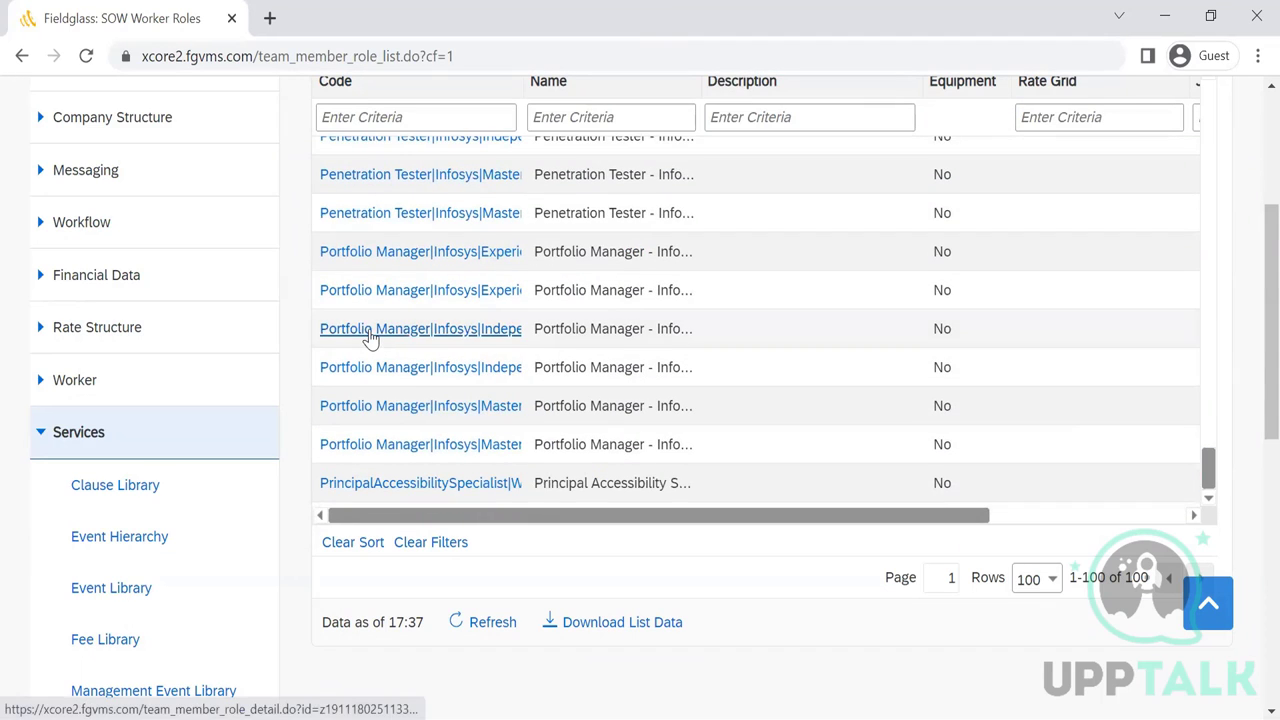
{"action": "left_click", "coordinate": [369, 329]}
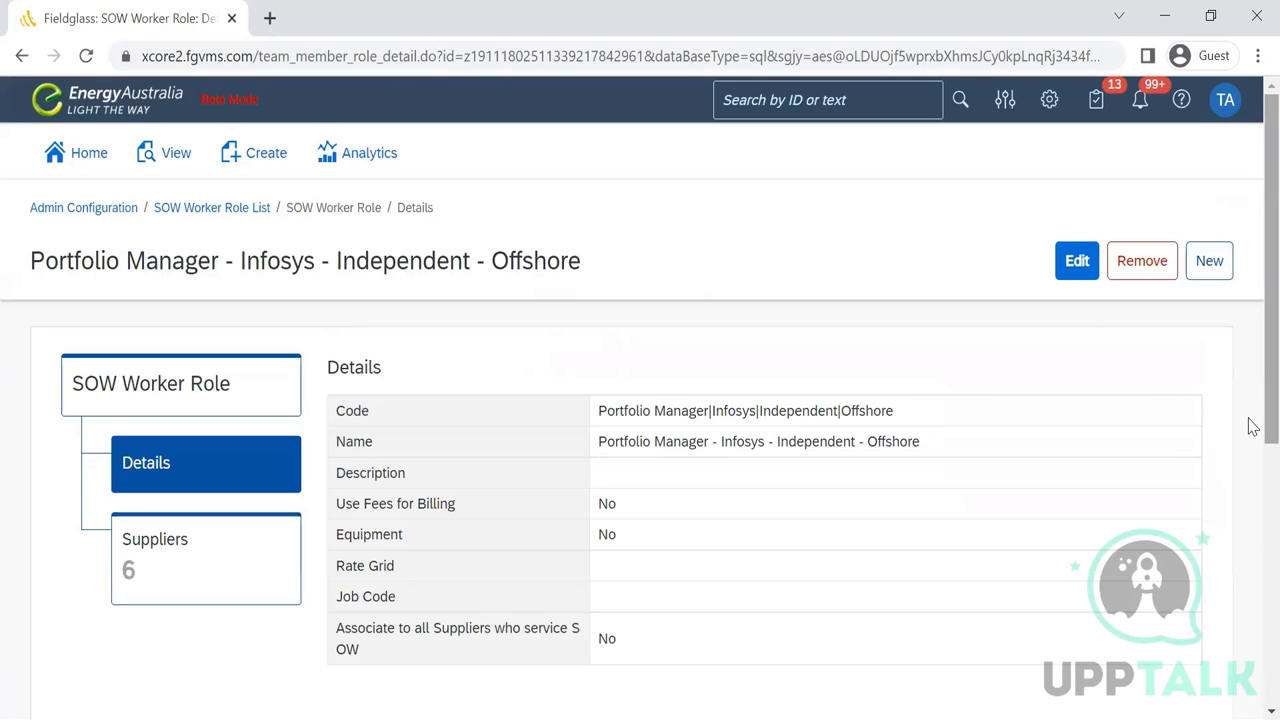
- Review the role's six linked suppliers, then return to the role's details
{"action": "scroll", "coordinate": [1251, 430], "scroll_direction": "down", "scroll_amount": 2}
{"action": "scroll", "coordinate": [1250, 520], "scroll_direction": "down", "scroll_amount": 2}
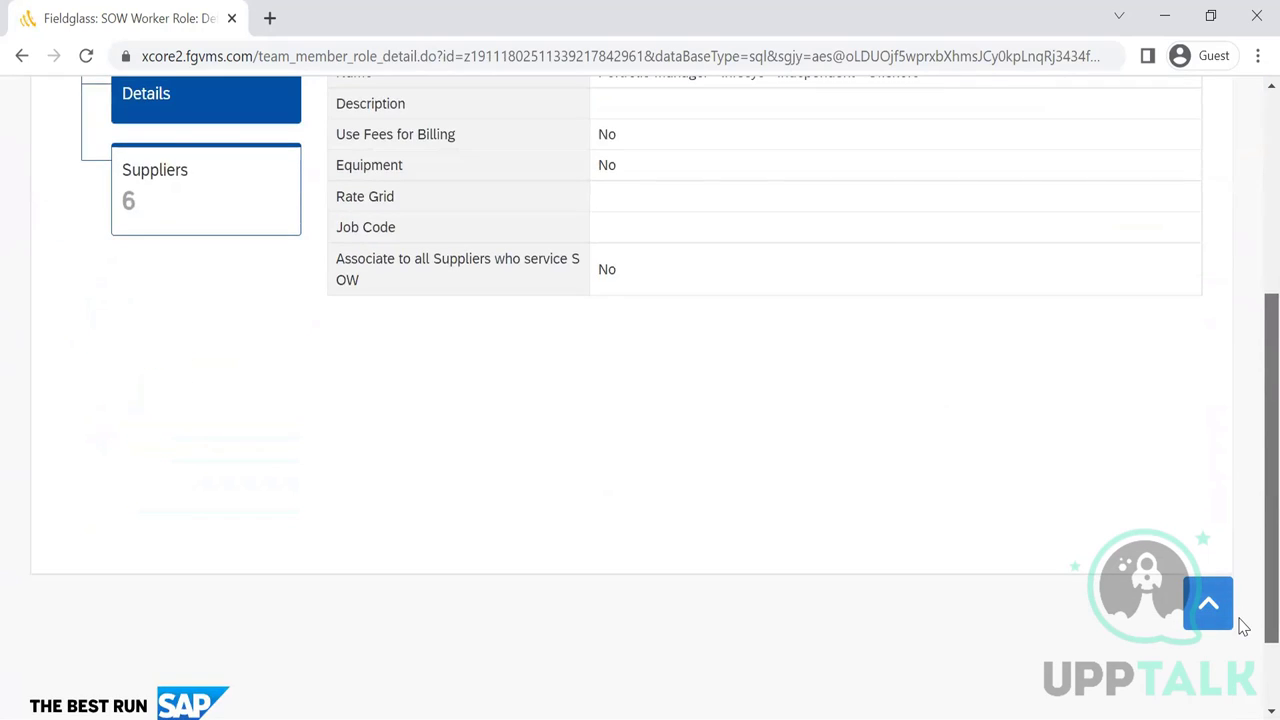
{"action": "scroll", "coordinate": [1250, 420], "scroll_direction": "up", "scroll_amount": 4}
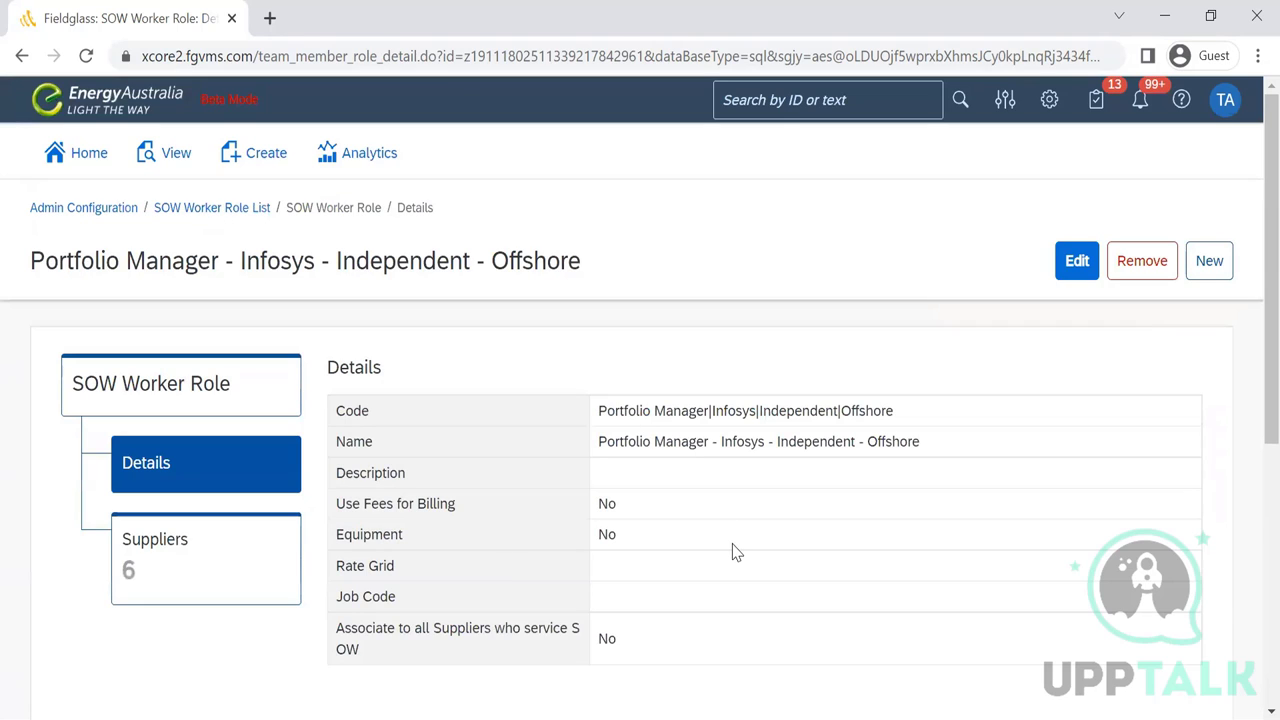
{"action": "left_click", "coordinate": [210, 554]}
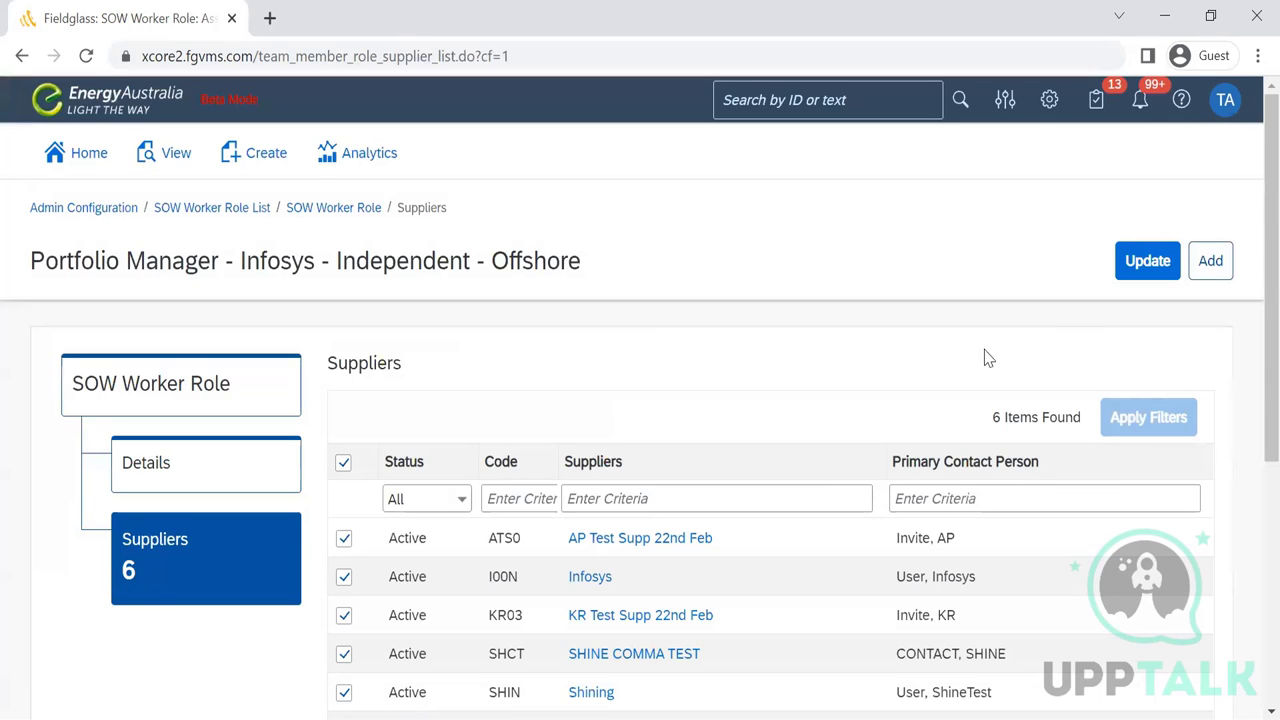
{"action": "scroll", "coordinate": [1250, 400], "scroll_direction": "down", "scroll_amount": 3}
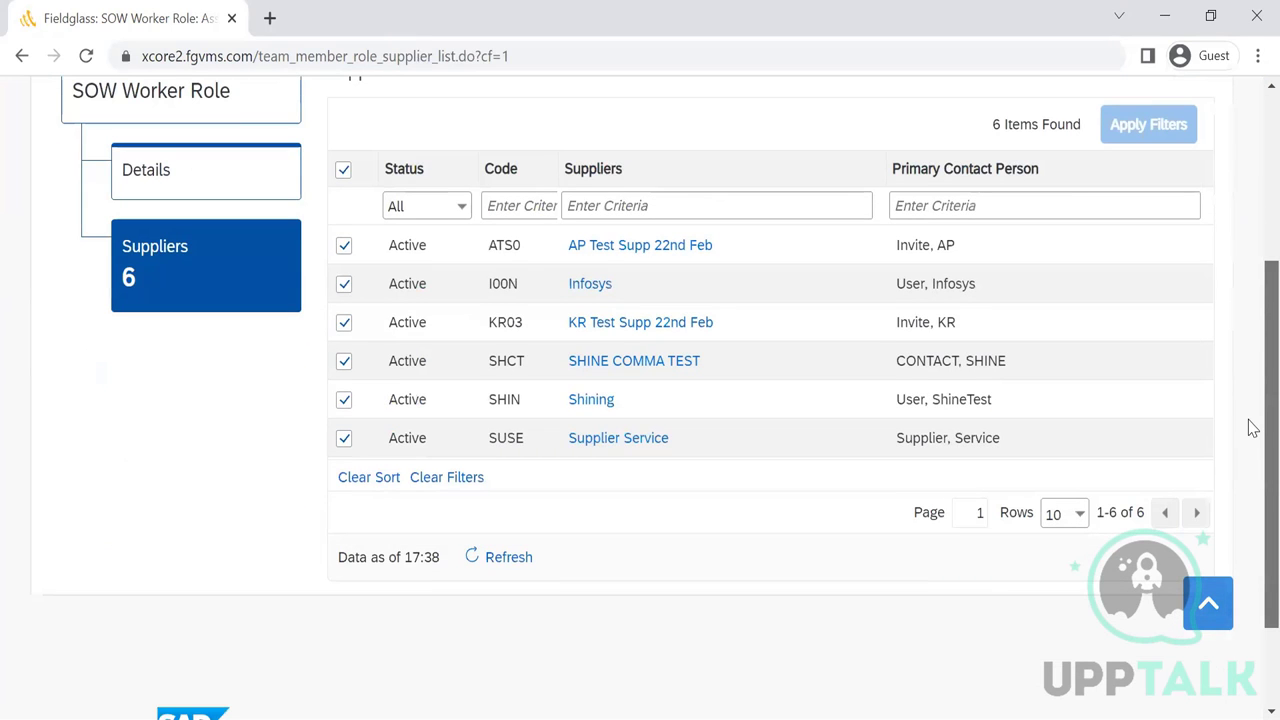
{"action": "scroll", "coordinate": [1252, 428], "scroll_direction": "up", "scroll_amount": 1}
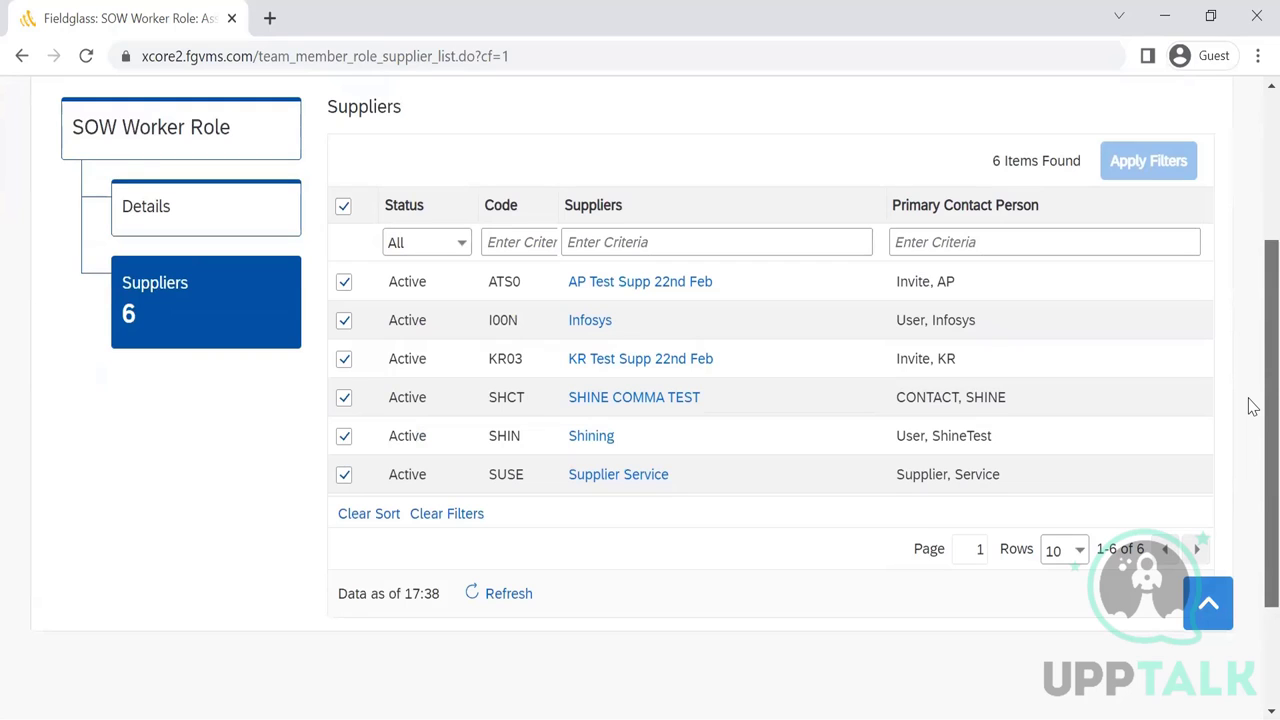
{"action": "scroll", "coordinate": [1252, 407], "scroll_direction": "up", "scroll_amount": 3}
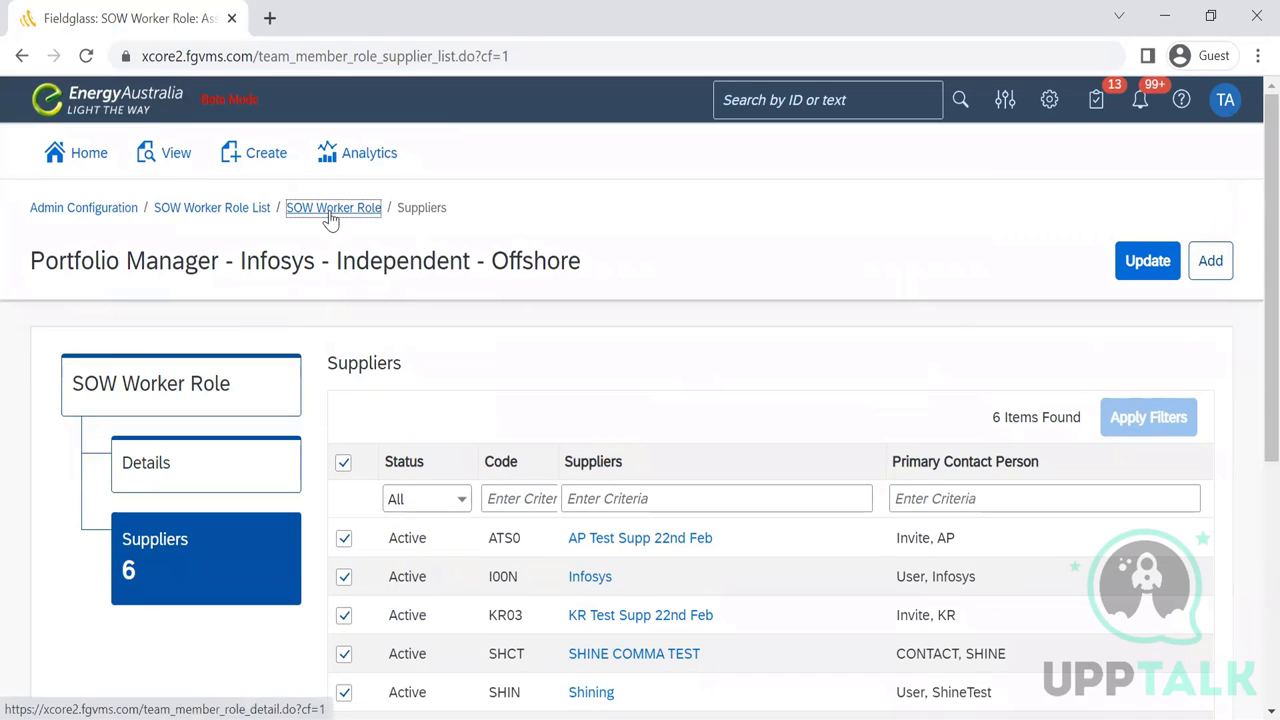
{"action": "left_click", "coordinate": [330, 212]}
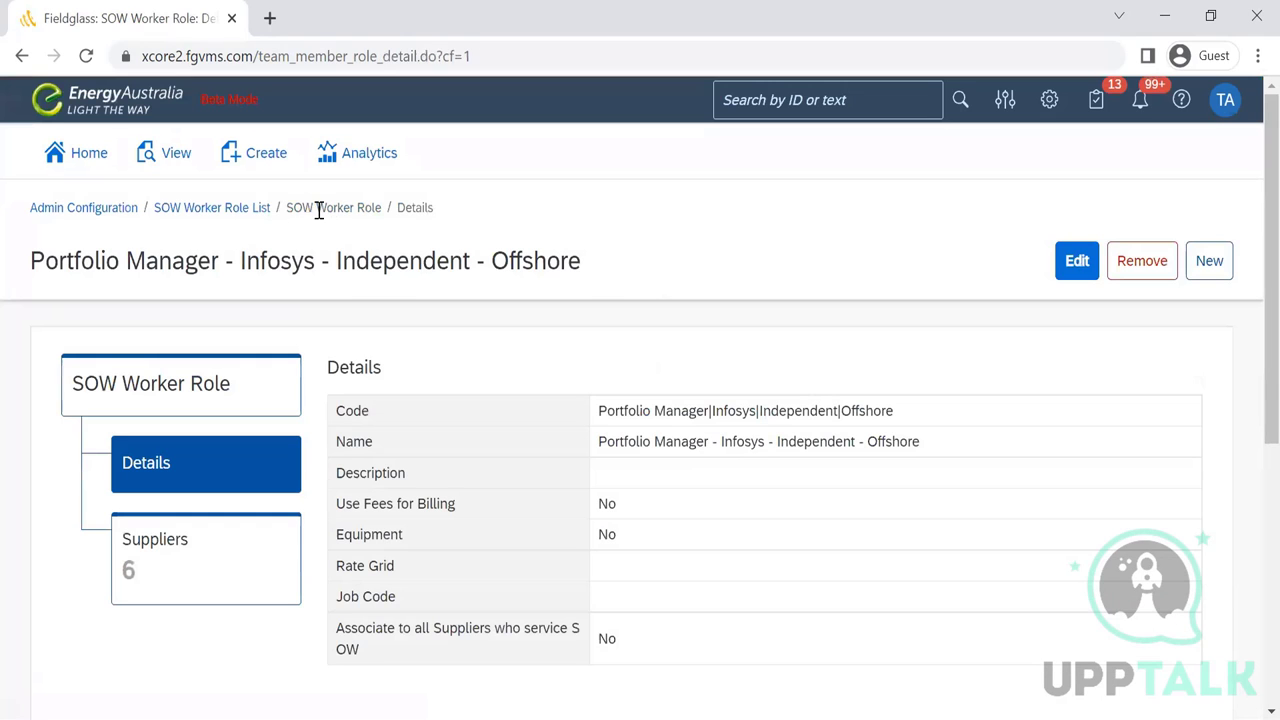
- Go back to the SOW Worker Role List and look over its roles
{"action": "left_click", "coordinate": [220, 208]}
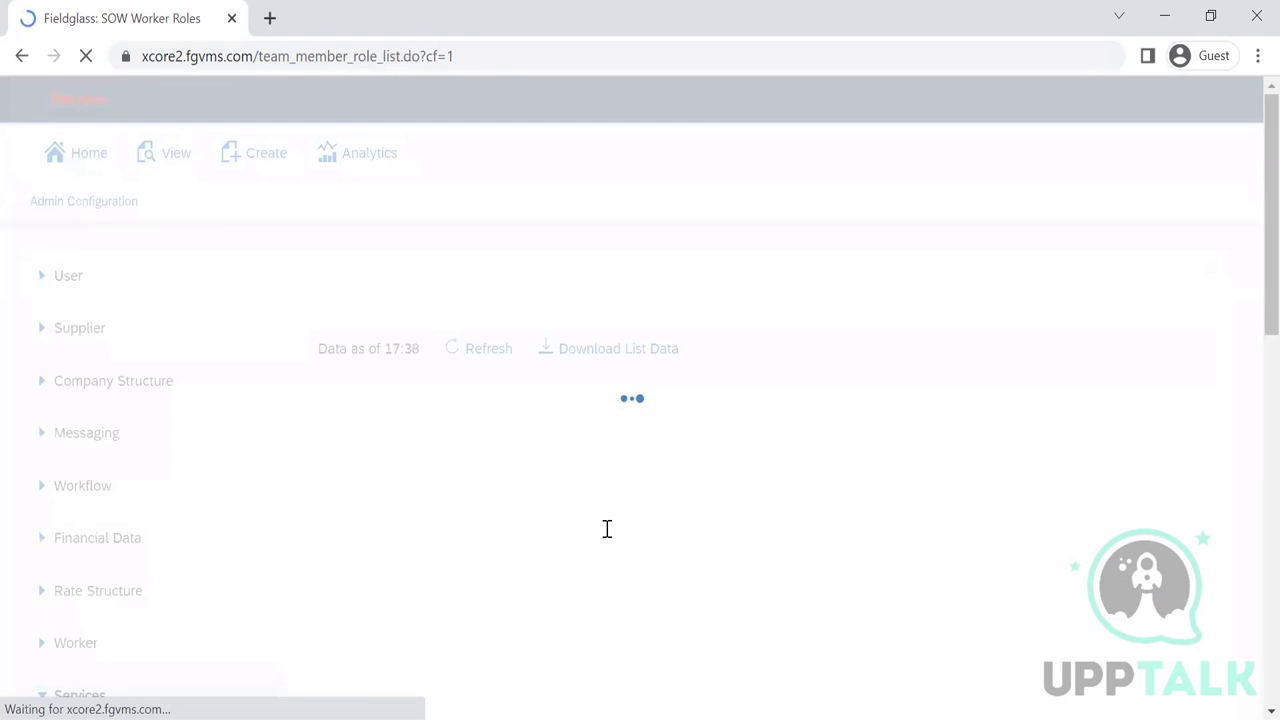
{"action": "scroll", "coordinate": [1252, 421], "scroll_direction": "down", "scroll_amount": 7}
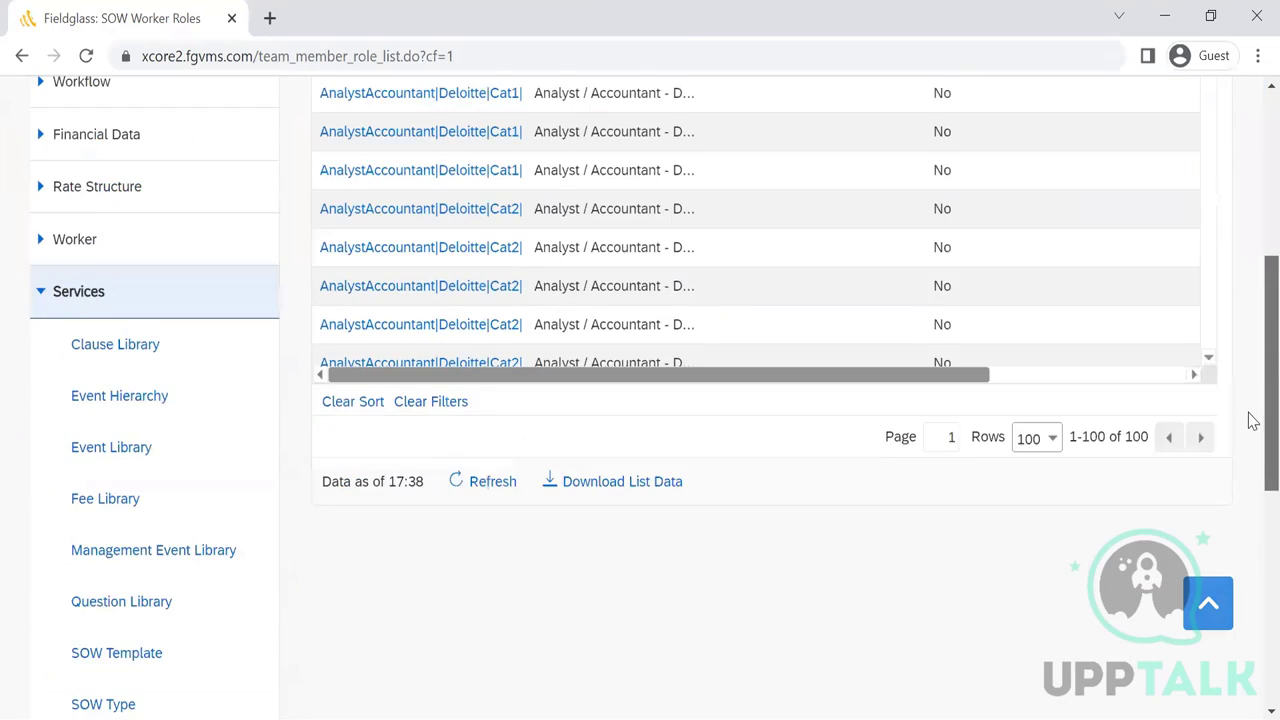
{"action": "scroll", "coordinate": [1249, 437], "scroll_direction": "up", "scroll_amount": 7}
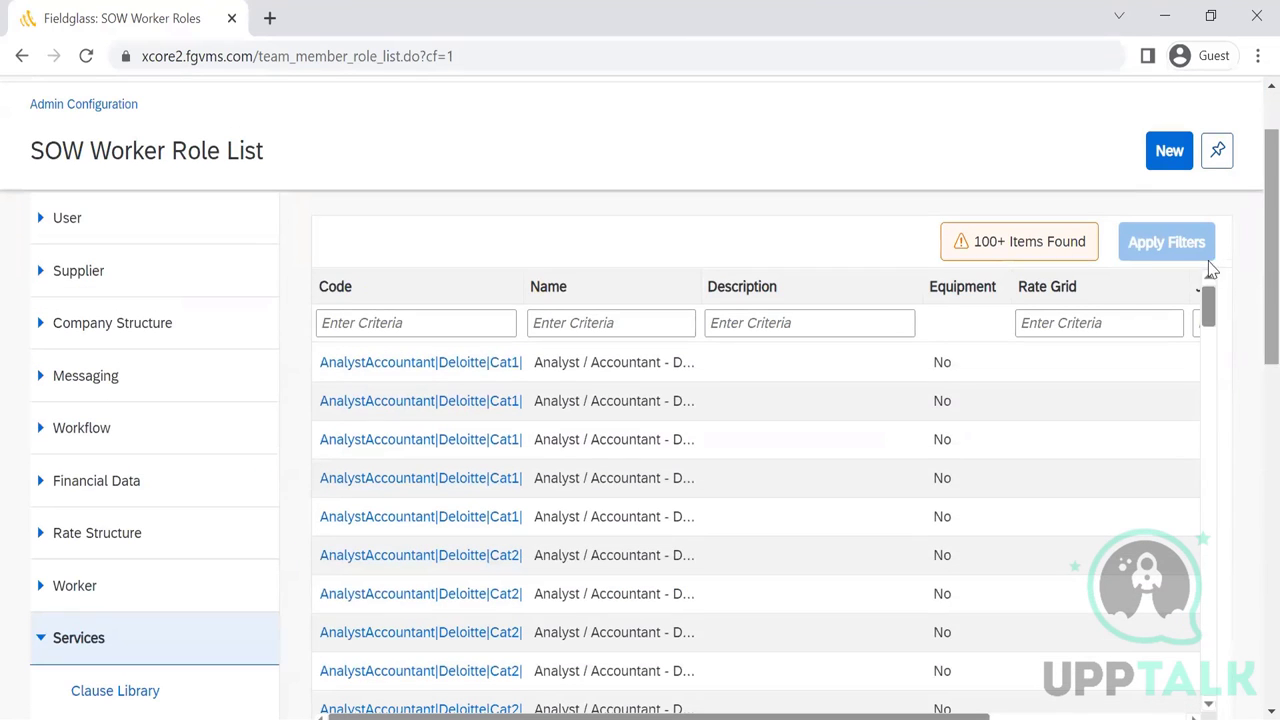
- Preview the blank new SOW worker role form and leave it unsaved for the list
{"action": "left_click", "coordinate": [1169, 155]}
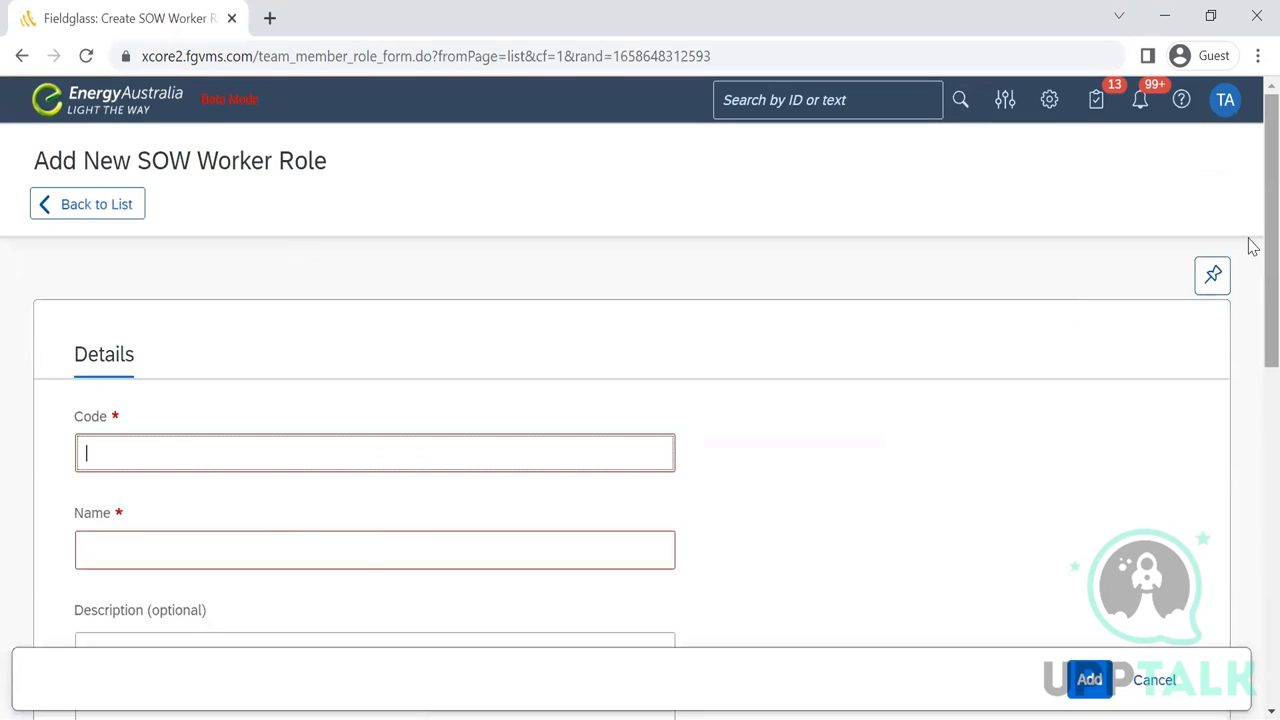
{"action": "scroll", "coordinate": [1249, 403], "scroll_direction": "down", "scroll_amount": 4}
{"action": "scroll", "coordinate": [1249, 407], "scroll_direction": "down", "scroll_amount": 3}
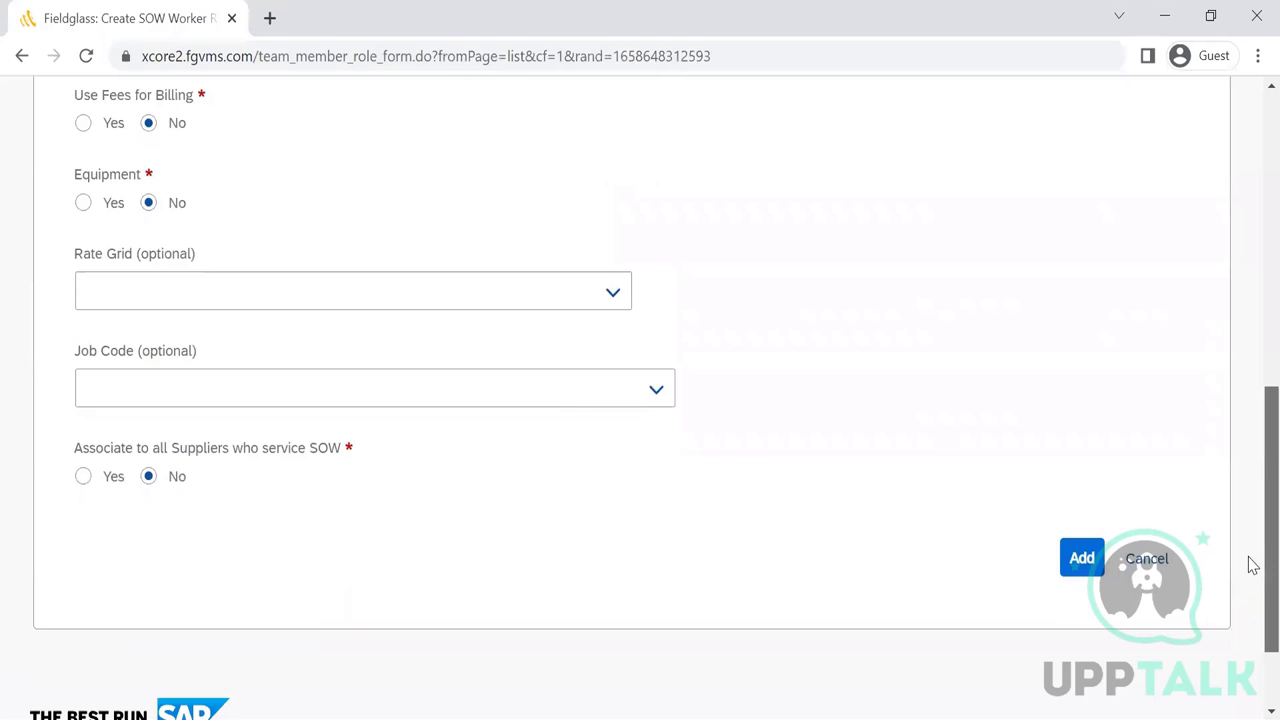
{"action": "scroll", "coordinate": [1250, 450], "scroll_direction": "up", "scroll_amount": 8}
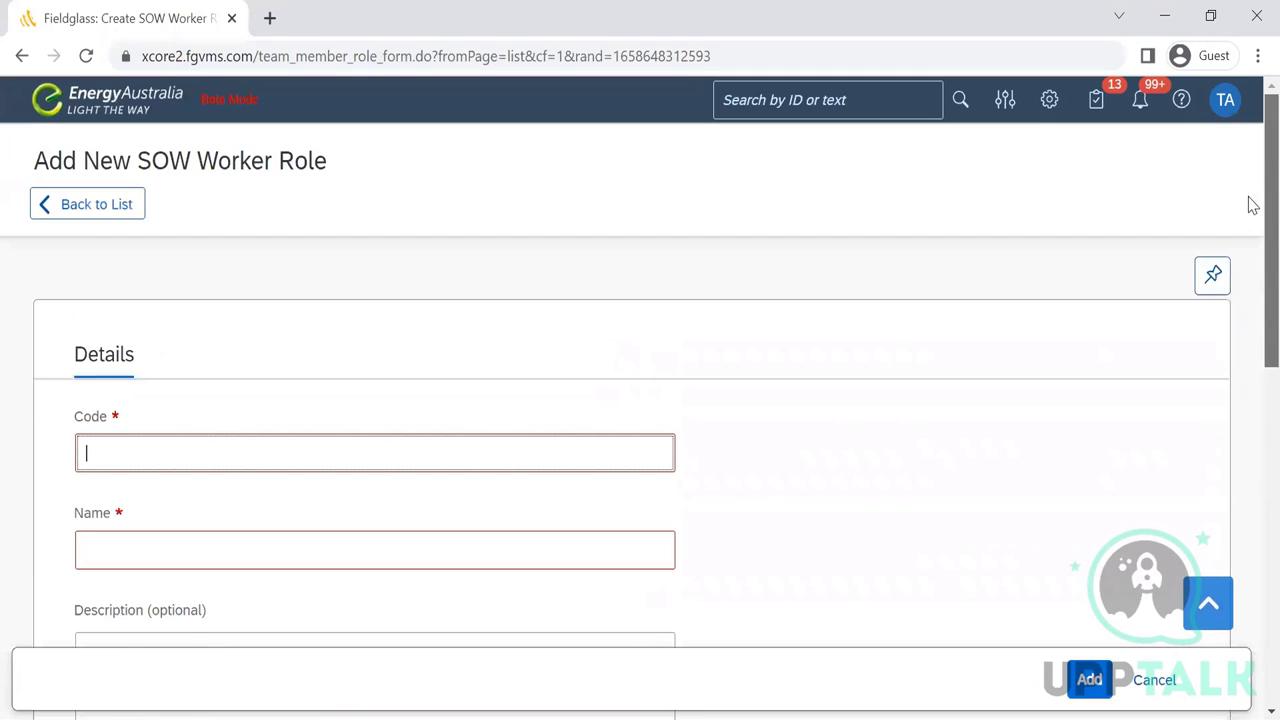
{"action": "left_click", "coordinate": [69, 207]}
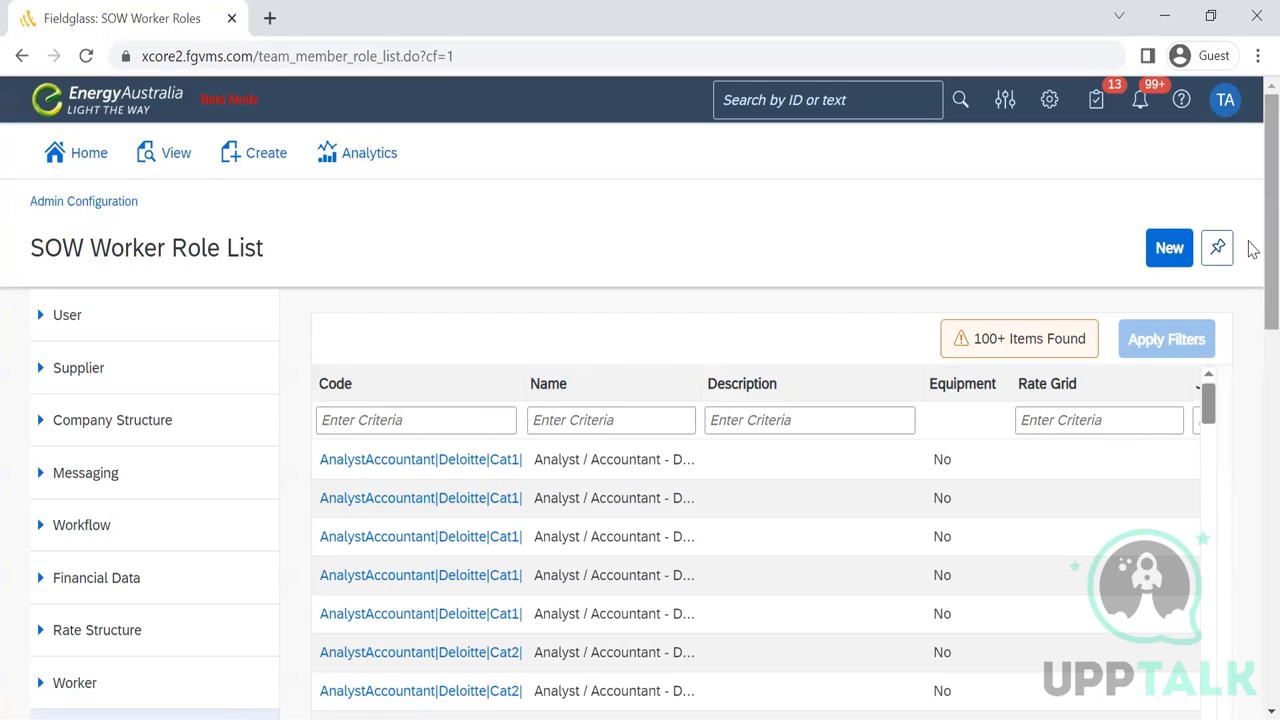
{"action": "scroll", "coordinate": [1250, 452], "scroll_direction": "down", "scroll_amount": 8}
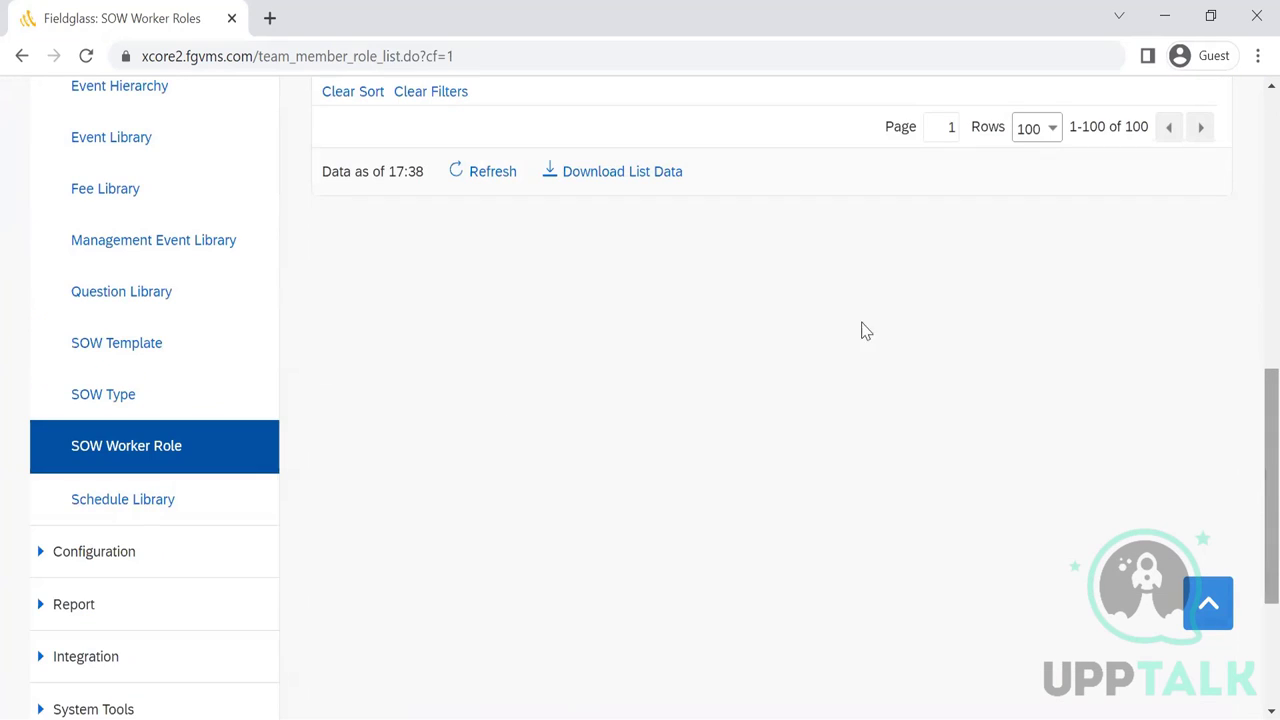
- Open the Schedule Library list under Services and confirm it holds no items
{"action": "left_click", "coordinate": [119, 495]}
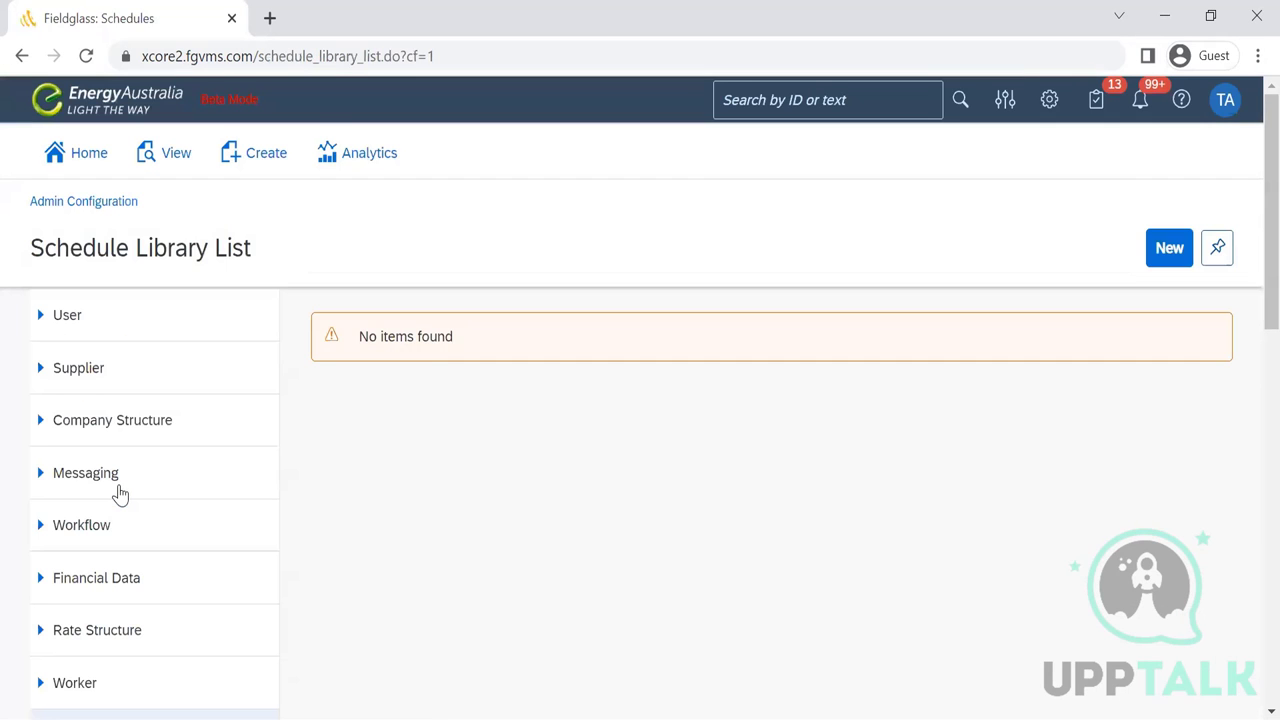
{"action": "scroll", "coordinate": [1252, 202], "scroll_direction": "down", "scroll_amount": 8}
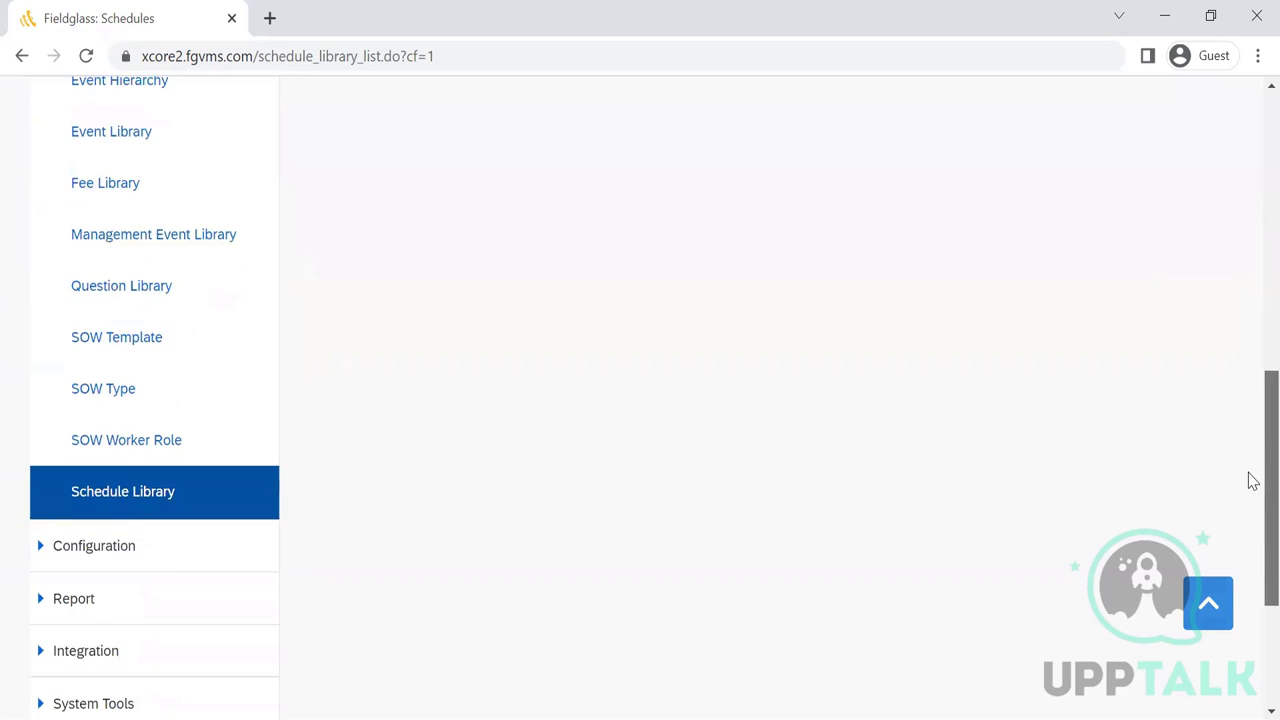
{"action": "scroll", "coordinate": [1250, 191], "scroll_direction": "up", "scroll_amount": 8}
{"action": "scroll", "coordinate": [1252, 318], "scroll_direction": "down", "scroll_amount": 3}
{"action": "scroll", "coordinate": [1249, 440], "scroll_direction": "down", "scroll_amount": 3}
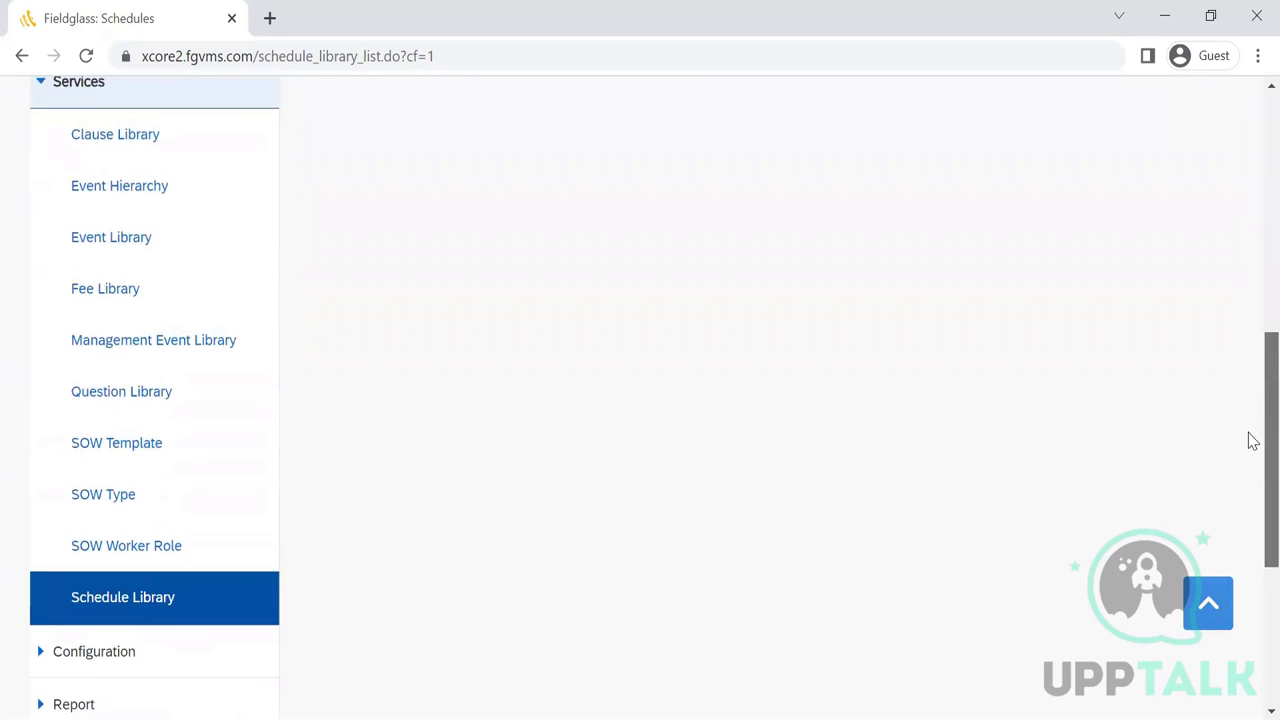
{"action": "scroll", "coordinate": [1202, 141], "scroll_direction": "up", "scroll_amount": 7}
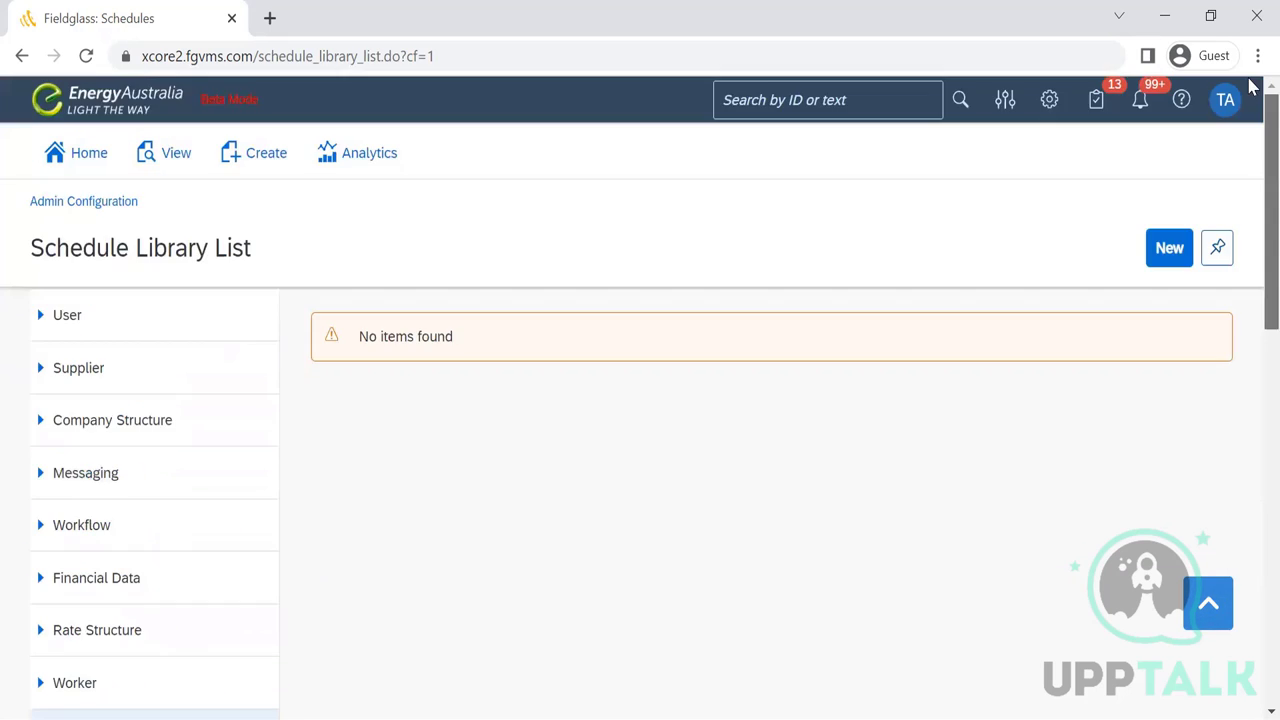
- Preview the new schedule form and cancel it without saving
{"action": "left_click", "coordinate": [1169, 247]}
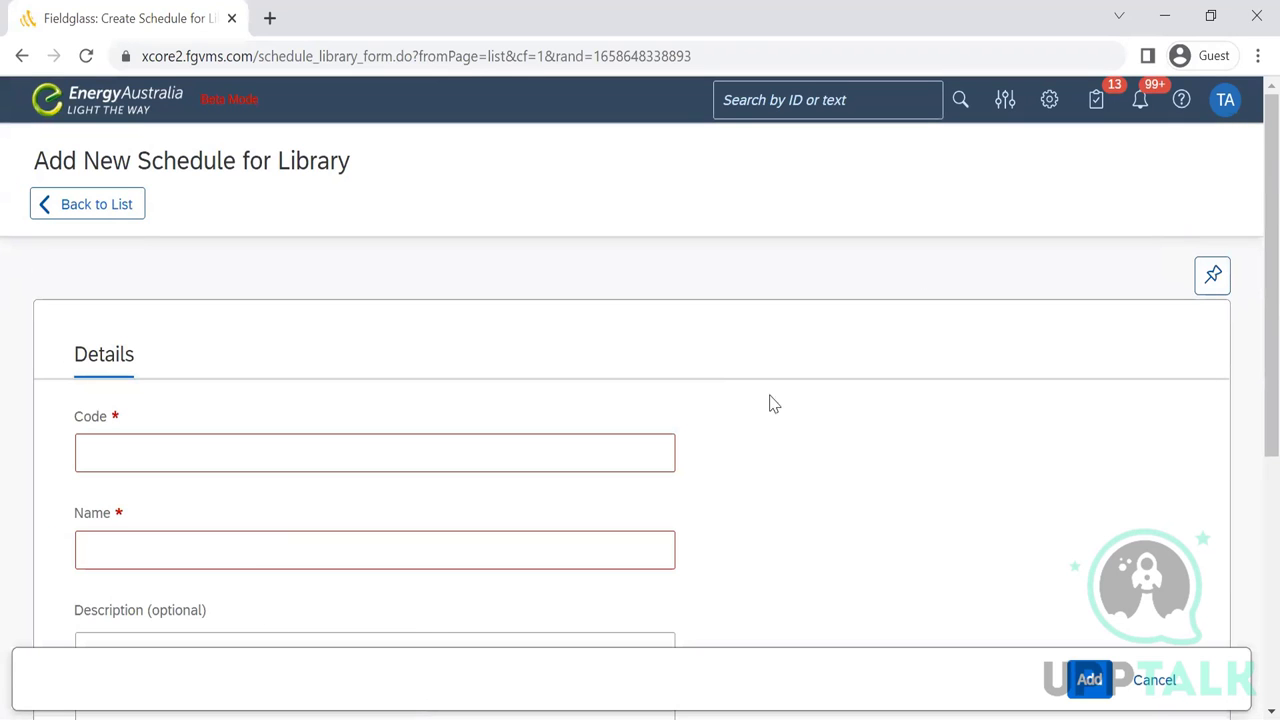
{"action": "scroll", "coordinate": [1250, 350], "scroll_direction": "down", "scroll_amount": 4}
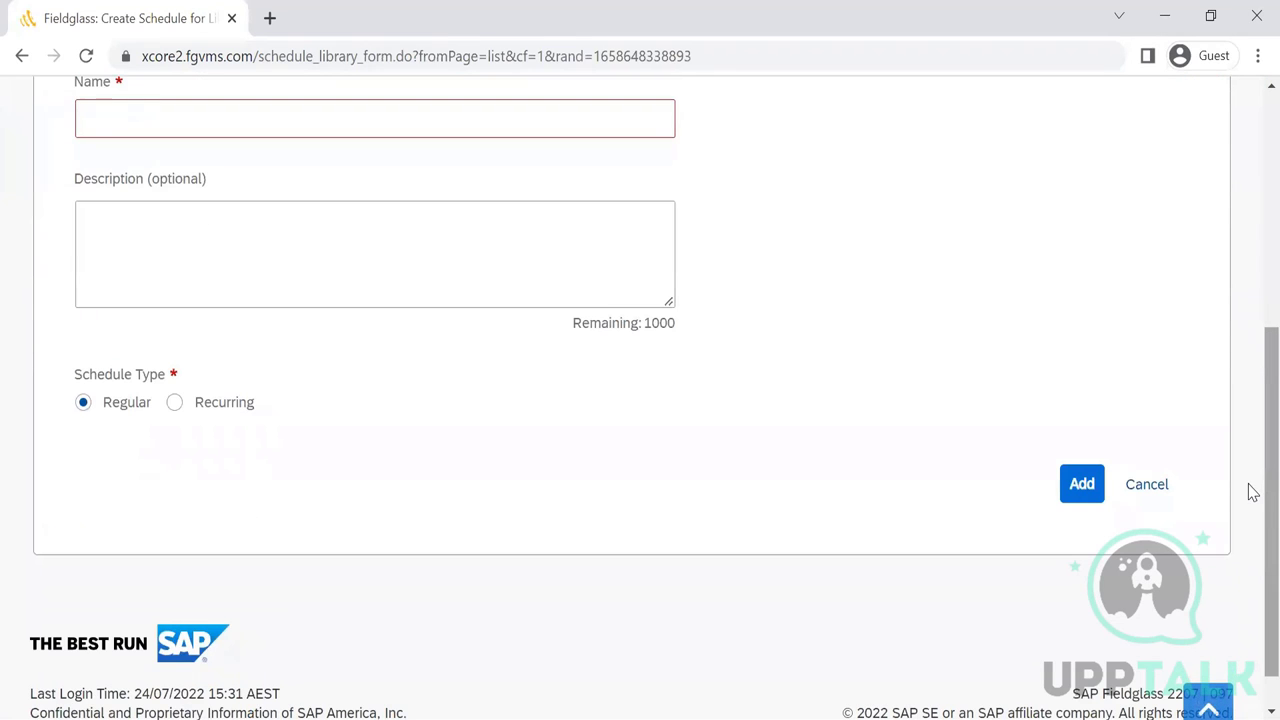
{"action": "left_click", "coordinate": [1170, 503]}
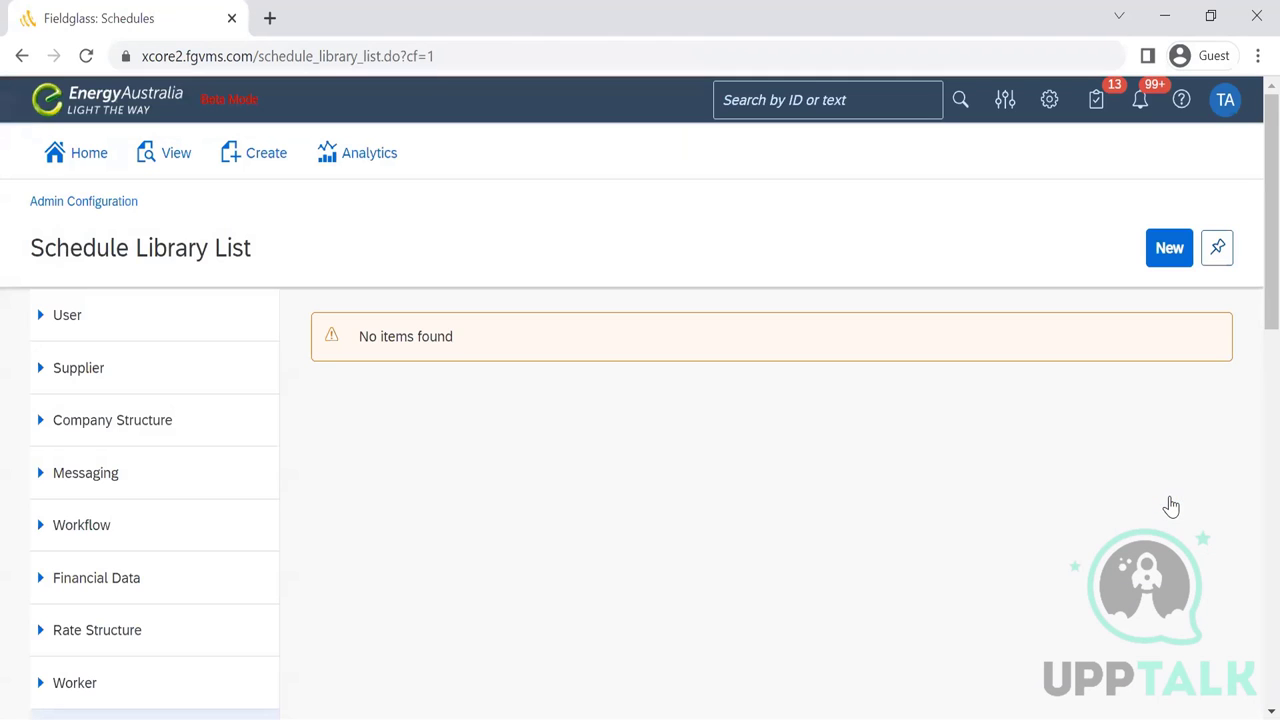
{"action": "scroll", "coordinate": [1249, 290], "scroll_direction": "down", "scroll_amount": 8}
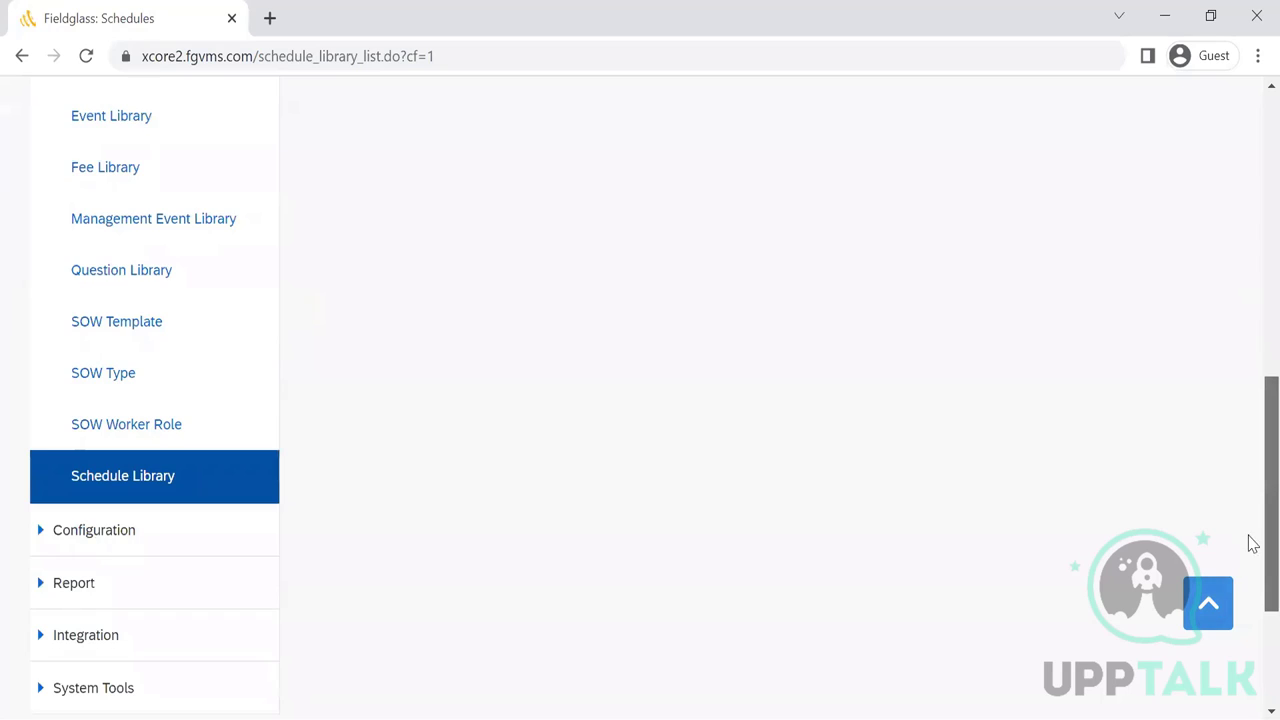
{"action": "scroll", "coordinate": [1251, 480], "scroll_direction": "up", "scroll_amount": 4}
{"action": "scroll", "coordinate": [1249, 422], "scroll_direction": "down", "scroll_amount": 3}
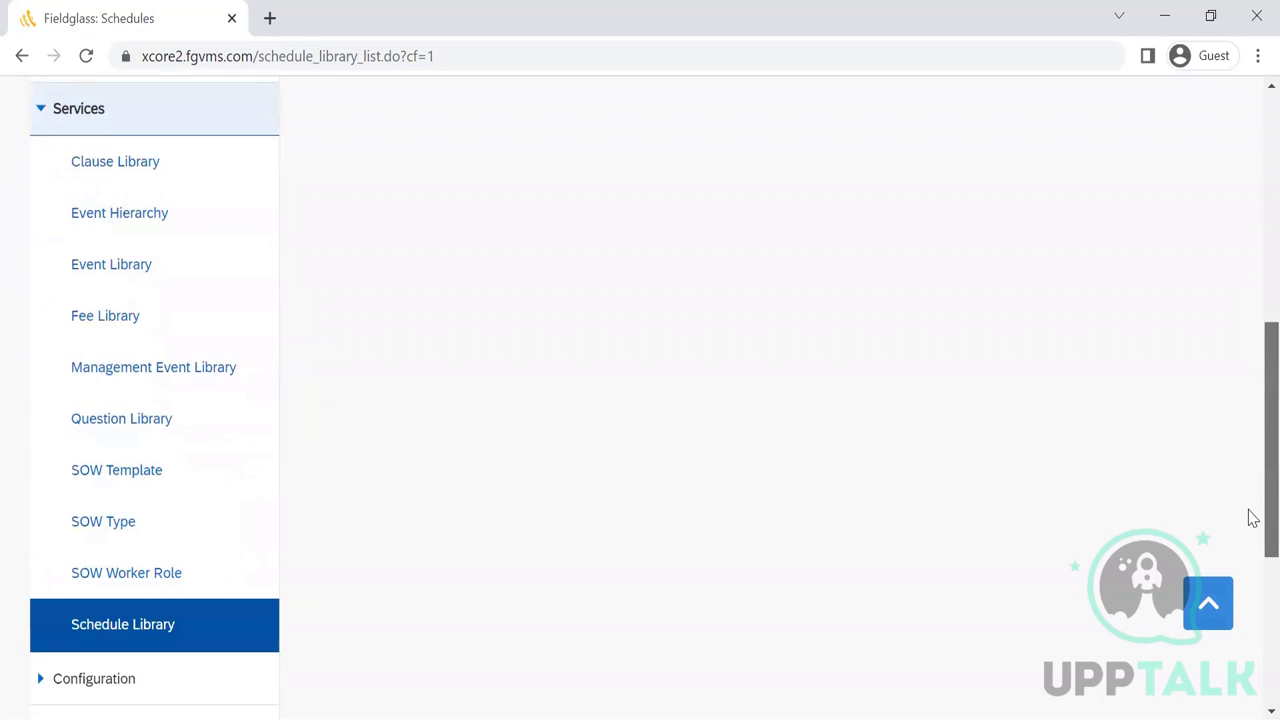